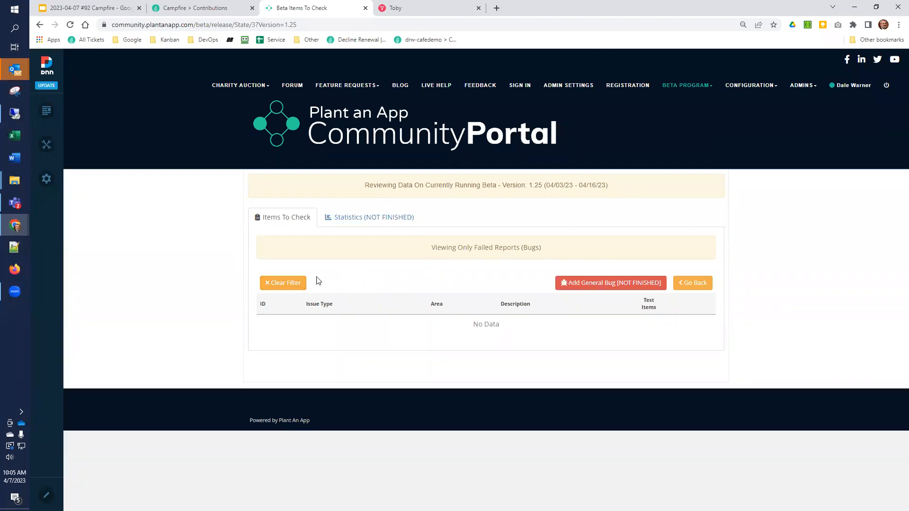
# Step: Clear the bugs-only filter and show the test items of "Check update functionality in 'new' low-code screen"
pyautogui.click(298, 284)
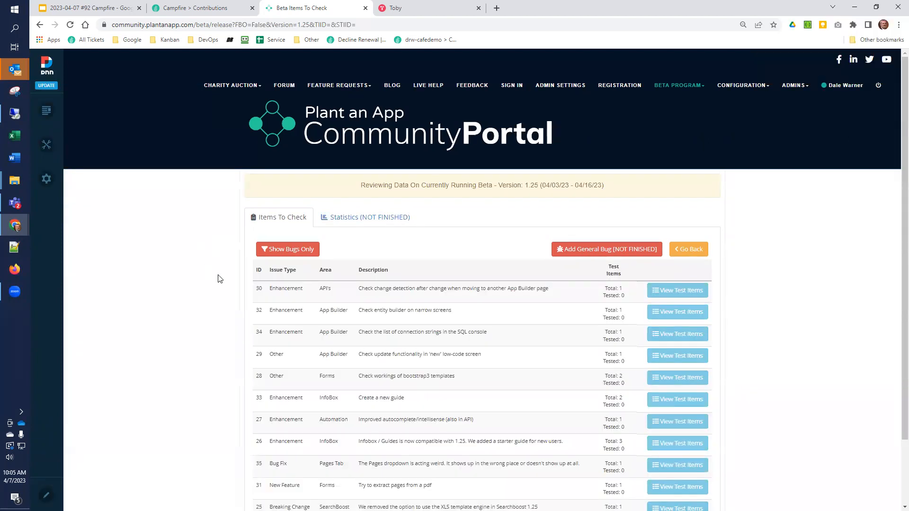
pyautogui.scroll(-2, 218, 278)
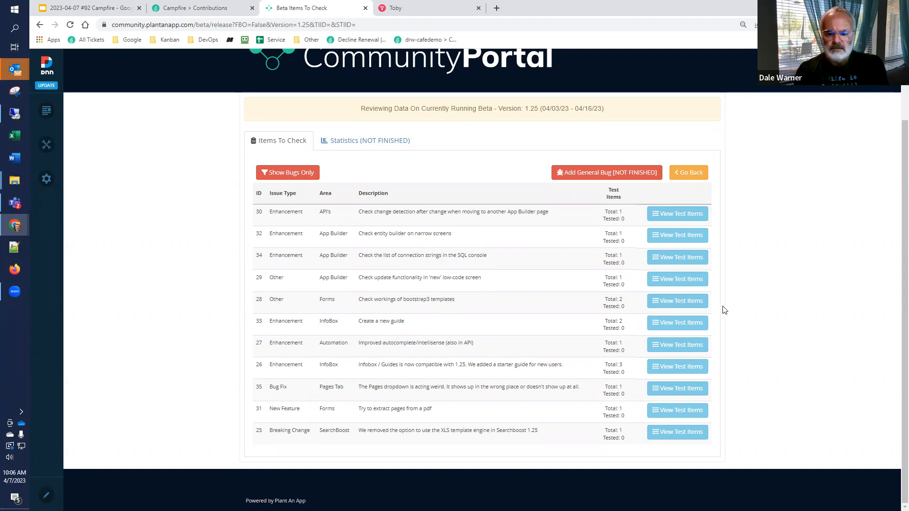
pyautogui.click(685, 282)
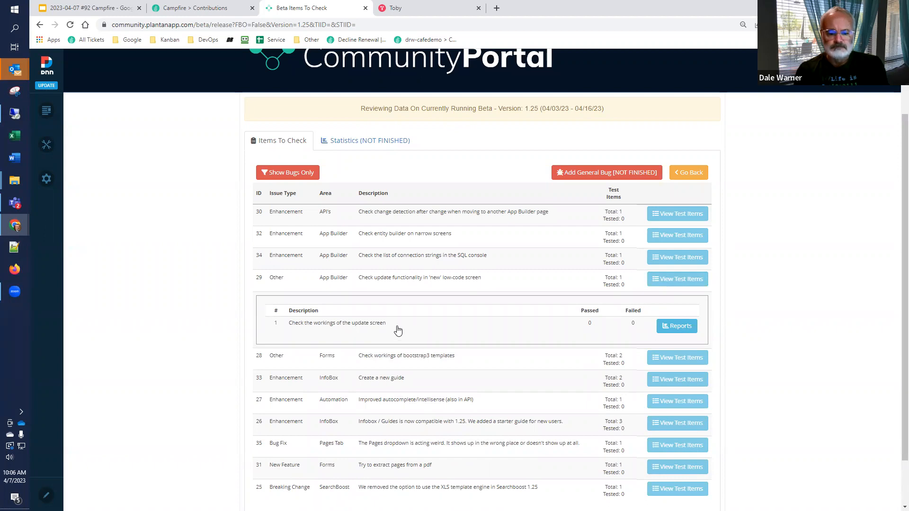
pyautogui.scroll(-2, 398, 334)
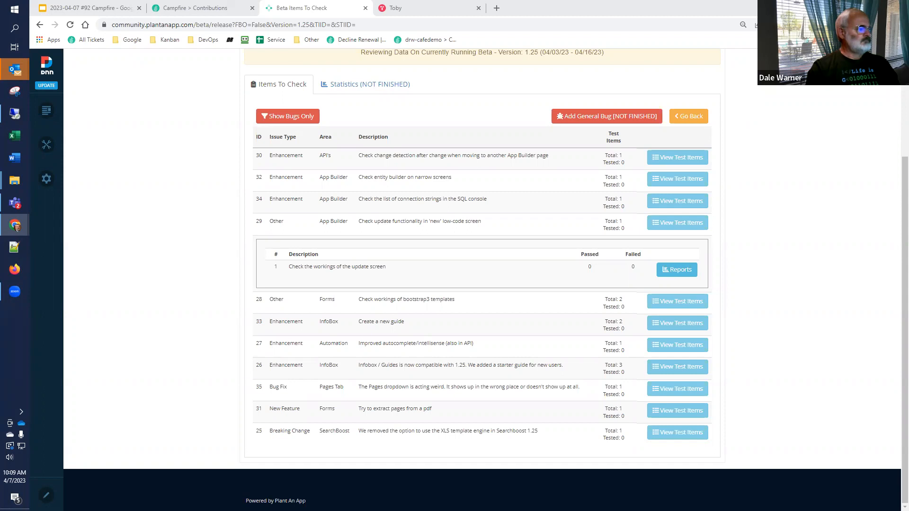
# Step: Log in to the Campfire92 site with the account e-mail and account password
pyautogui.moveTo(552, 2); pyautogui.dragTo(411, 10)
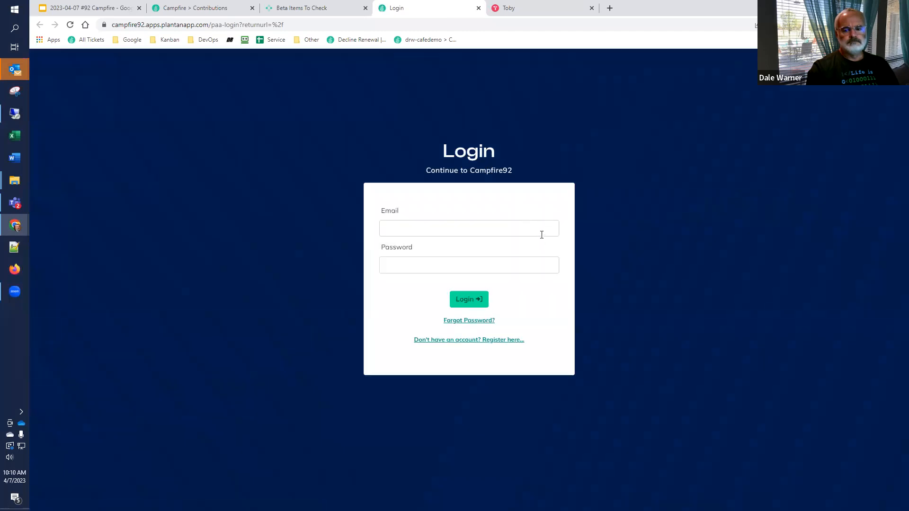
pyautogui.click(539, 230)
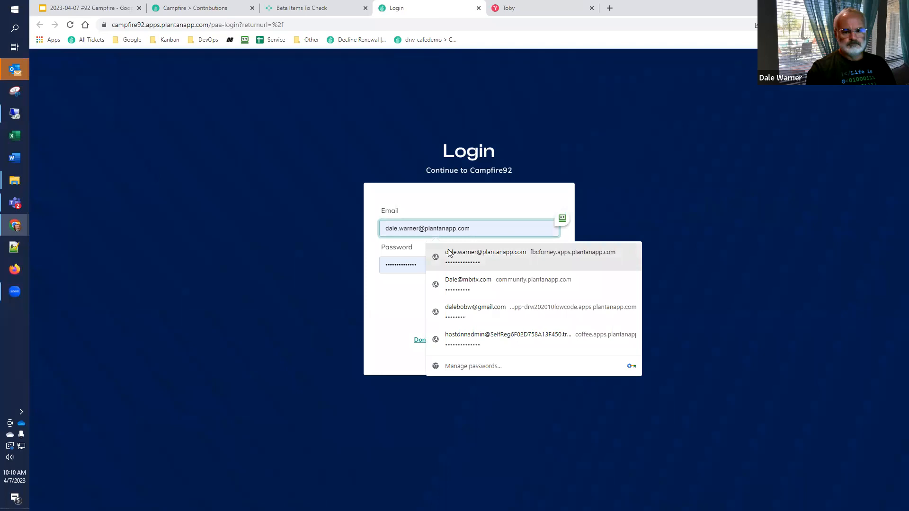
pyautogui.click(401, 265)
pyautogui.press('Return')
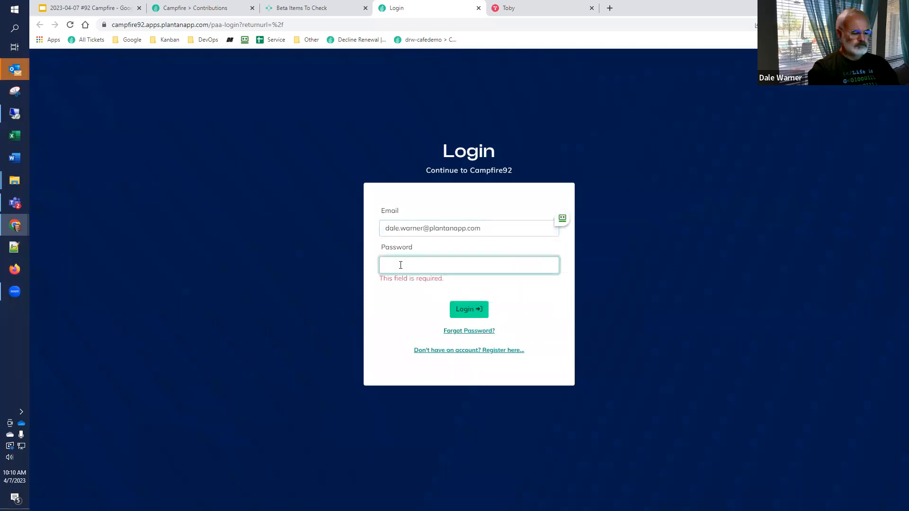
pyautogui.click(401, 265)
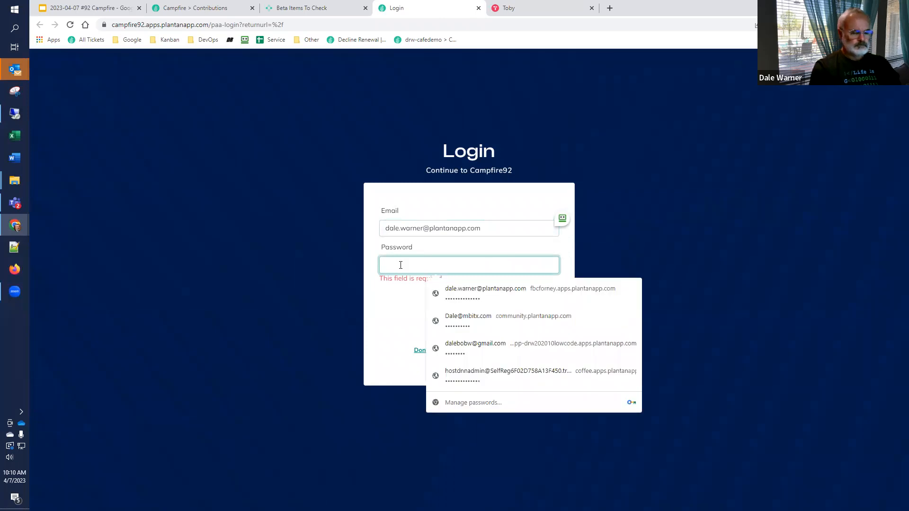
pyautogui.hotkey('ctrl', 'v')
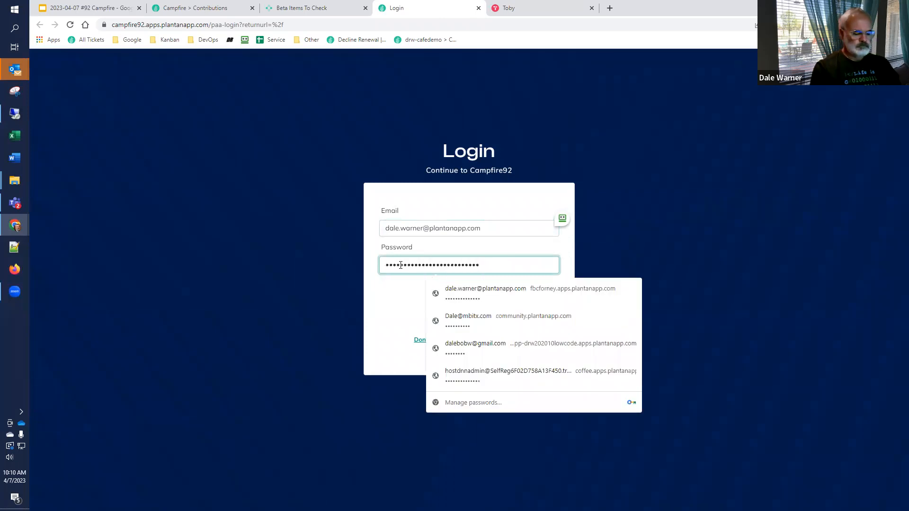
pyautogui.hotkey('ctrl', 'a')
pyautogui.write('••••••••••••••')
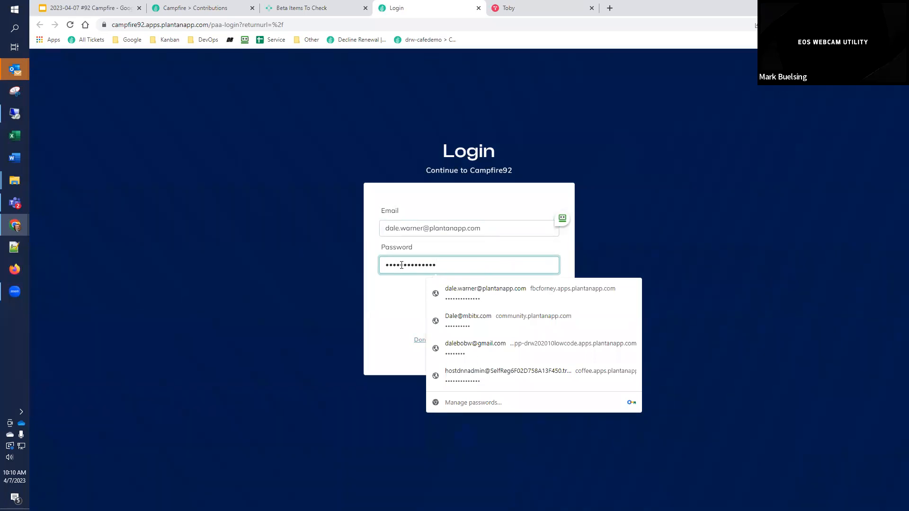
pyautogui.press('Return')
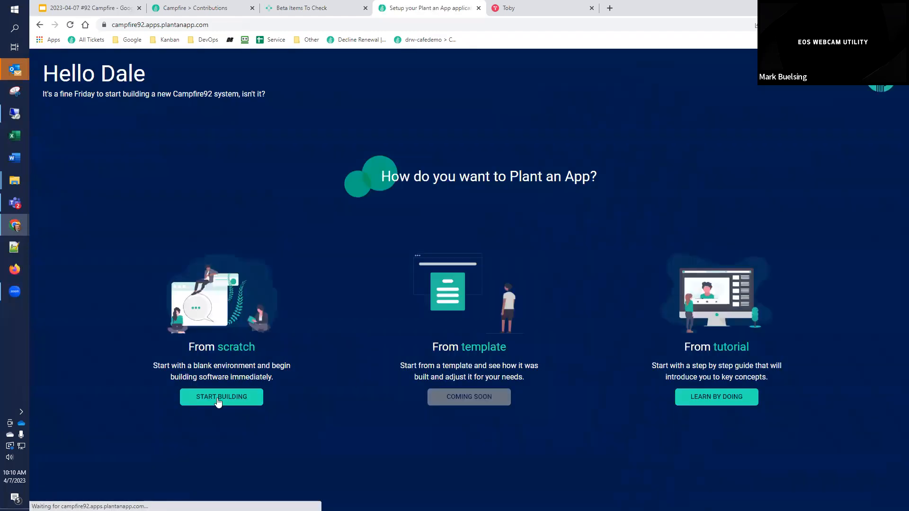
# Step: Start building Campfire92 from scratch and open its configuration area
pyautogui.click(212, 400)
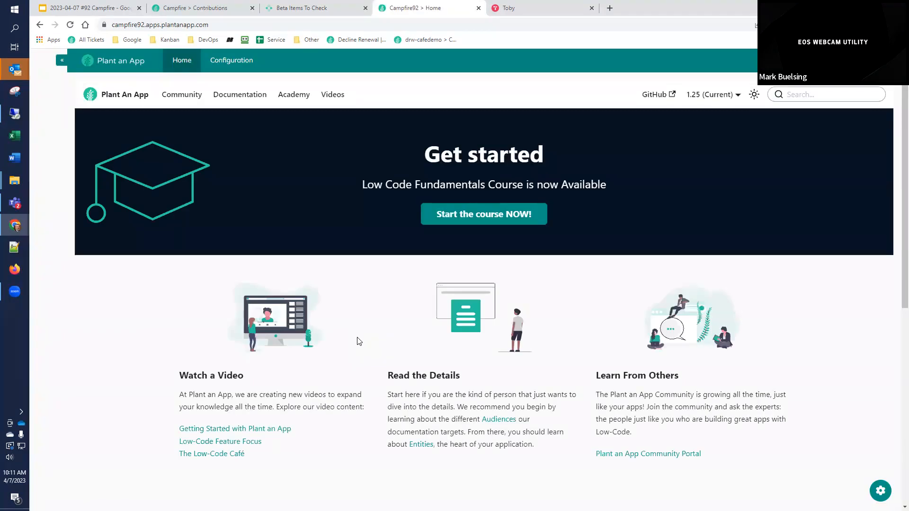
pyautogui.click(237, 64)
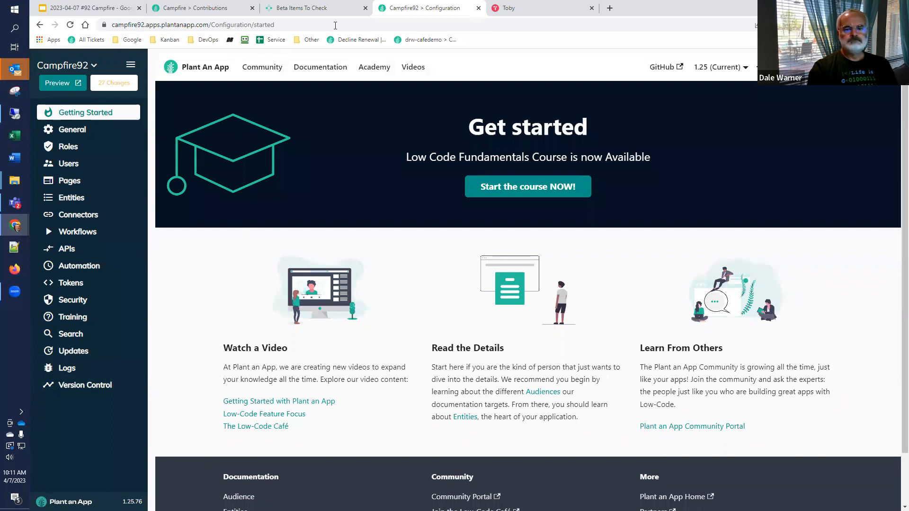
pyautogui.click(325, 10)
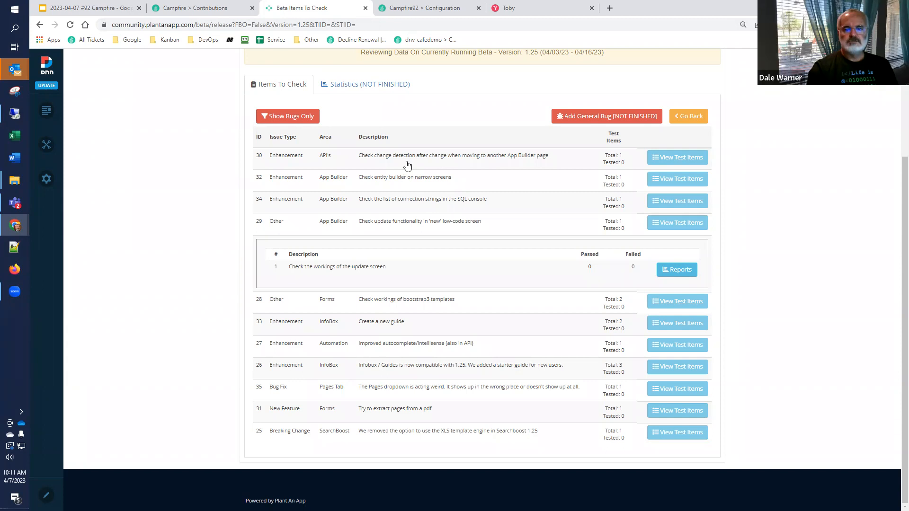
pyautogui.click(402, 9)
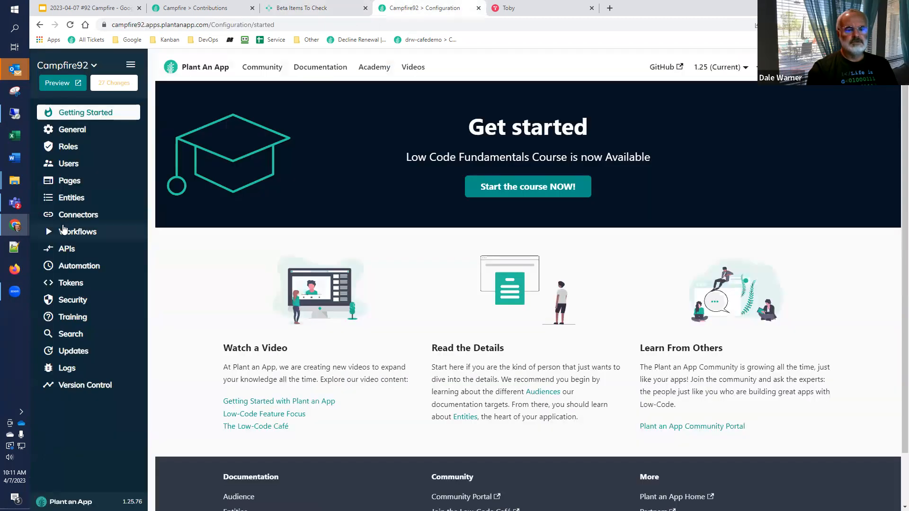
# Step: Test change detection by starting a new API named "test" and leaving it unsaved for the Automation page
pyautogui.click(79, 259)
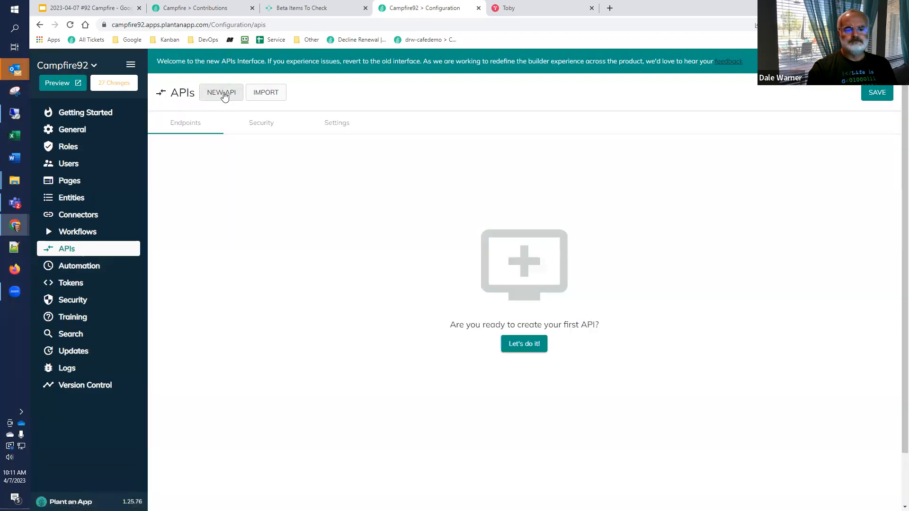
pyautogui.click(224, 93)
pyautogui.click(537, 335)
pyautogui.write('test')
pyautogui.click(81, 267)
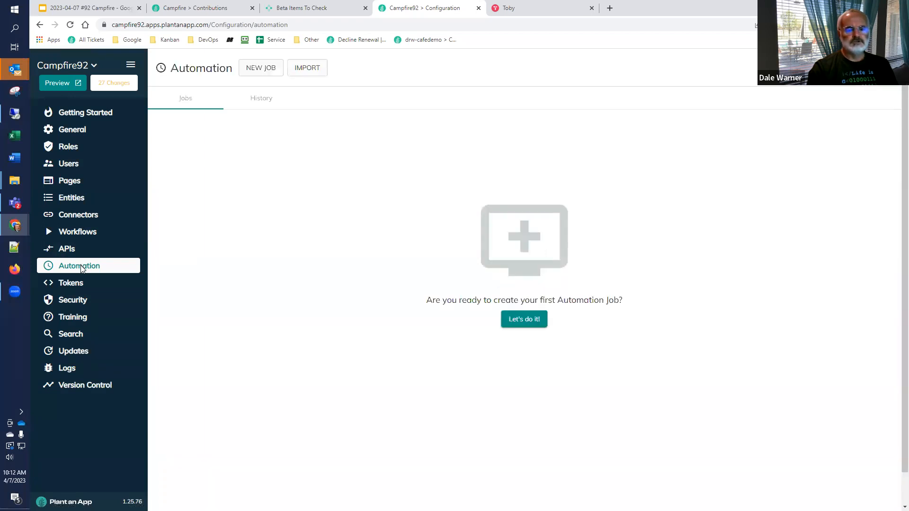
# Step: Start an automation job named "test" in the Default namespace, move to Workflows and leave without saving
pyautogui.click(258, 69)
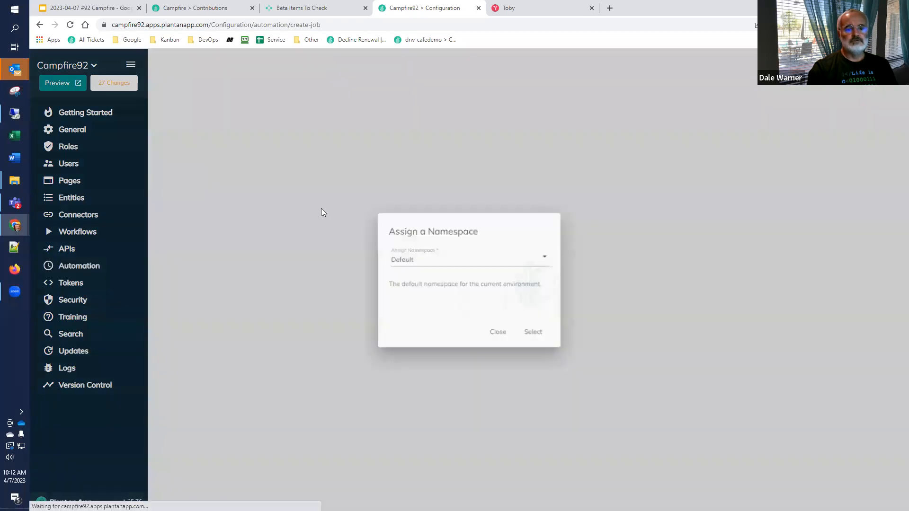
pyautogui.click(528, 334)
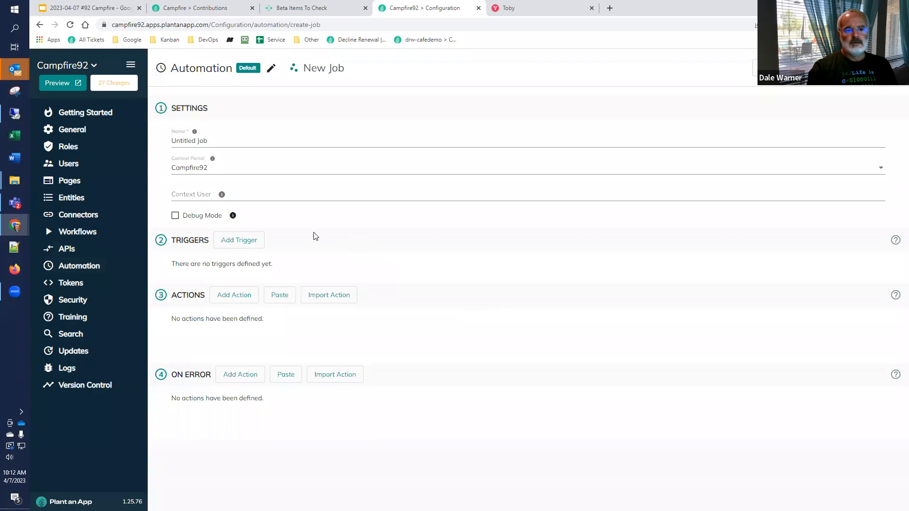
pyautogui.click(248, 140)
pyautogui.moveTo(248, 139); pyautogui.dragTo(121, 158)
pyautogui.write('test')
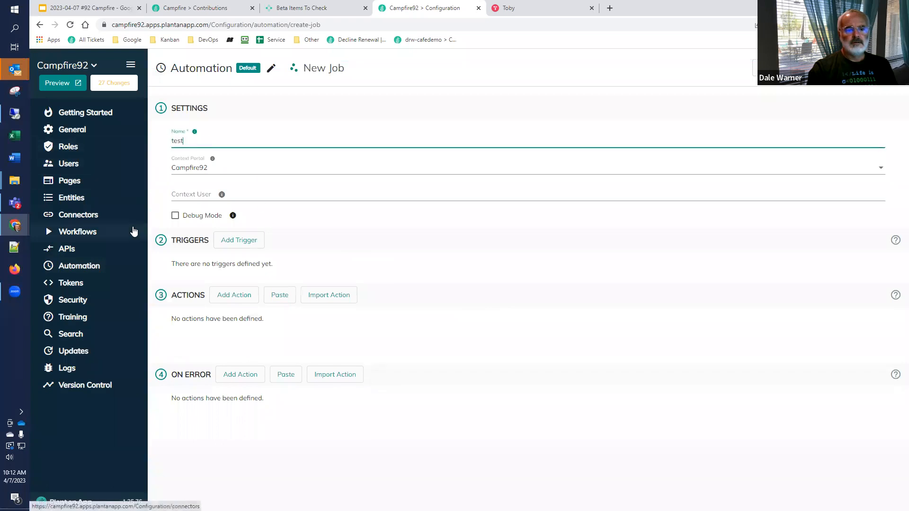
pyautogui.click(83, 238)
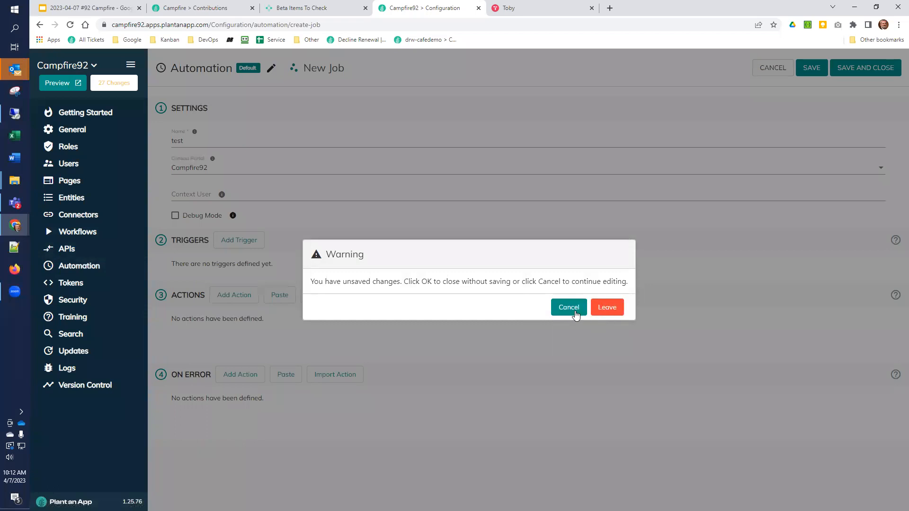
pyautogui.click(607, 308)
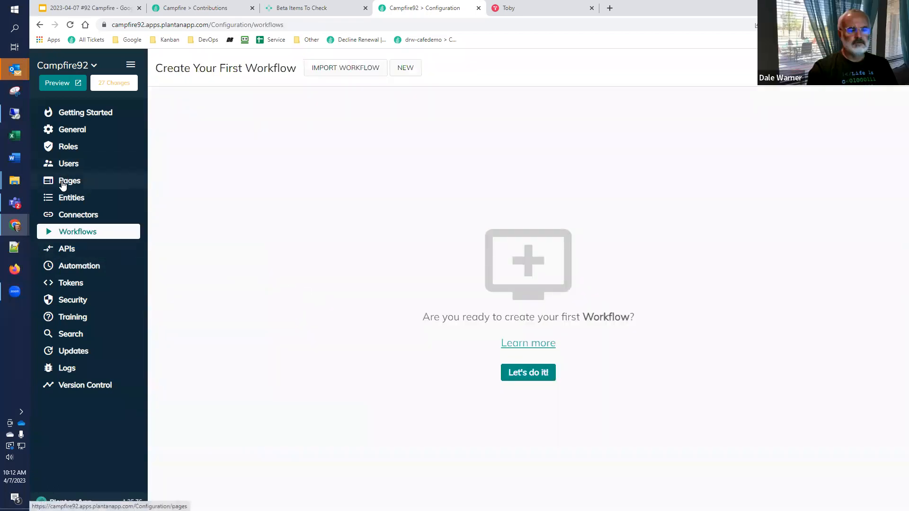
# Step: Start a new entity with the singular name "test" and leave it unsaved for the Connectors page
pyautogui.click(69, 199)
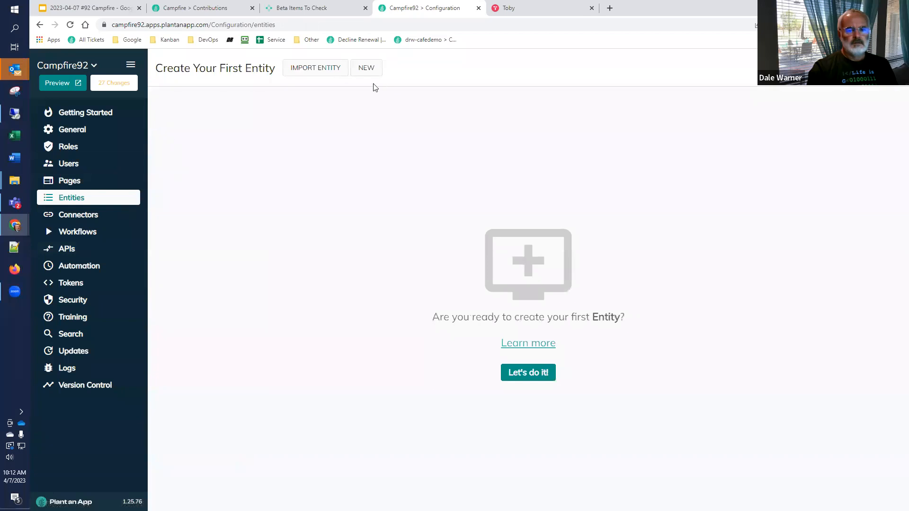
pyautogui.click(363, 71)
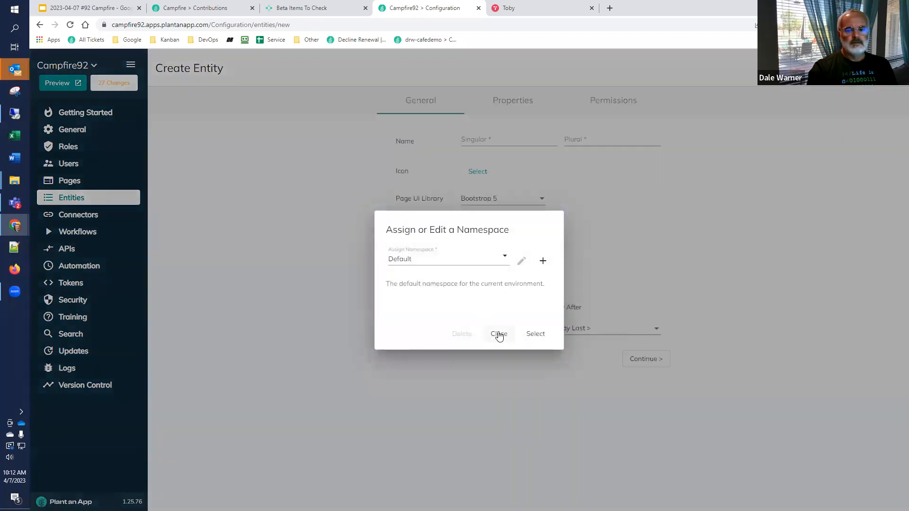
pyautogui.click(498, 332)
pyautogui.click(492, 141)
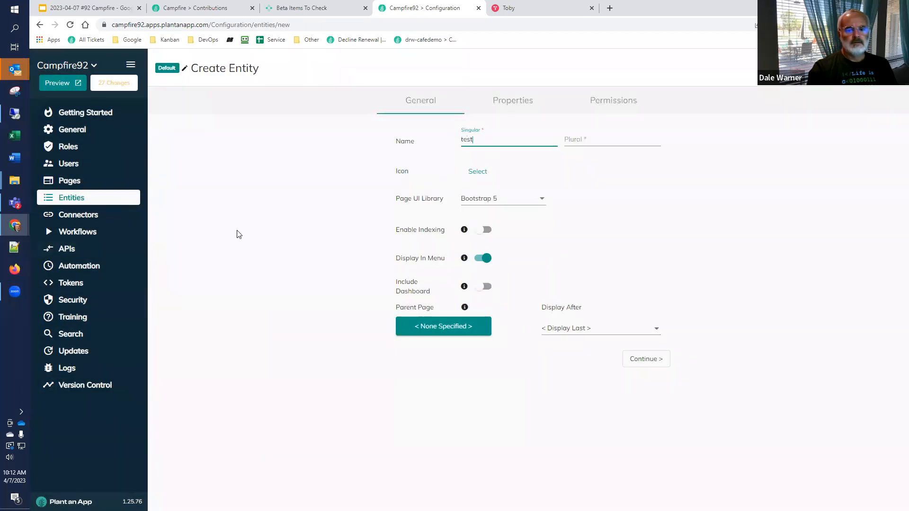
pyautogui.click(70, 217)
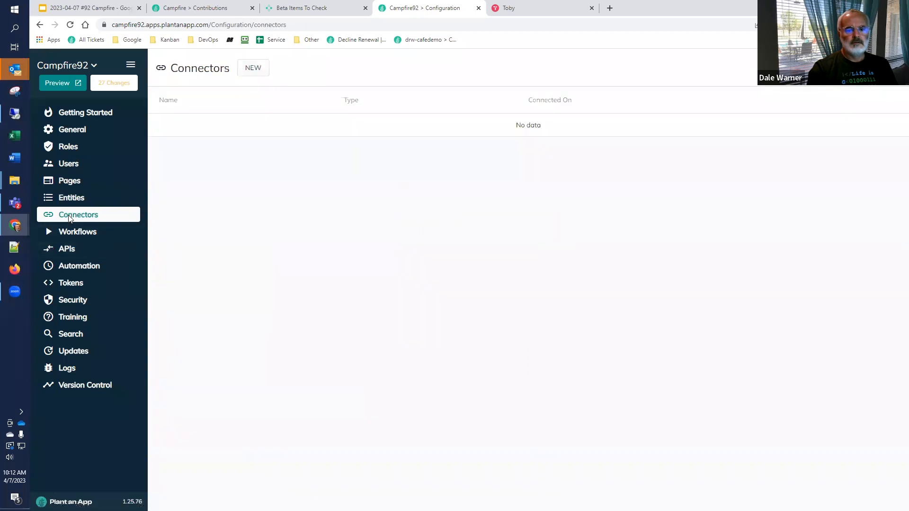
# Step: Start a new API in the Default namespace, add a Send email action and leave it unsaved for Automation
pyautogui.click(71, 250)
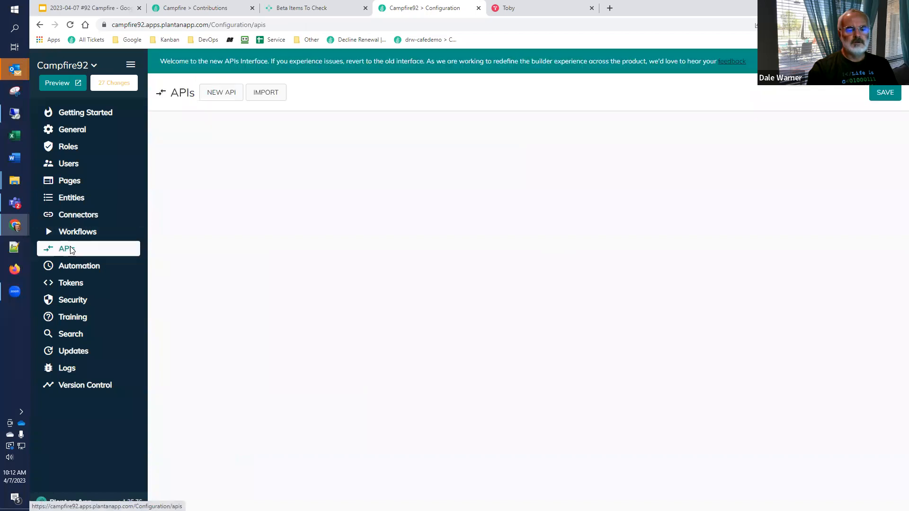
pyautogui.click(225, 100)
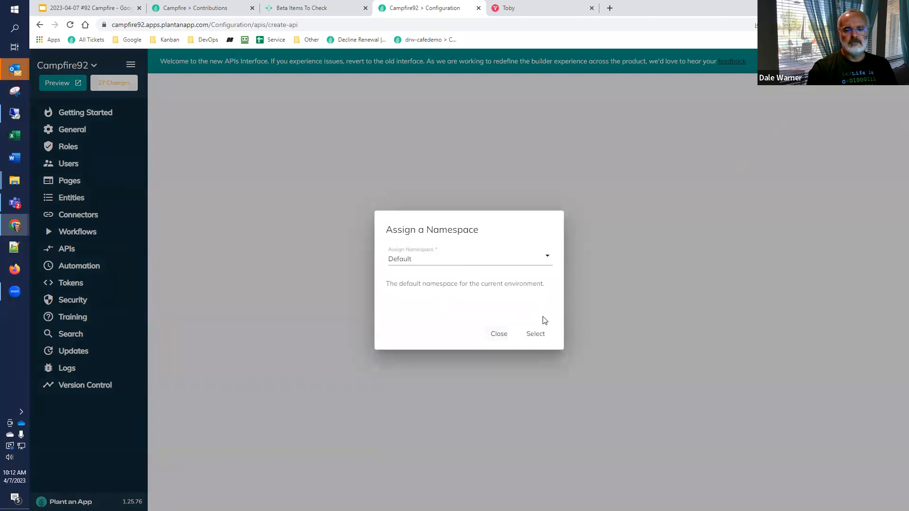
pyautogui.click(529, 335)
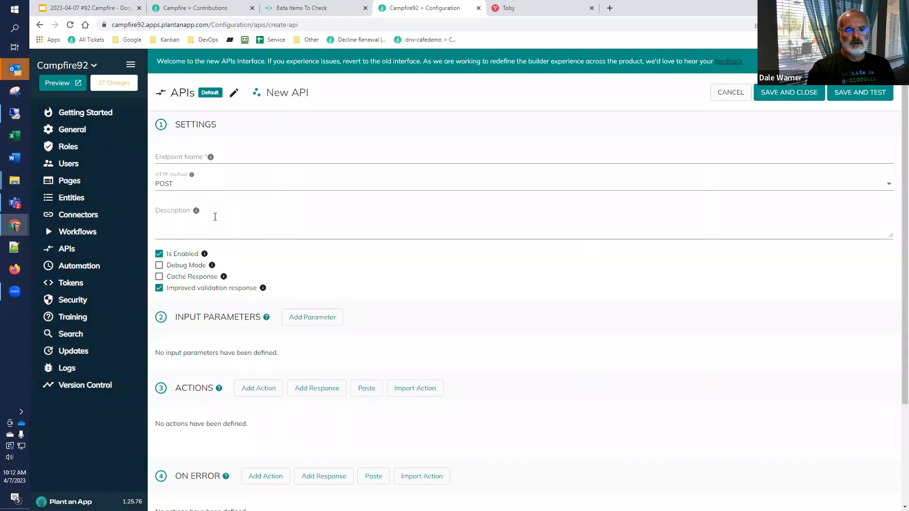
pyautogui.click(242, 389)
pyautogui.click(347, 343)
pyautogui.click(347, 364)
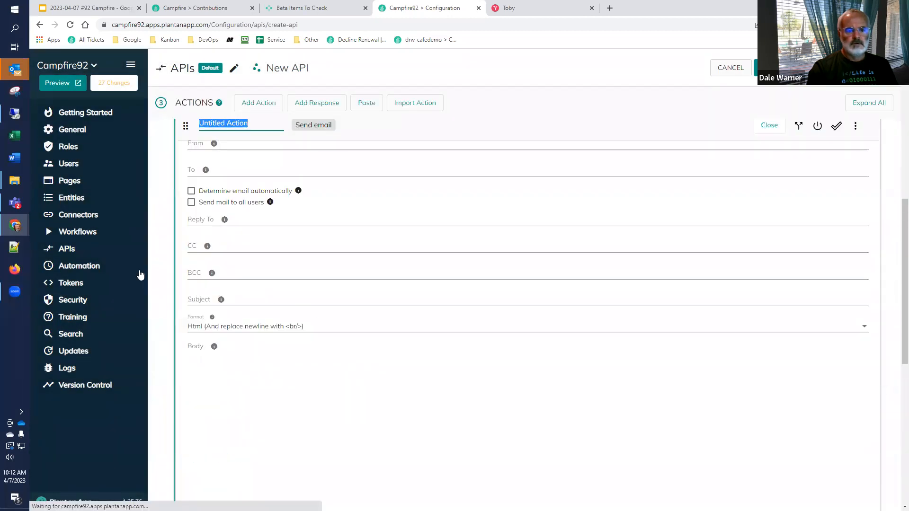
pyautogui.click(81, 267)
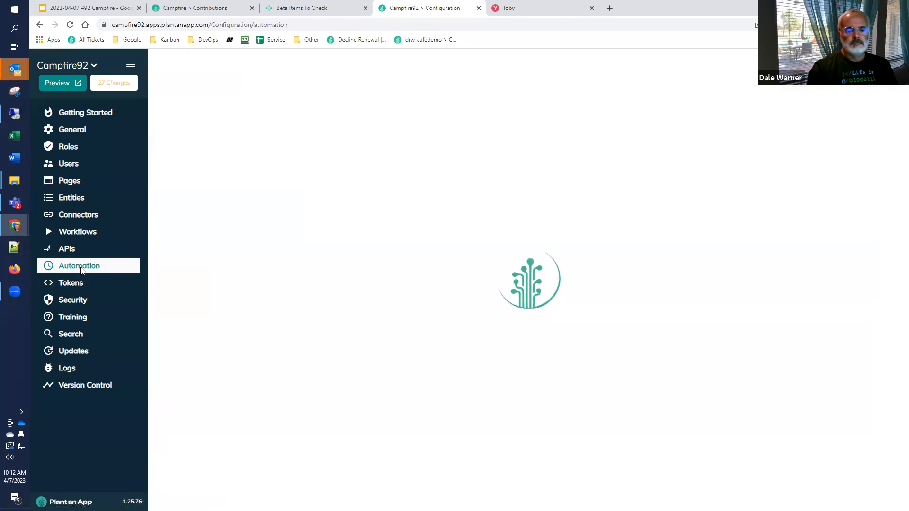
# Step: Review the result form for the API change-detection test in the Beta Items To Check list without submitting a result
pyautogui.hotkey('ctrl', 'shift', 'Tab')
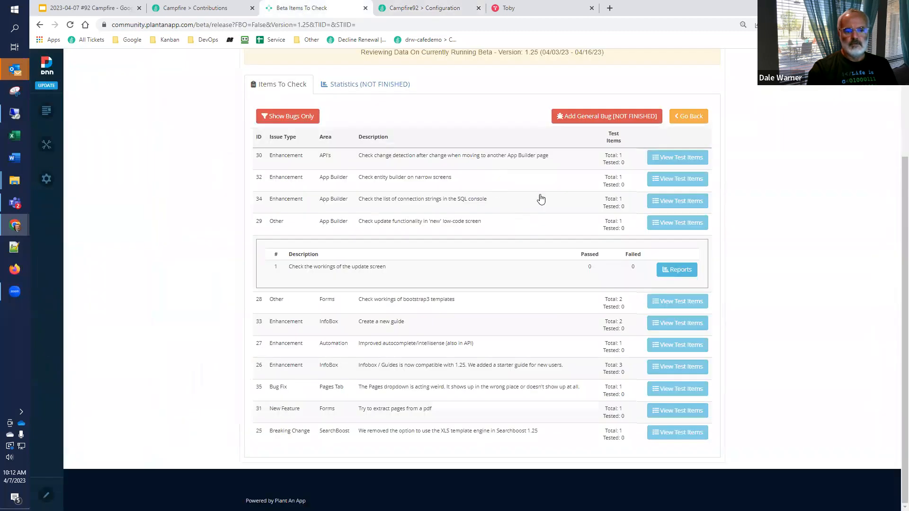
pyautogui.click(670, 161)
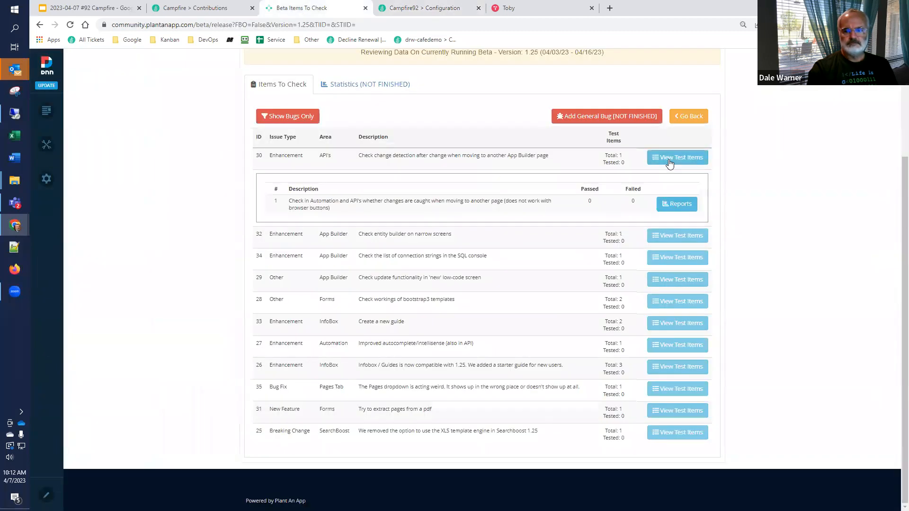
pyautogui.click(672, 208)
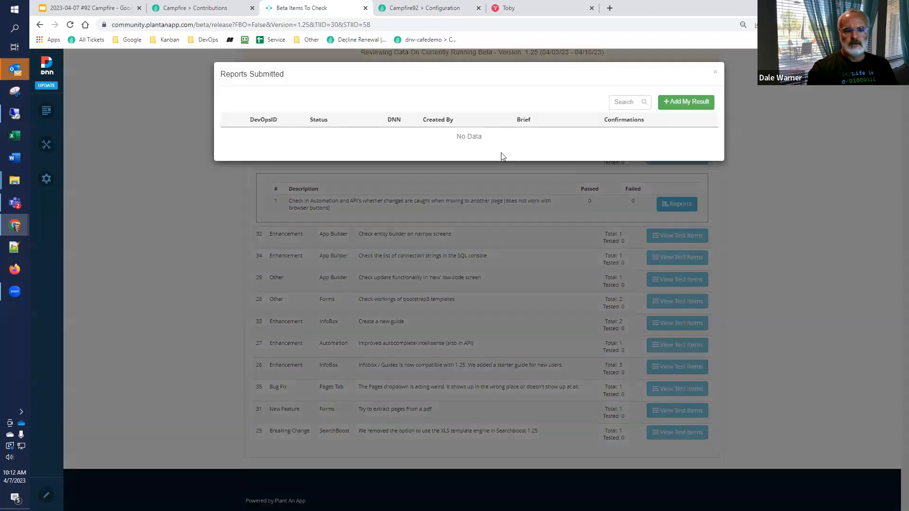
pyautogui.click(662, 104)
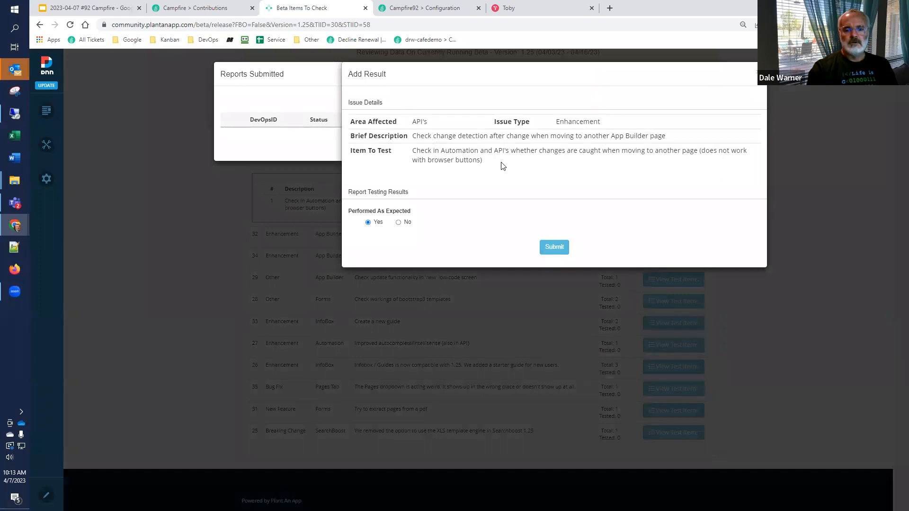
pyautogui.click(758, 72)
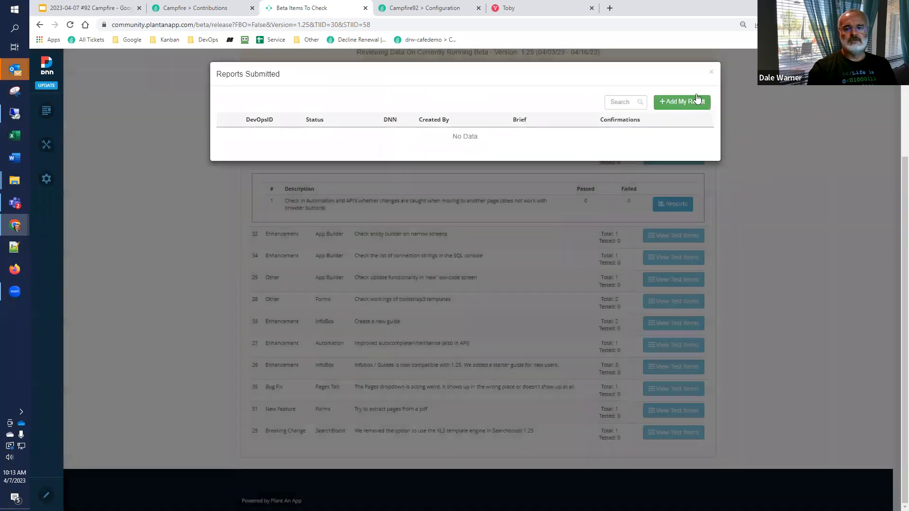
pyautogui.click(711, 72)
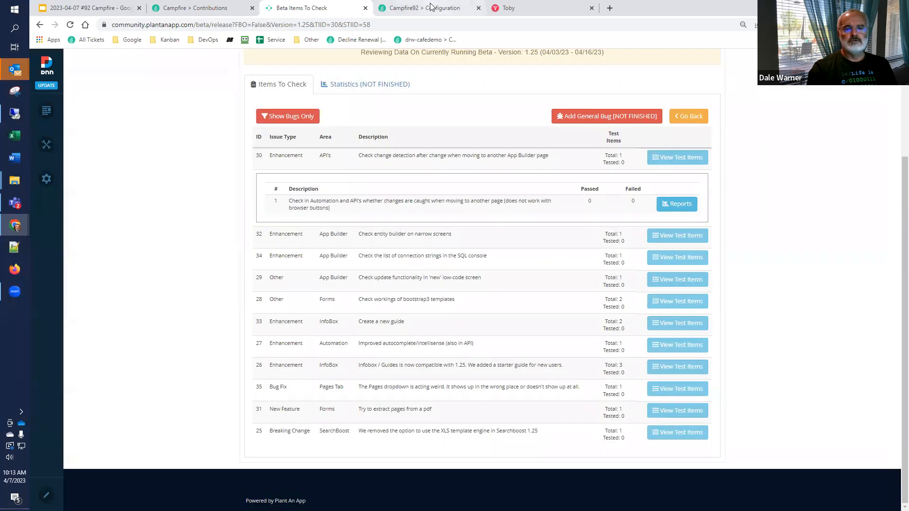
# Step: Start a new entity in the Default namespace of Campfire92 with the singular name "Test" and plural name "Tests"
pyautogui.click(431, 8)
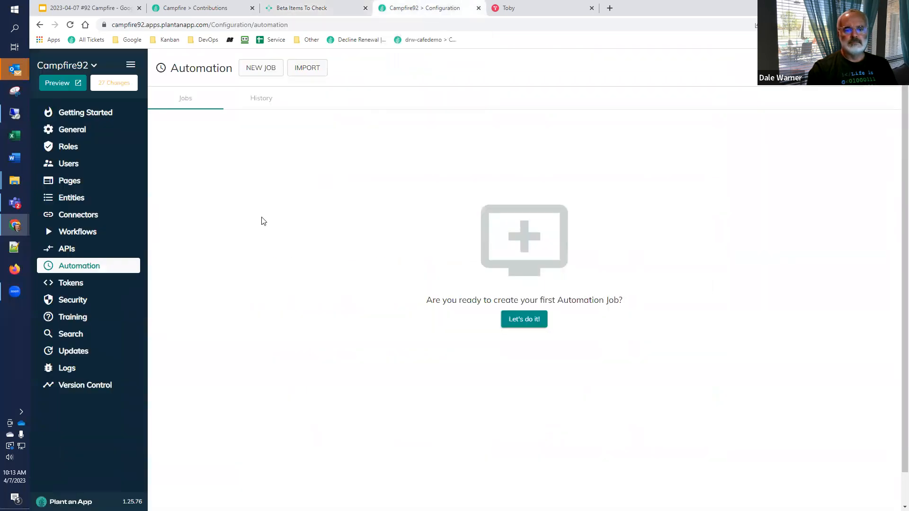
pyautogui.click(72, 198)
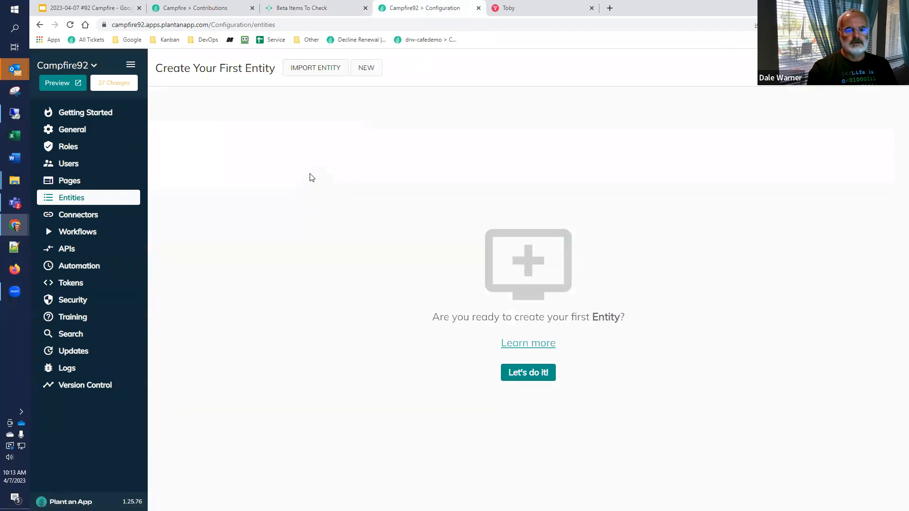
pyautogui.click(364, 71)
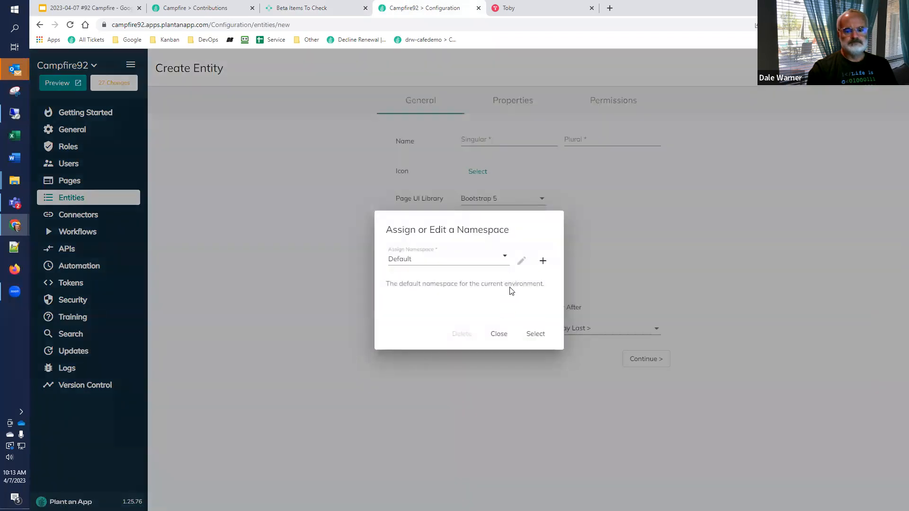
pyautogui.click(535, 334)
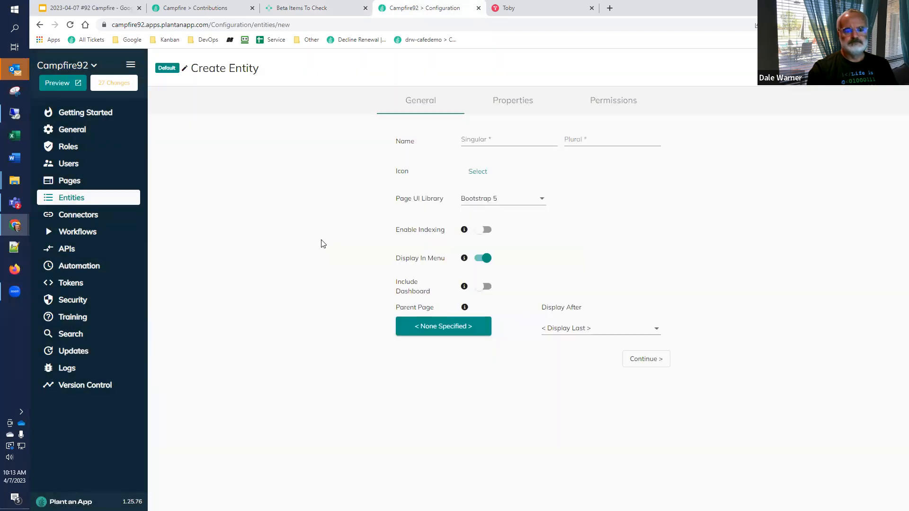
pyautogui.click(475, 140)
pyautogui.write('Test')
pyautogui.press('Tab')
pyautogui.write('Tests')
pyautogui.click(440, 330)
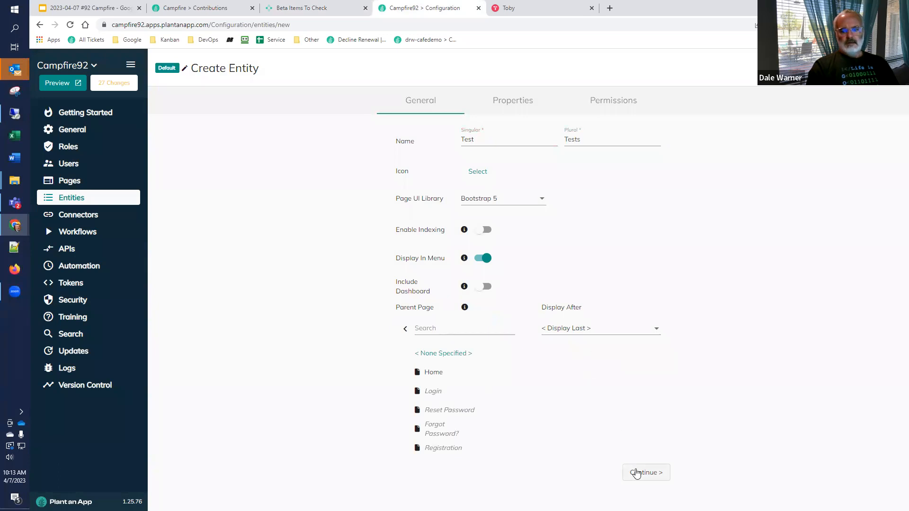
pyautogui.click(639, 472)
# Step: Add a custom text property "Name" to the entity, use it as the display name and save the entity
pyautogui.click(207, 339)
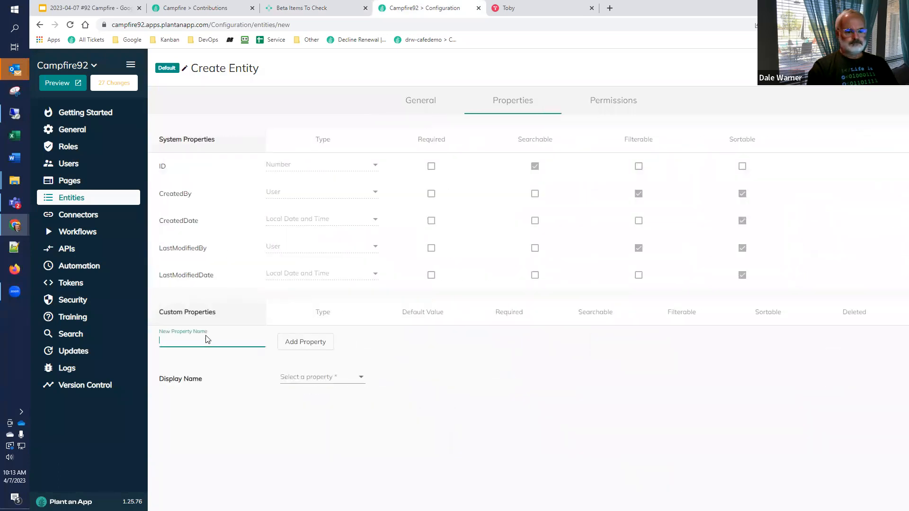
pyautogui.write('Name')
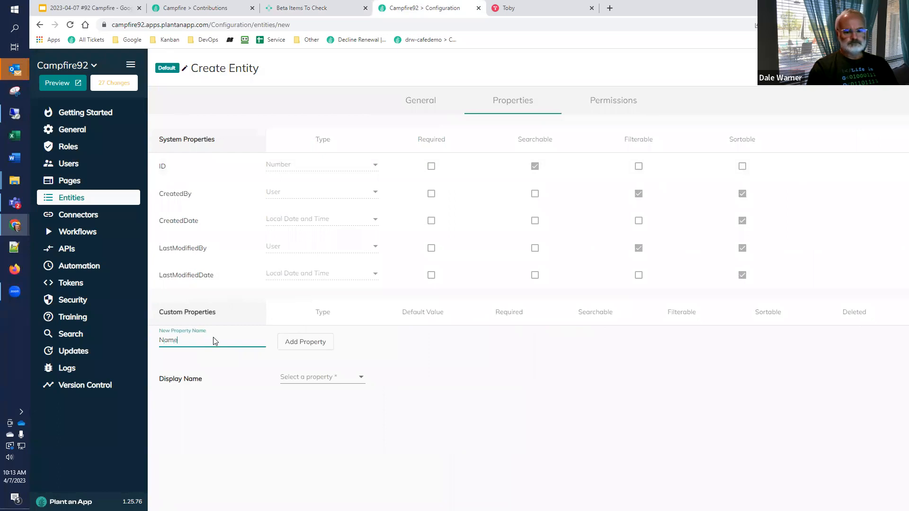
pyautogui.click(292, 342)
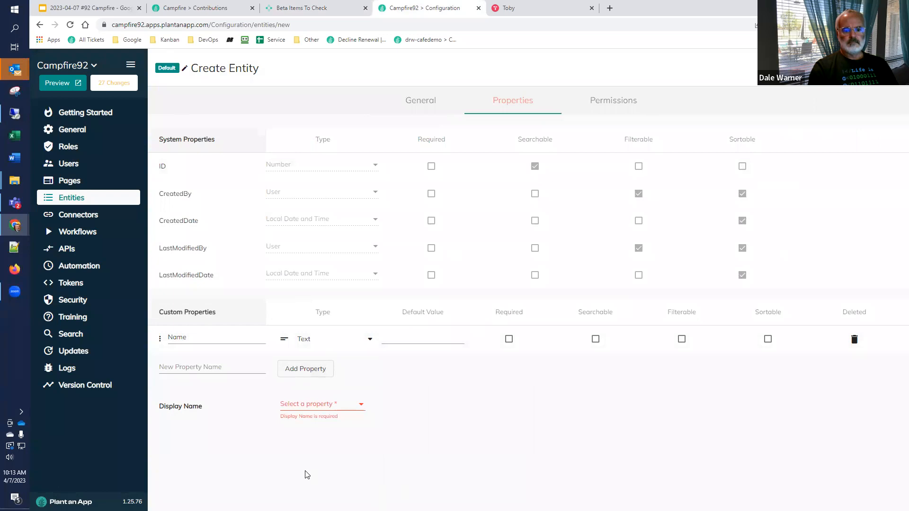
pyautogui.click(320, 405)
pyautogui.click(319, 424)
pyautogui.click(885, 68)
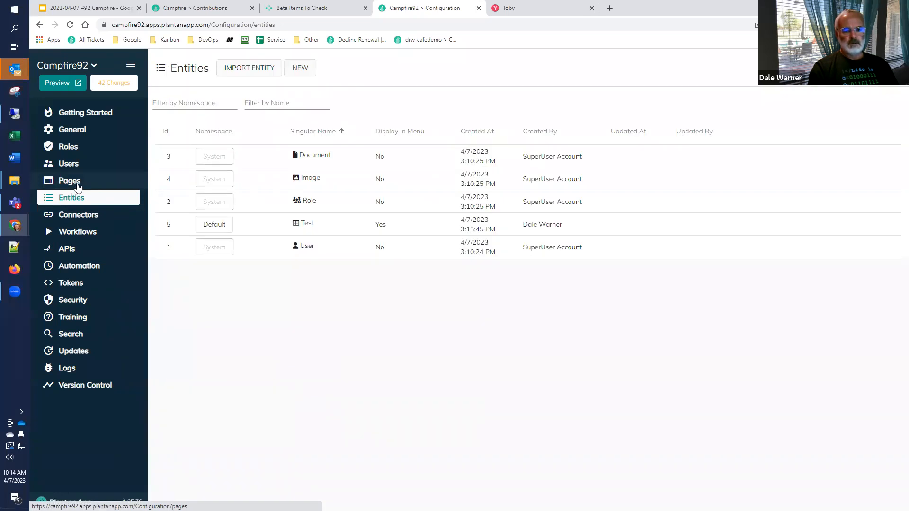
pyautogui.click(303, 69)
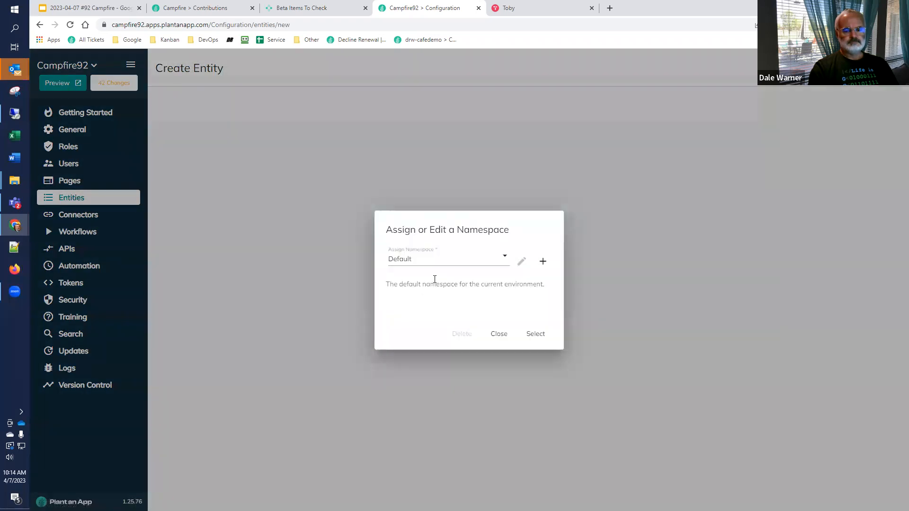
pyautogui.click(532, 336)
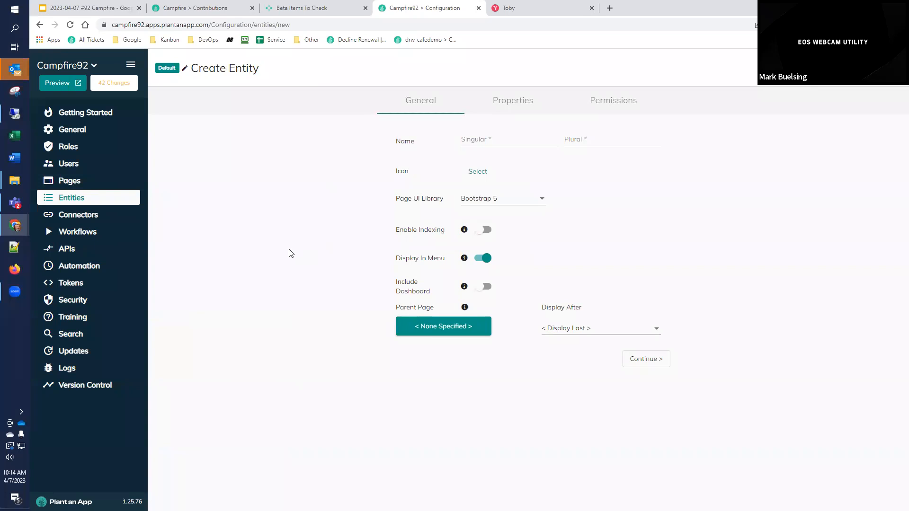
pyautogui.click(89, 232)
# Step: Start a new API in the Default namespace with the endpoint name "TestGet" and the HTTP method GET
pyautogui.click(104, 247)
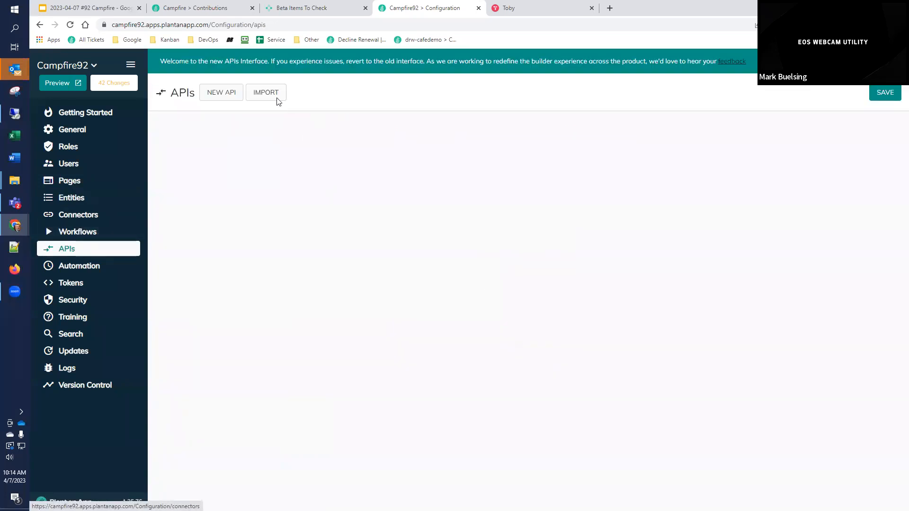
pyautogui.click(219, 94)
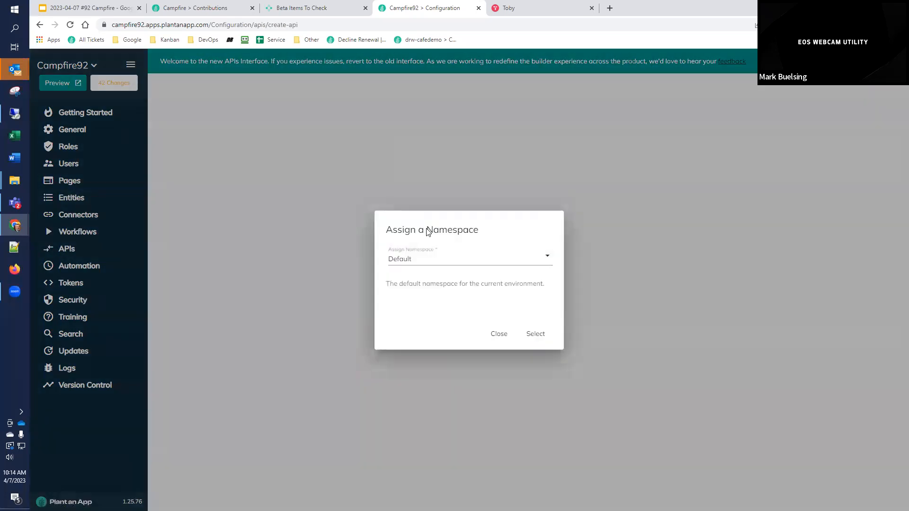
pyautogui.click(533, 335)
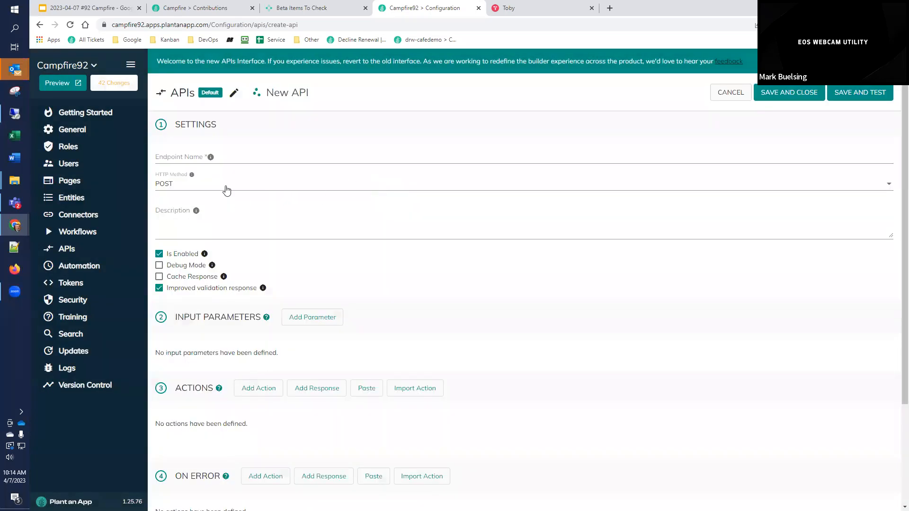
pyautogui.click(171, 158)
pyautogui.write('TestGet')
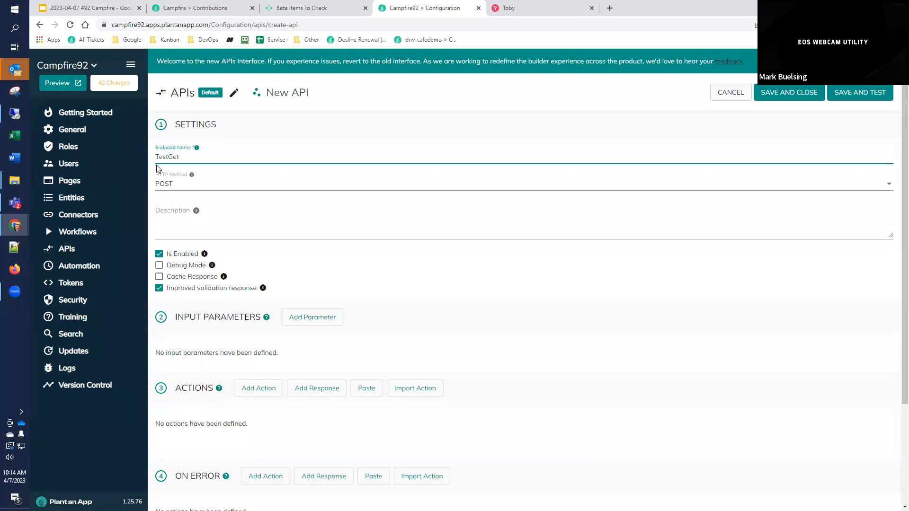
pyautogui.click(160, 186)
pyautogui.click(174, 166)
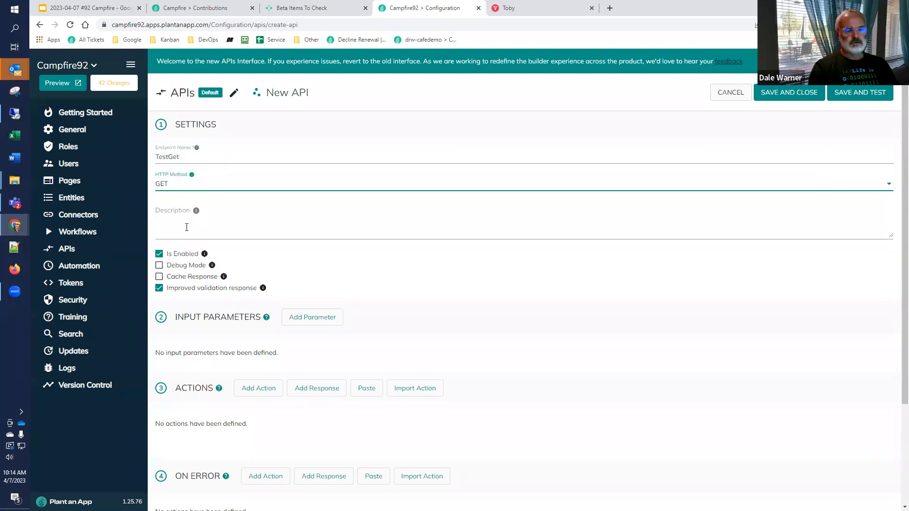
# Step: Add a Text input parameter named "In" to the TestGet API
pyautogui.scroll(-2, 209, 367)
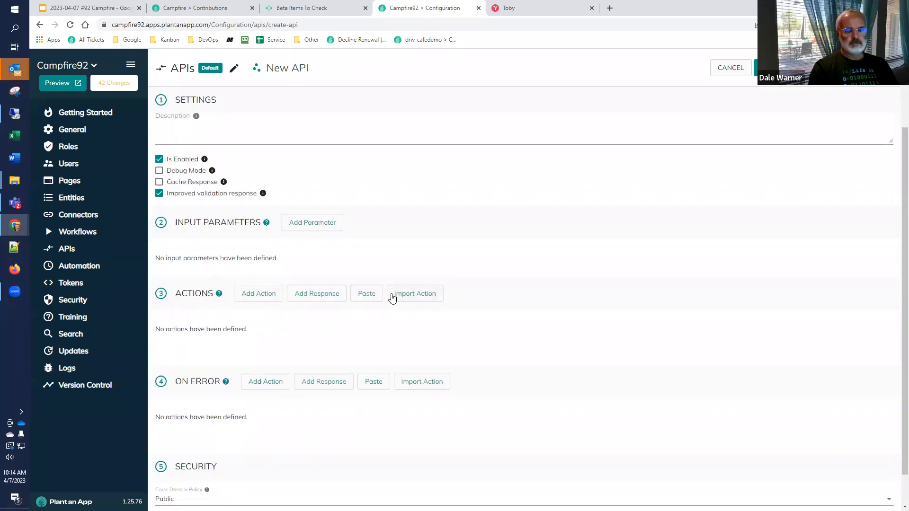
pyautogui.click(312, 223)
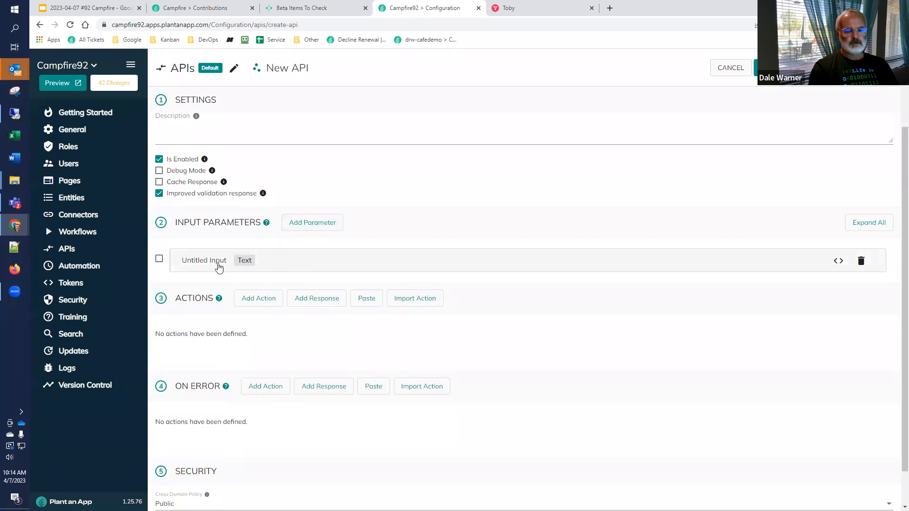
pyautogui.click(160, 261)
pyautogui.click(159, 260)
pyautogui.click(188, 260)
pyautogui.moveTo(234, 263); pyautogui.dragTo(161, 261)
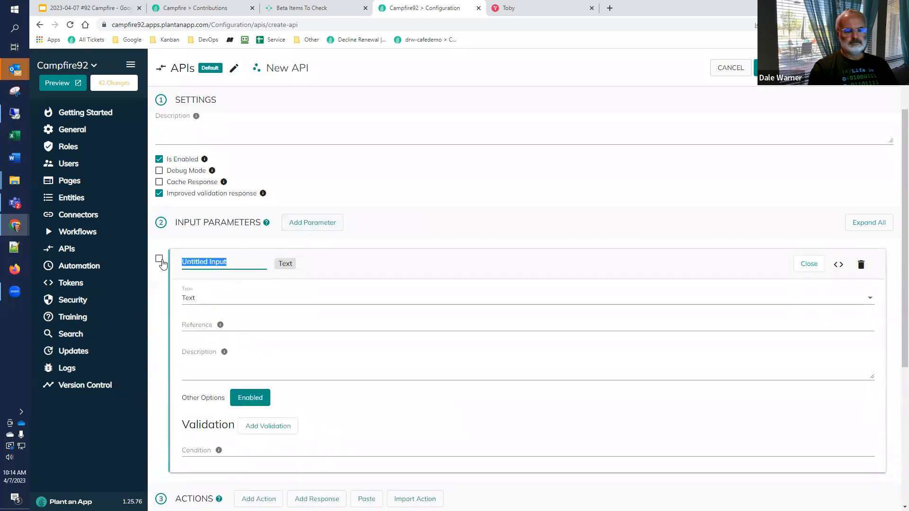
pyautogui.write('In')
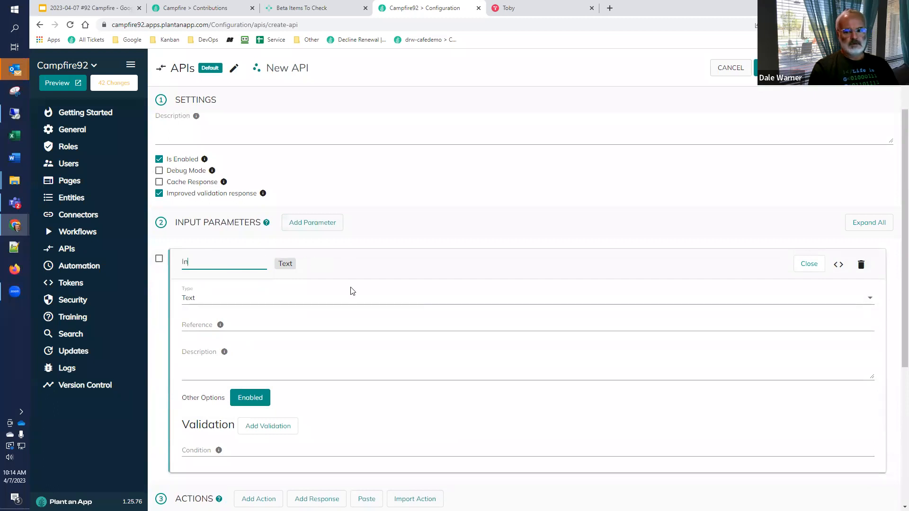
pyautogui.click(809, 267)
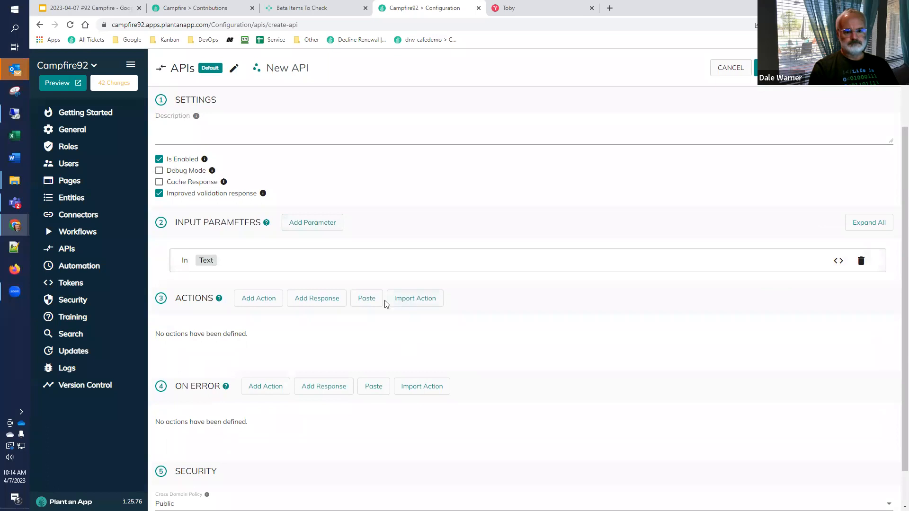
# Step: Add a Raw Response output to the actions of the TestGet API
pyautogui.click(335, 306)
pyautogui.click(337, 303)
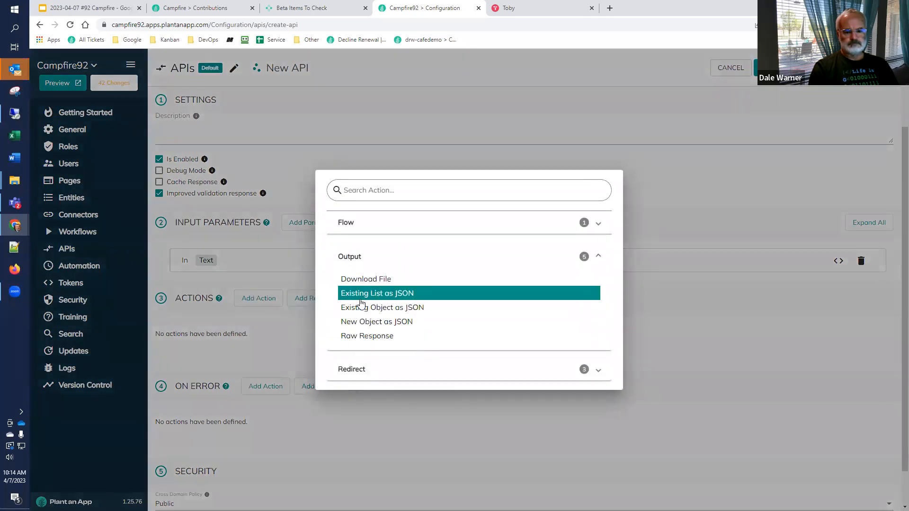
pyautogui.click(364, 337)
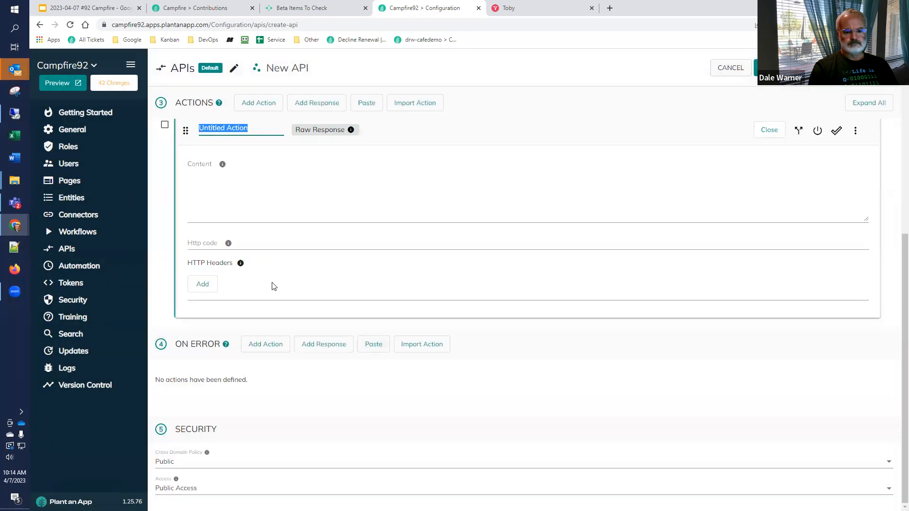
pyautogui.scroll(1, 265, 280)
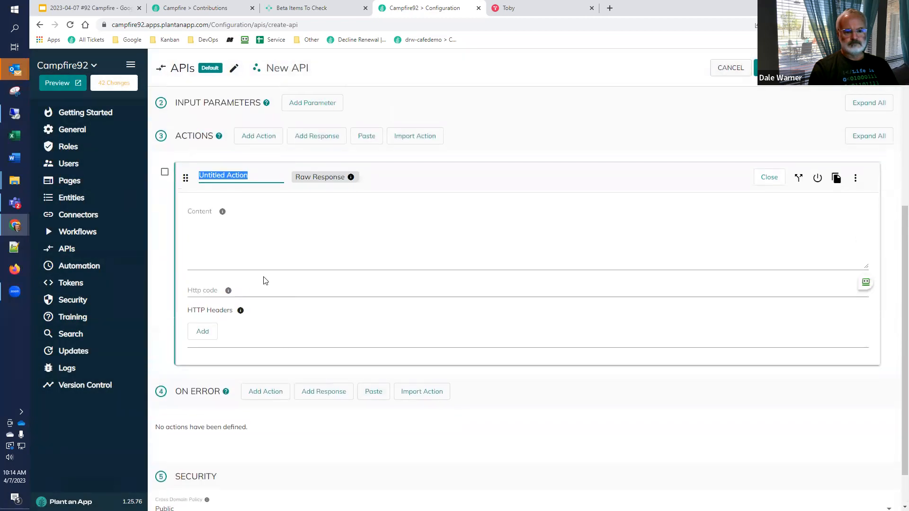
# Step: Test token autocomplete in the Raw Response content by entering "[in", clearing it and entering "[in" again
pyautogui.click(263, 249)
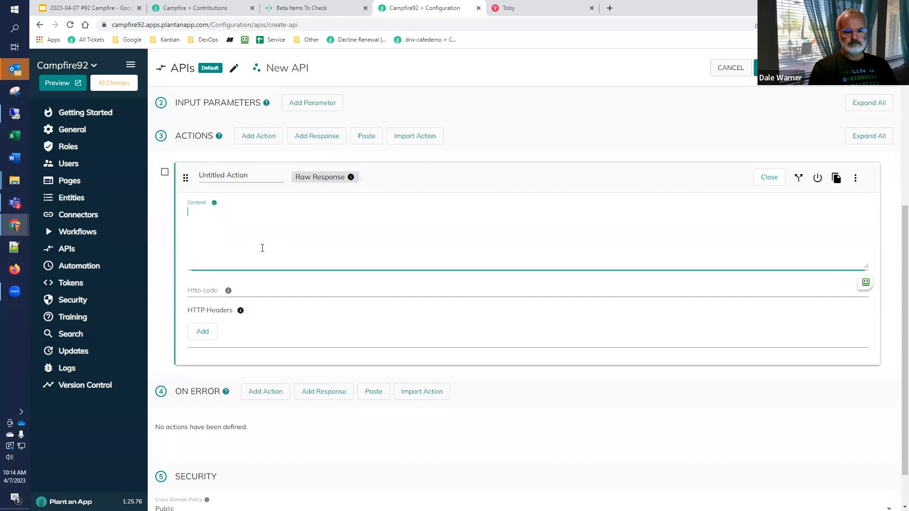
pyautogui.write('[')
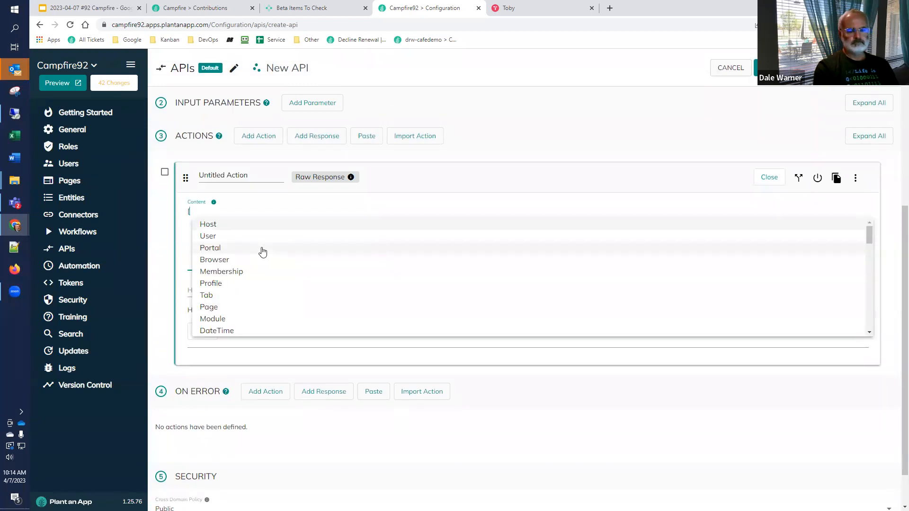
pyautogui.write('in] was')
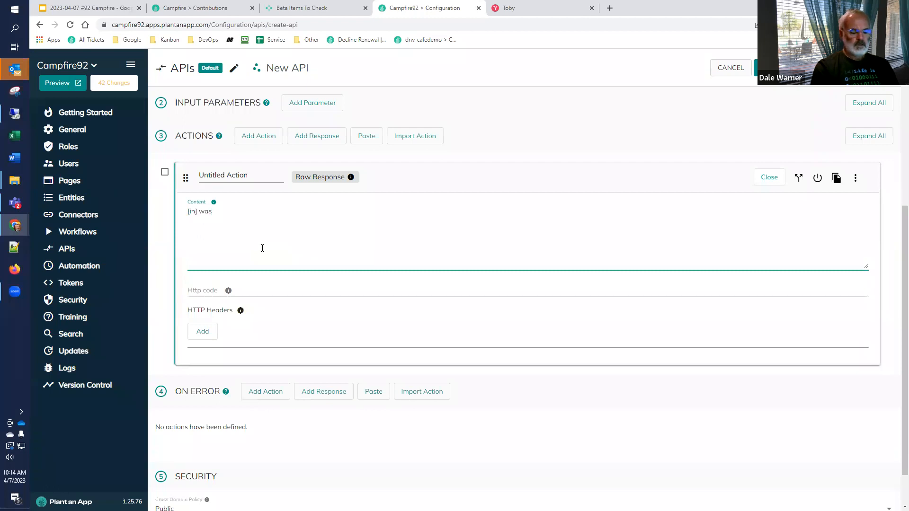
pyautogui.hotkey('ctrl', 'a')
pyautogui.press('BackSpace')
pyautogui.write('[')
pyautogui.write('[')
pyautogui.write('n')
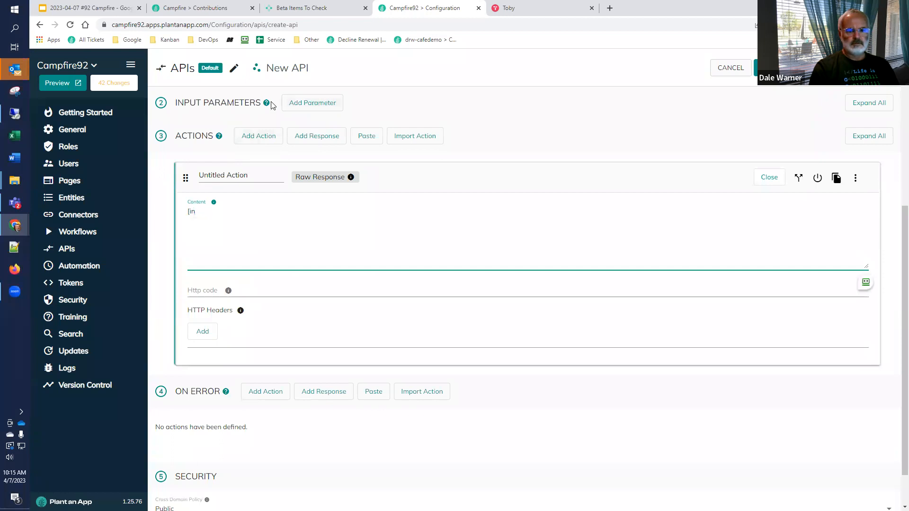
pyautogui.scroll(3, 263, 156)
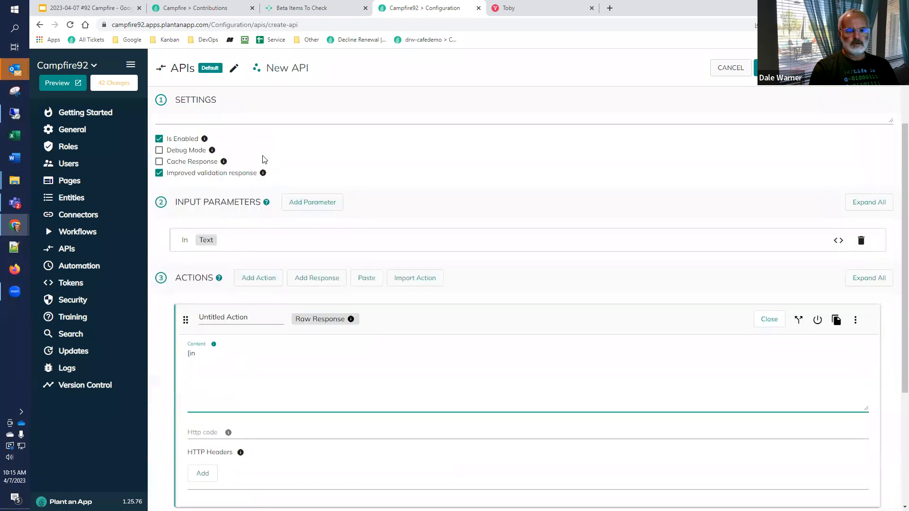
# Step: Rename the Text input parameter of the API to "TheInput"
pyautogui.click(212, 240)
pyautogui.click(212, 240)
pyautogui.doubleClick(210, 242)
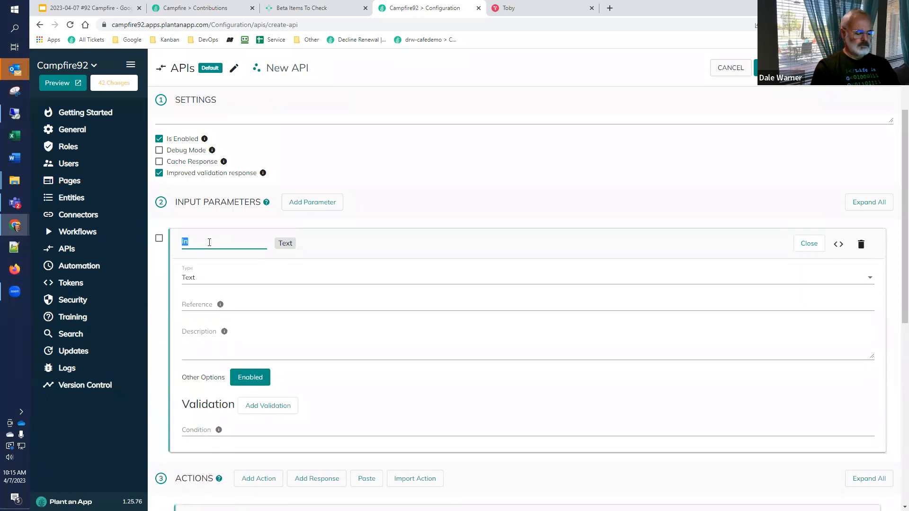
pyautogui.write('TheInput')
# Step: Replace the Raw Response content with "[TheInput] was type"
pyautogui.scroll(-4, 292, 264)
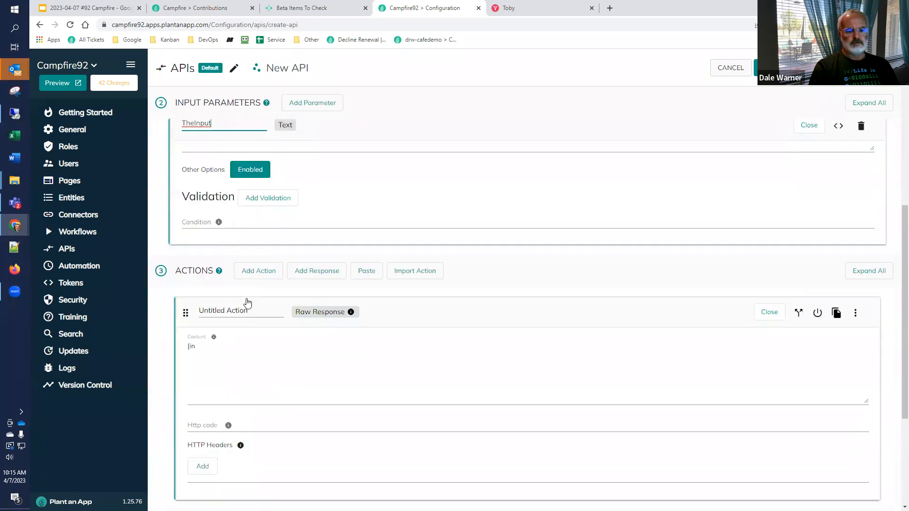
pyautogui.click(221, 320)
pyautogui.write('[The')
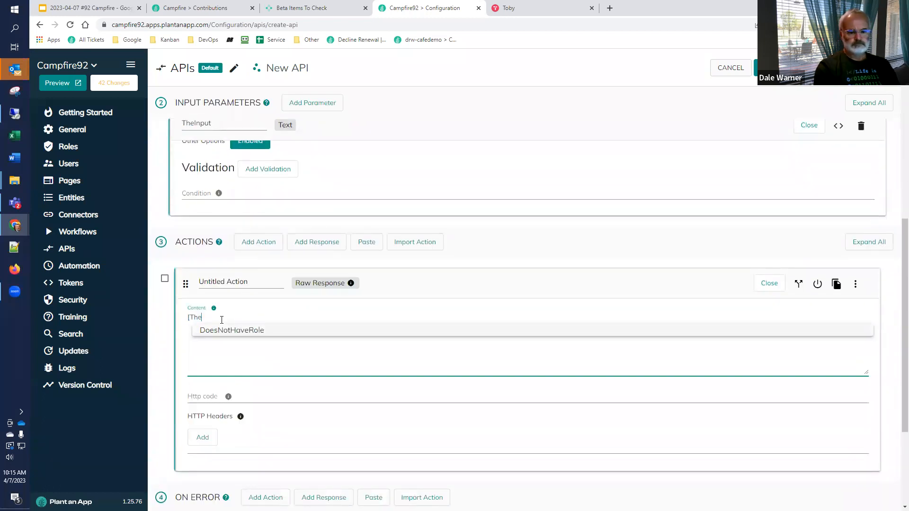
pyautogui.write('Input]')
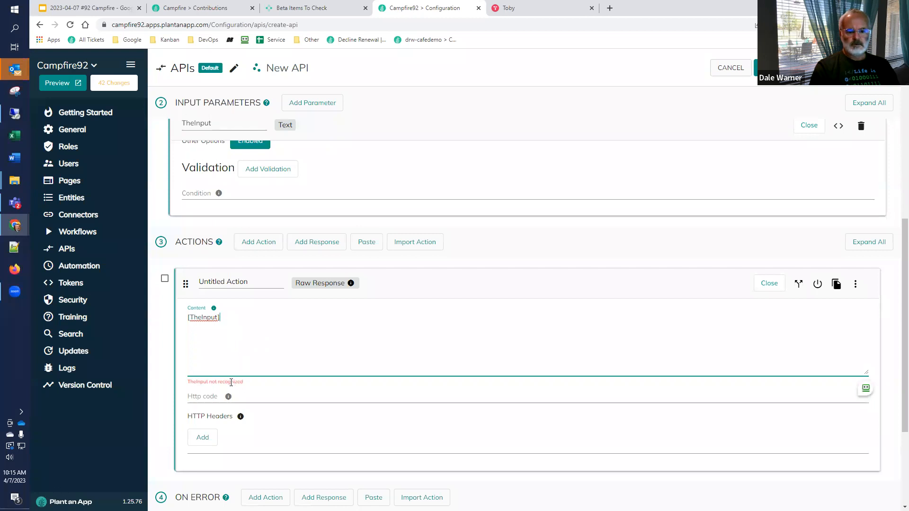
pyautogui.write('was type')
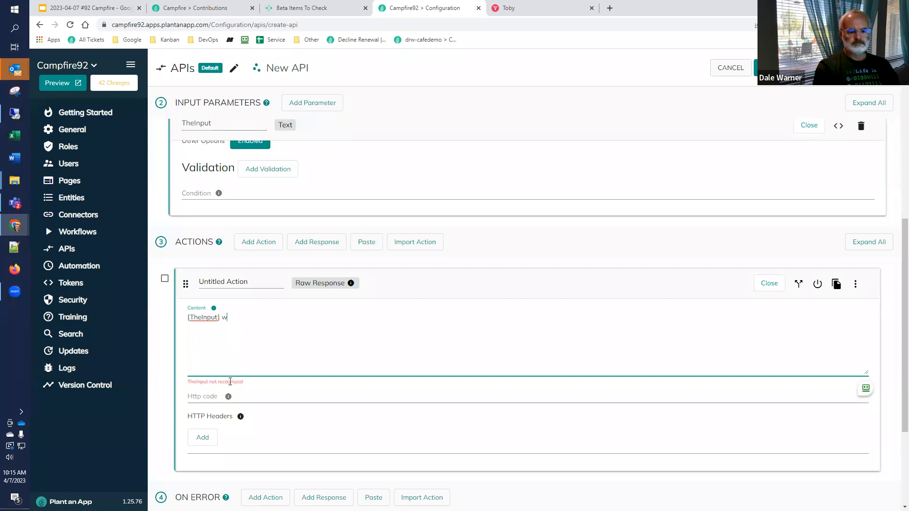
pyautogui.press('Tab')
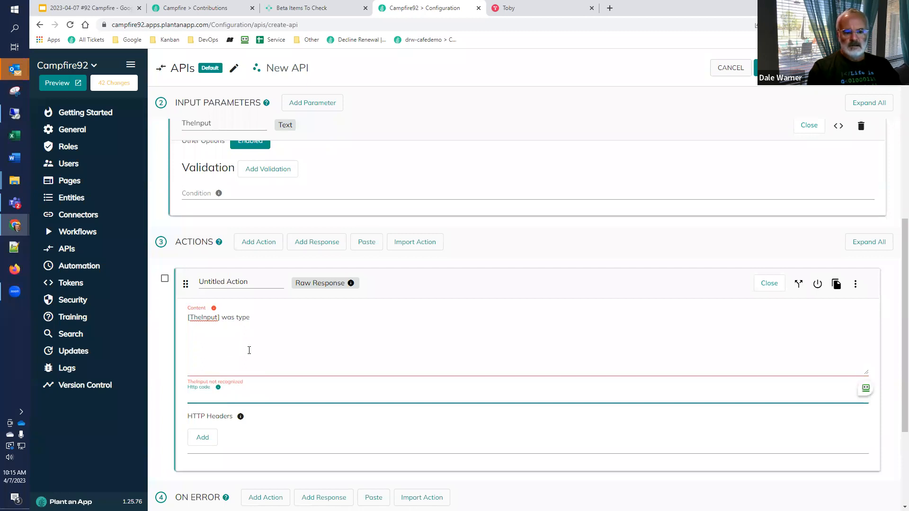
# Step: Try to save and close the TestGet API
pyautogui.scroll(2, 250, 353)
pyautogui.scroll(2, 251, 355)
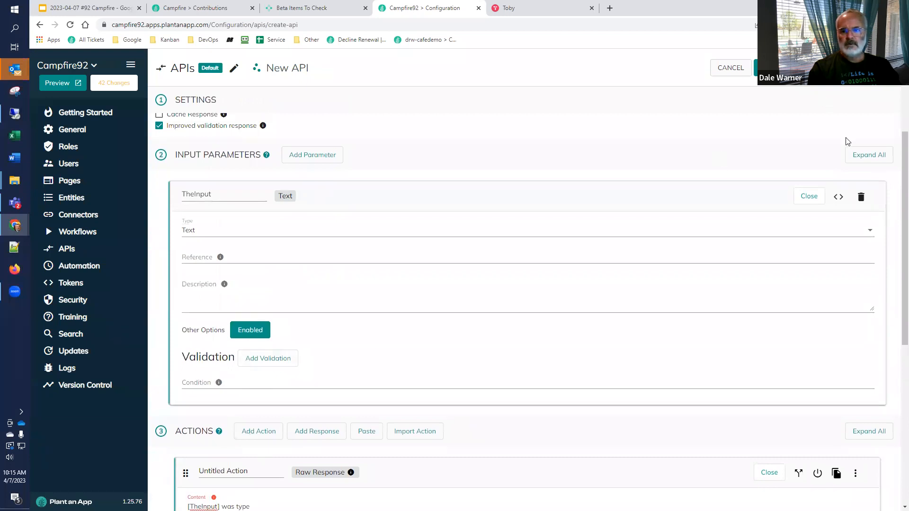
pyautogui.click(774, 67)
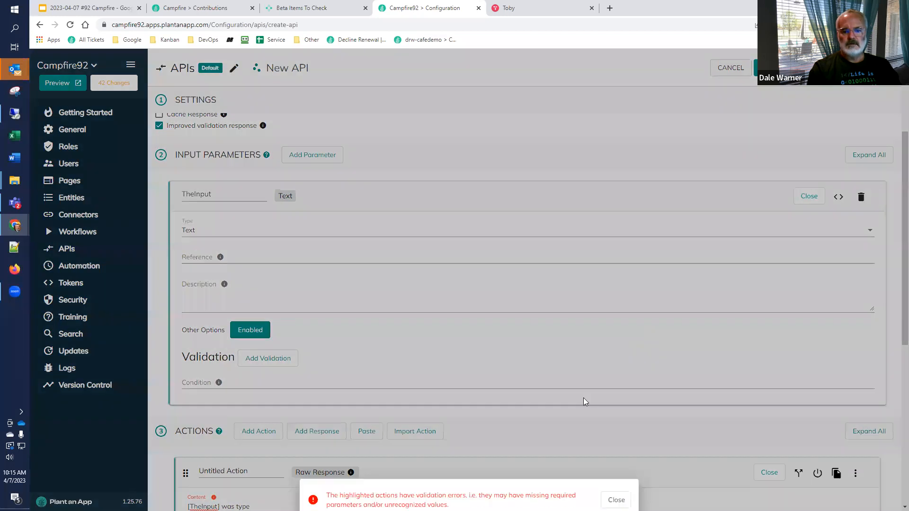
pyautogui.click(615, 494)
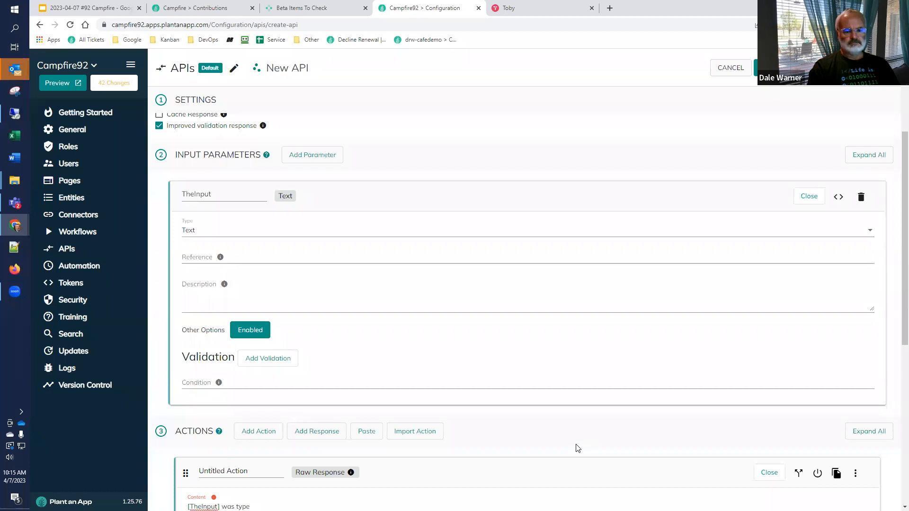
pyautogui.scroll(-2, 578, 448)
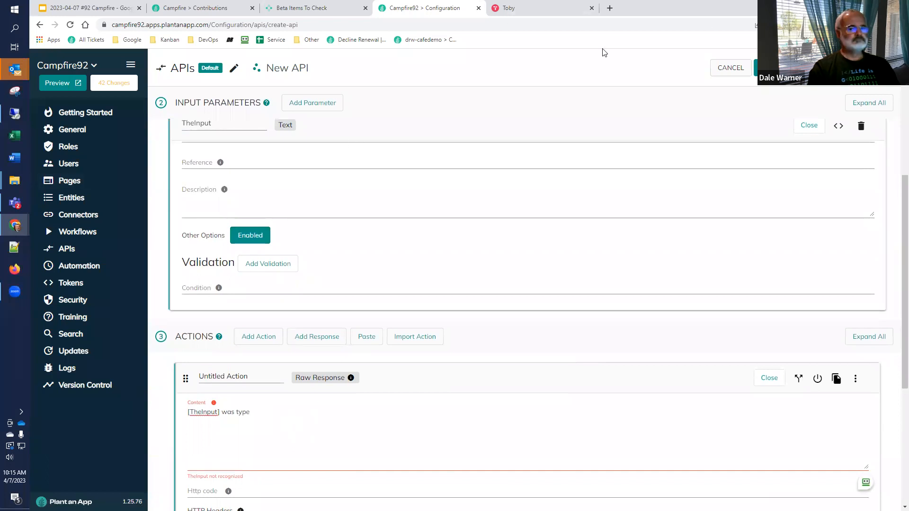
# Step: Return to the Beta Items To Check page of the community portal
pyautogui.click(289, 8)
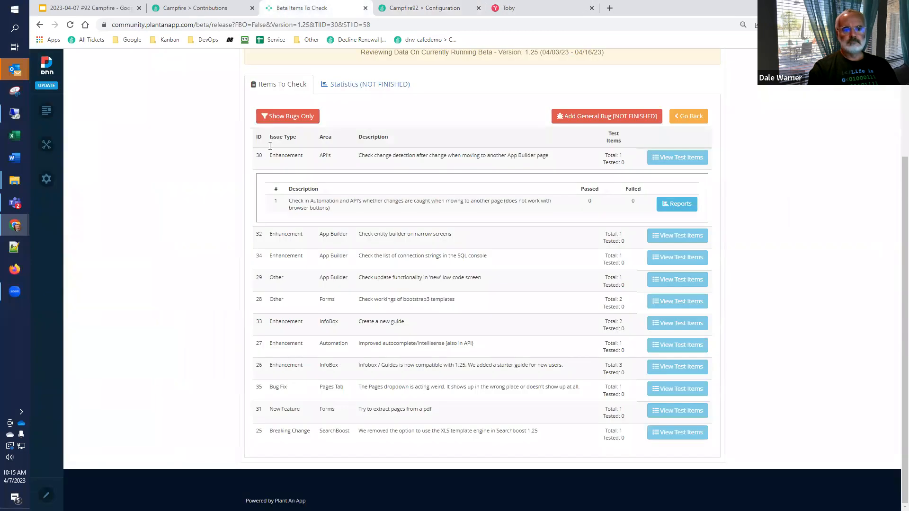
pyautogui.scroll(2, 289, 170)
pyautogui.scroll(1, 488, 166)
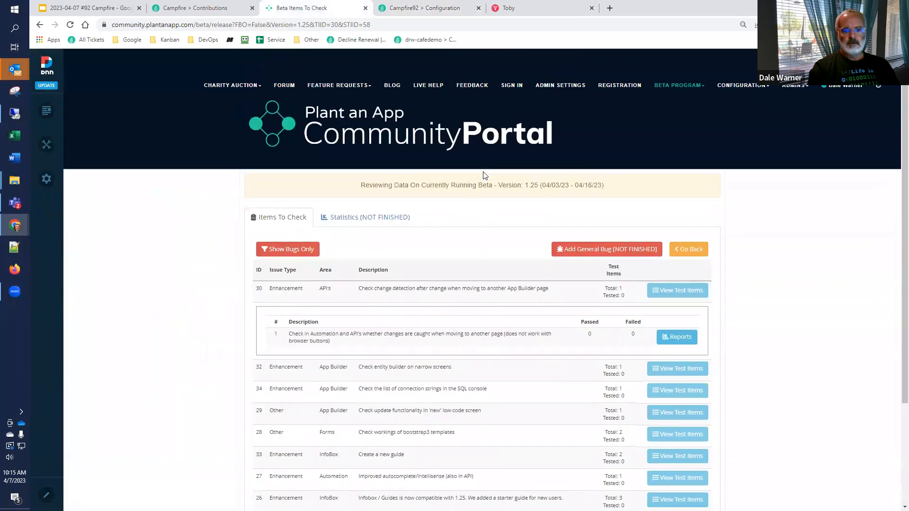
pyautogui.click(599, 251)
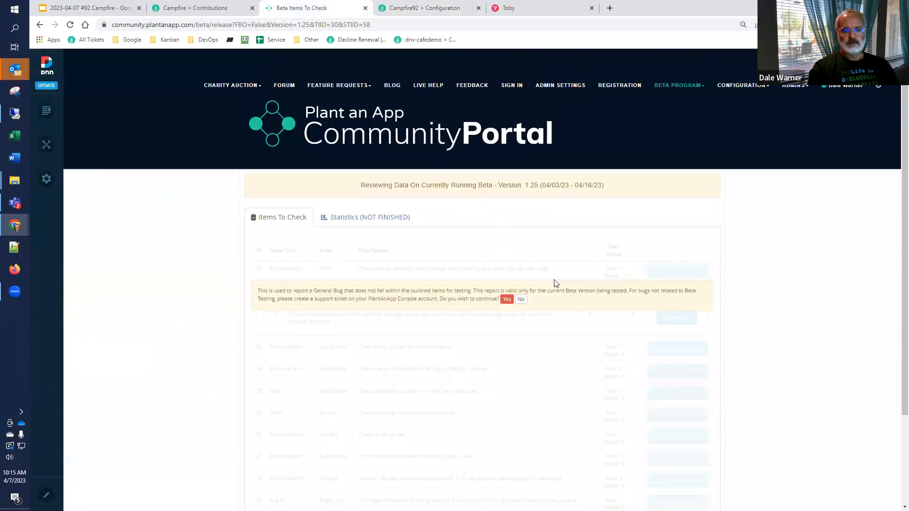
pyautogui.click(507, 303)
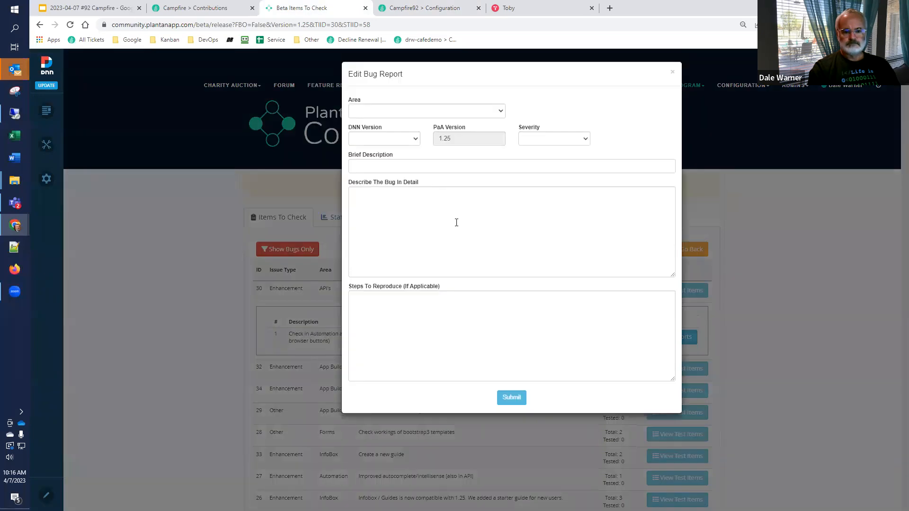
pyautogui.click(384, 113)
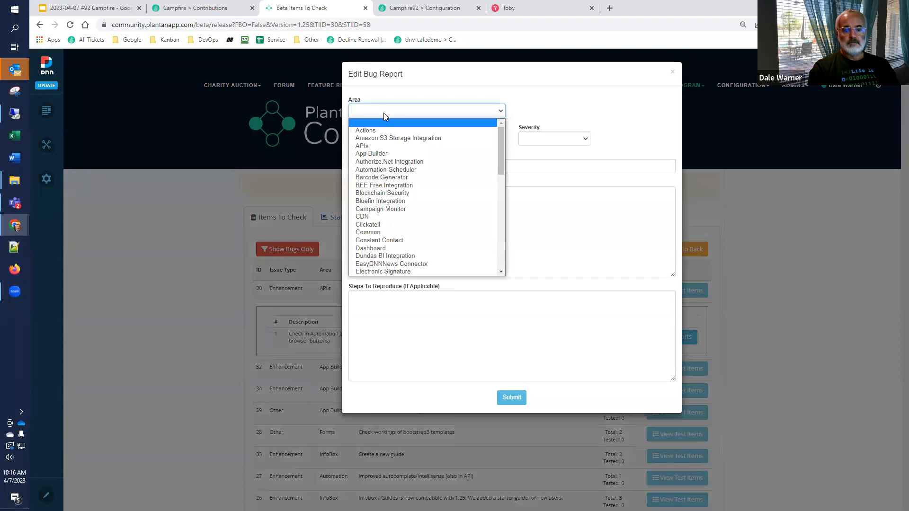
pyautogui.click(378, 145)
pyautogui.click(380, 141)
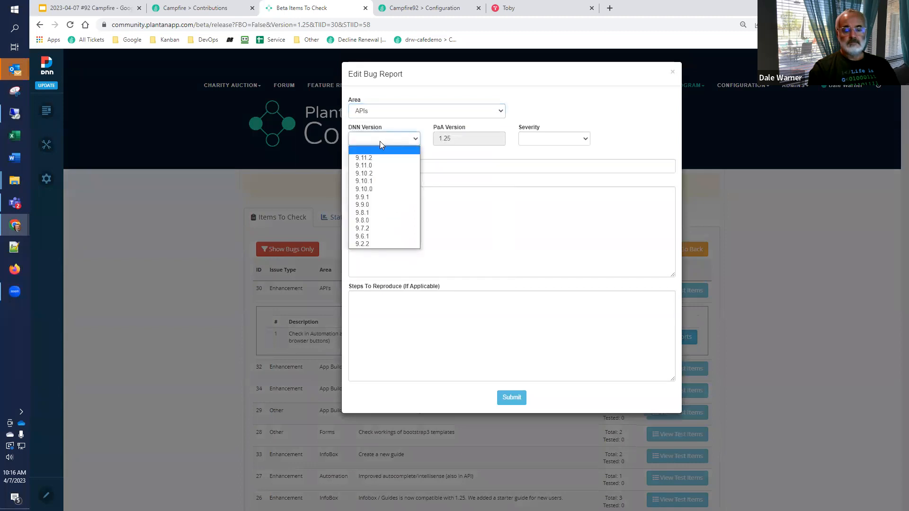
pyautogui.click(283, 124)
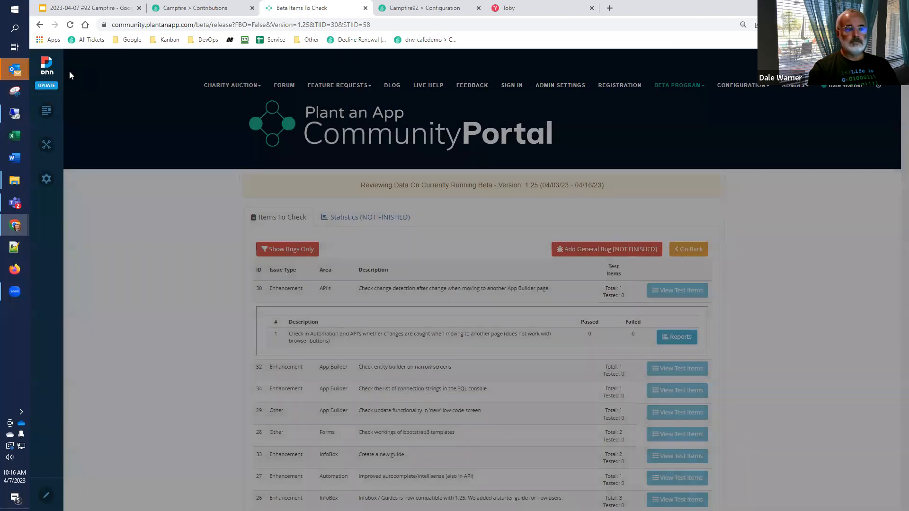
pyautogui.moveTo(47, 70)
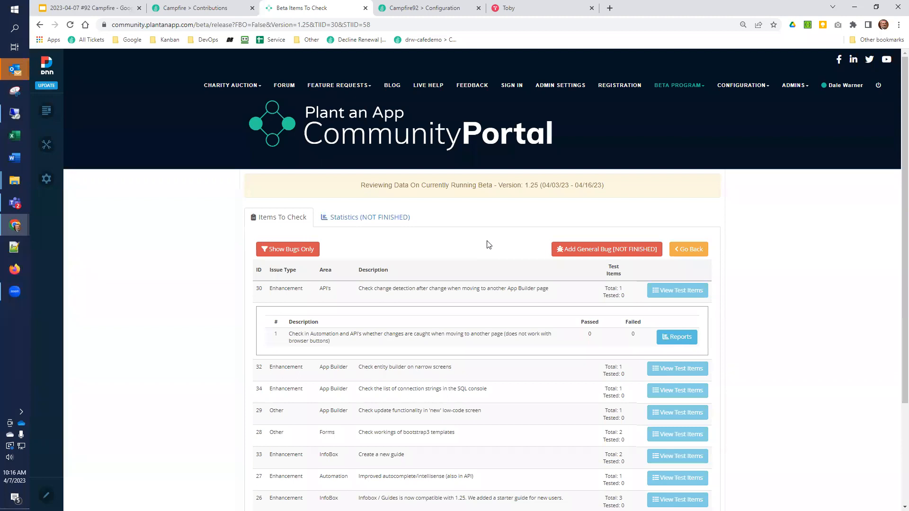
# Step: Start a general bug report for the APIs area with DNN version 9.11.0 and severity Major
pyautogui.click(591, 243)
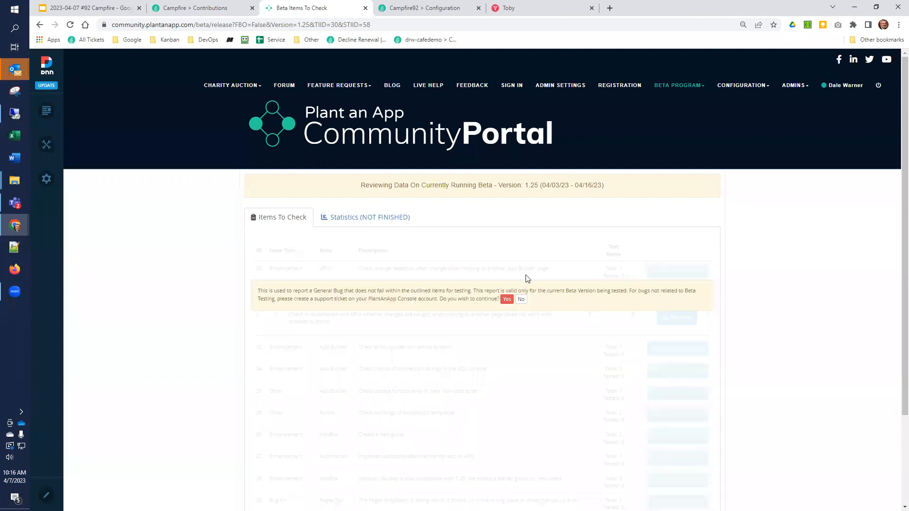
pyautogui.click(507, 298)
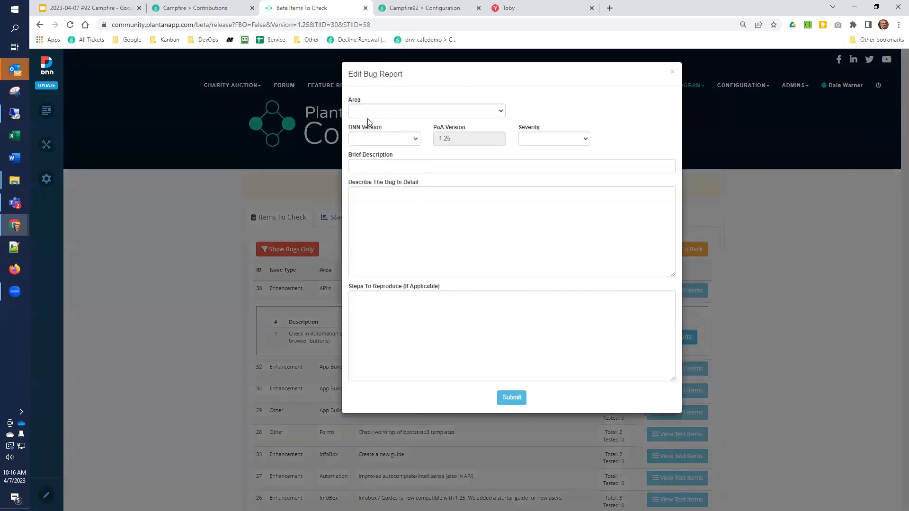
pyautogui.click(376, 114)
pyautogui.click(379, 147)
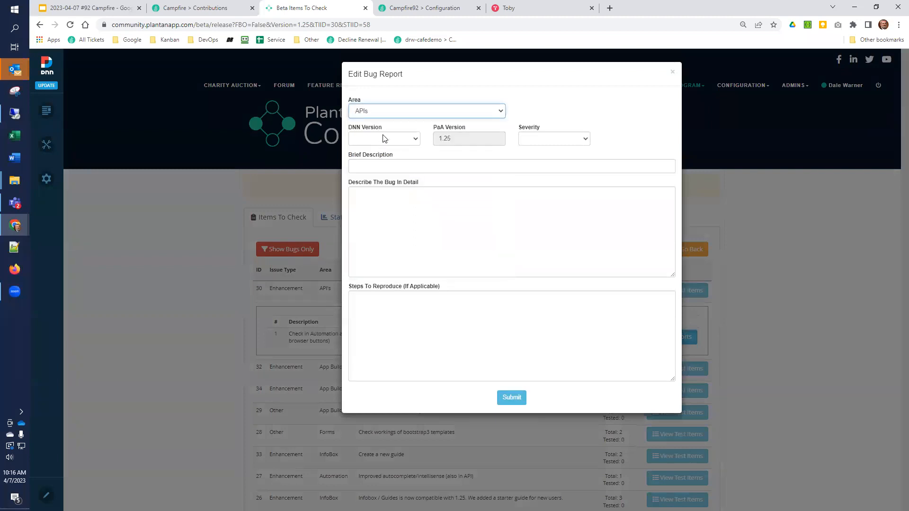
pyautogui.click(384, 138)
pyautogui.click(383, 167)
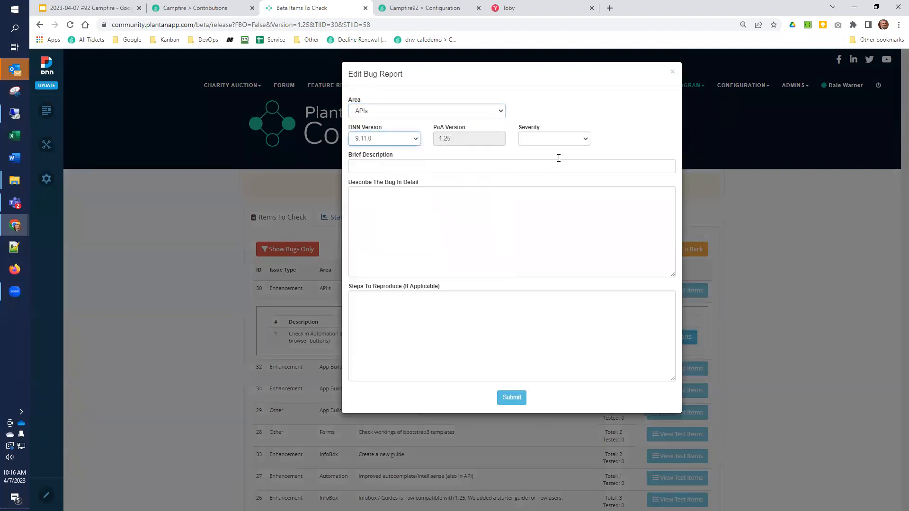
pyautogui.click(557, 139)
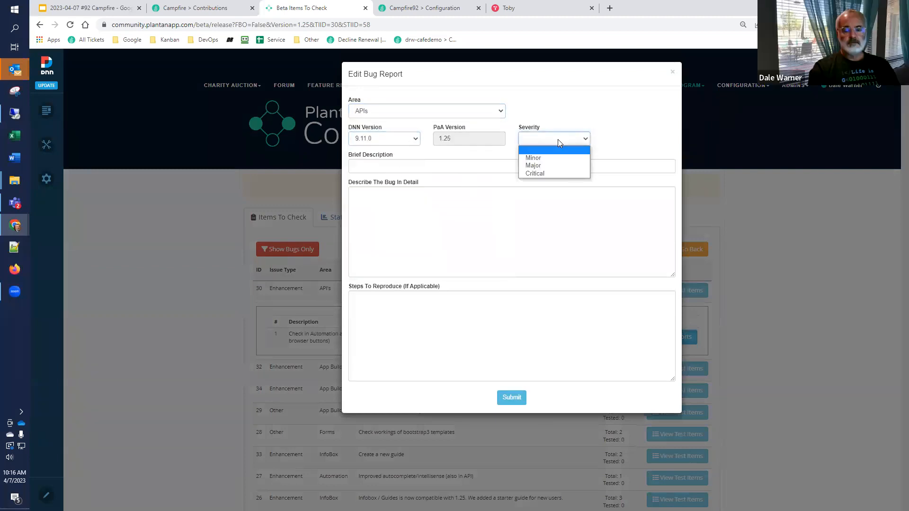
pyautogui.click(545, 165)
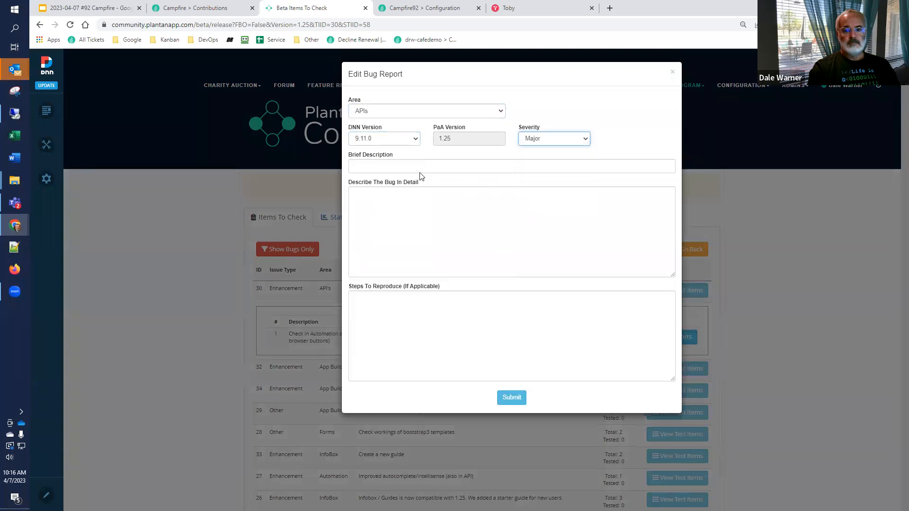
# Step: Enter "When adding an input parameter, not recognized by AutoComplete" as the bug's brief description
pyautogui.click(415, 168)
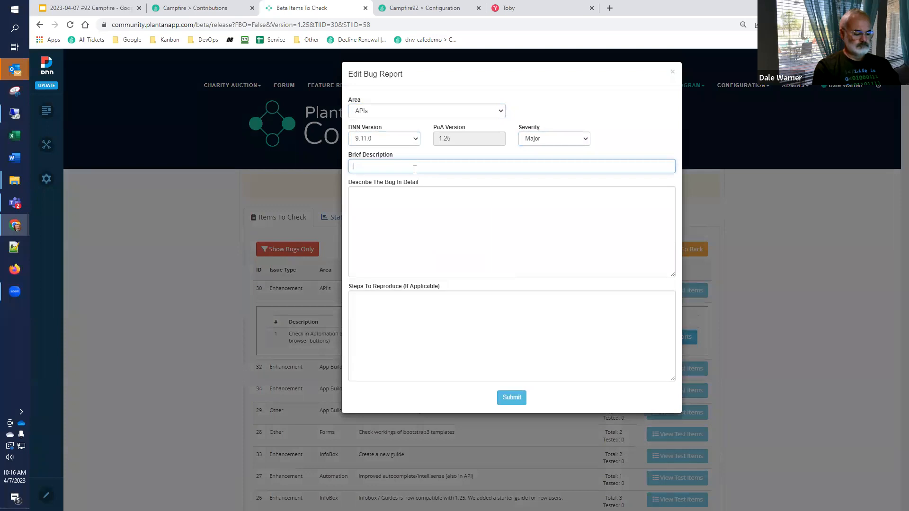
pyautogui.write('When adding an')
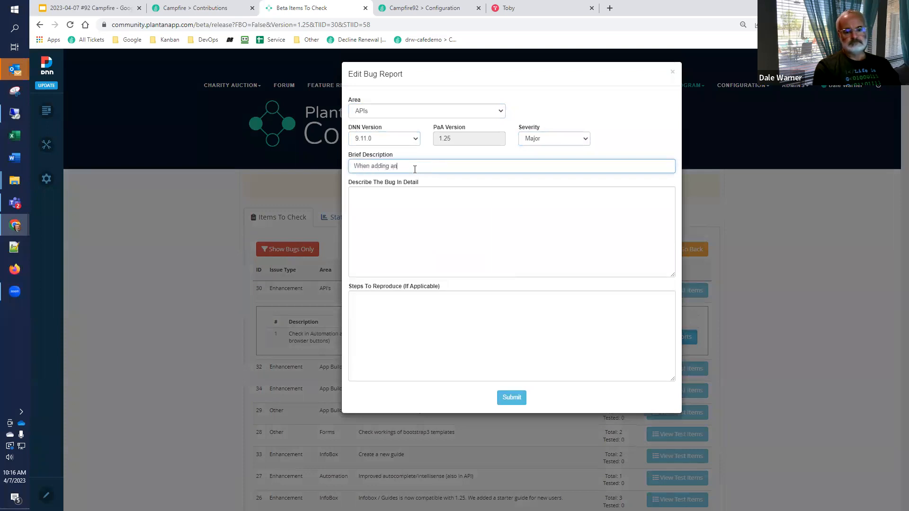
pyautogui.write(' input parameter')
pyautogui.write(', the')
pyautogui.write('se ar')
pyautogui.press('BackSpace')
pyautogui.press('BackSpace')
pyautogui.press('BackSpace')
pyautogui.write('egogniz')
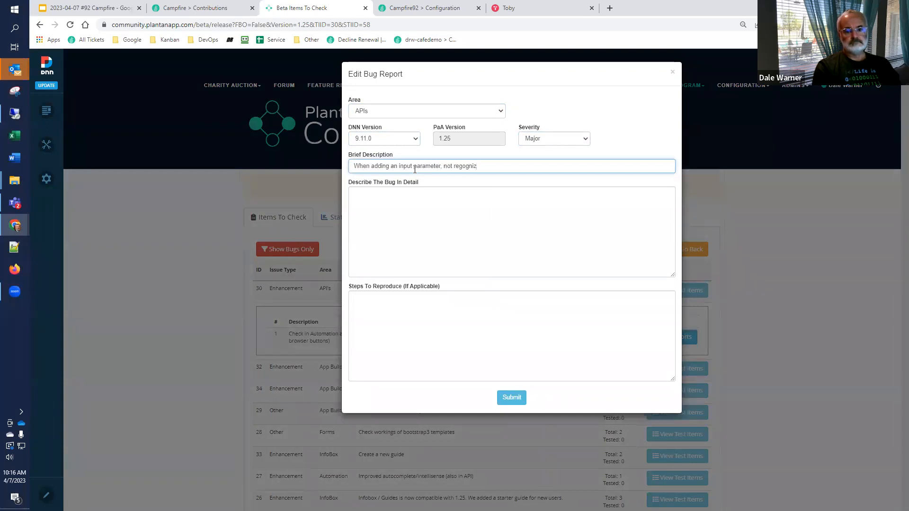
pyautogui.hotkey('ctrl', 'shift', 'Left')
pyautogui.write('recog')
pyautogui.write('nized by ')
pyautogui.write('AutoComplet')
pyautogui.write('e')
# Step: Describe the bug in detail as "Since it's not recognized, the AutoComplete gives a warning message"
pyautogui.press('Tab')
pyautogui.write('TH')
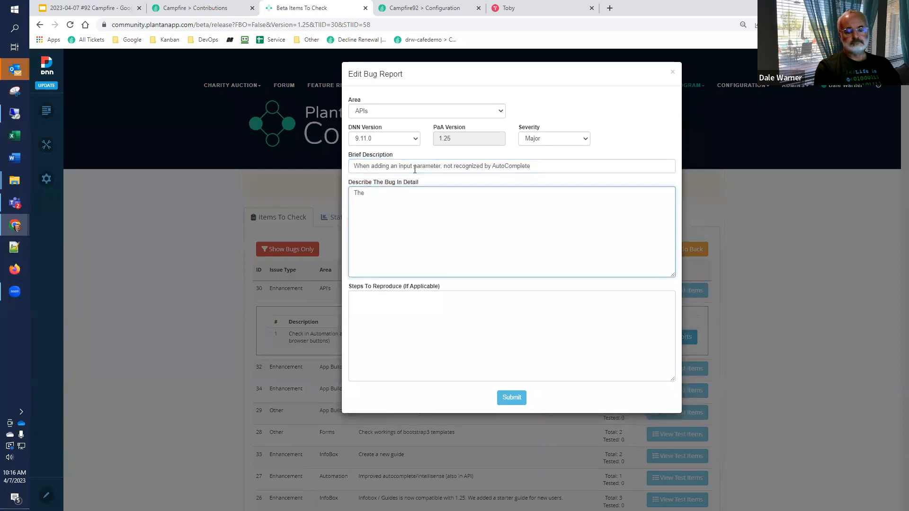
pyautogui.hotkey('ctrl', 'a')
pyautogui.write('Siun')
pyautogui.write("ce it's not")
pyautogui.write(' rego')
pyautogui.press('BackSpace')
pyautogui.press('BackSpace')
pyautogui.press('BackSpace')
pyautogui.press('BackSpace')
pyautogui.write('nized, the')
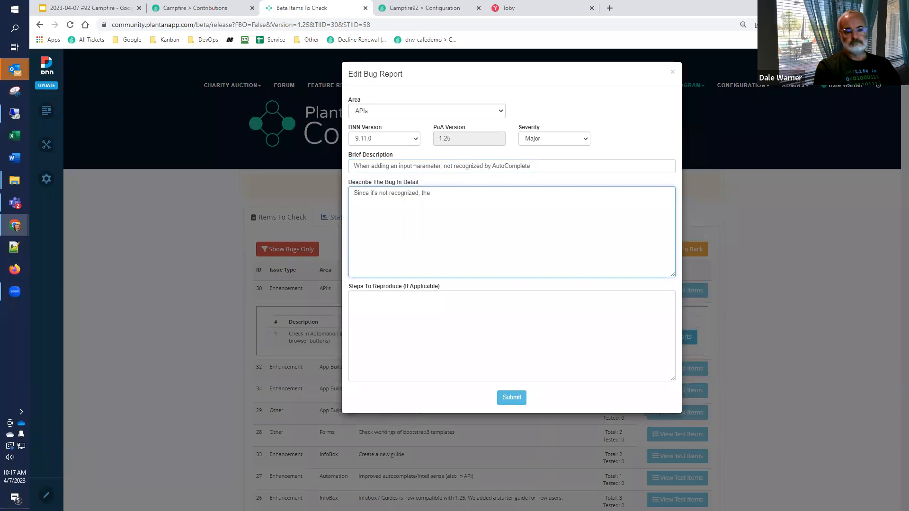
pyautogui.write(' AutoComplete gives a warning message')
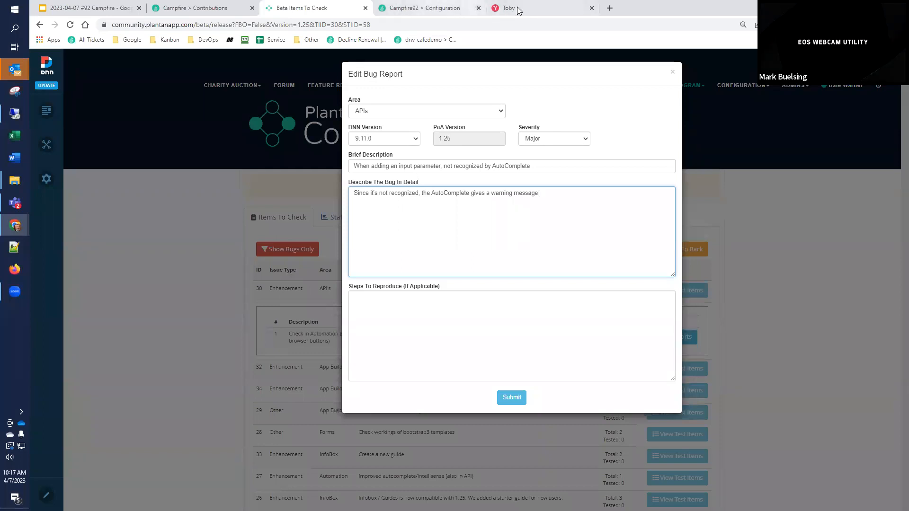
# Step: Copy the Raw Response content and its validation text from the Campfire92 API page and paste them at the end of the bug's detailed description
pyautogui.click(425, 8)
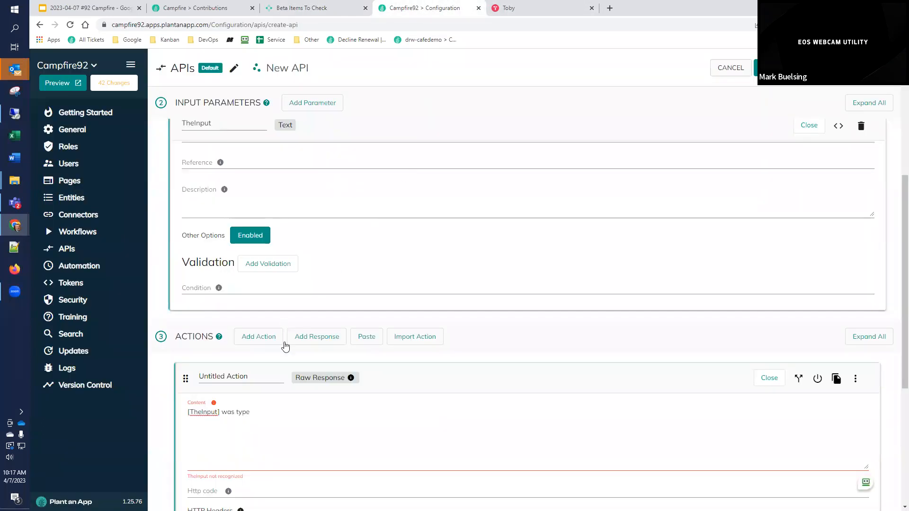
pyautogui.moveTo(263, 478); pyautogui.dragTo(184, 475)
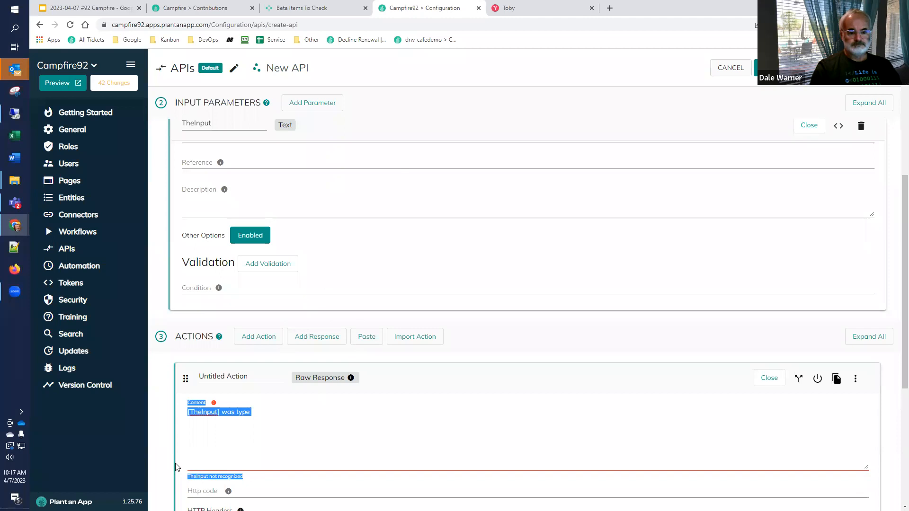
pyautogui.click(324, 11)
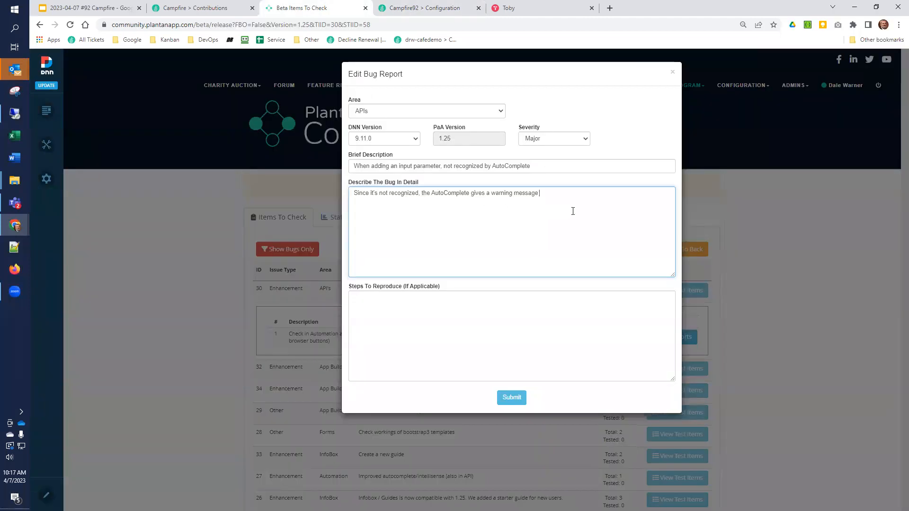
pyautogui.write('[TheInput] was type " Content TheInput not recognized')
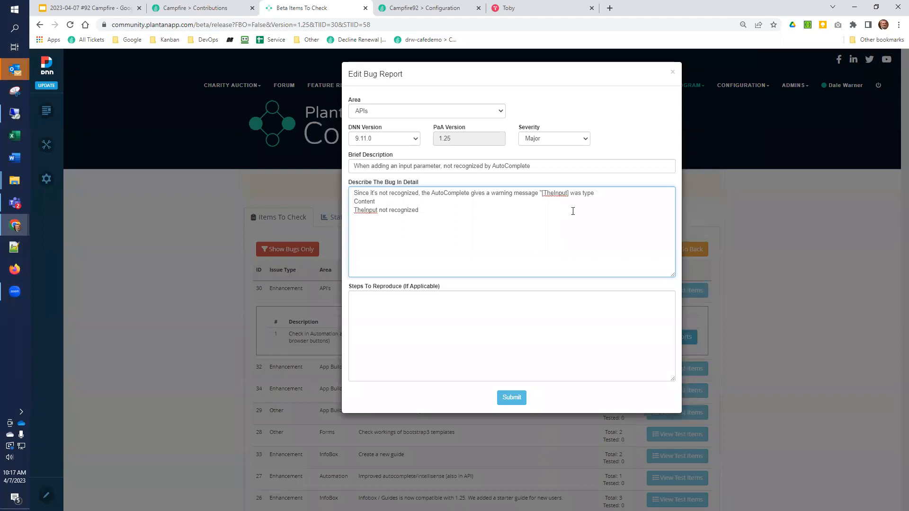
# Step: Remove the "Content" label and line breaks from the pasted text so it reads "[TheInput] was type TheInput not recognized"
pyautogui.press('BackSpace')
pyautogui.write('[')
pyautogui.hotkey('shift', 'Home')
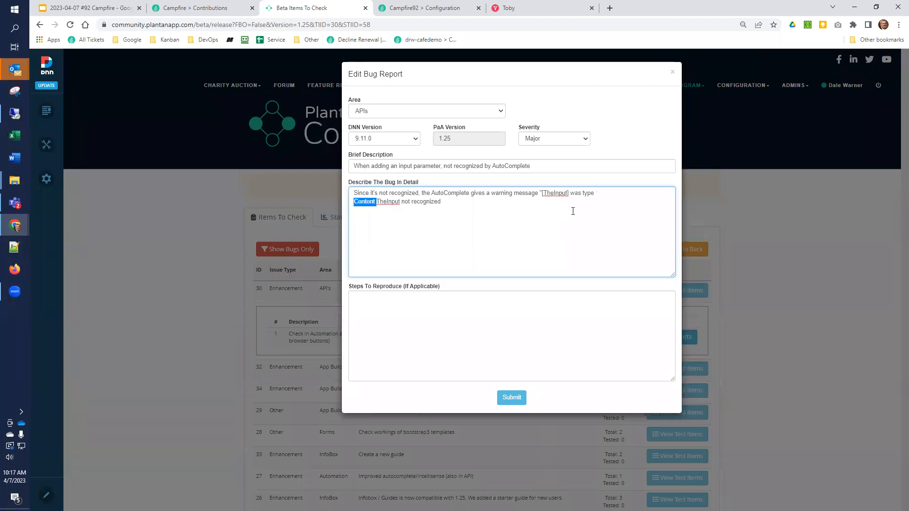
pyautogui.press('BackSpace')
pyautogui.press('BackSpace')
pyautogui.write('[')
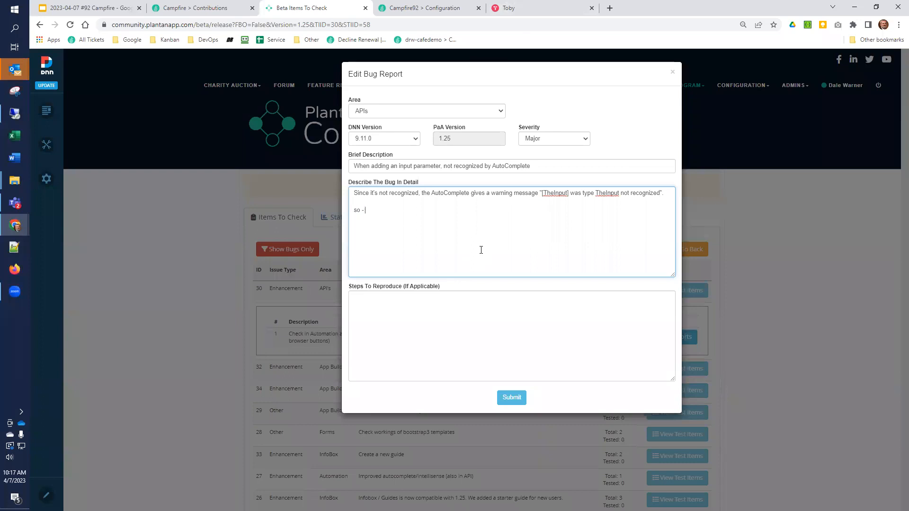
# Step: Continue the bug's detailed description with "so - a valid token in the context is not recognized and results in being unable to save the api"
pyautogui.write('valid token in the context is not regognized')
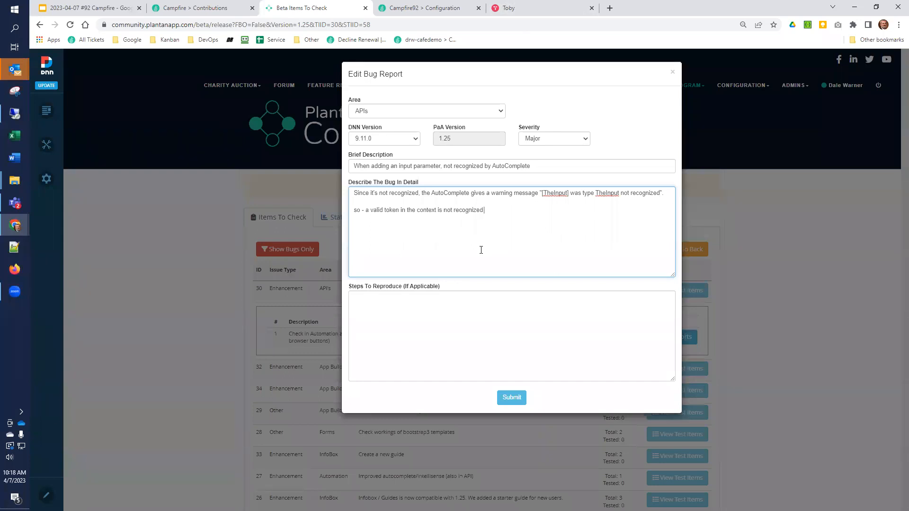
pyautogui.write(' aresults in being unable to save the api')
# Step: Enter the first steps to reproduce as "- new api" and "- add an Input Paramter named "TheInput"", checking the Campfire92 API page for the wording
pyautogui.click(440, 316)
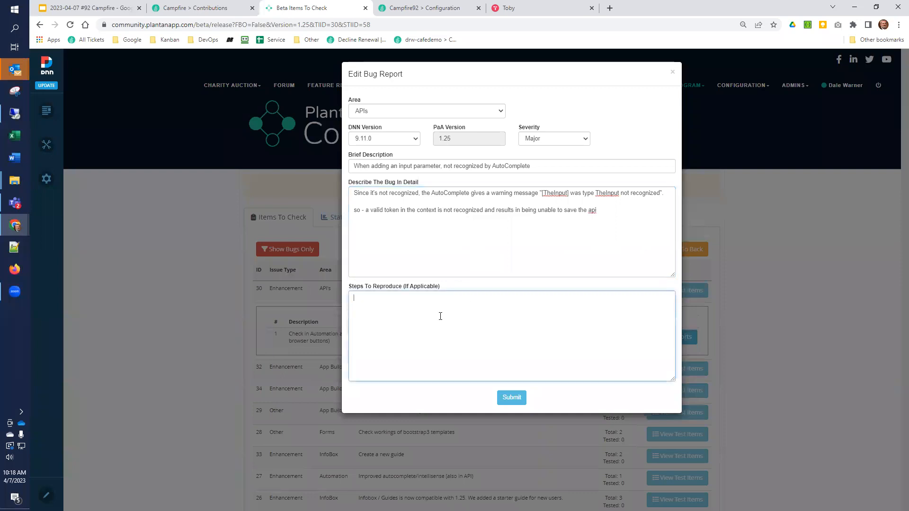
pyautogui.write('- new api ')
pyautogui.write('- add a')
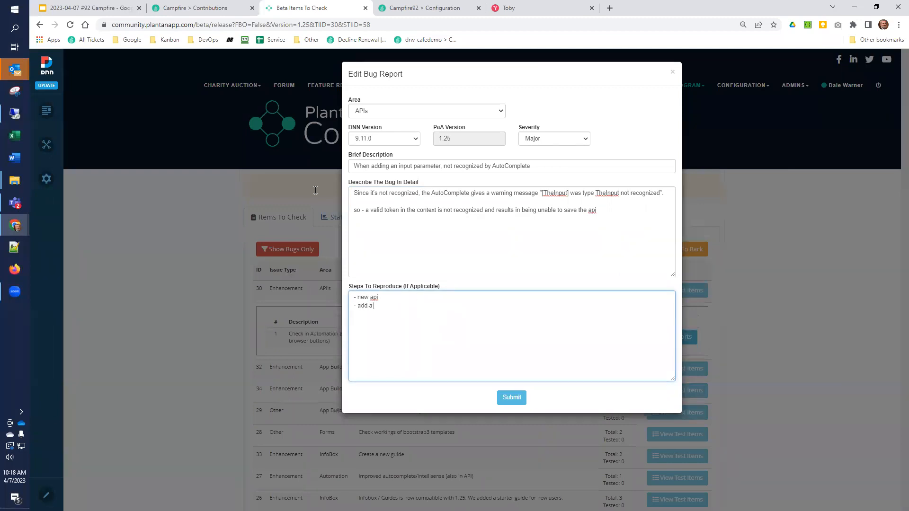
pyautogui.click(432, 7)
pyautogui.scroll(1, 227, 192)
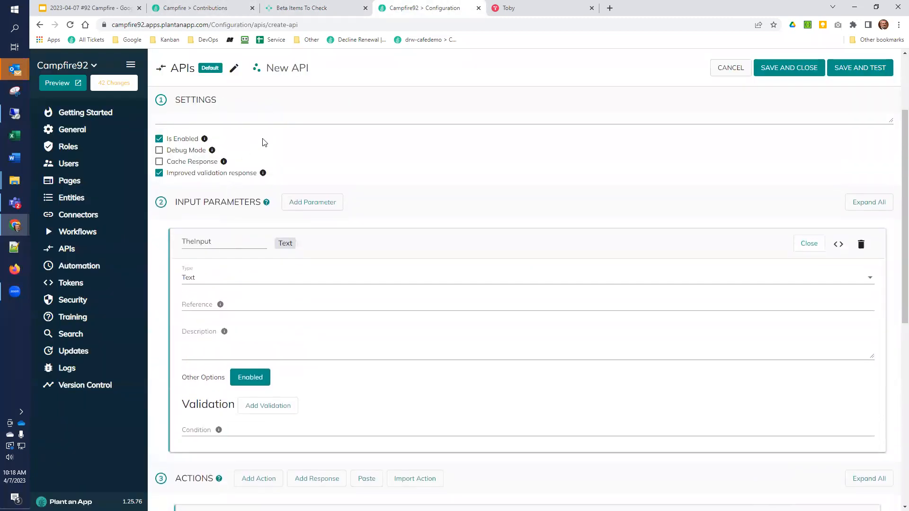
pyautogui.click(326, 8)
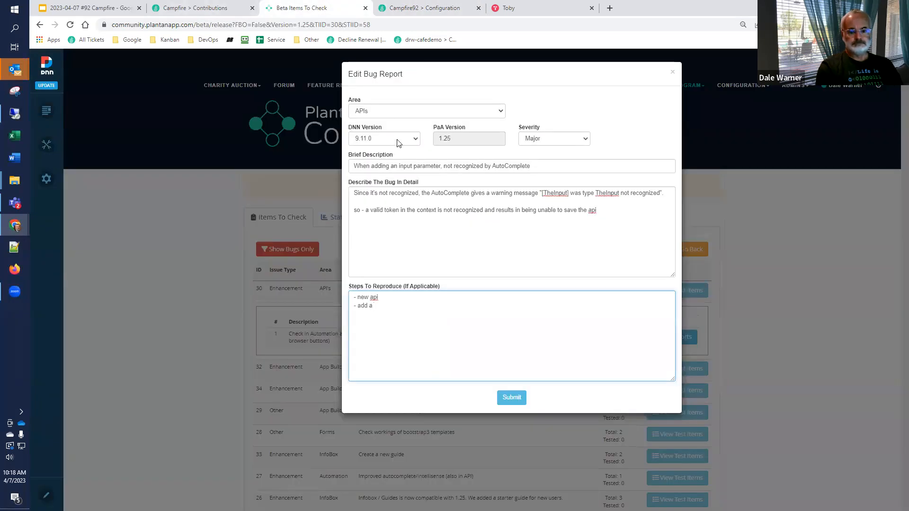
pyautogui.write('Inpu')
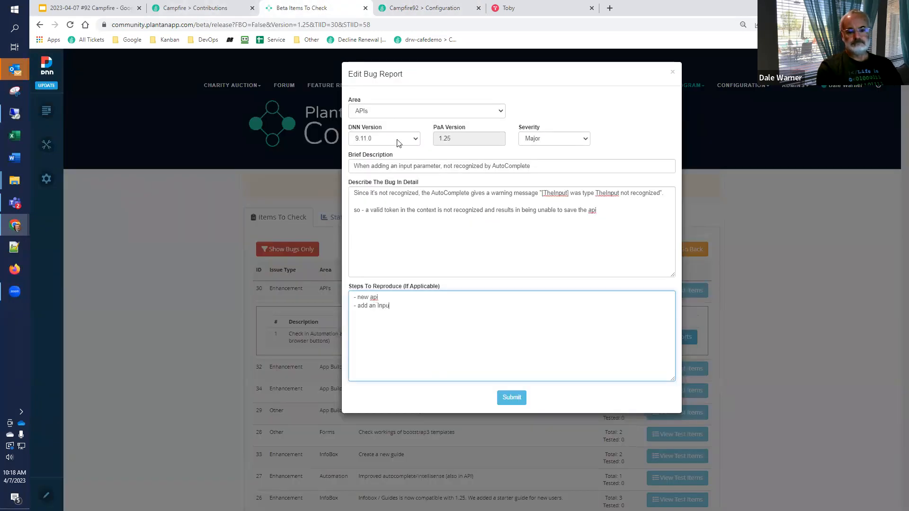
pyautogui.write('t Paramter named "TheInput"')
pyautogui.press('Return')
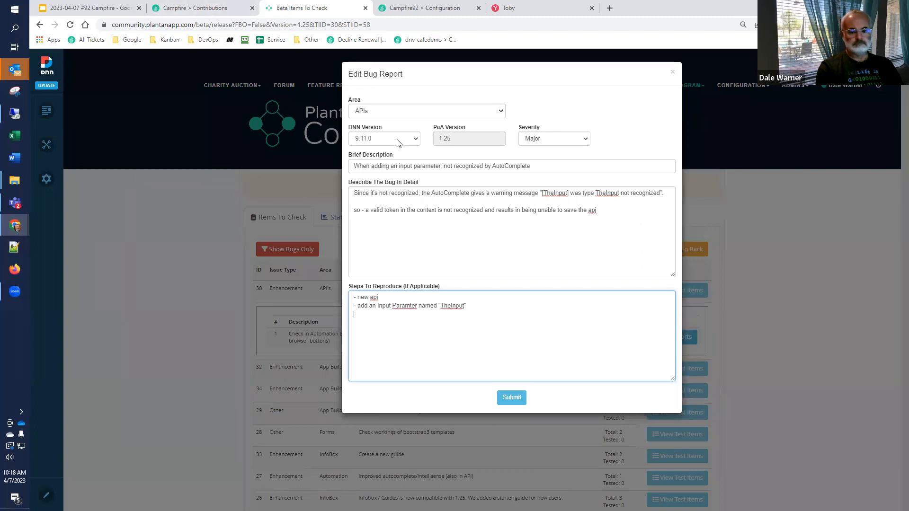
# Step: Check the action on the Campfire92 API page and add the reproduction line "- add an Response / Raw response"
pyautogui.write('- add an')
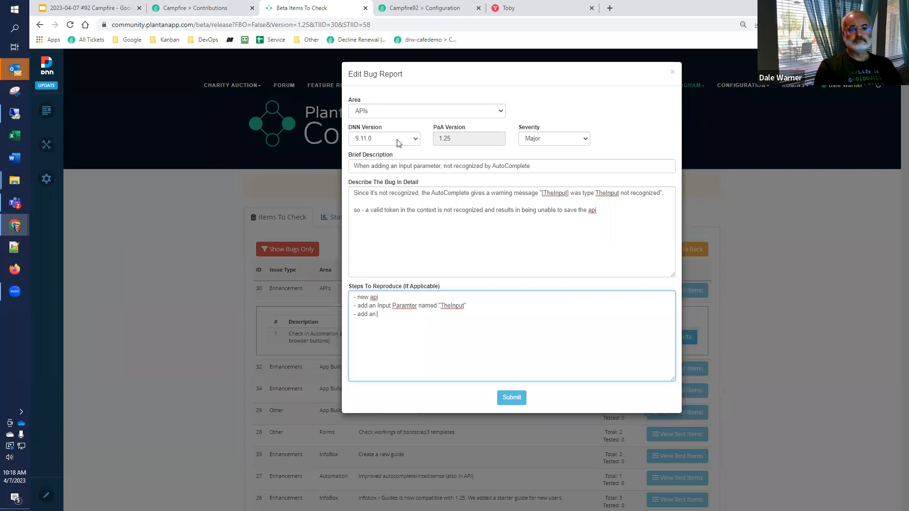
pyautogui.click(403, 8)
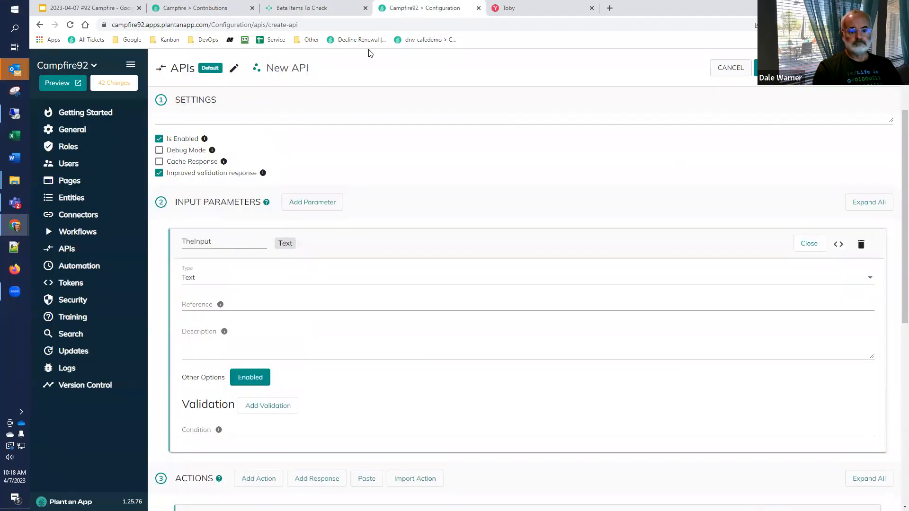
pyautogui.scroll(-5, 202, 373)
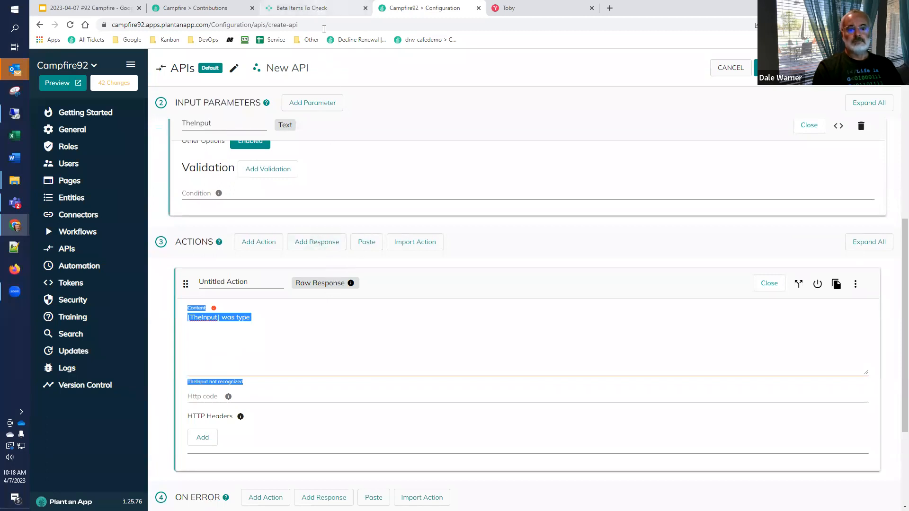
pyautogui.click(321, 8)
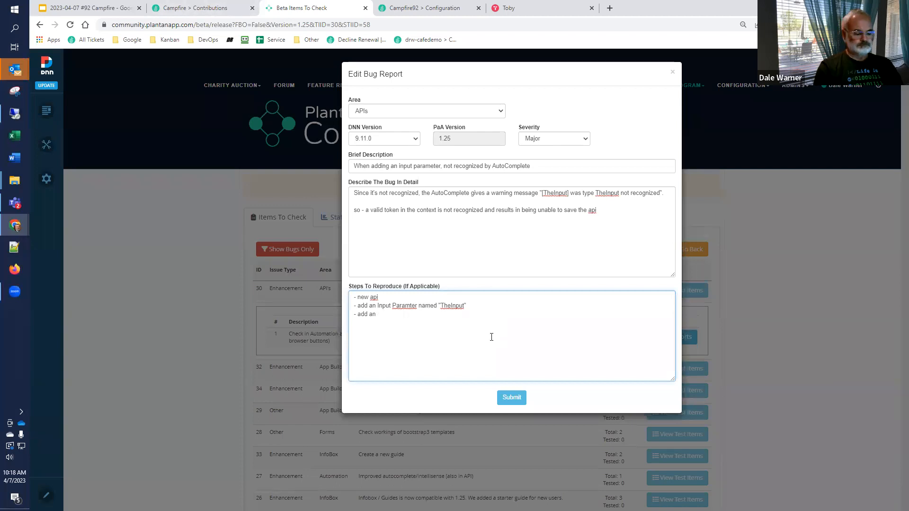
pyautogui.write('Response /')
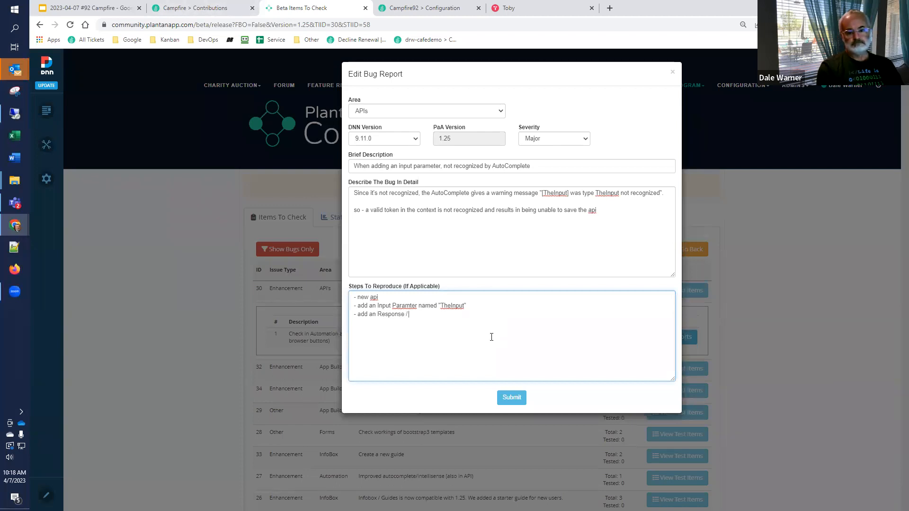
pyautogui.write(' Raw response - try to ')
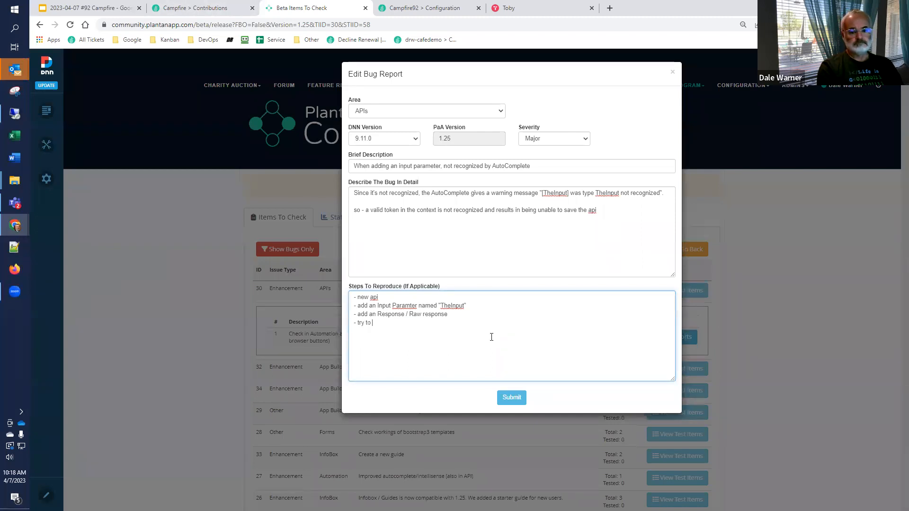
pyautogui.write('include [TheInput] in the response')
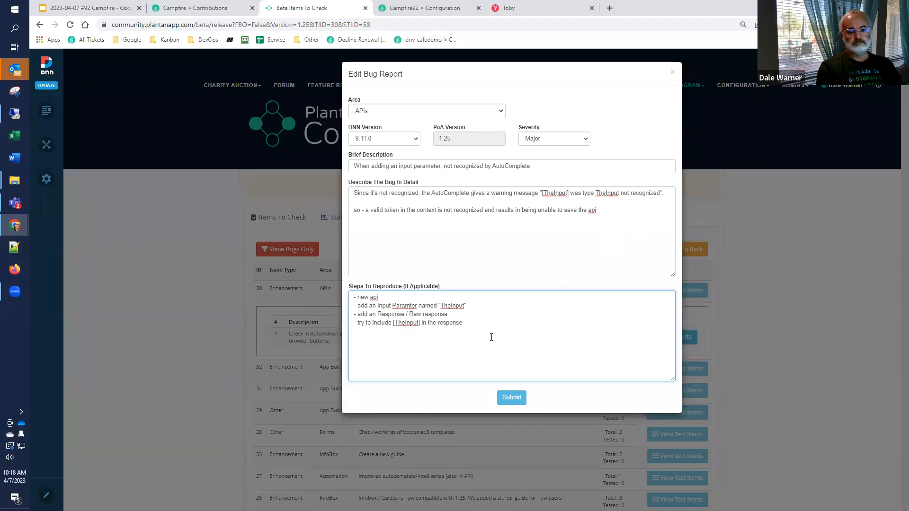
pyautogui.write('; results in error')
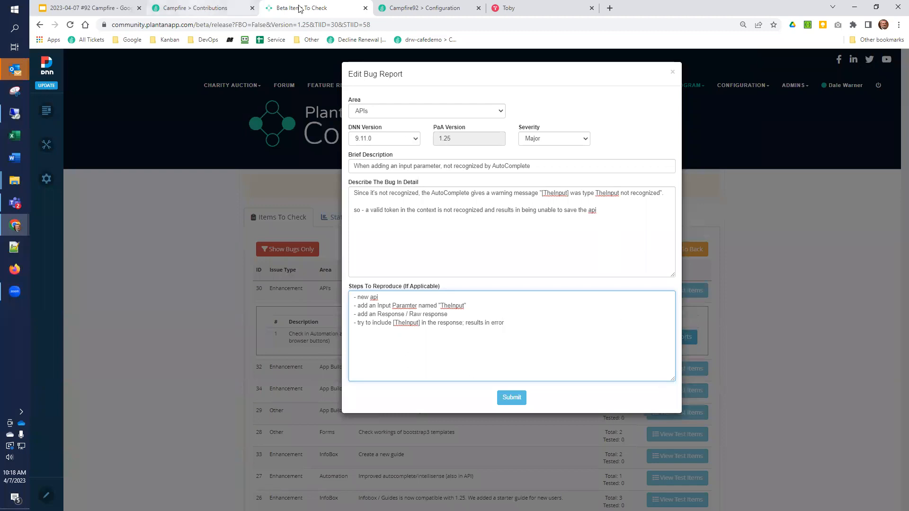
# Step: Delete the [TheInput] token from the Raw Response content on the Campfire92 API page, leaving "was type"
pyautogui.click(404, 7)
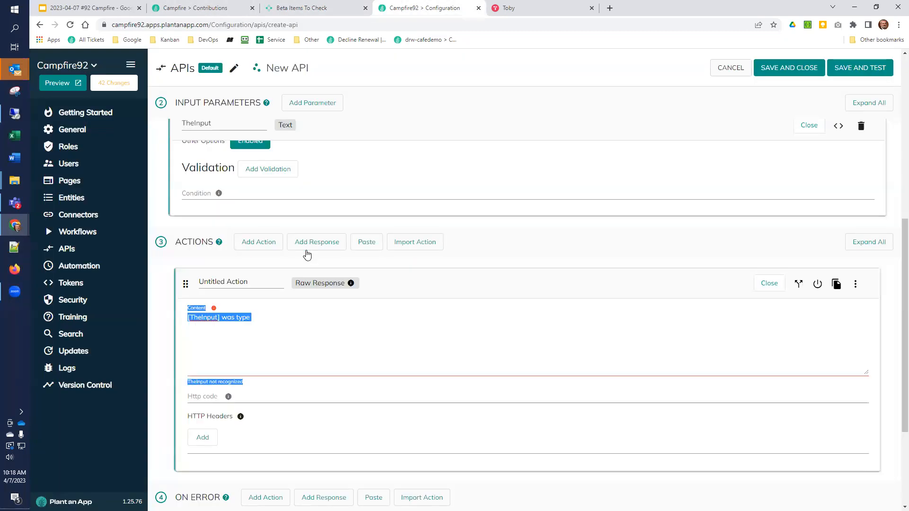
pyautogui.click(222, 317)
pyautogui.hotkey('shift', 'Home')
pyautogui.press('BackSpace')
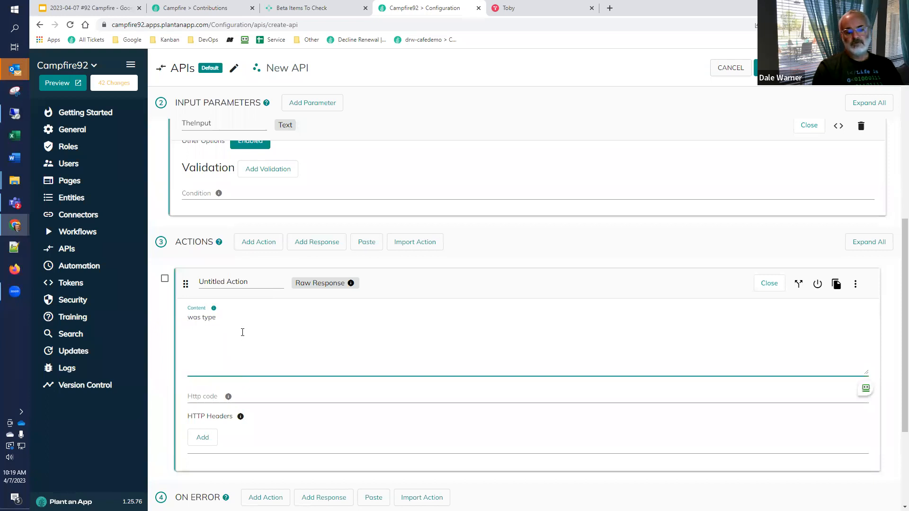
# Step: Submit the completed bug report in the community portal
pyautogui.click(316, 10)
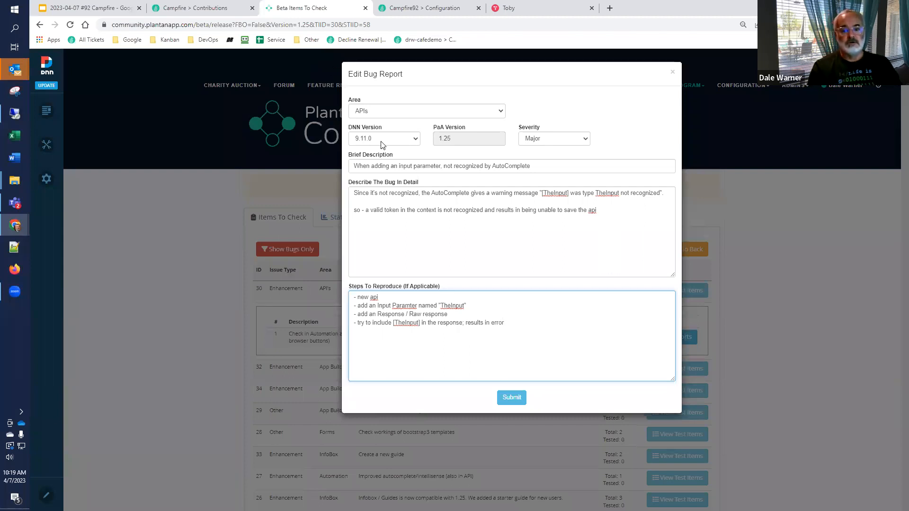
pyautogui.click(515, 399)
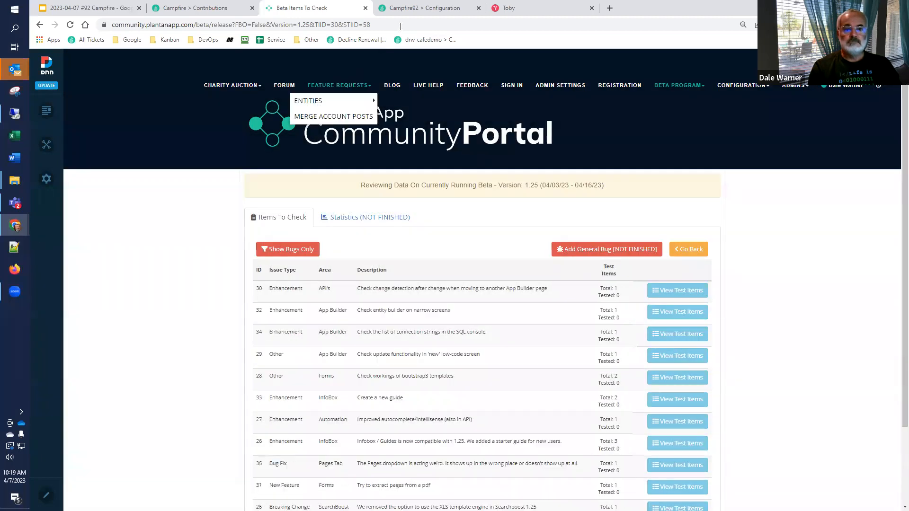
# Step: Replace the Raw Response content of the new API on the Campfire92 page with "general ouput"
pyautogui.click(397, 10)
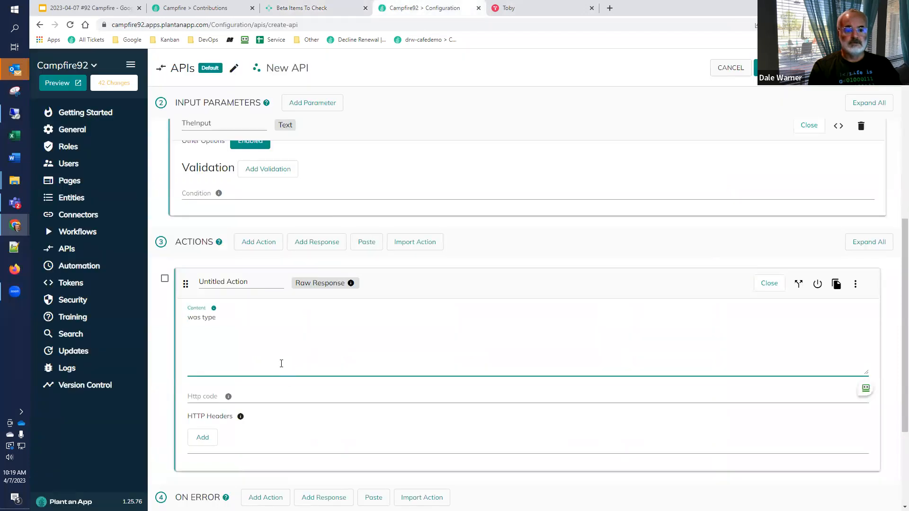
pyautogui.scroll(4, 281, 363)
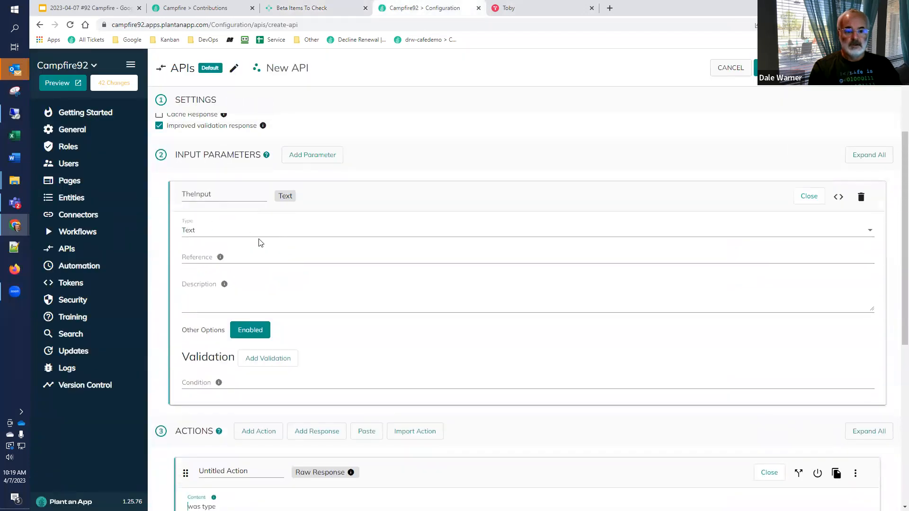
pyautogui.scroll(-4, 264, 245)
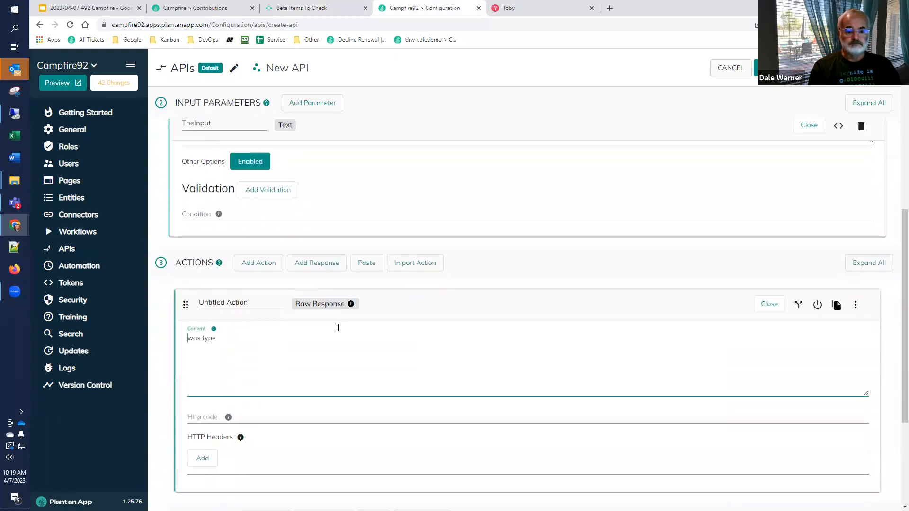
pyautogui.scroll(-3, 338, 328)
pyautogui.hotkey('ctrl', 'a')
pyautogui.write('gen')
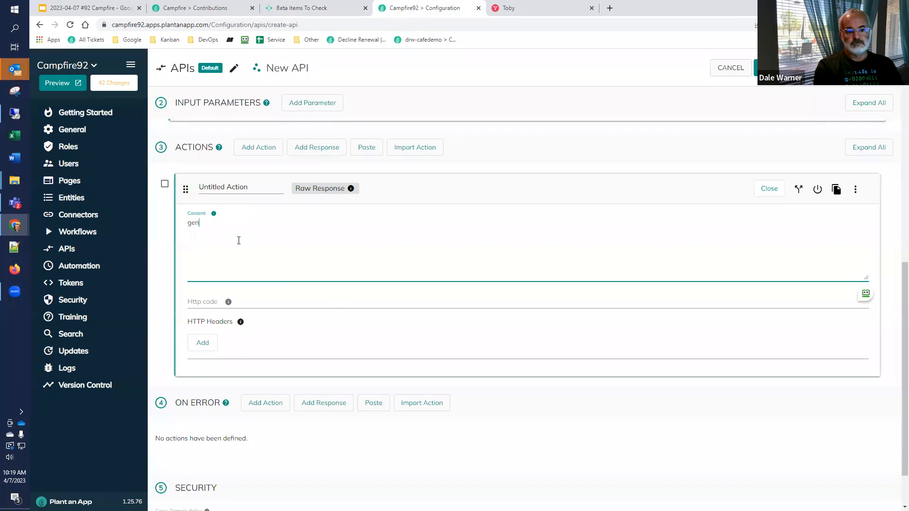
pyautogui.write('eral ouput')
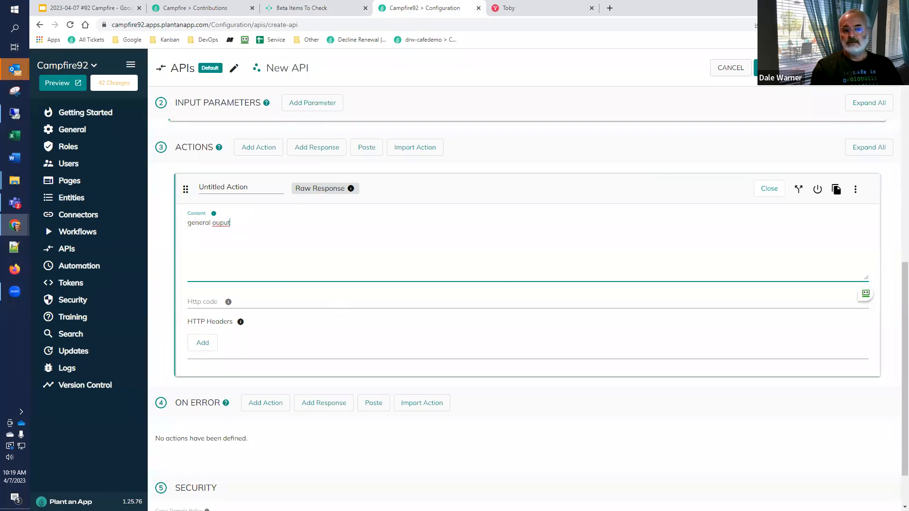
# Step: Save the API, run its test with TheInput set to "a", and return to the list of APIs
pyautogui.click(799, 69)
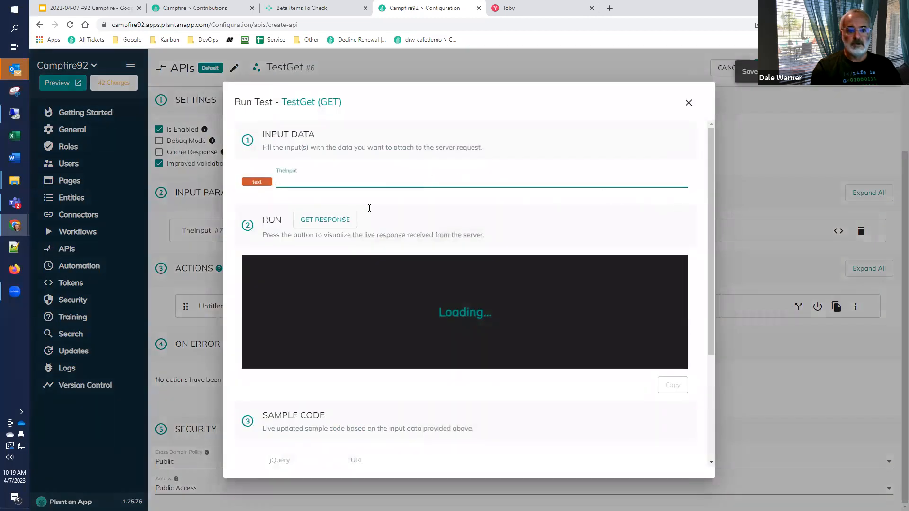
pyautogui.write('a')
pyautogui.click(325, 221)
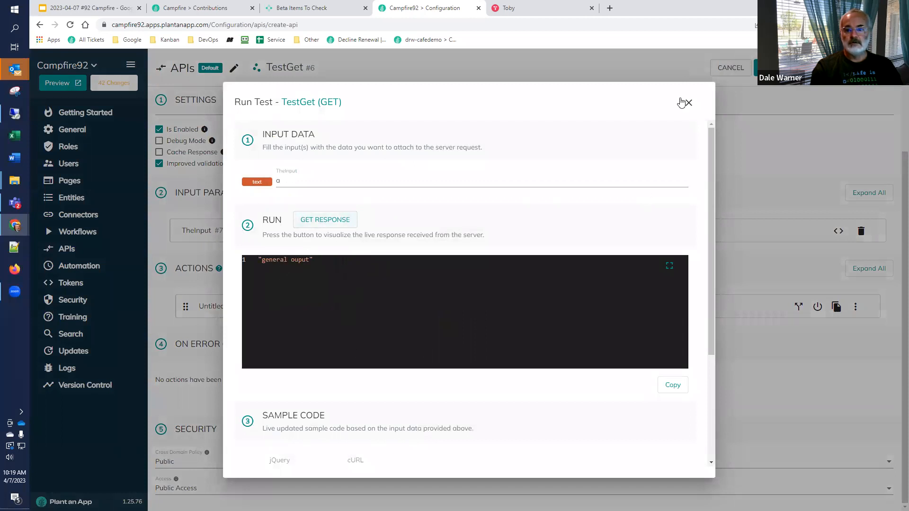
pyautogui.click(732, 101)
pyautogui.click(765, 69)
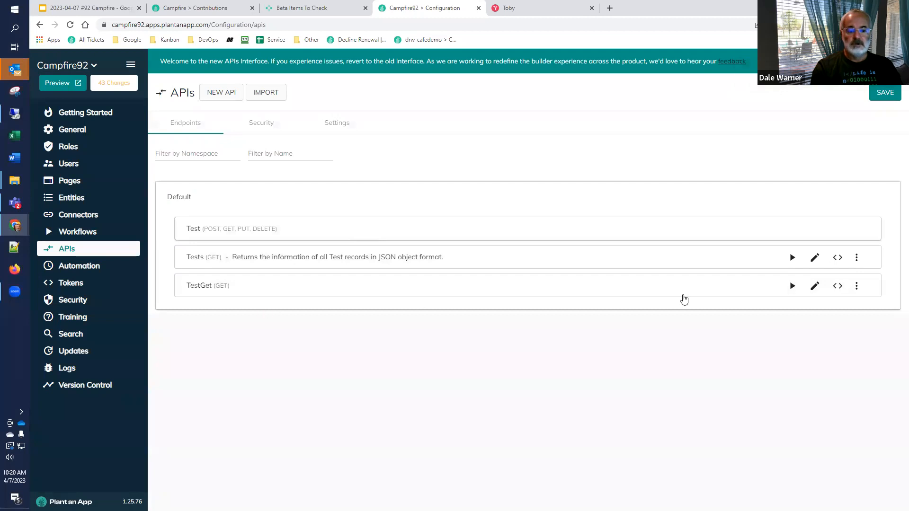
# Step: Append "xxx" to the Raw Response content of the TestGet API and move to the Connectors page without saving, to test change detection
pyautogui.click(814, 286)
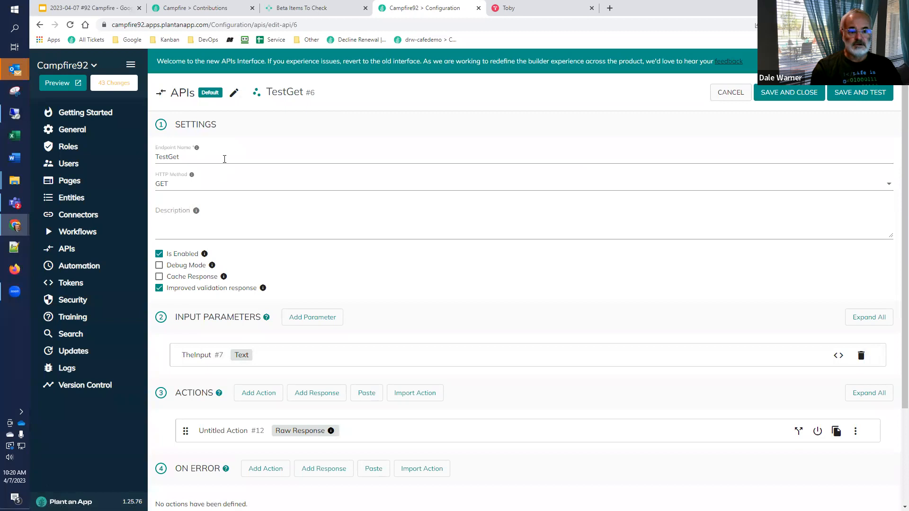
pyautogui.scroll(-3, 220, 318)
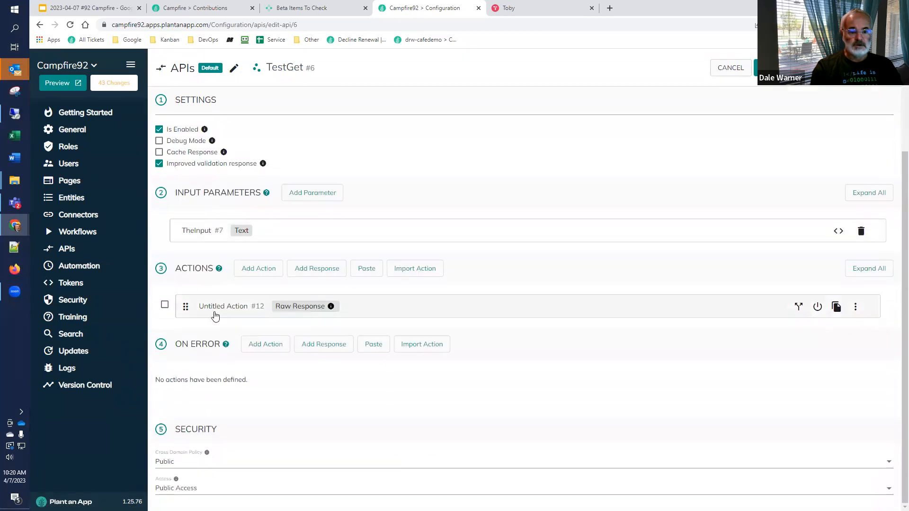
pyautogui.click(208, 308)
pyautogui.click(255, 345)
pyautogui.write('xxx')
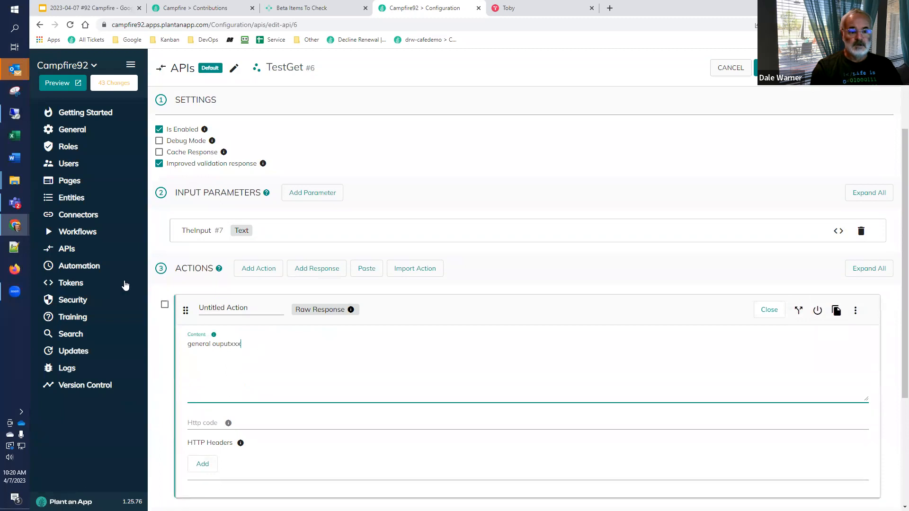
pyautogui.click(78, 215)
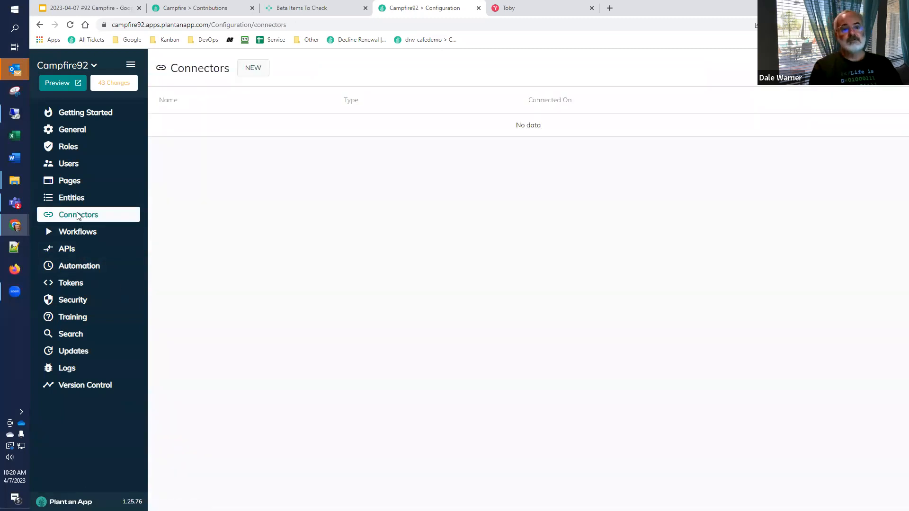
# Step: Switch to the community portal and start a result for the API change detection test item, marked as not performing as expected
pyautogui.click(327, 8)
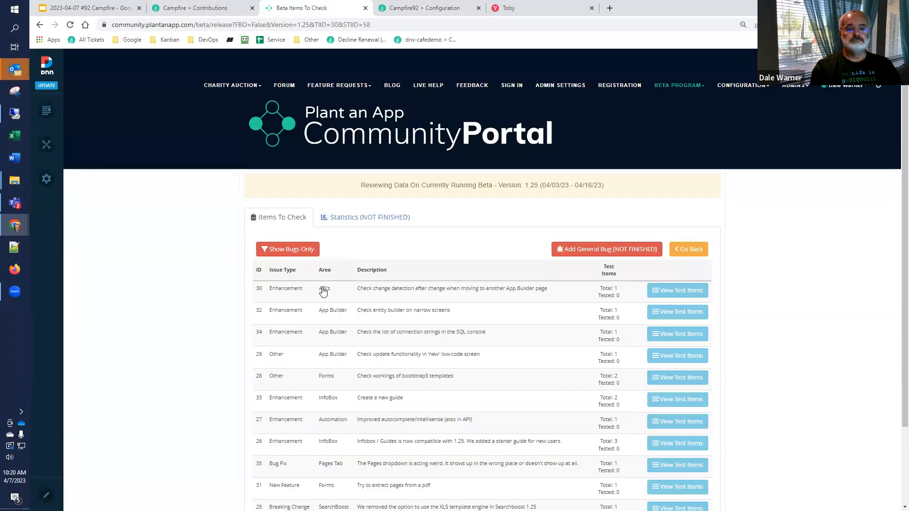
pyautogui.click(658, 294)
pyautogui.click(678, 337)
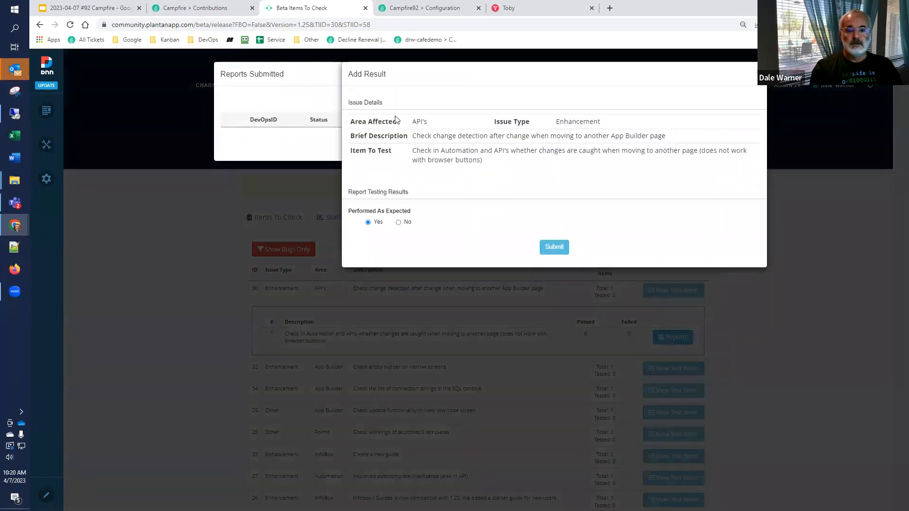
pyautogui.click(400, 222)
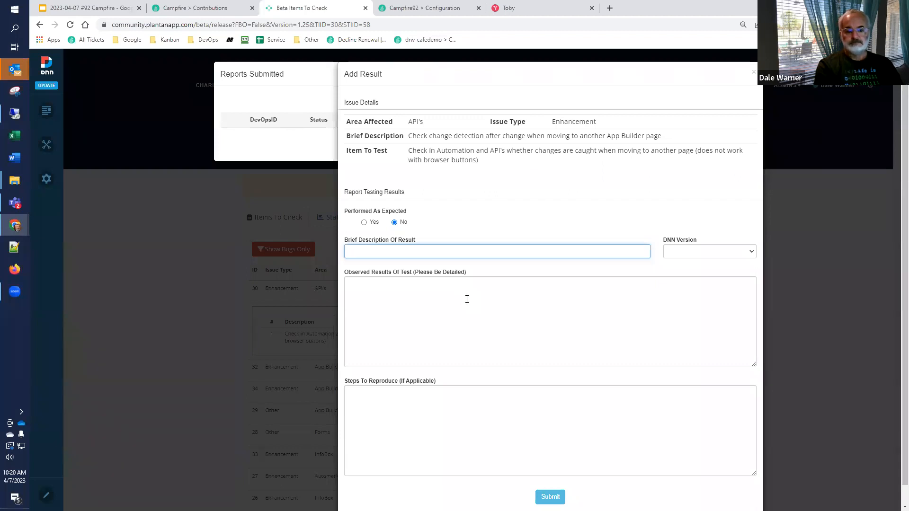
# Step: Enter "Allowed navigation away from a changed API before saving" as the brief description of the result
pyautogui.write('llow')
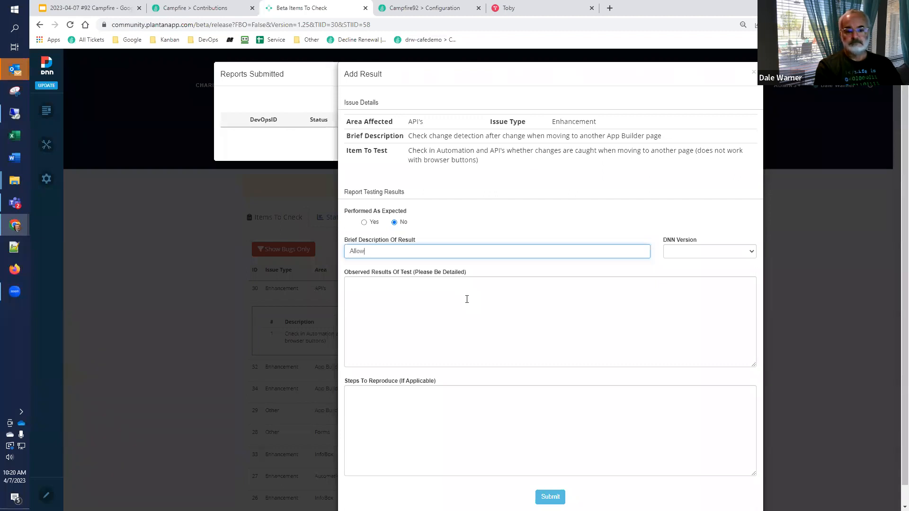
pyautogui.write('ed navigation away from a changed ')
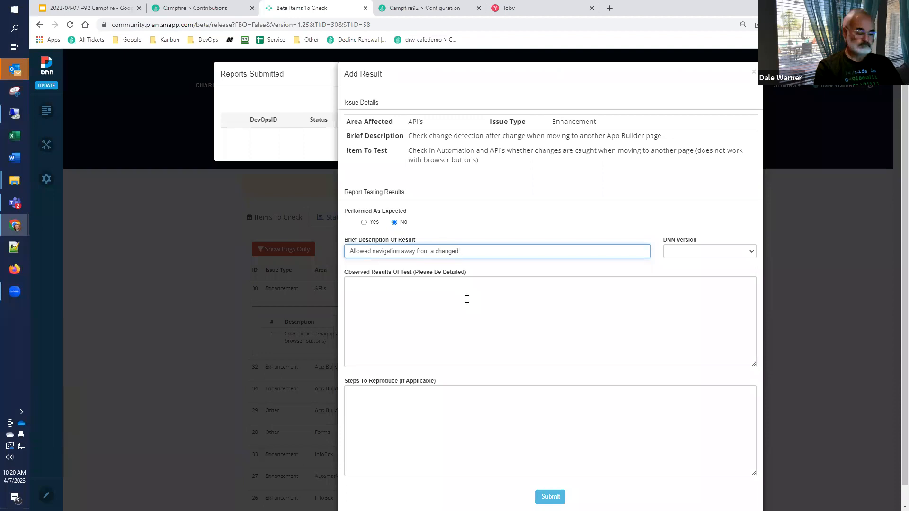
pyautogui.write('API be')
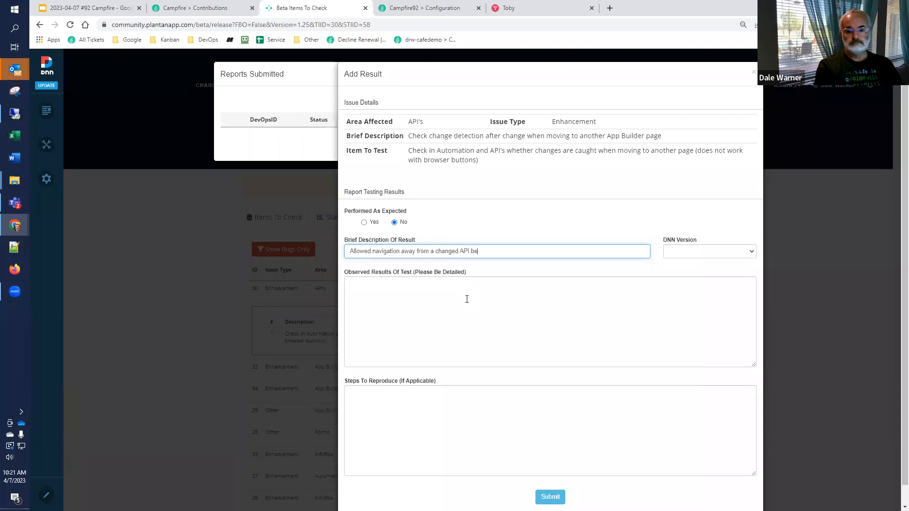
pyautogui.write('fore saving')
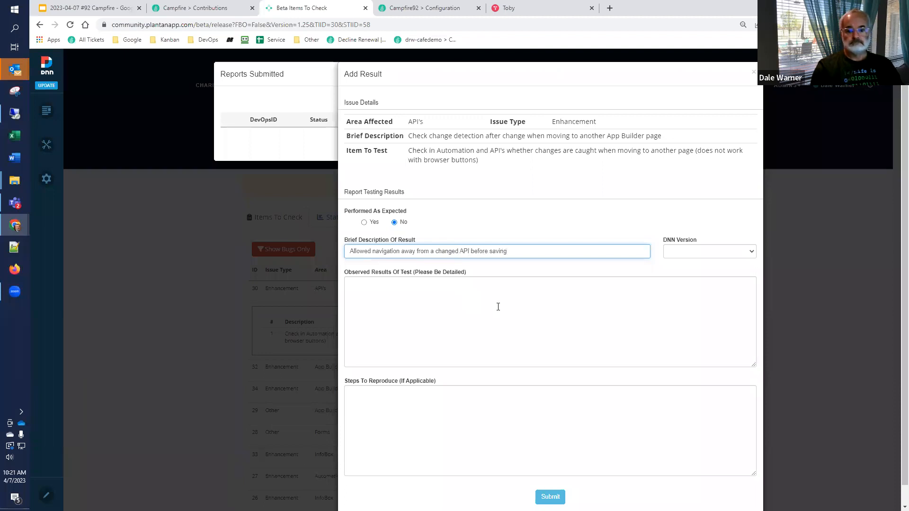
# Step: Fill in the observed results with "edited an existing API, made a change and was able to navigate away." and "Same with new APIs"
pyautogui.click(492, 309)
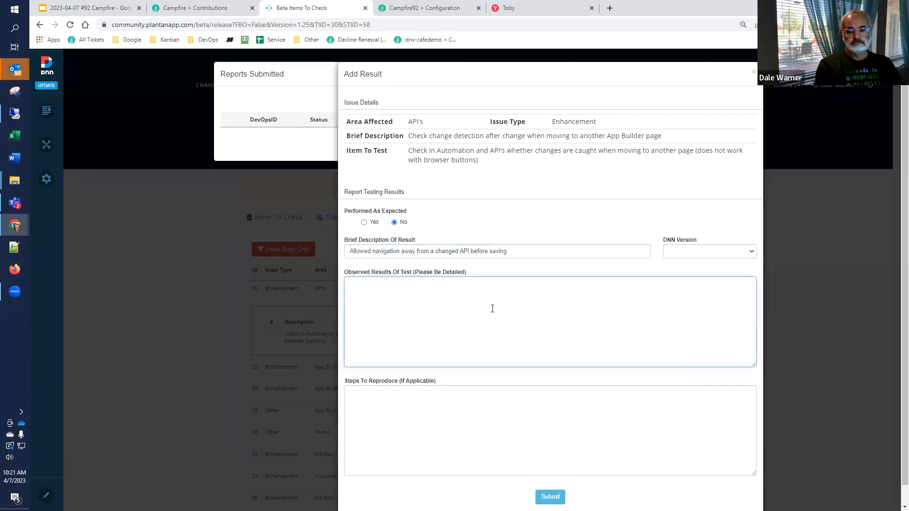
pyautogui.write('edited an existing API')
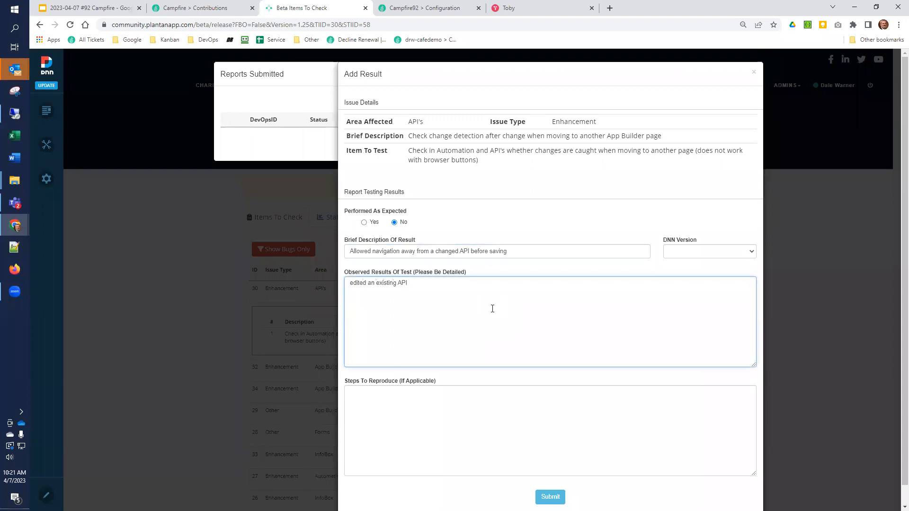
pyautogui.write(', made a cha')
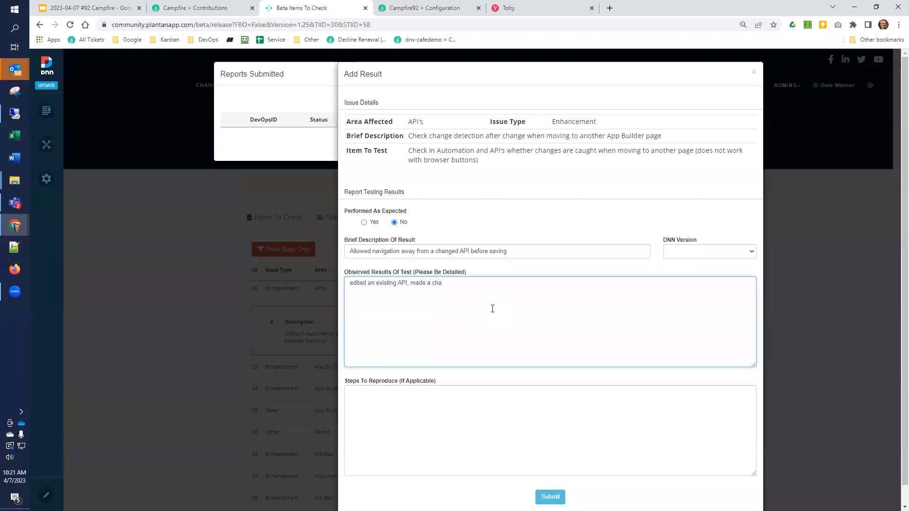
pyautogui.write('nge and w')
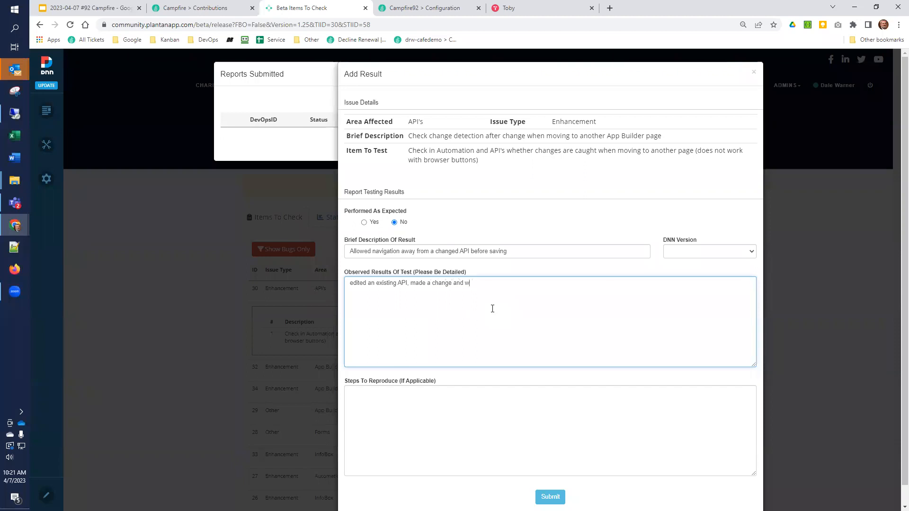
pyautogui.write('as able to navigate away')
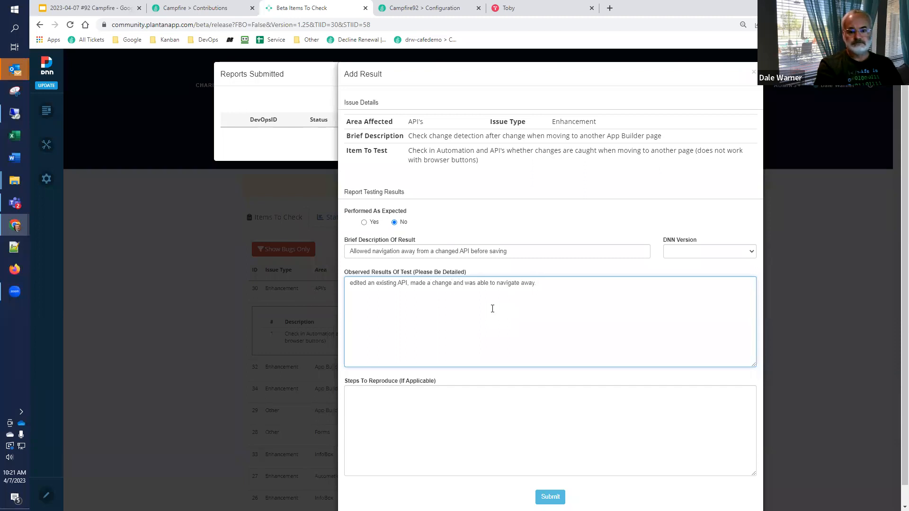
pyautogui.write('ame with new APIs')
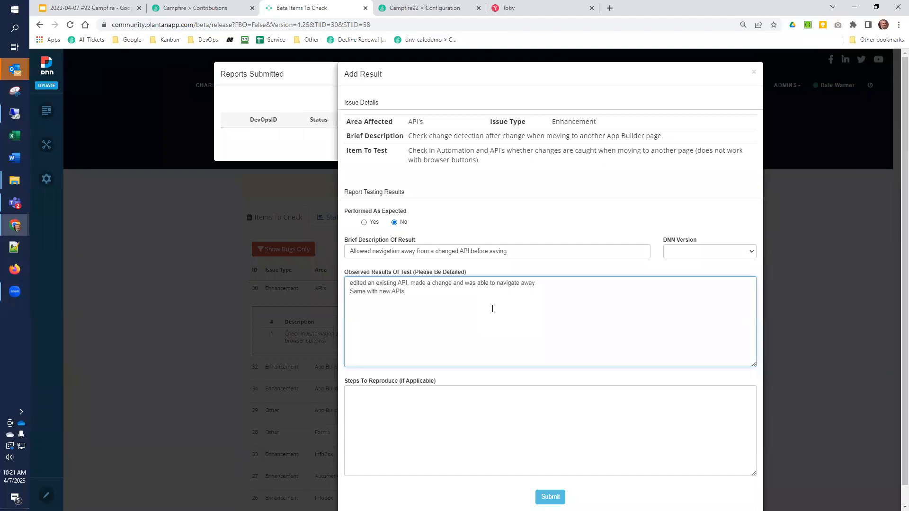
# Step: List the steps to reproduce: "edit an api", "make a change", "click on a new navigation button on the configuration menu - like Entities", "allows navigation away without warning"
pyautogui.click(442, 418)
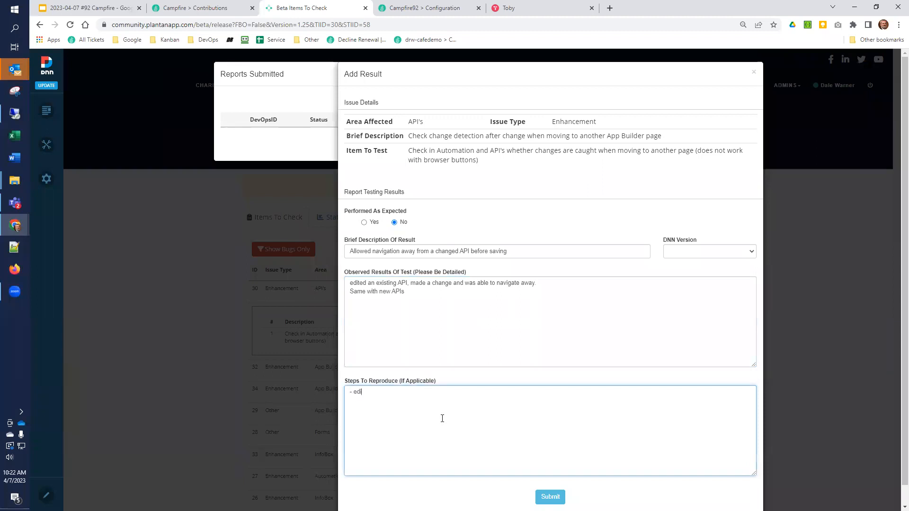
pyautogui.write('- edit an api ')
pyautogui.write('- make a change ')
pyautogui.write('- click on a ne')
pyautogui.write('w navigation bu')
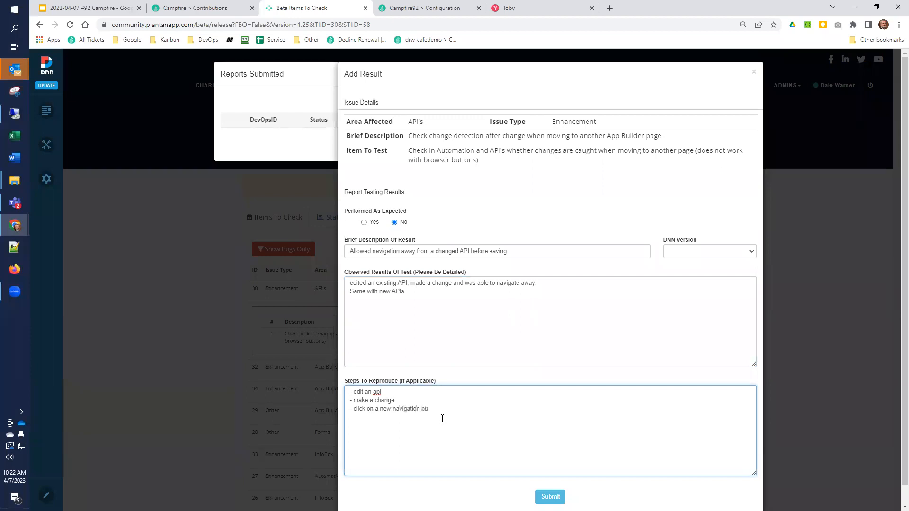
pyautogui.write('tton on th')
pyautogui.write('e configuration menu')
pyautogui.write(' - like En')
pyautogui.write('tities ')
pyautogui.write('-')
pyautogui.write('allows navigation away without warning')
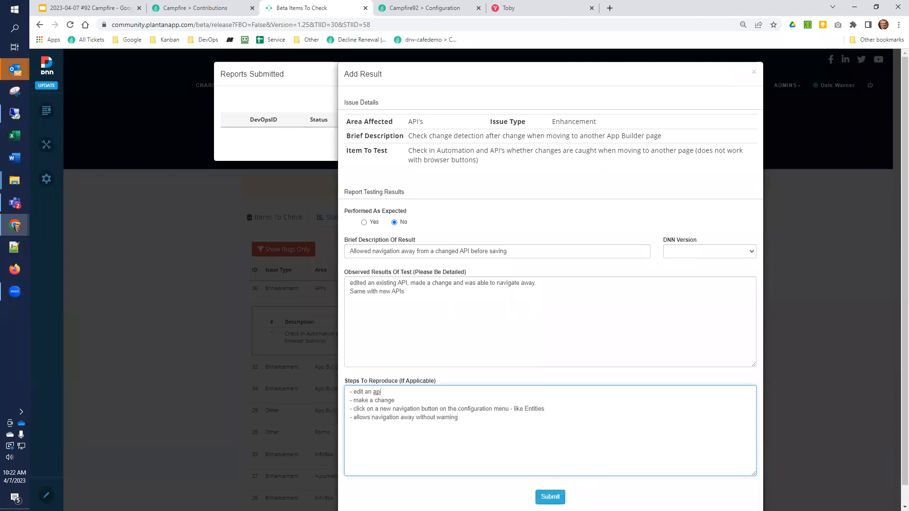
# Step: Set the DNN version to 9.11.0, submit the change detection result and close the list of submitted reports
pyautogui.click(701, 251)
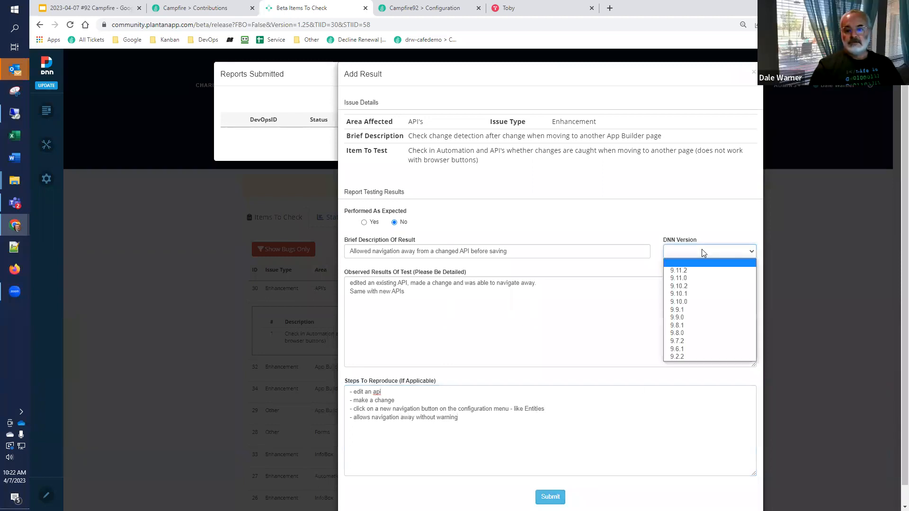
pyautogui.press('Escape')
pyautogui.press('Down')
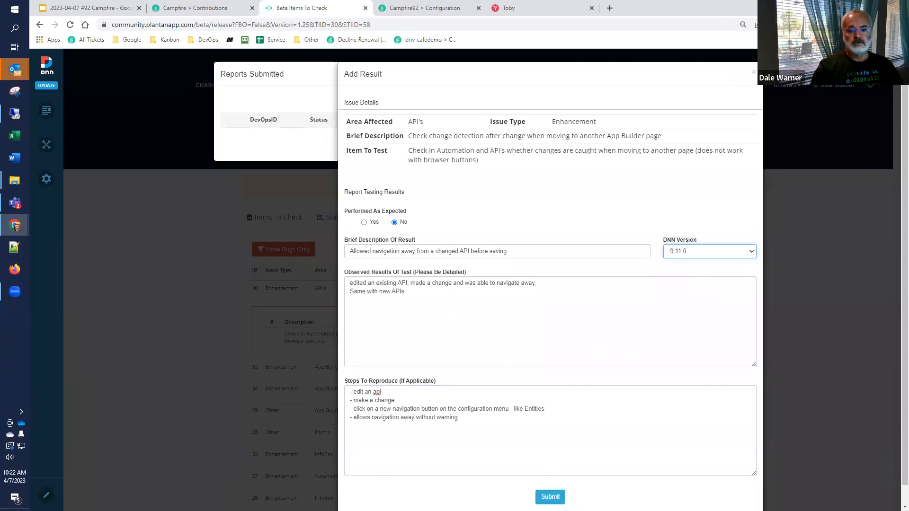
pyautogui.click(550, 497)
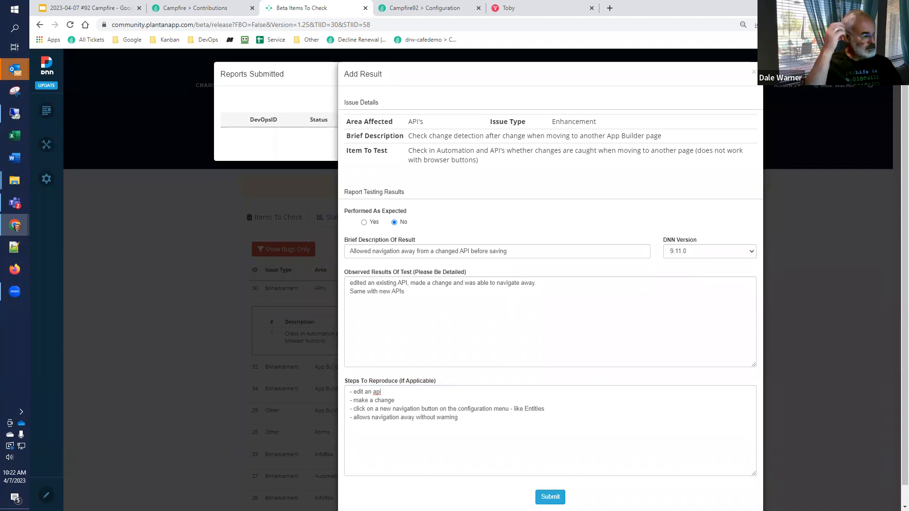
pyautogui.click(550, 498)
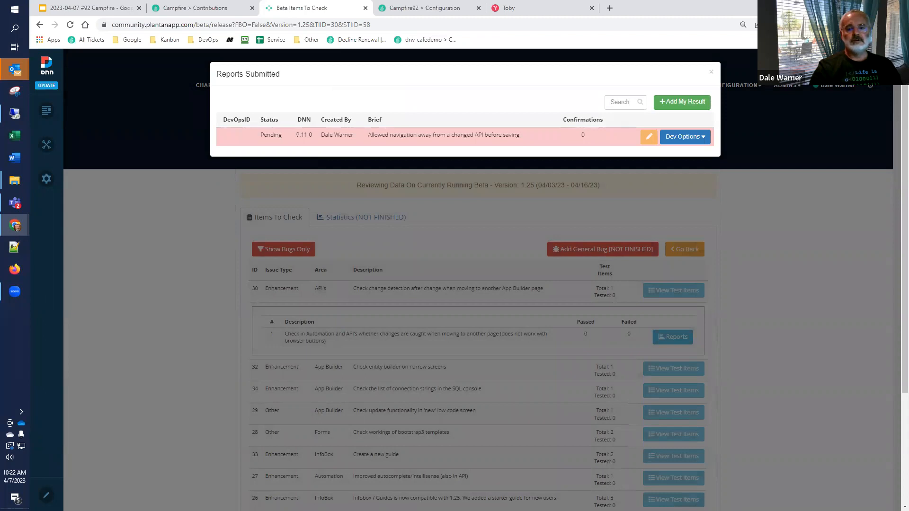
pyautogui.click(710, 72)
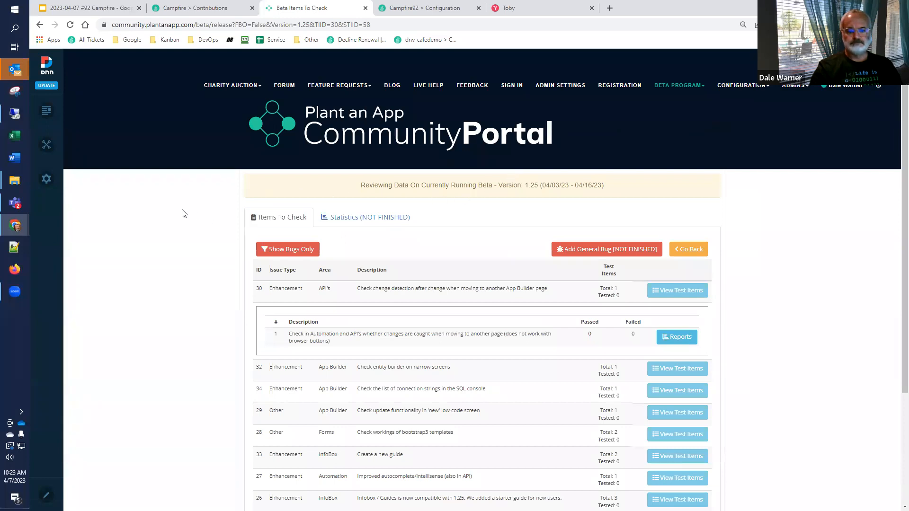
# Step: View the test item for the entity builder on narrow screens, and open the Entities page of the Campfire92 site
pyautogui.scroll(-3, 213, 212)
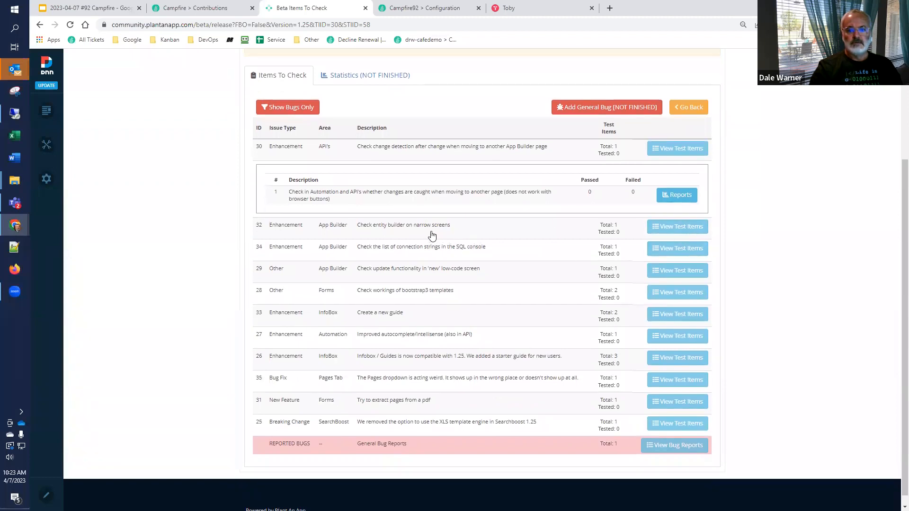
pyautogui.click(677, 229)
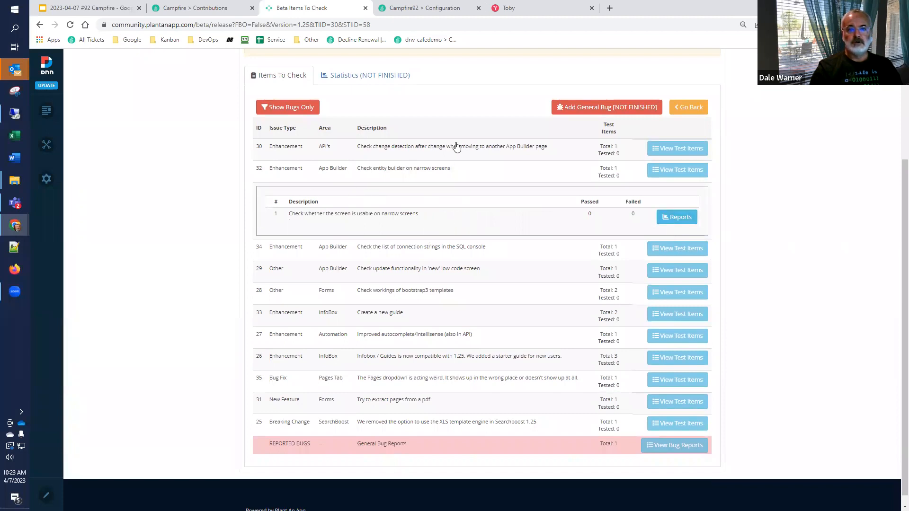
pyautogui.click(432, 10)
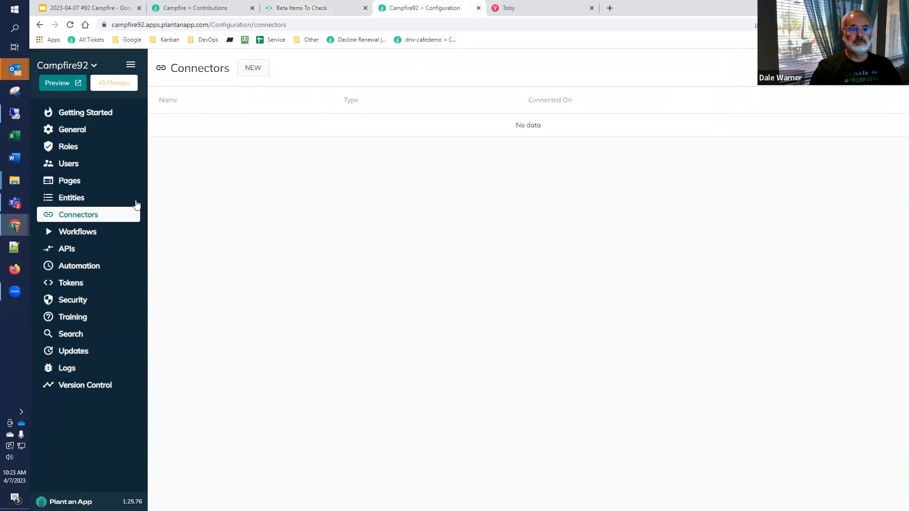
pyautogui.click(71, 202)
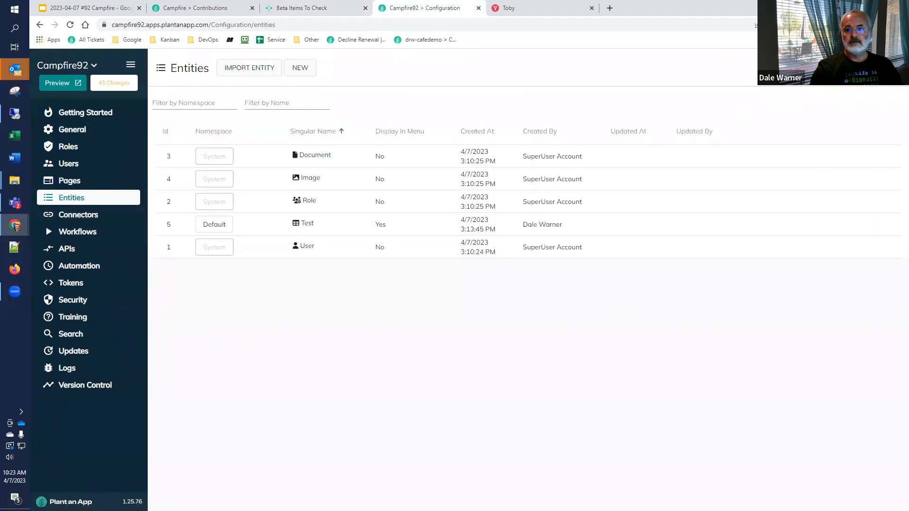
# Step: Shrink the browser window to a narrow width and open the Test entity for editing
pyautogui.click(876, 7)
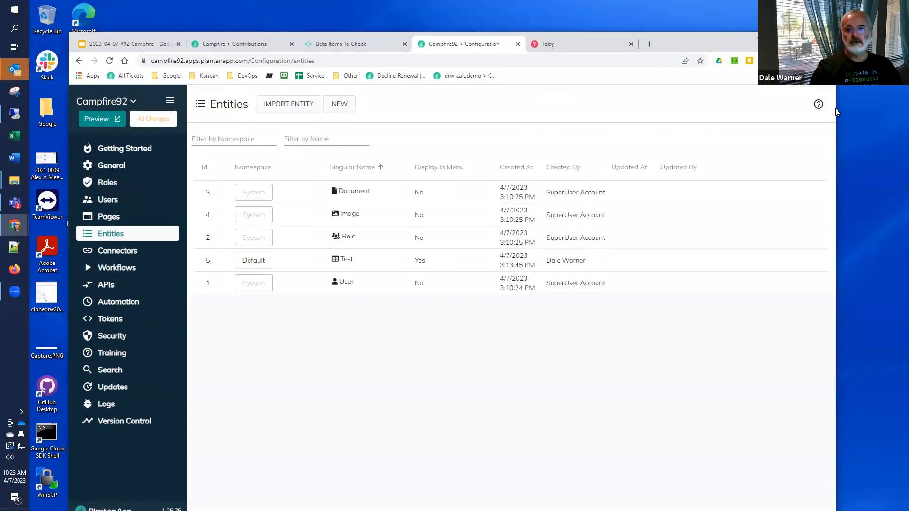
pyautogui.moveTo(836, 108); pyautogui.dragTo(614, 284)
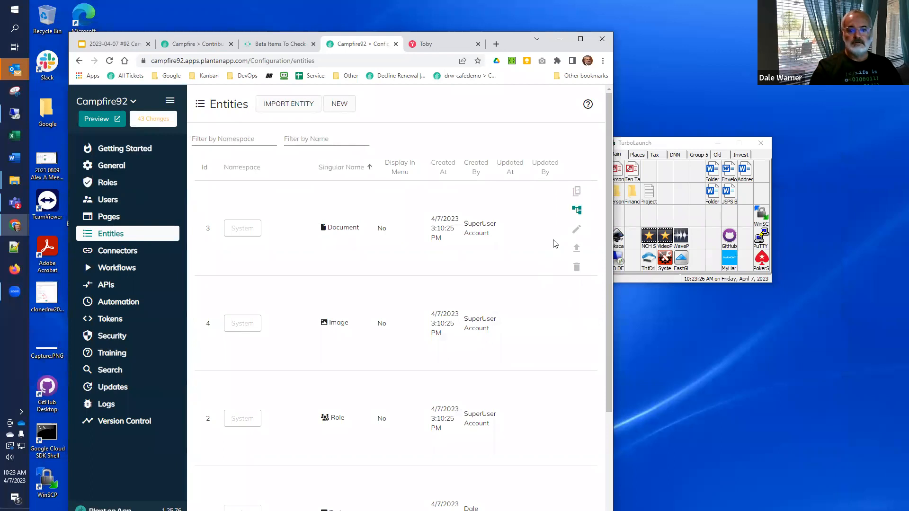
pyautogui.scroll(-3, 538, 262)
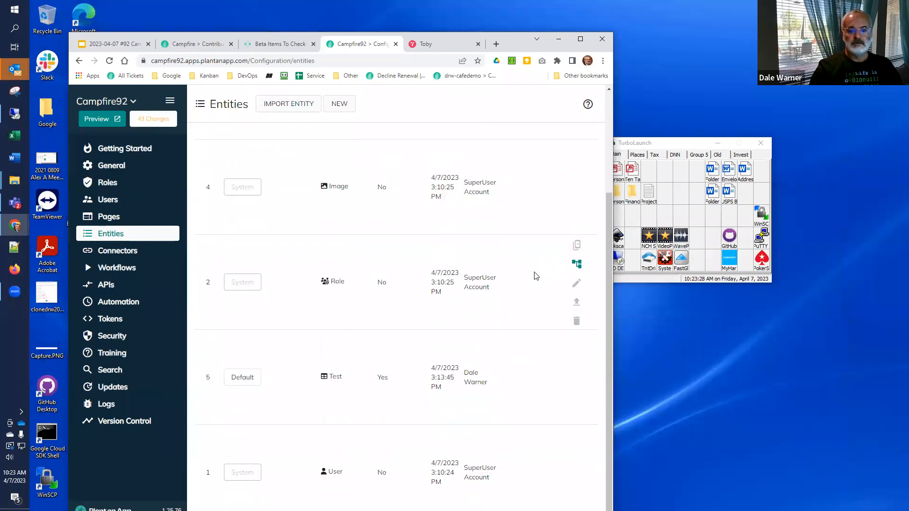
pyautogui.click(577, 381)
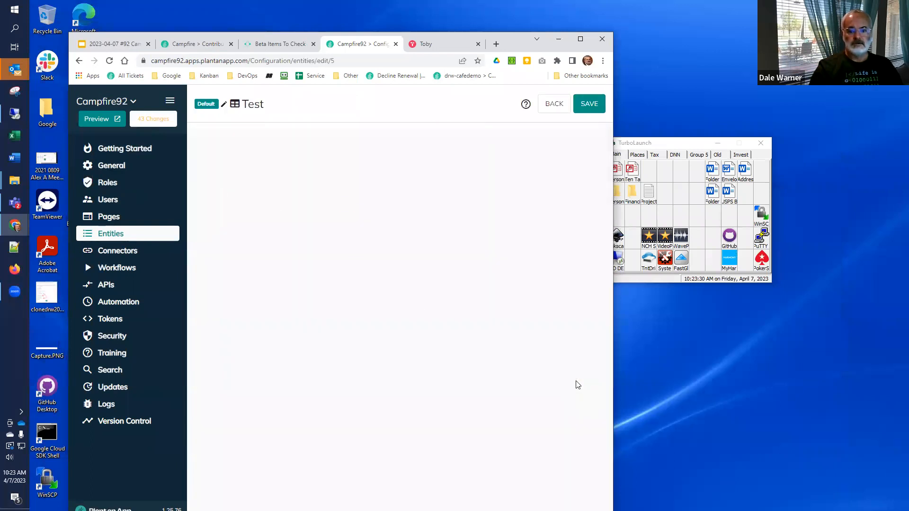
pyautogui.click(522, 370)
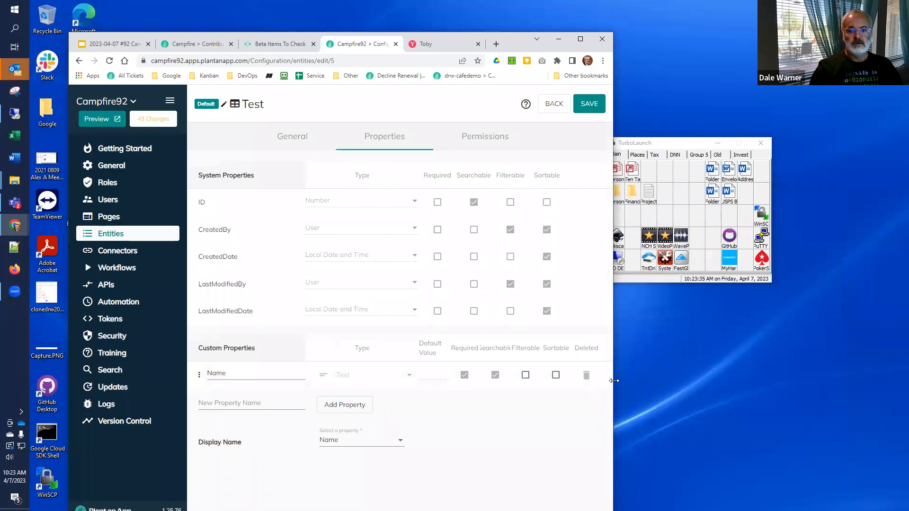
# Step: Narrow the browser window further and check whether the Test entity's properties remain usable by scrolling horizontally
pyautogui.moveTo(614, 380); pyautogui.dragTo(533, 372)
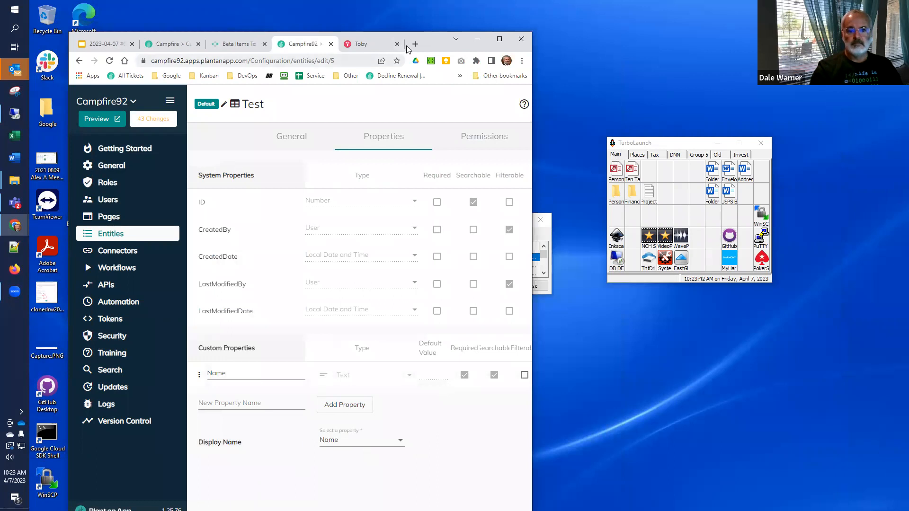
pyautogui.moveTo(429, 47); pyautogui.dragTo(433, 19)
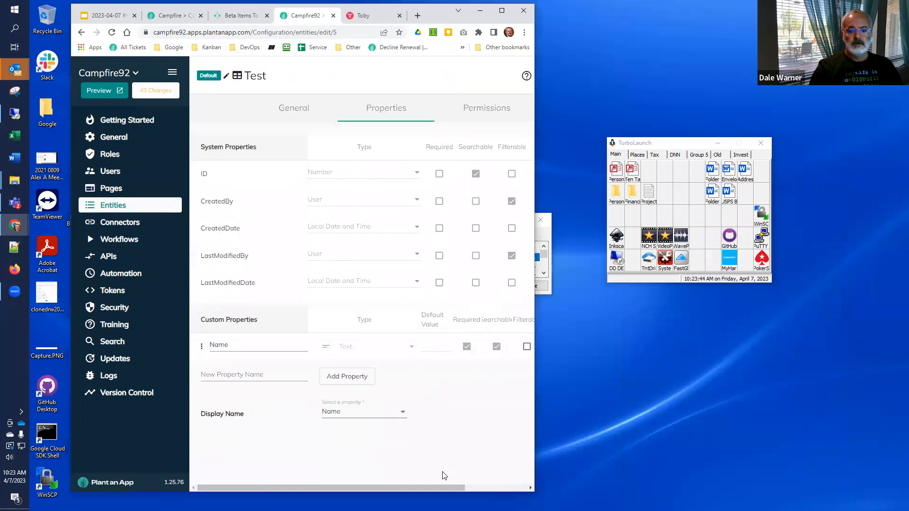
pyautogui.moveTo(450, 489); pyautogui.dragTo(419, 474)
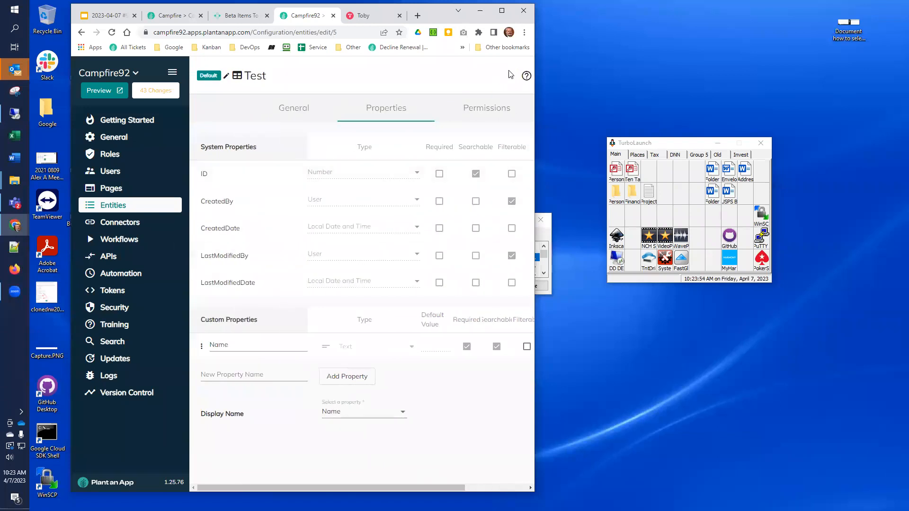
# Step: Maximize the browser window and return to the beta items list in the community portal
pyautogui.click(502, 11)
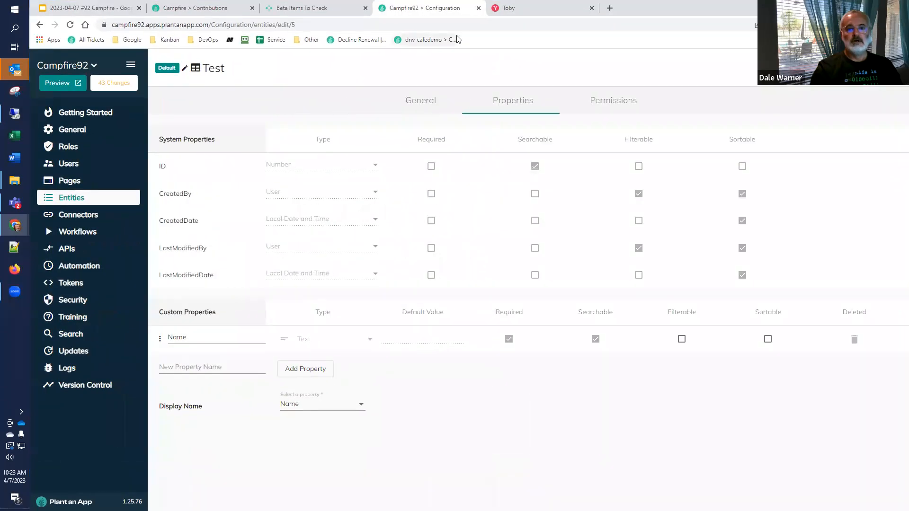
pyautogui.click(320, 12)
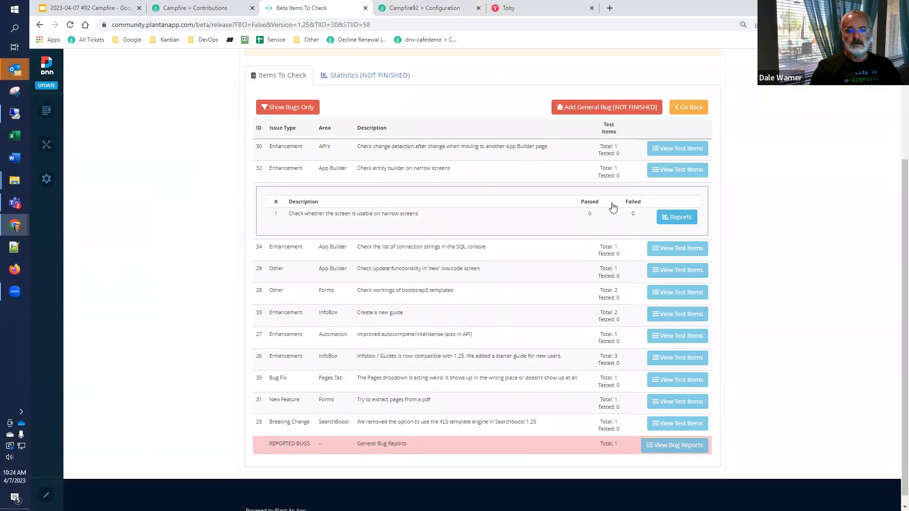
# Step: Submit a passing test result for the item checking whether the entity builder is usable on narrow screens
pyautogui.click(669, 216)
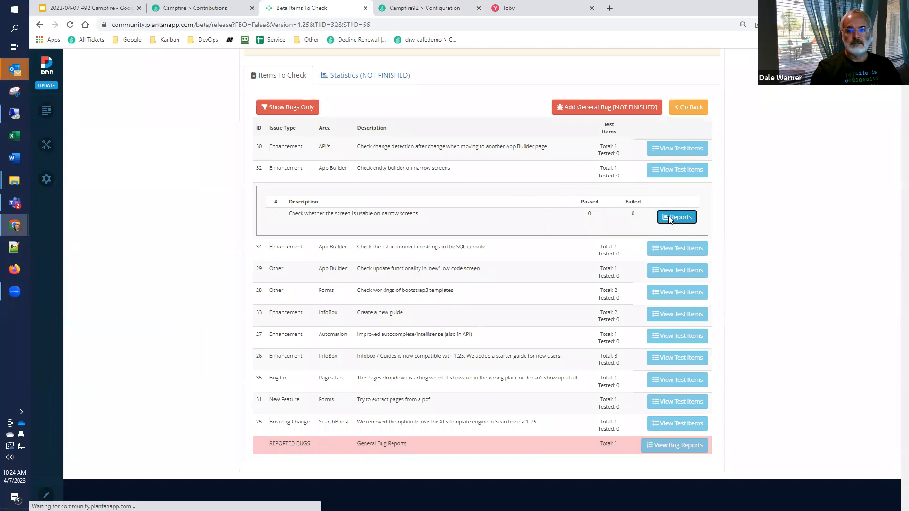
pyautogui.click(677, 103)
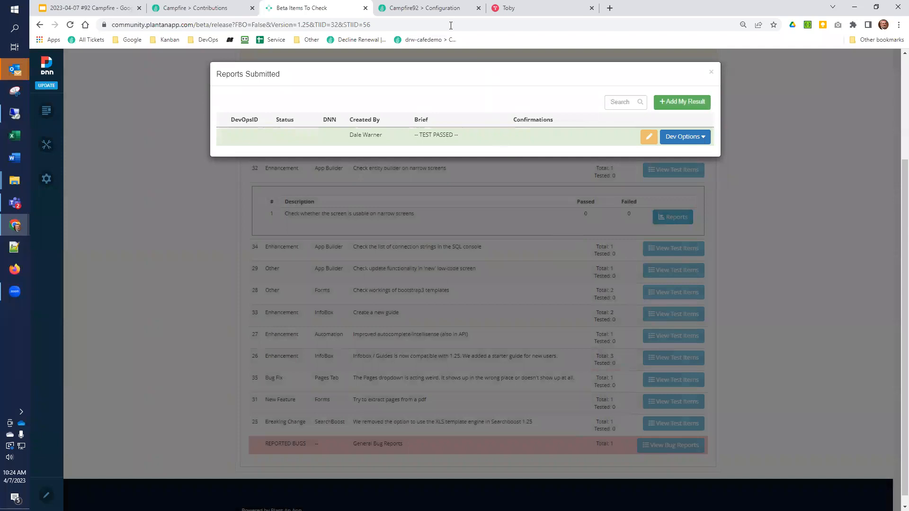
# Step: Recheck the Test entity's properties in a narrow window, then restore the full-size window and close the submitted reports in the community portal
pyautogui.click(419, 9)
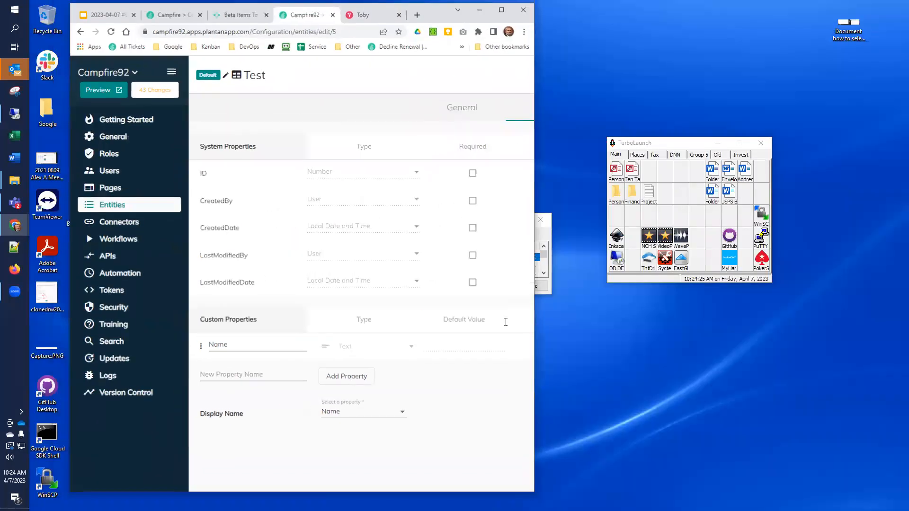
pyautogui.click(875, 7)
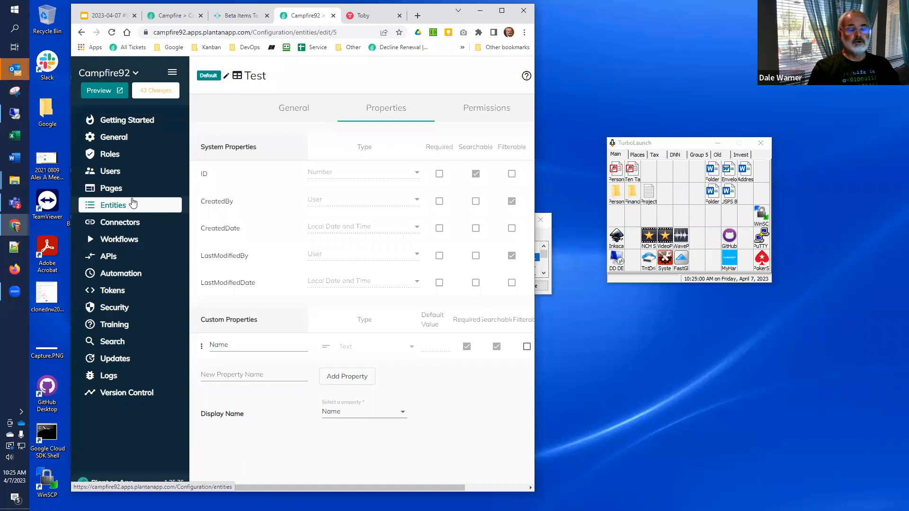
pyautogui.click(502, 10)
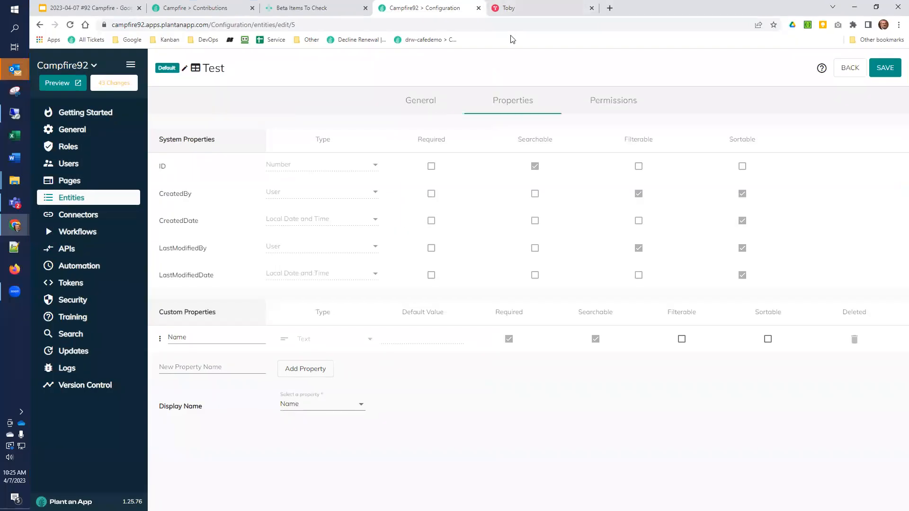
pyautogui.click(307, 9)
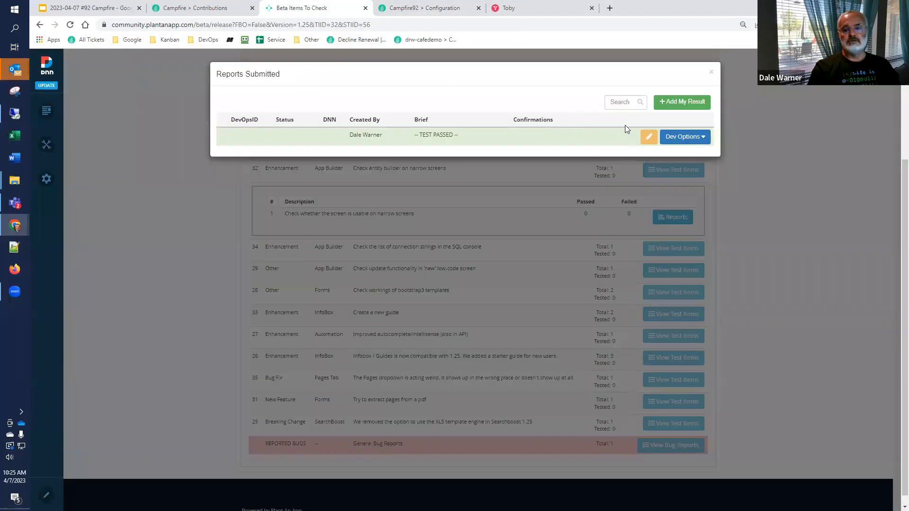
pyautogui.click(711, 74)
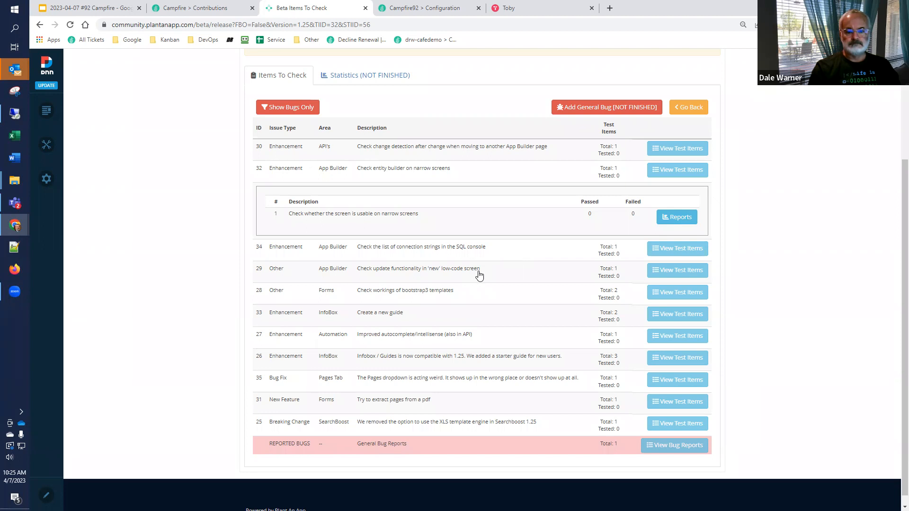
# Step: Start adding a test result for the item "Check the workings of the update screen"
pyautogui.click(660, 273)
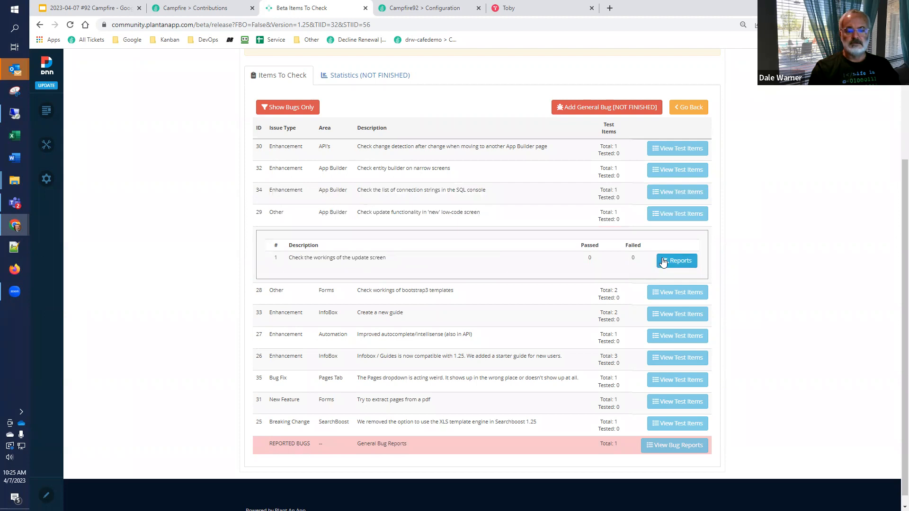
pyautogui.click(663, 262)
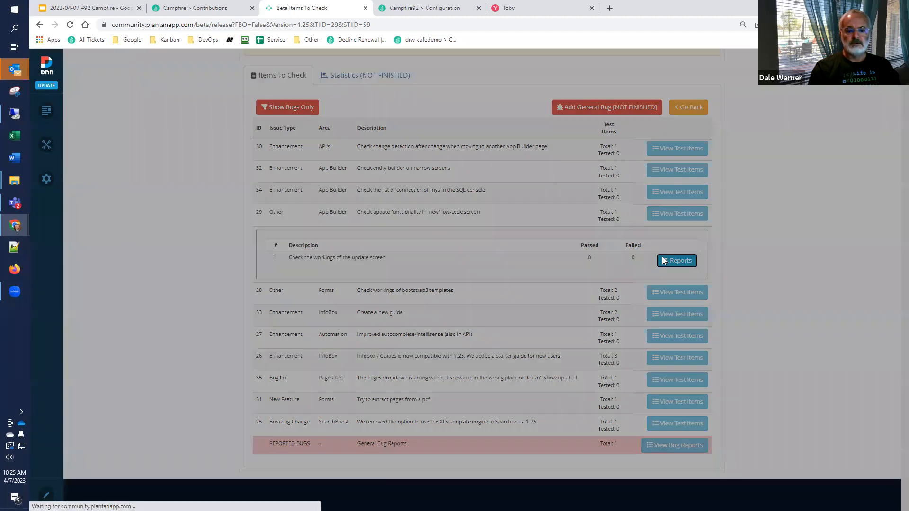
pyautogui.click(673, 108)
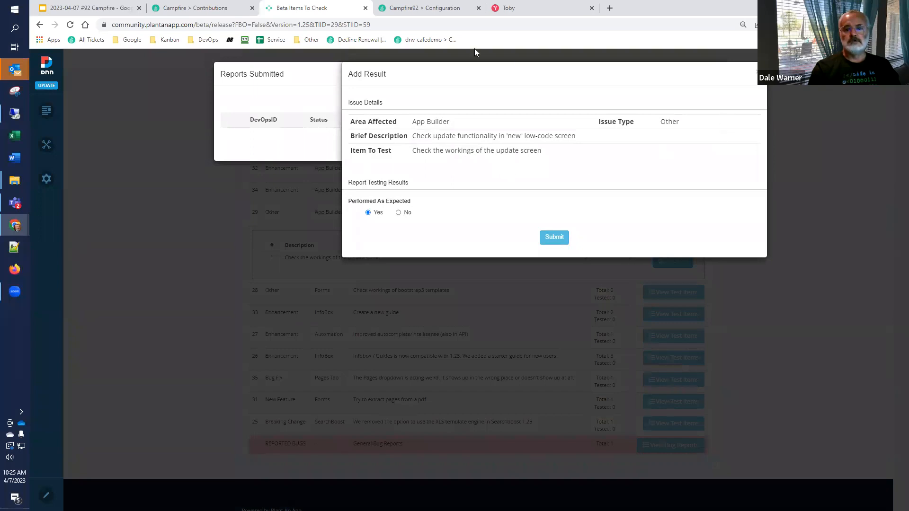
# Step: Open the Updates page of the Campfire92 site, review the installed versions list and check the Release Notes 1.25 link
pyautogui.click(429, 6)
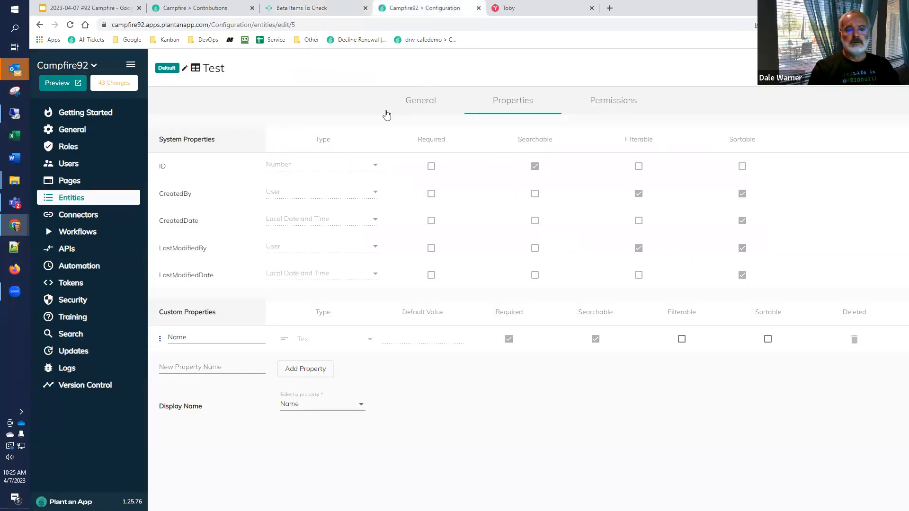
pyautogui.click(72, 354)
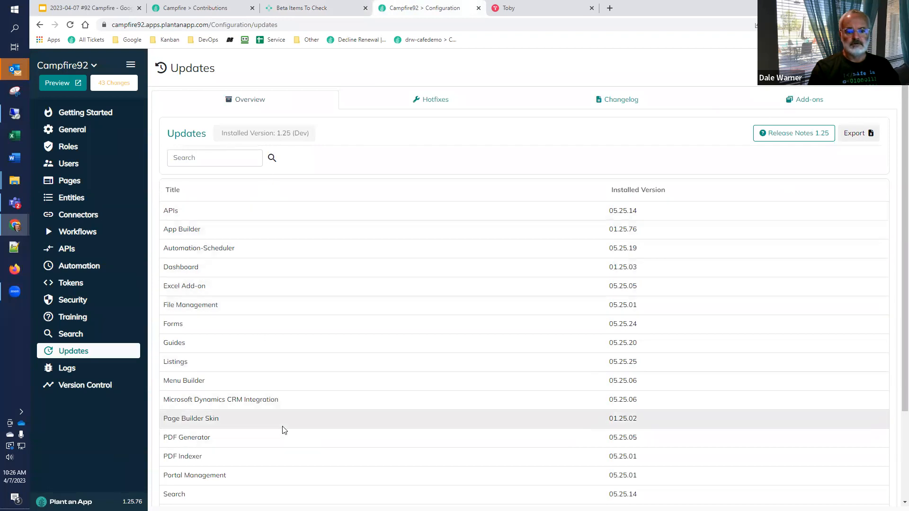
pyautogui.scroll(-2, 374, 368)
pyautogui.scroll(1, 362, 357)
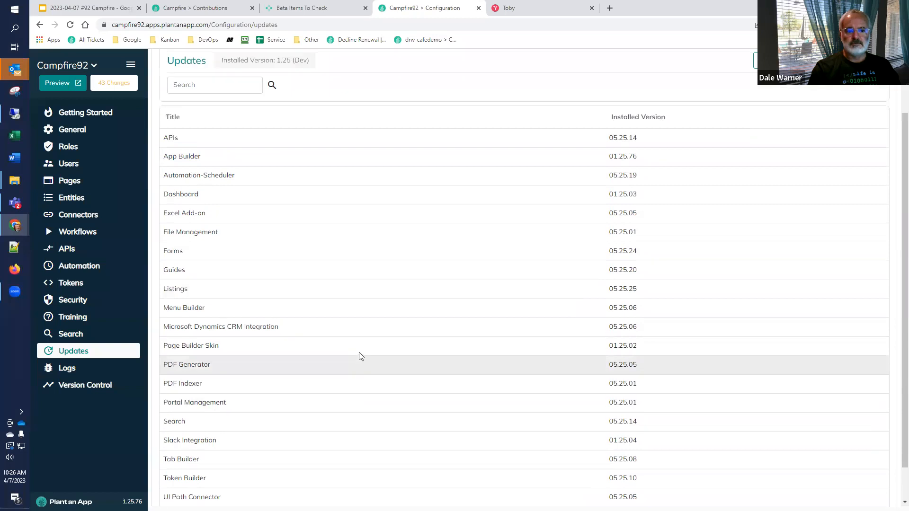
pyautogui.scroll(2, 359, 356)
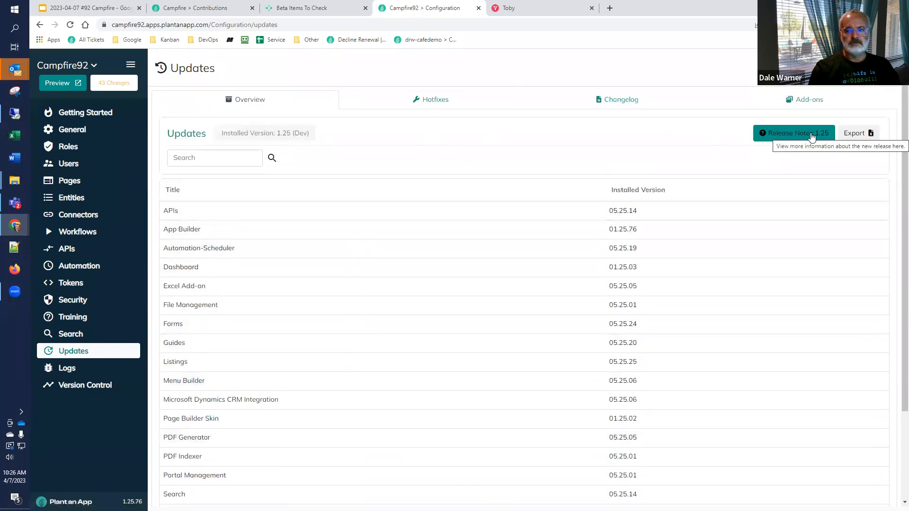
pyautogui.click(811, 134)
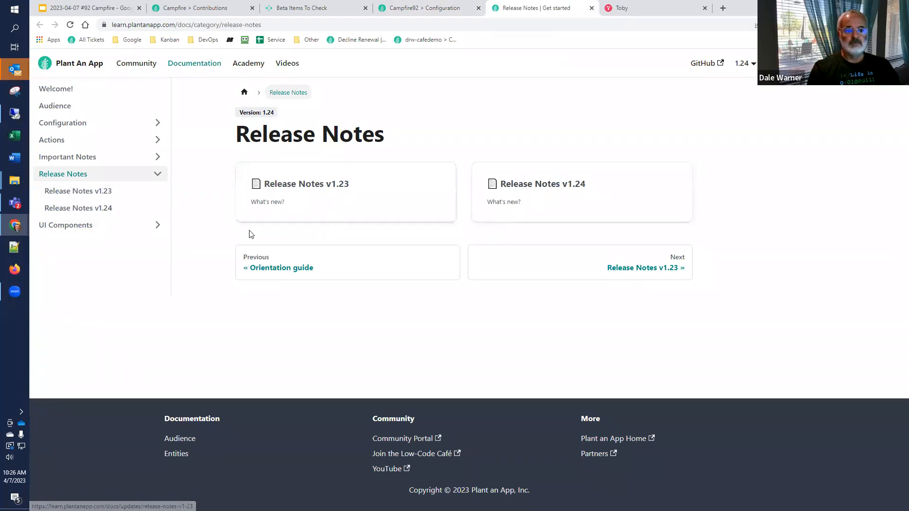
pyautogui.click(591, 7)
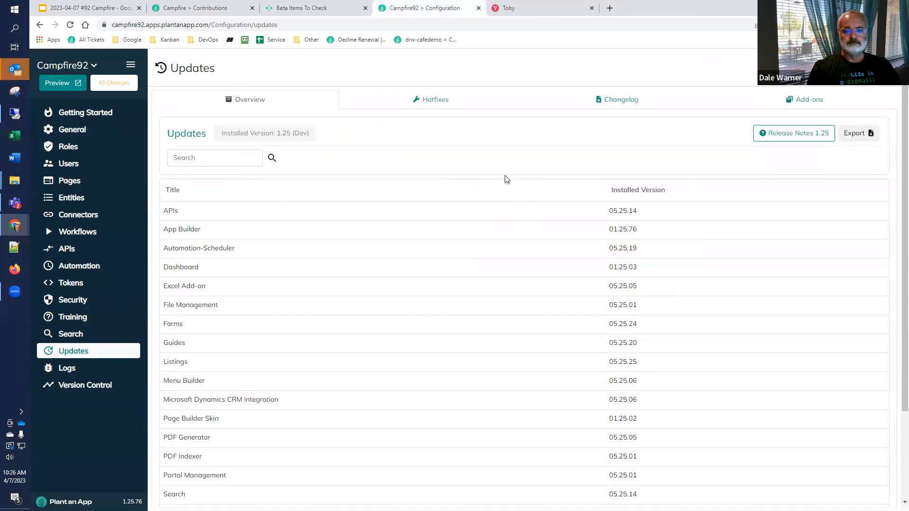
# Step: Export the installed versions list to a spreadsheet and inspect it with the Title column auto-fitted, then close it
pyautogui.click(856, 134)
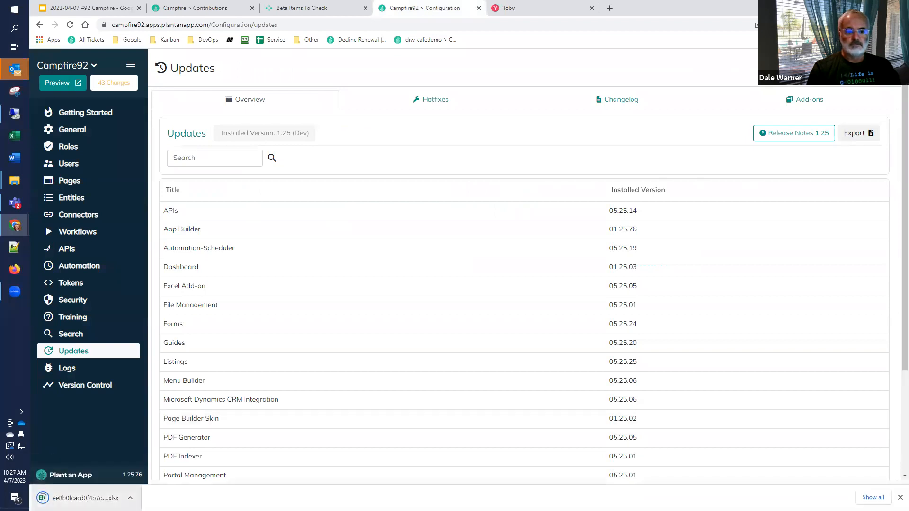
pyautogui.click(58, 492)
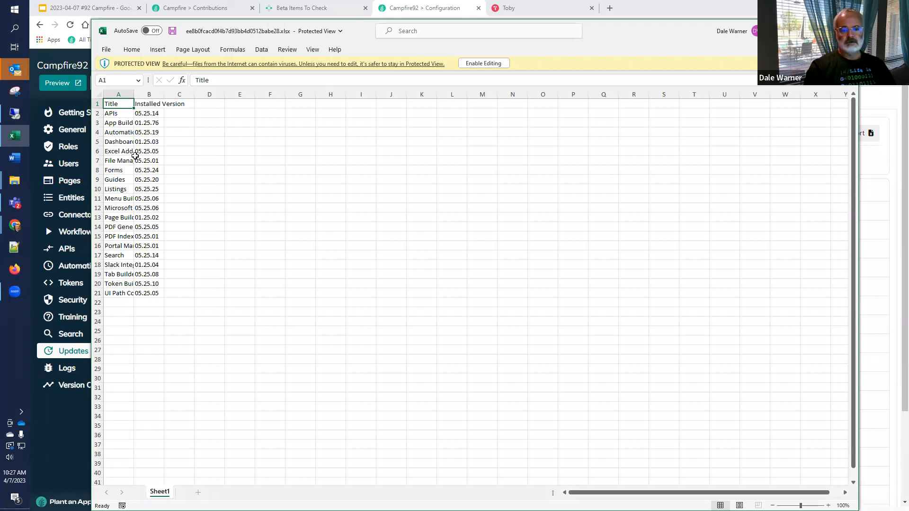
pyautogui.doubleClick(133, 97)
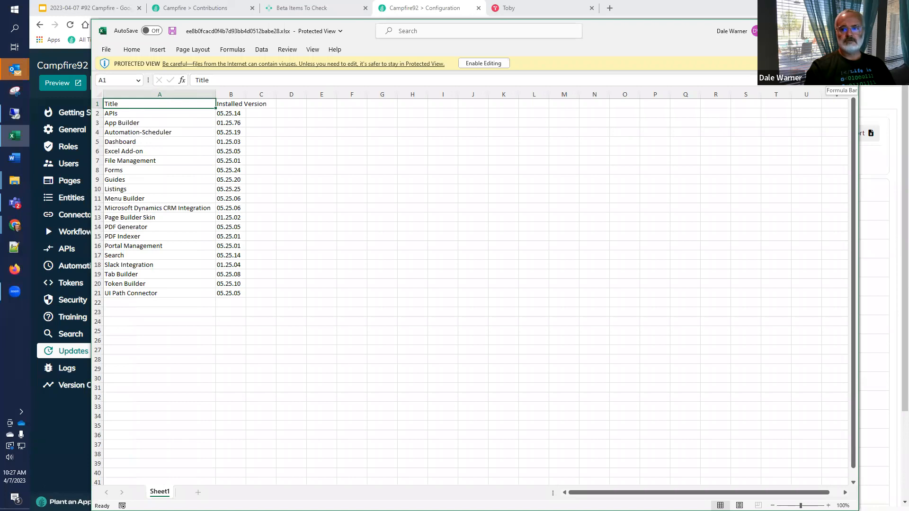
pyautogui.click(848, 30)
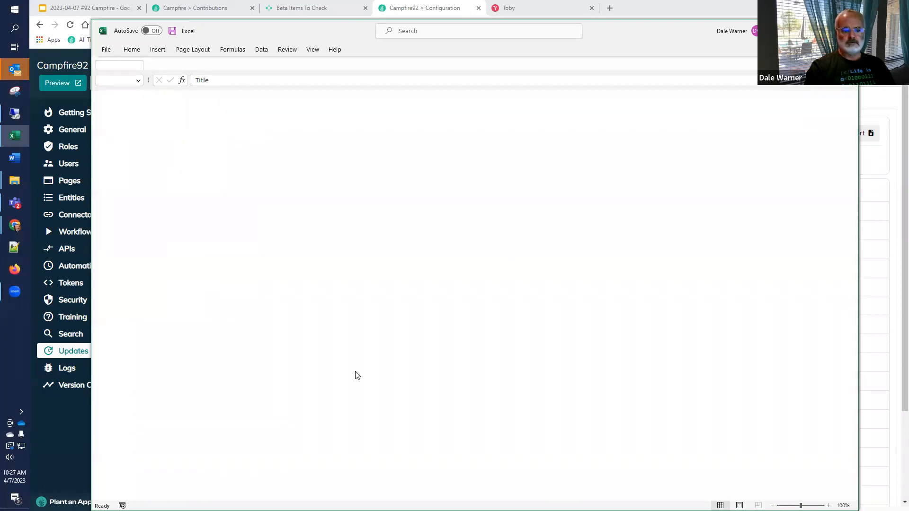
# Step: Review the rest of the installed versions list, and examine the Hotfixes and Changelog sections of the Updates page
pyautogui.scroll(-2, 219, 461)
pyautogui.scroll(-1, 221, 460)
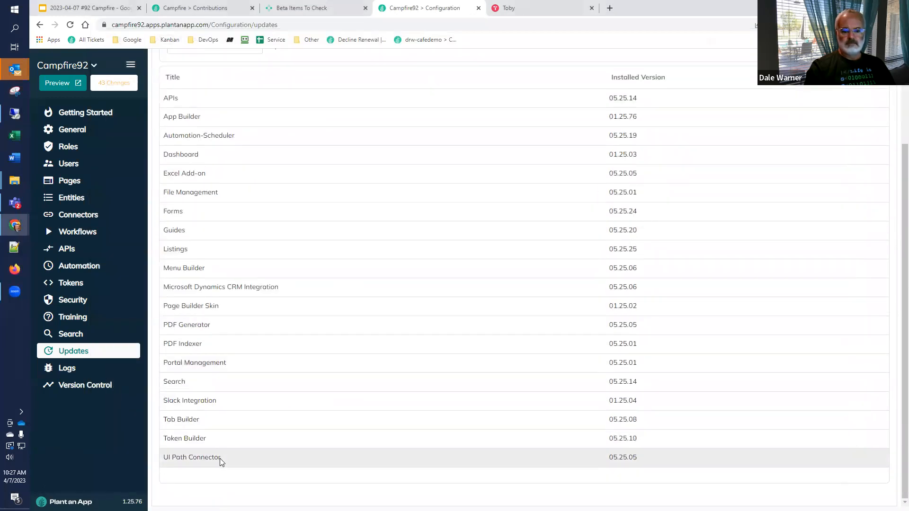
pyautogui.scroll(3, 219, 458)
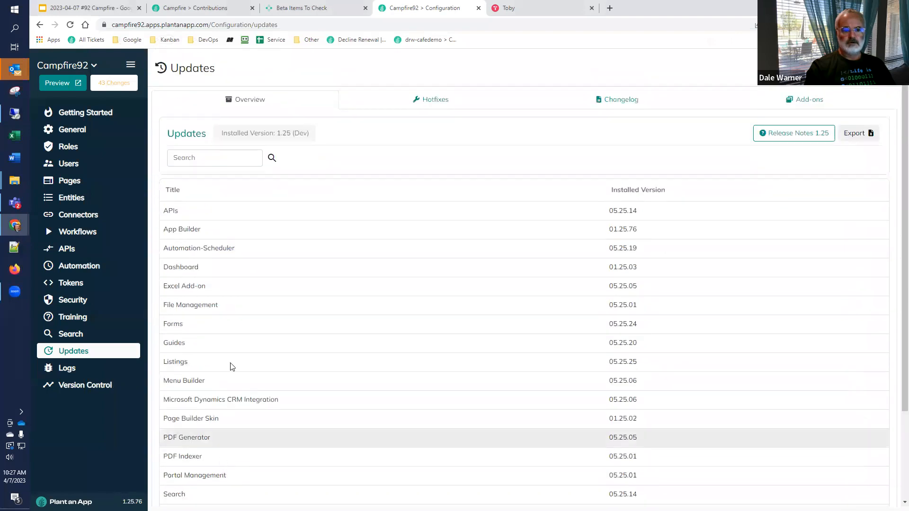
pyautogui.click(415, 100)
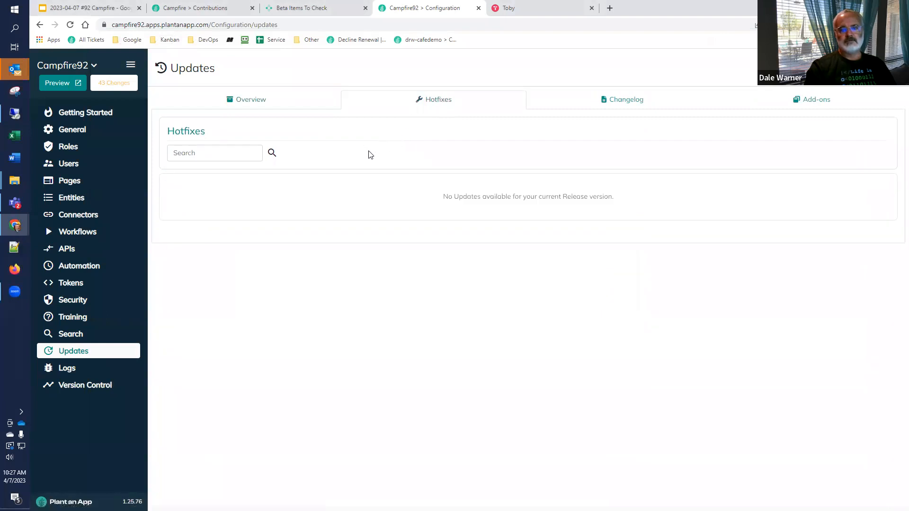
pyautogui.click(627, 100)
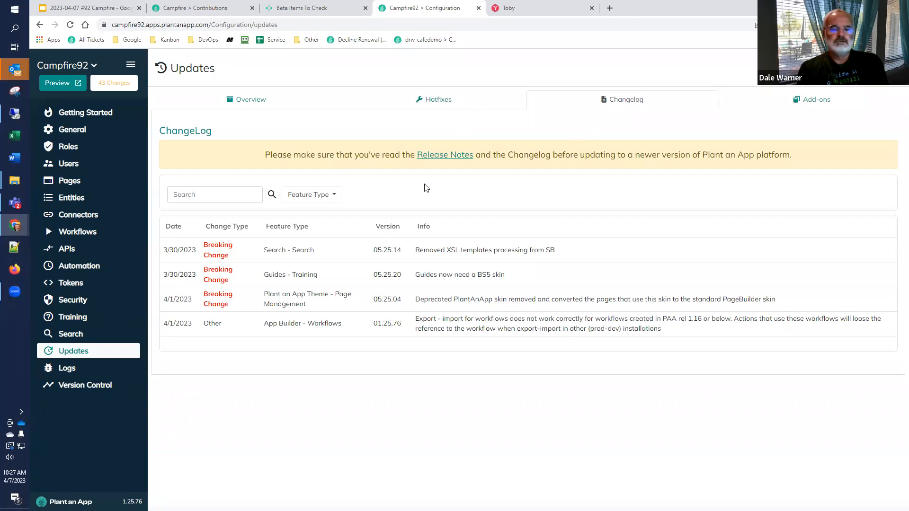
pyautogui.click(257, 99)
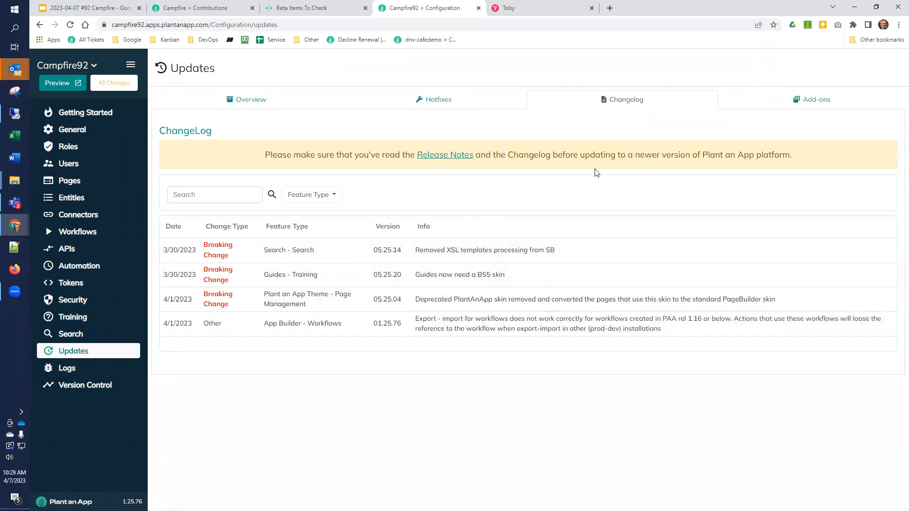
# Step: Check the Changelog's Release Notes link and test its Feature Type filter with Guides - Training, clearing the filter at the end
pyautogui.click(459, 159)
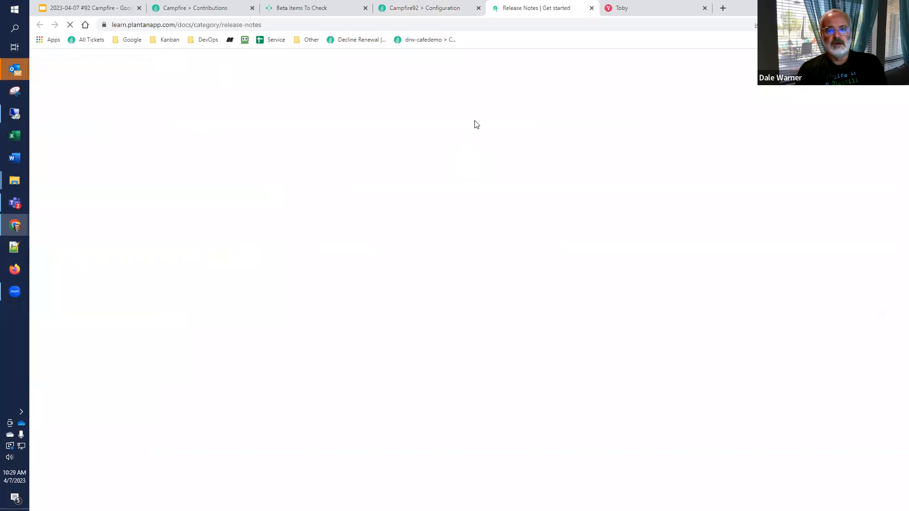
pyautogui.hotkey('ctrl', 'w')
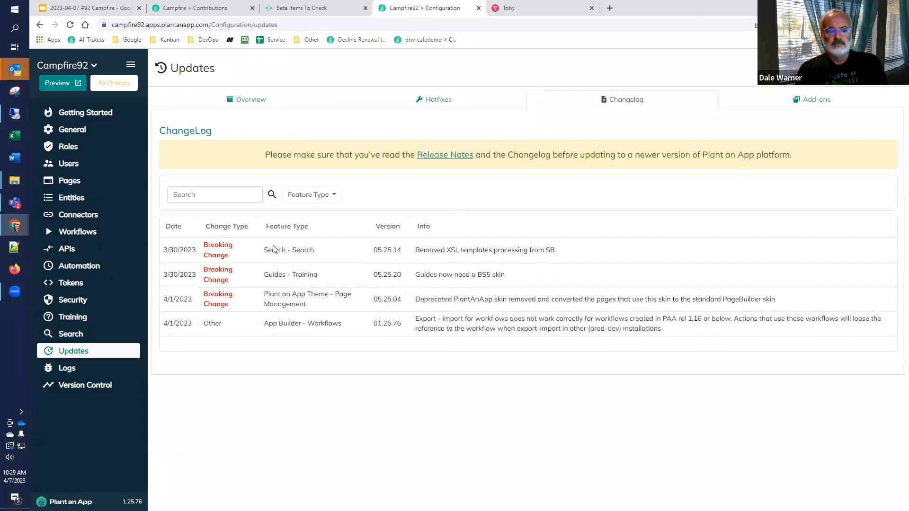
pyautogui.click(322, 195)
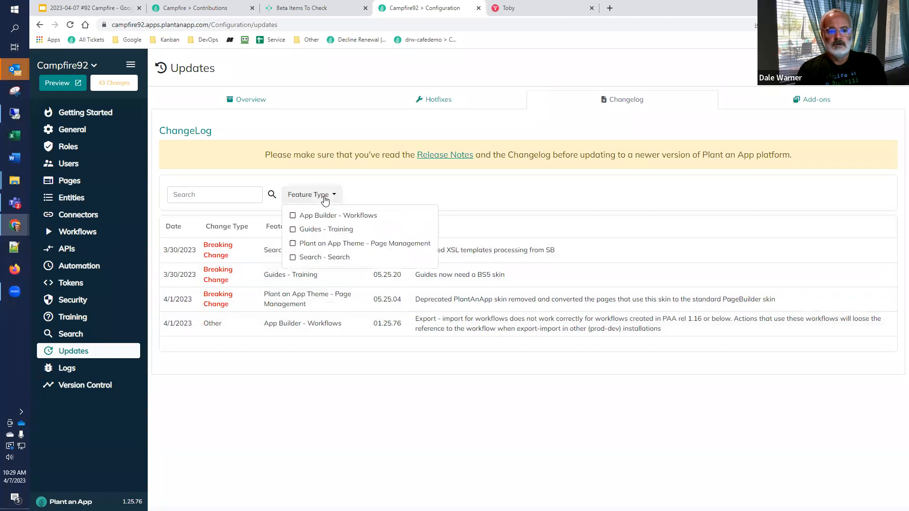
pyautogui.click(292, 230)
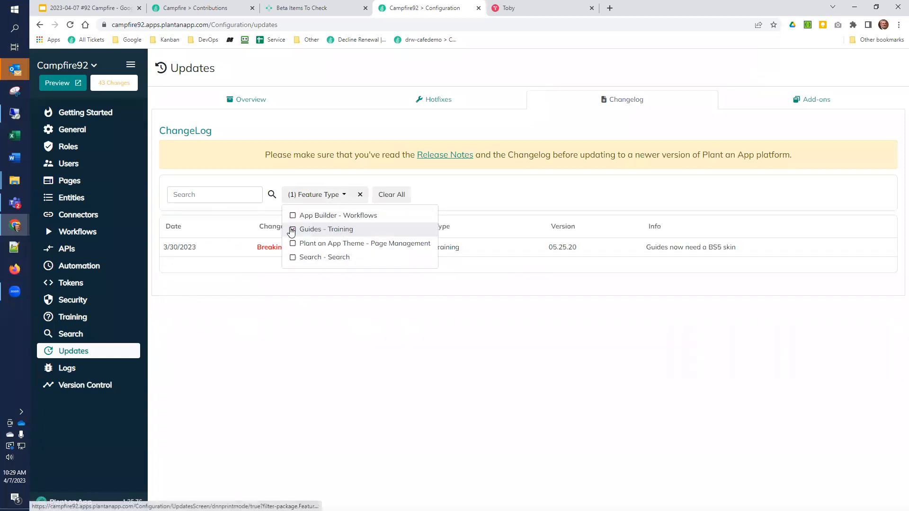
pyautogui.click(360, 194)
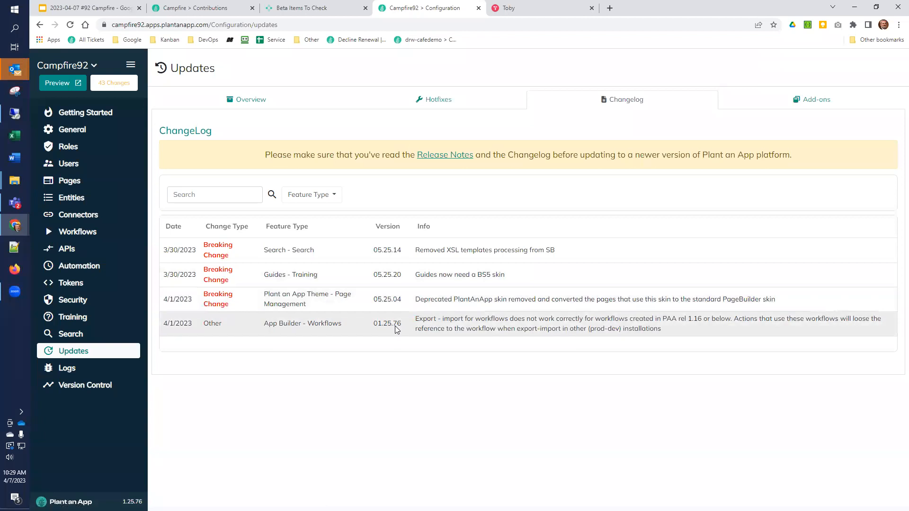
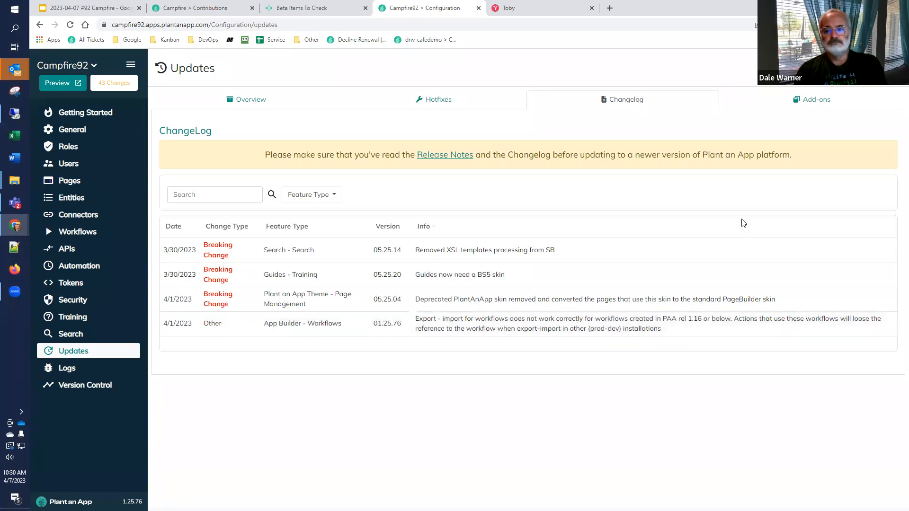
# Step: Find the Stripe Integration add-on in the Updates page's Add-ons list and install it
pyautogui.click(814, 99)
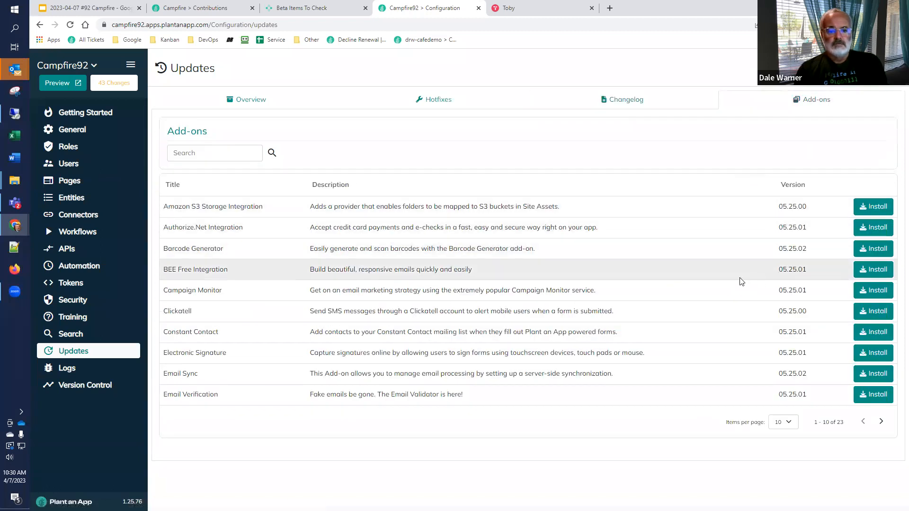
pyautogui.click(880, 427)
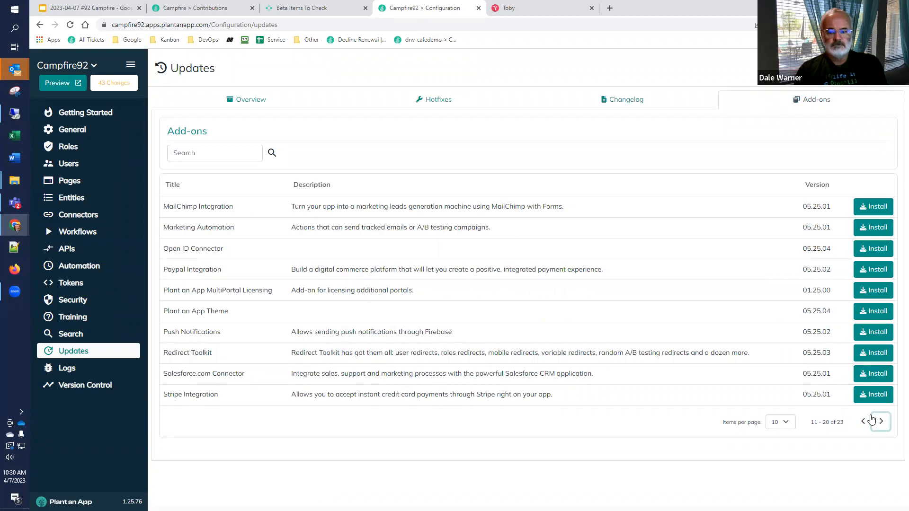
pyautogui.click(870, 395)
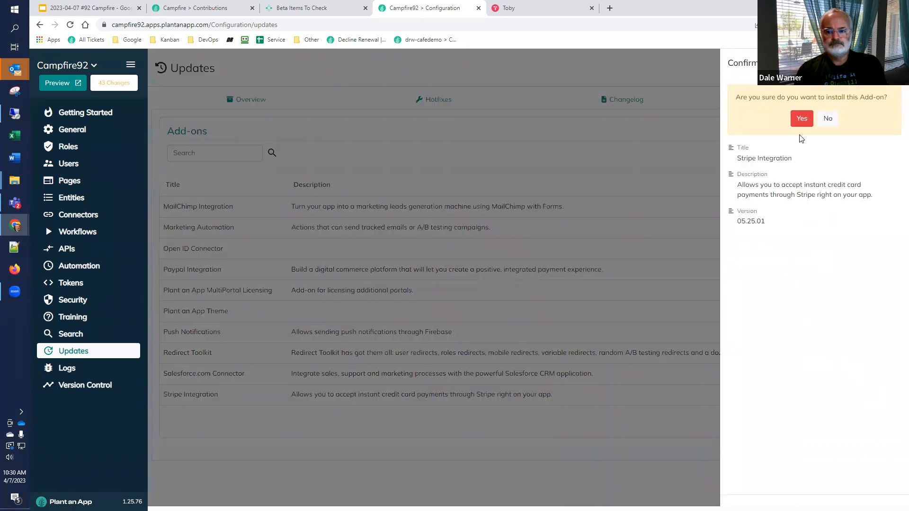
pyautogui.click(801, 118)
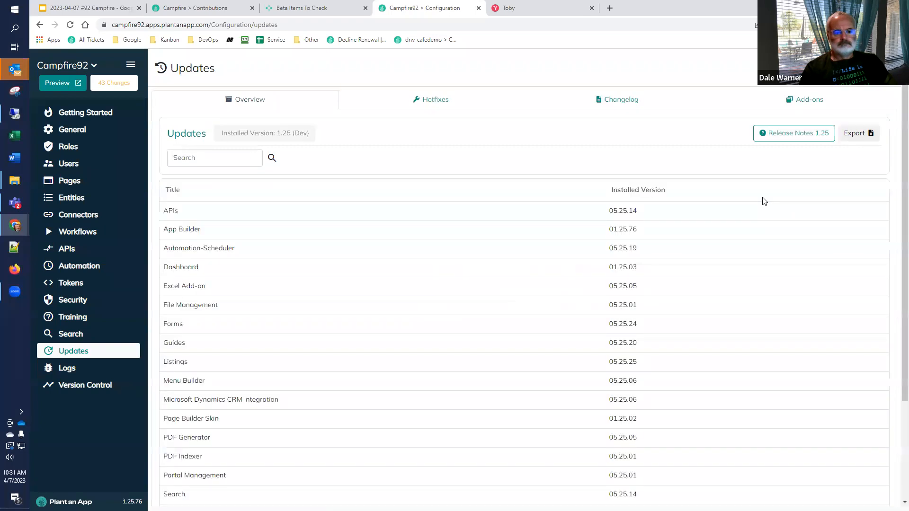
# Step: Check the installed versions list and the first two pages of available add-ons for Stripe Integration
pyautogui.scroll(-2, 259, 424)
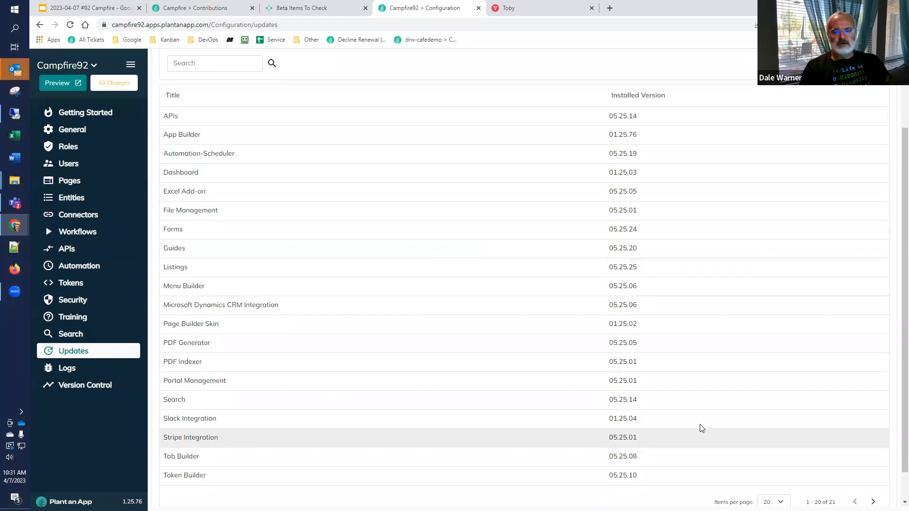
pyautogui.scroll(2, 699, 426)
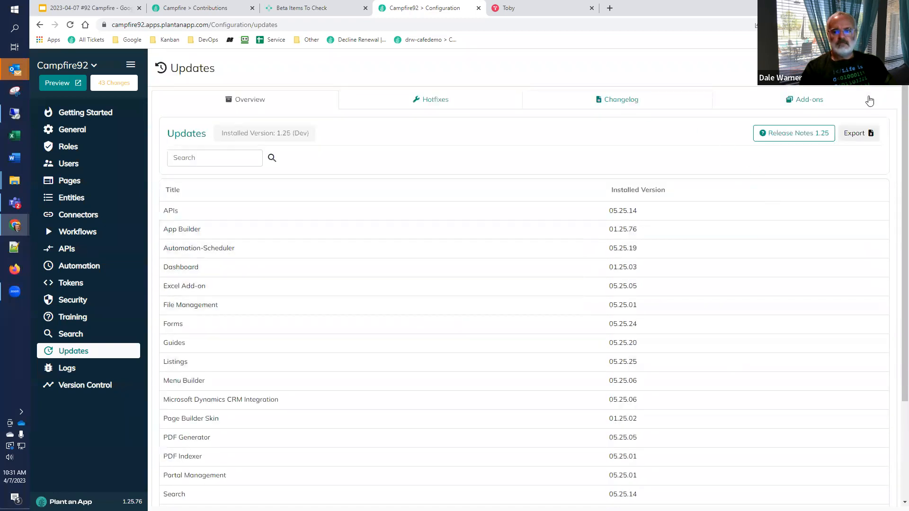
pyautogui.click(805, 103)
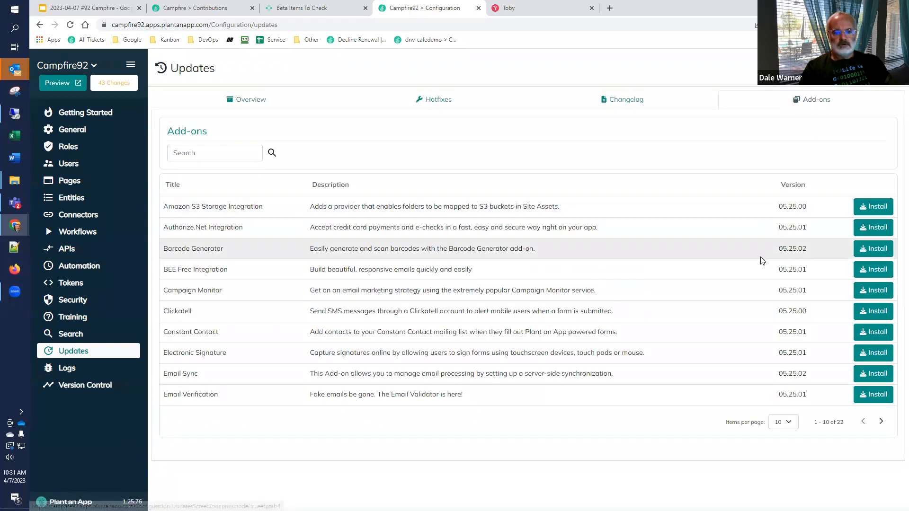
pyautogui.click(881, 422)
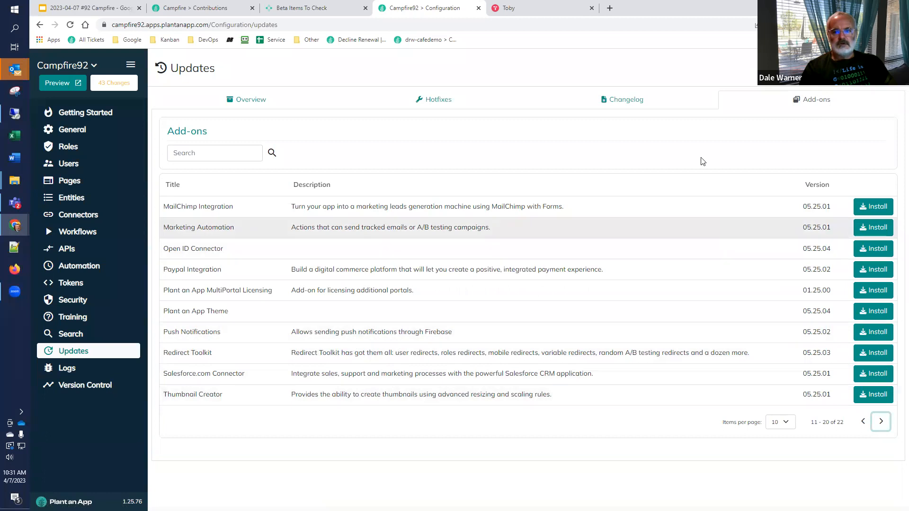
# Step: Start a new workflow in the Default namespace and search its actions for "str" to check the Stripe actions, without adding one
pyautogui.click(72, 232)
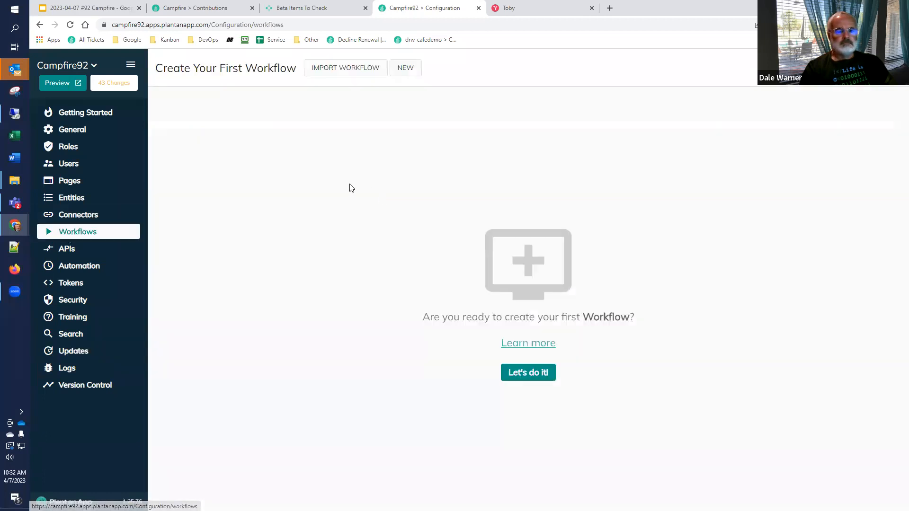
pyautogui.click(403, 77)
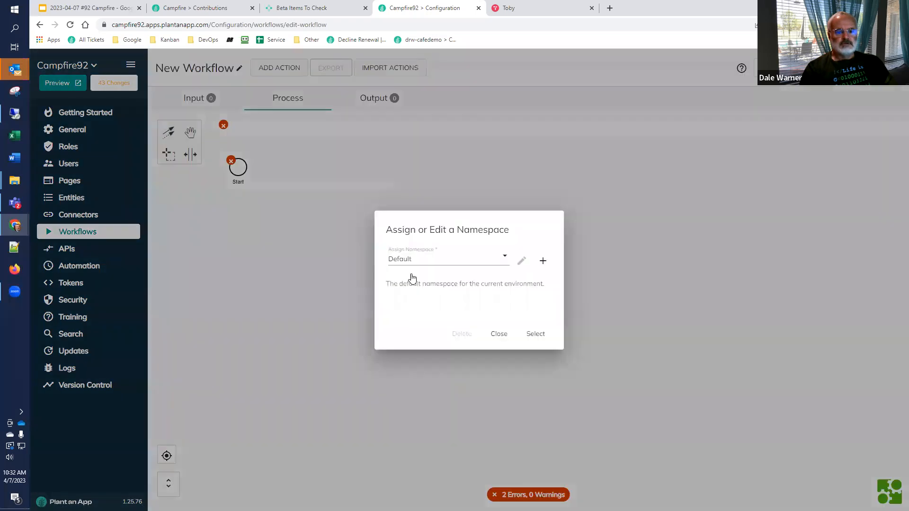
pyautogui.click(536, 334)
pyautogui.click(243, 173)
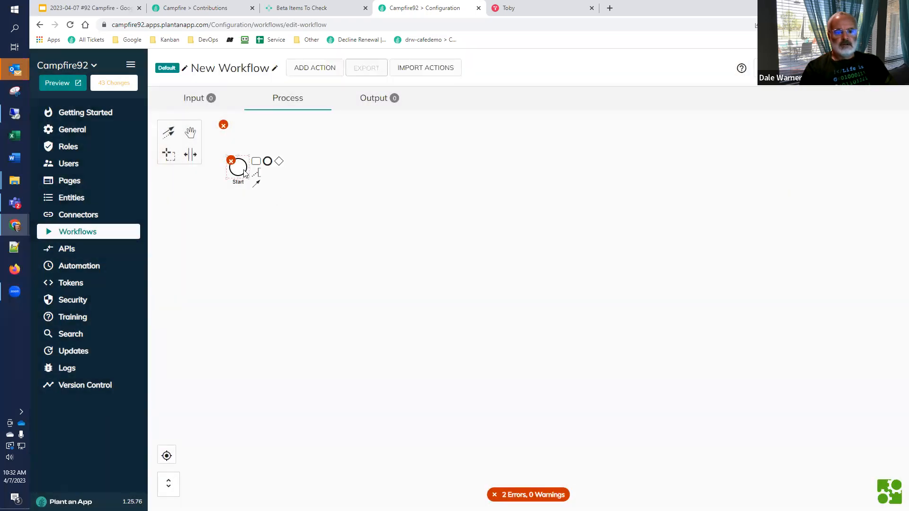
pyautogui.click(259, 161)
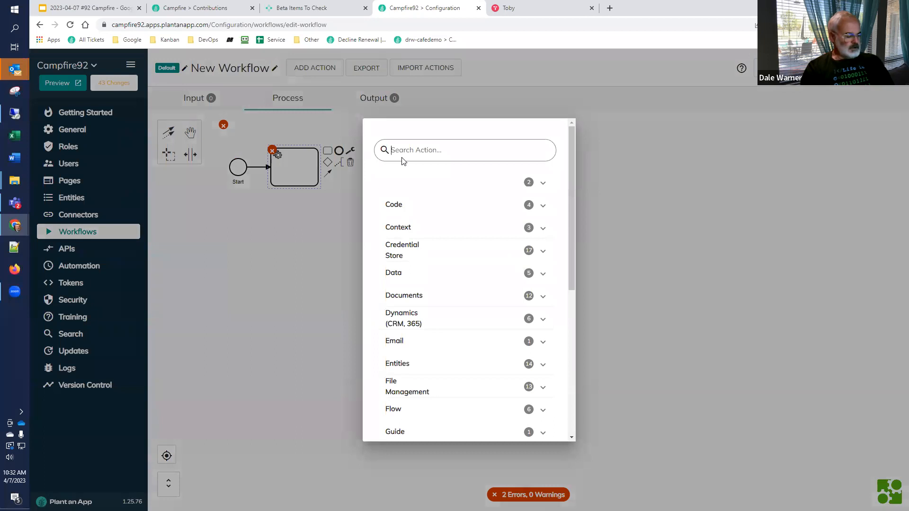
pyautogui.write('str')
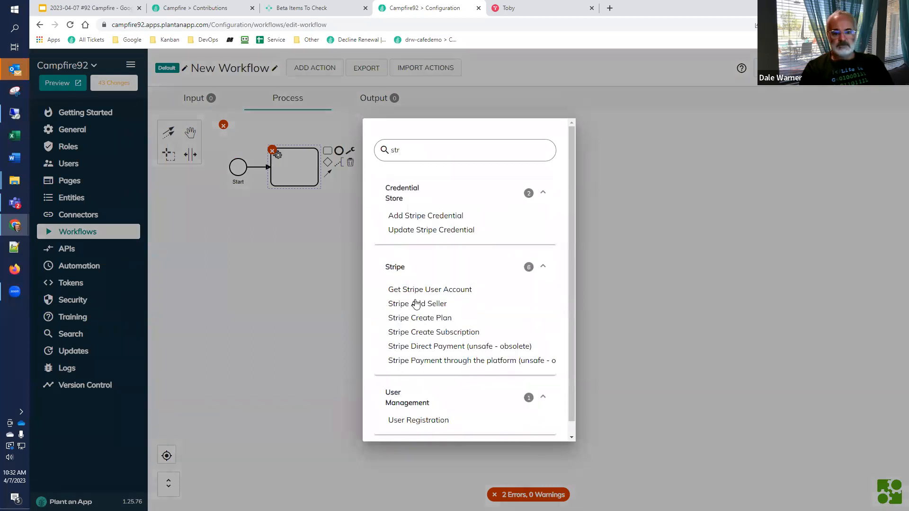
pyautogui.click(720, 339)
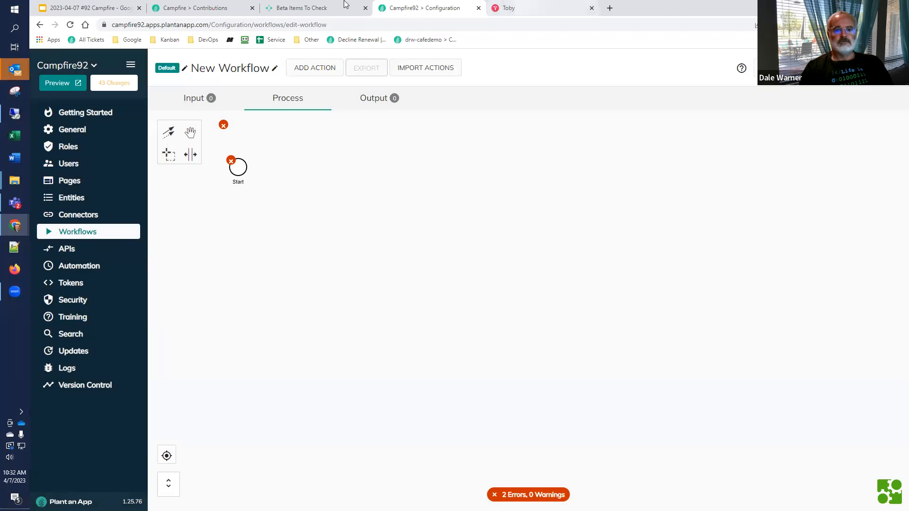
# Step: Submit a performed-as-expected result for the update screen test item in the community portal and close its reports
pyautogui.click(324, 8)
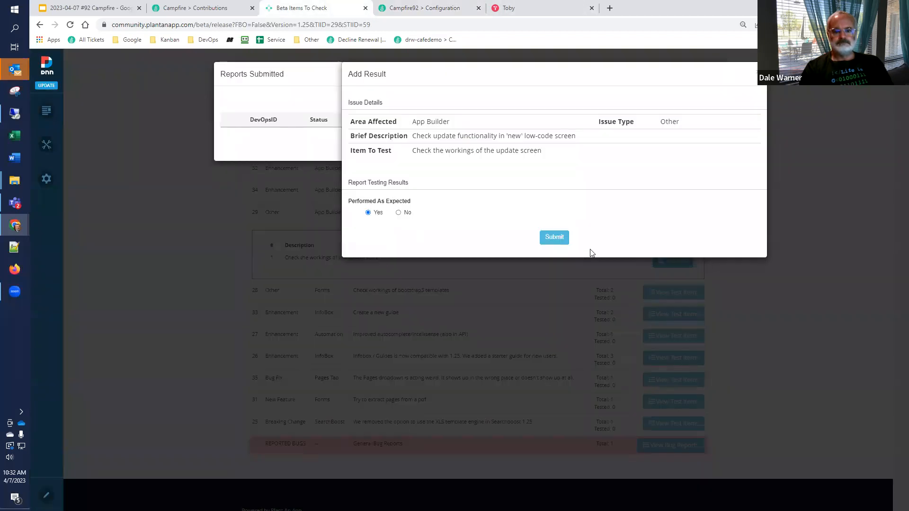
pyautogui.click(555, 239)
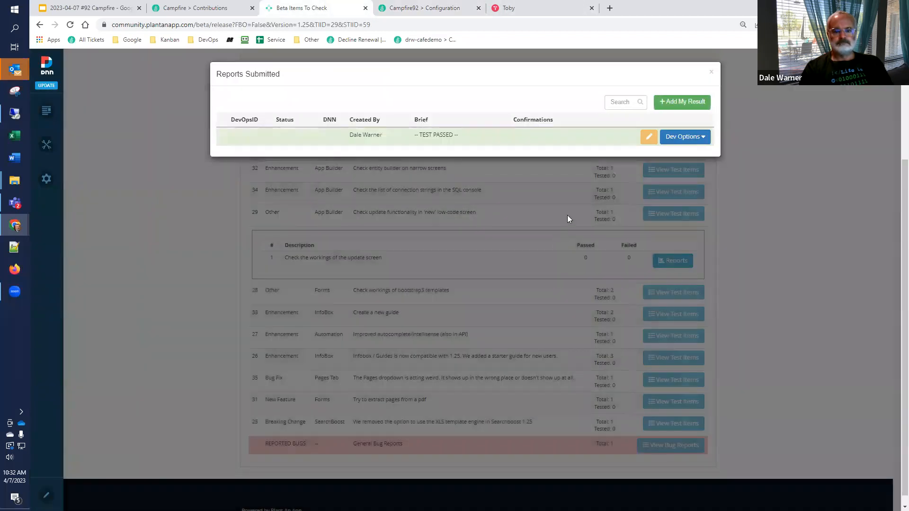
pyautogui.click(710, 72)
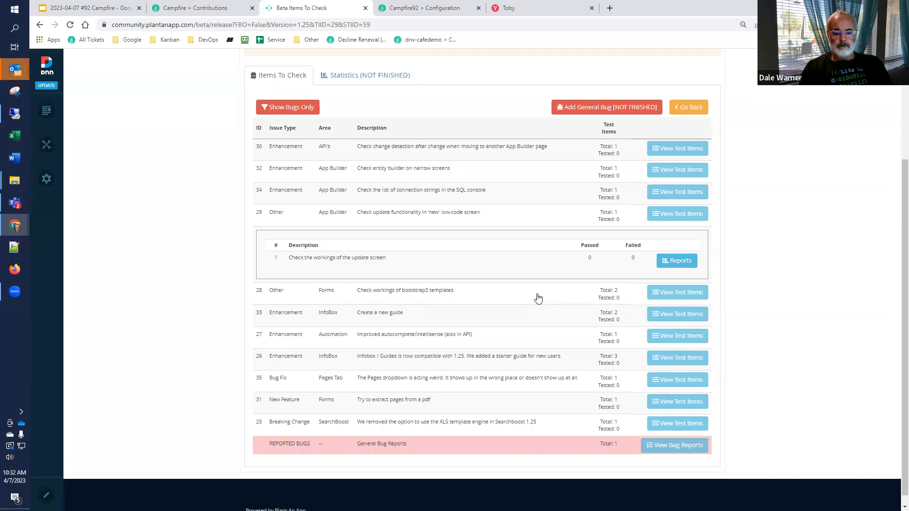
# Step: Open a new result report for the bootstrap3 templates test item "Create a new form using the BS3 layout"
pyautogui.click(661, 296)
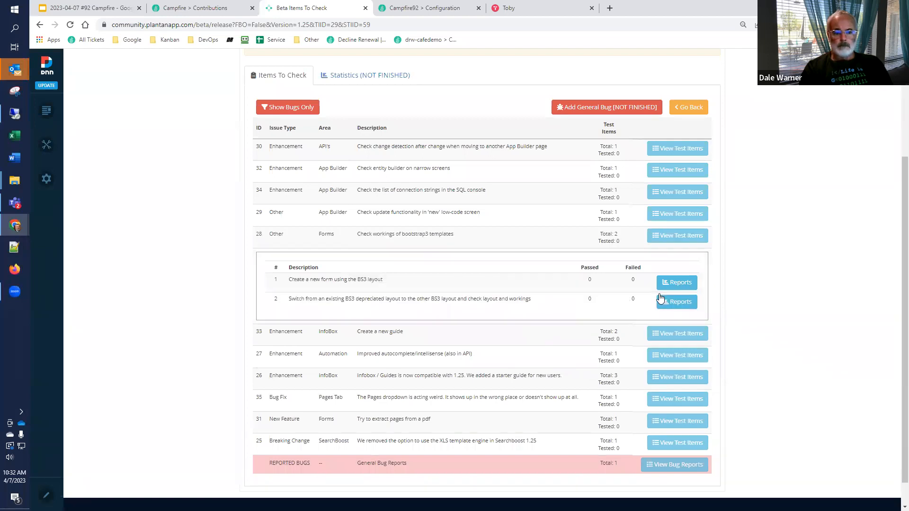
pyautogui.click(675, 282)
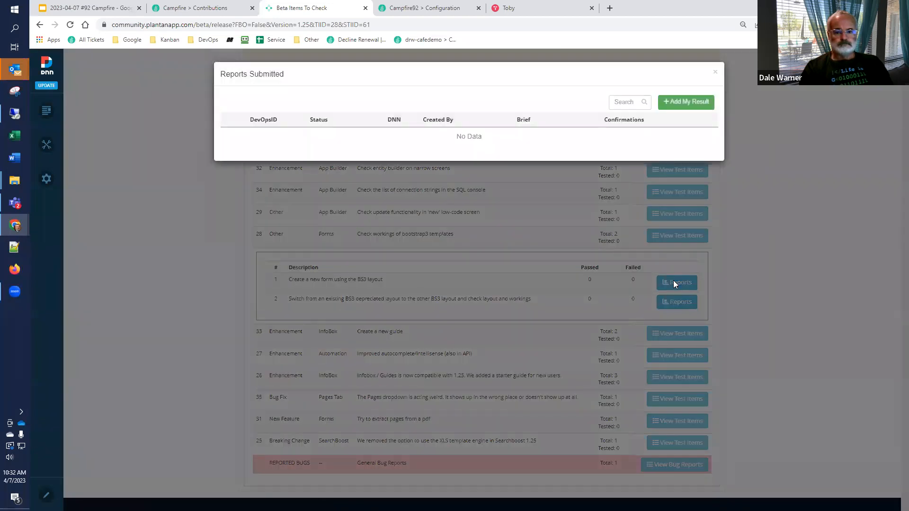
pyautogui.click(679, 100)
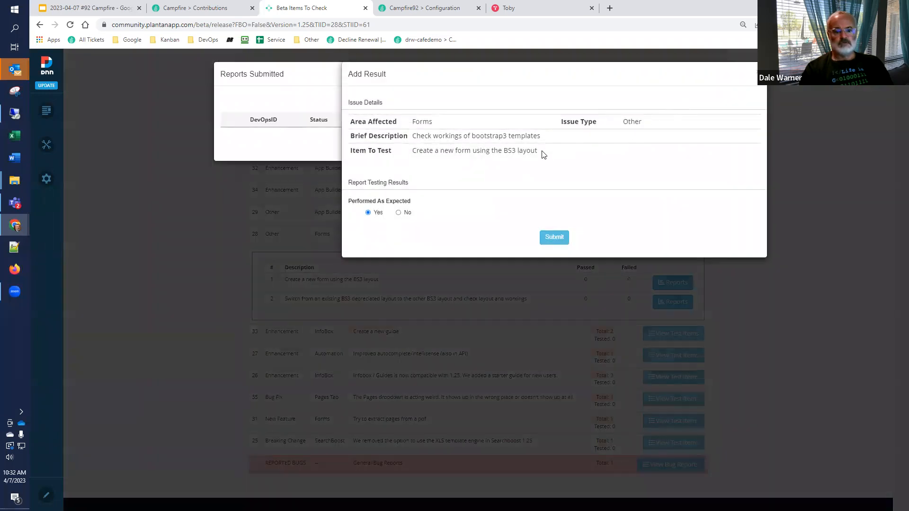
# Step: Start a new page on the Campfire92 configuration site and name it "BS 3 Page"
pyautogui.click(398, 10)
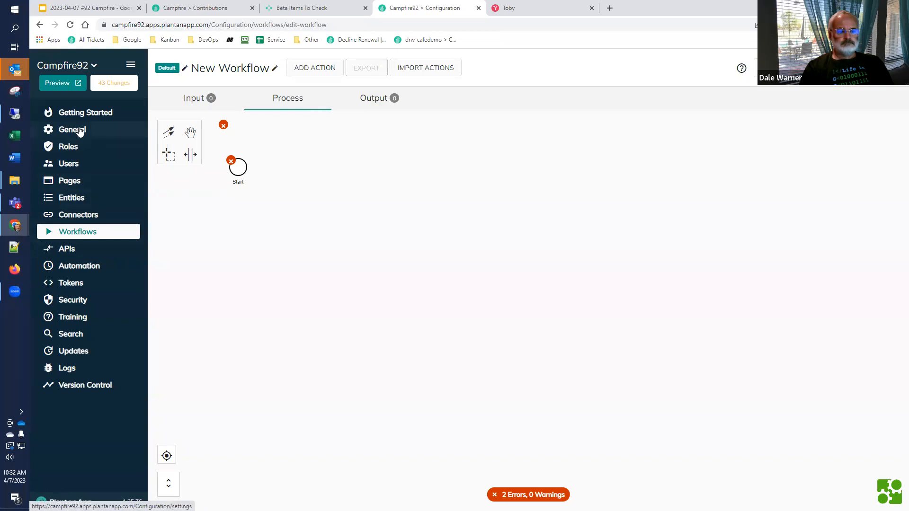
pyautogui.click(70, 183)
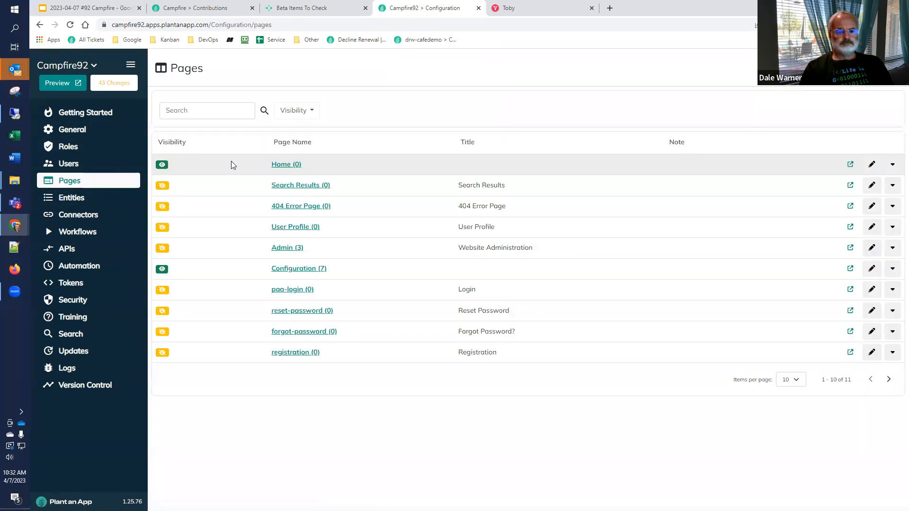
pyautogui.click(232, 68)
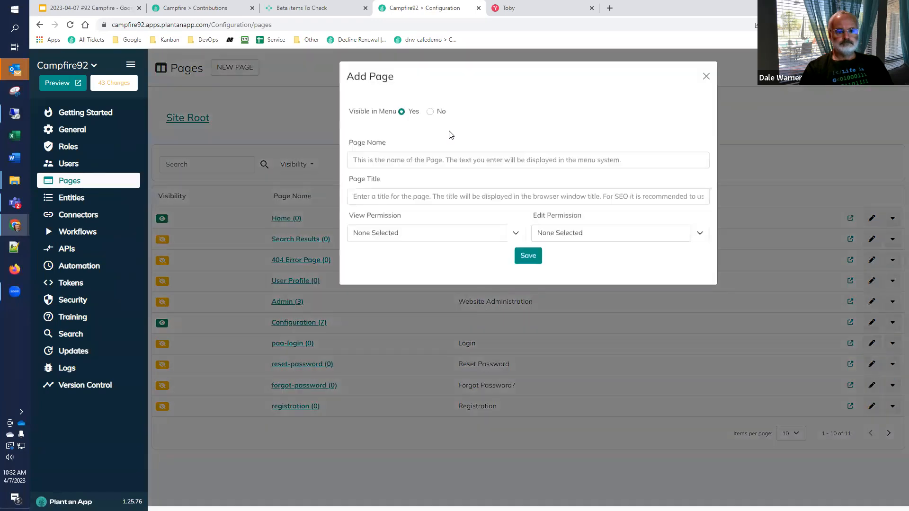
pyautogui.click(415, 161)
pyautogui.write('BS 3')
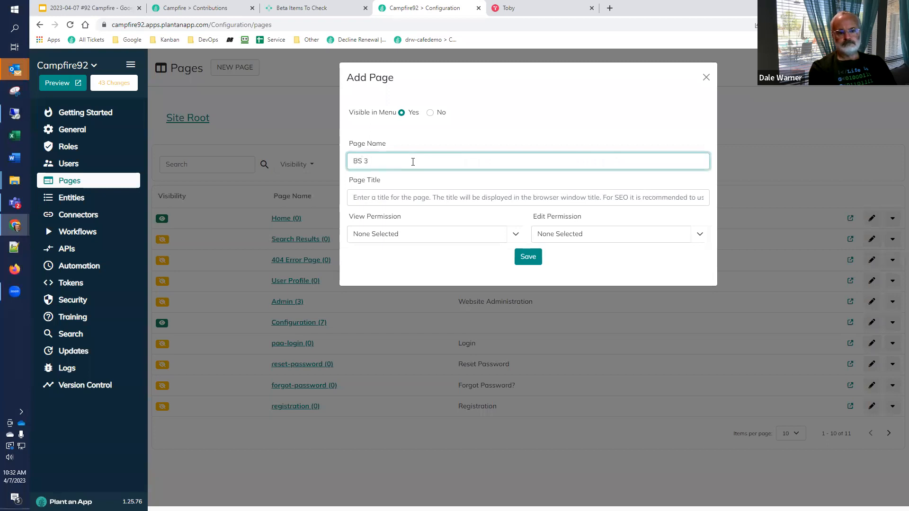
pyautogui.press('super+p')
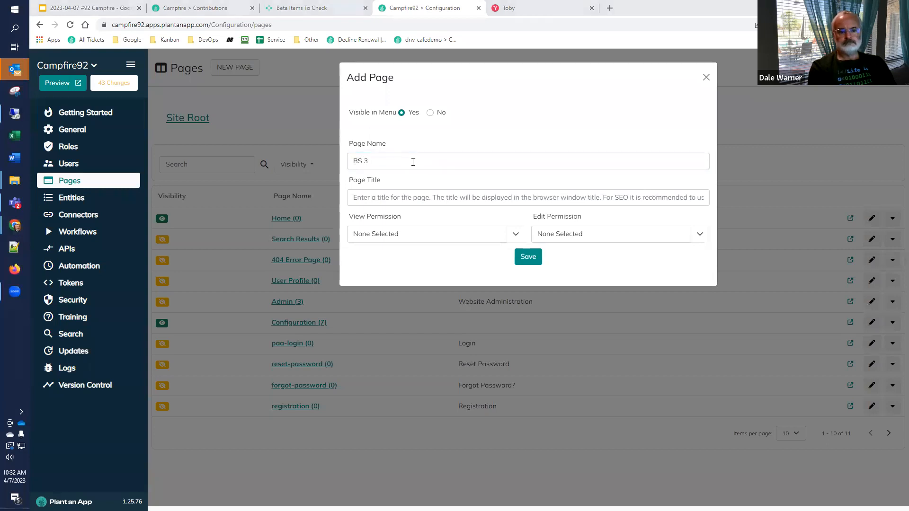
pyautogui.press('Escape')
pyautogui.write('Pg')
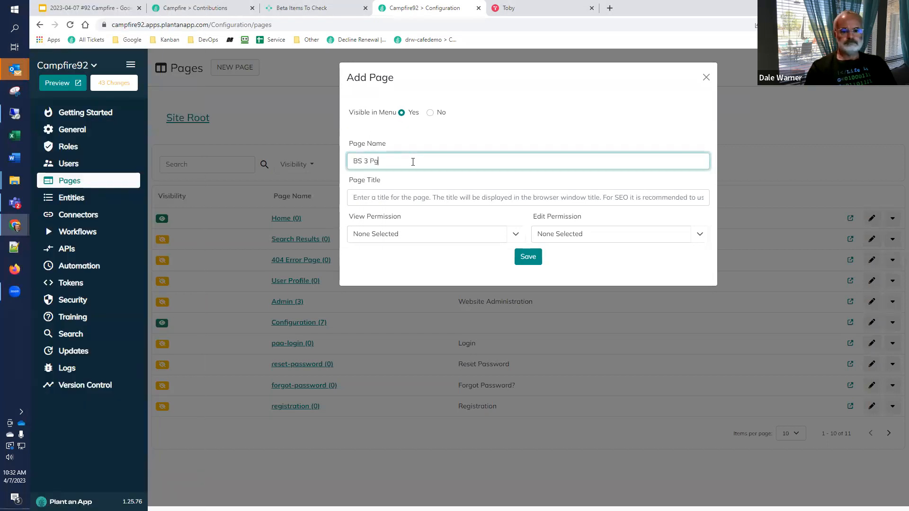
pyautogui.press('BackSpace')
pyautogui.write('age')
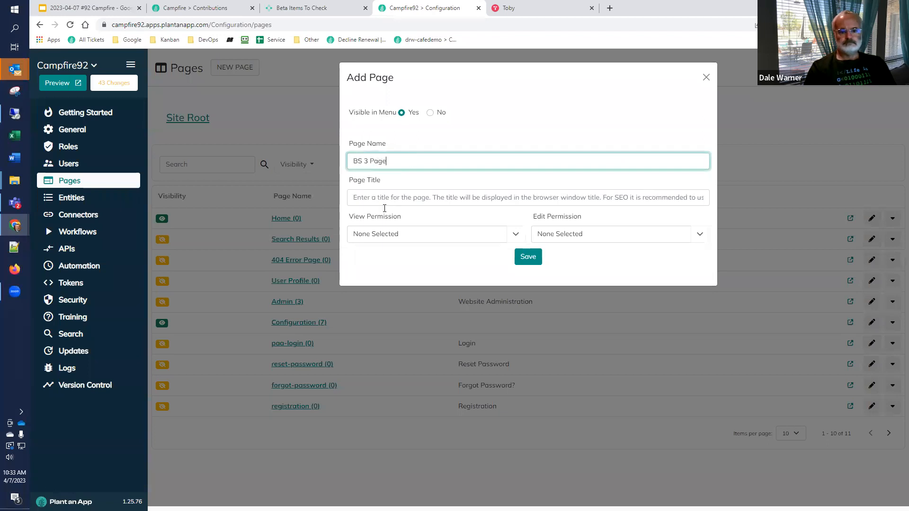
# Step: Give All Users view permission and all listed roles edit permission on the new page, and save it
pyautogui.click(438, 234)
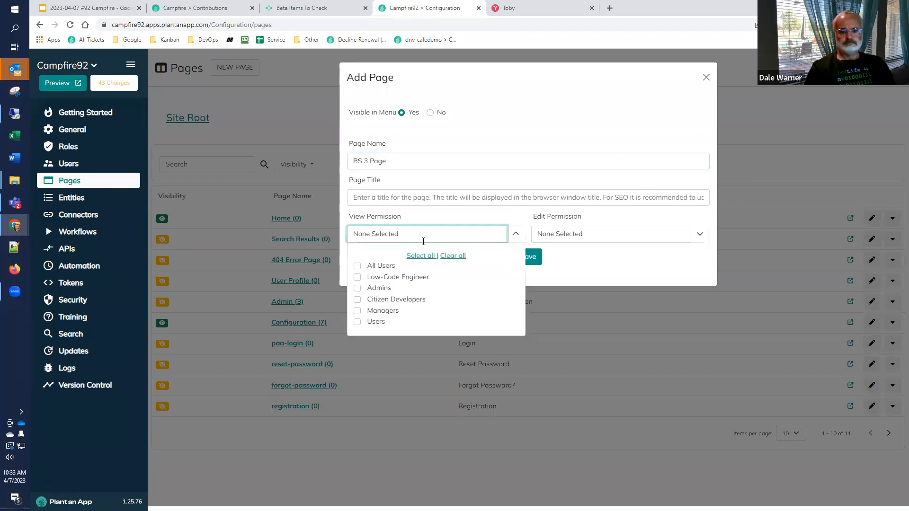
pyautogui.click(357, 266)
pyautogui.click(700, 234)
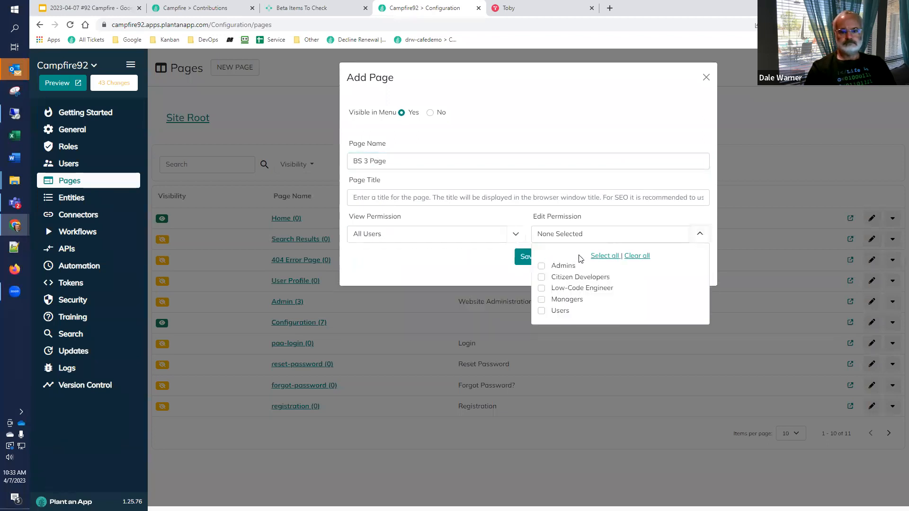
pyautogui.click(602, 257)
pyautogui.click(514, 267)
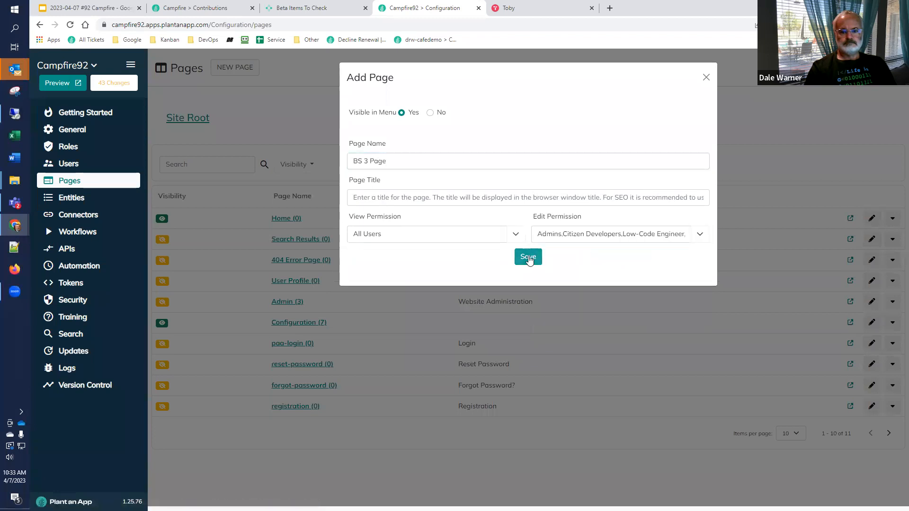
pyautogui.click(527, 258)
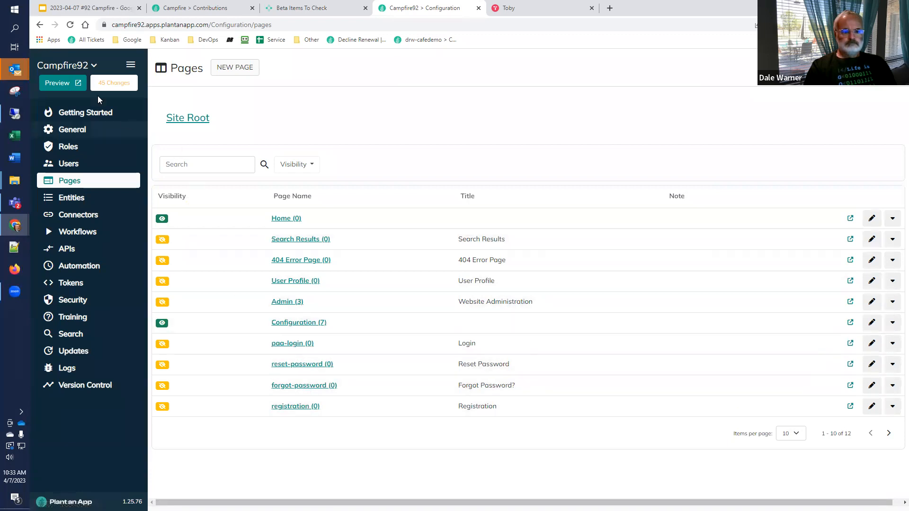
# Step: Open BS 3 Page in the site preview in place of the configuration site and switch the page to edit mode
pyautogui.click(68, 85)
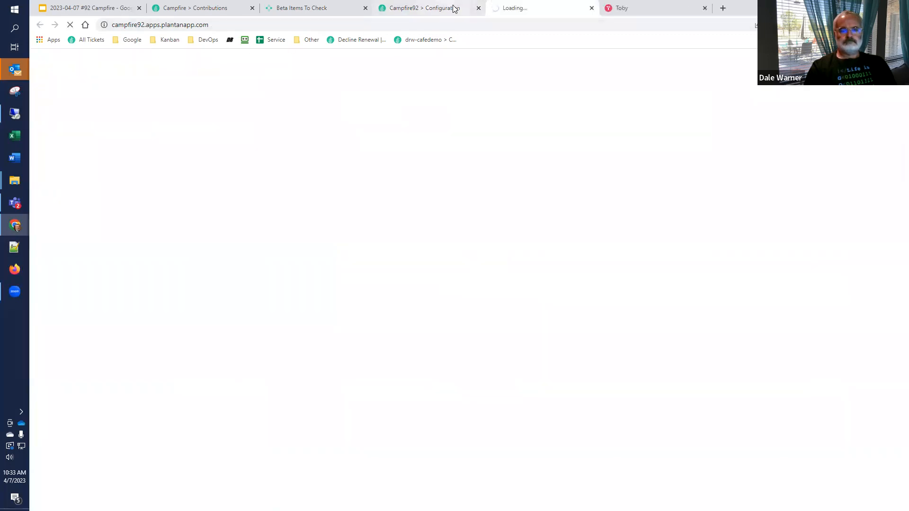
pyautogui.click(478, 8)
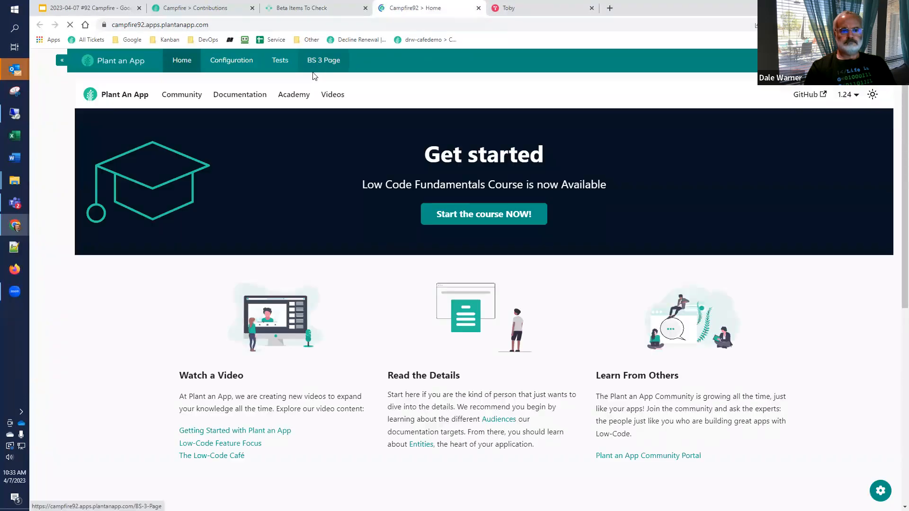
pyautogui.click(313, 72)
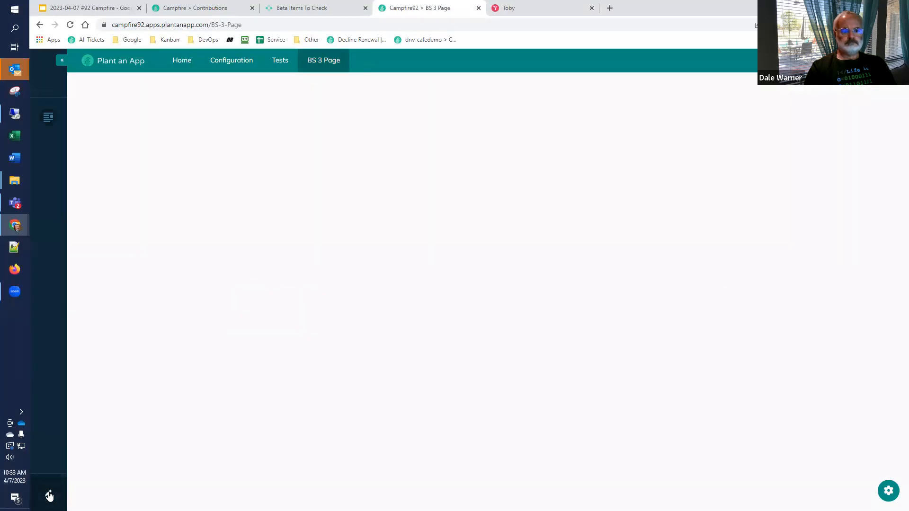
pyautogui.click(49, 496)
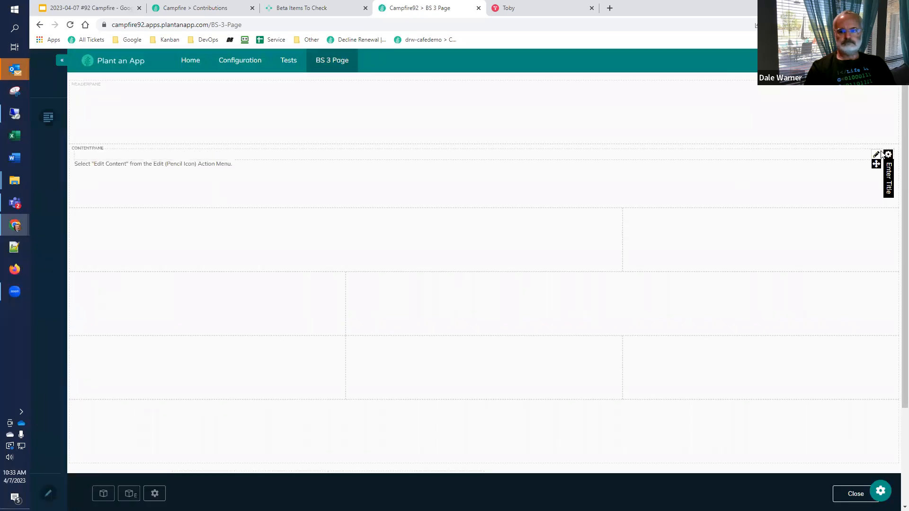
# Step: Add an avt Action Form module to BS 3 Page and initialize it from the Contact Form template
pyautogui.click(103, 494)
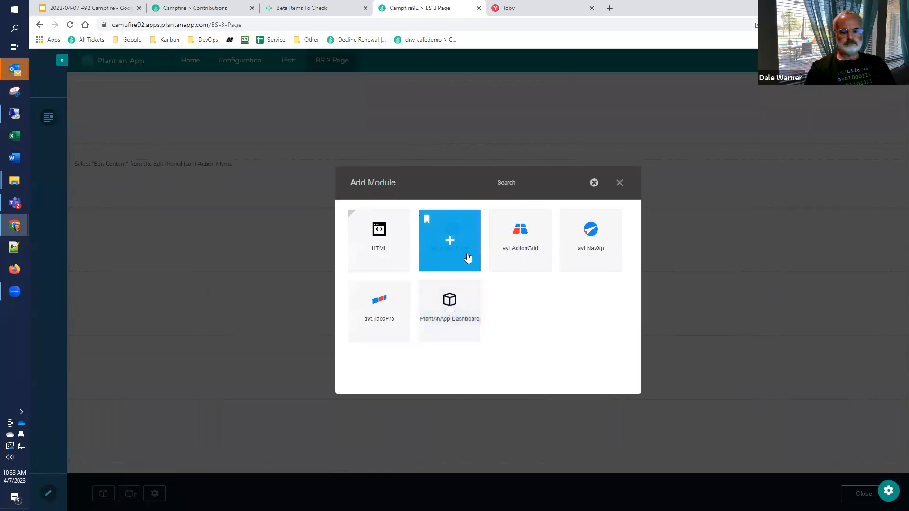
pyautogui.click(460, 258)
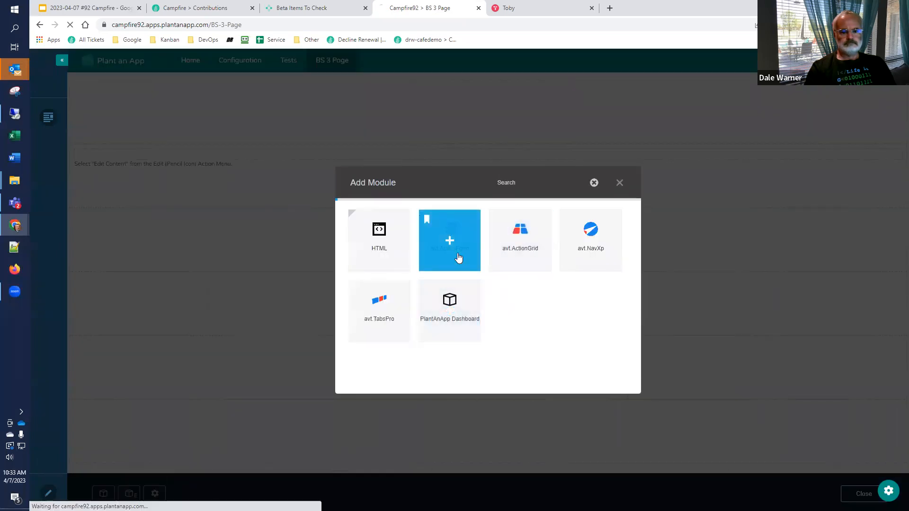
pyautogui.click(131, 194)
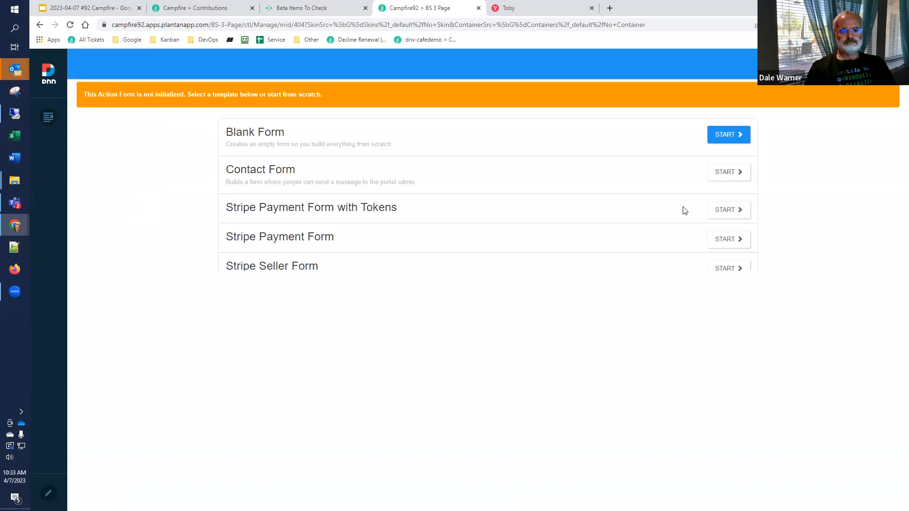
pyautogui.click(722, 173)
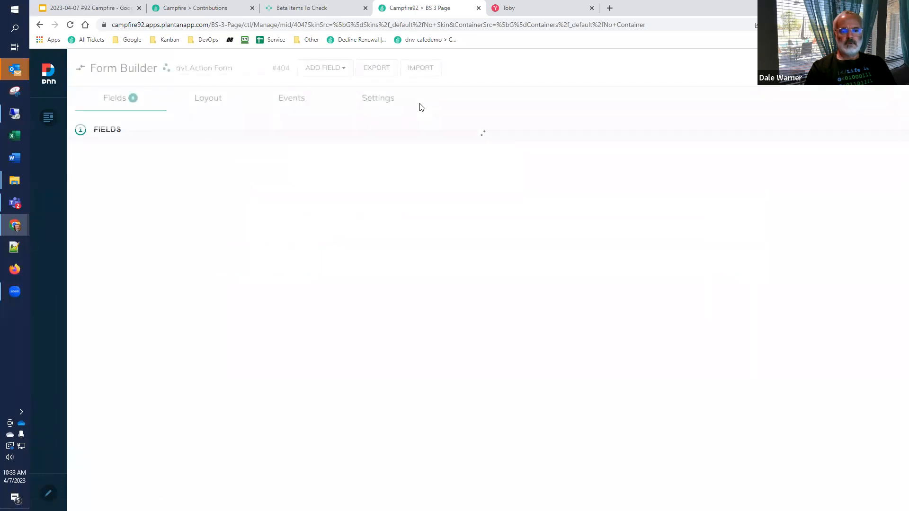
# Step: Set the contact form's rendering template to Bootstrap 3, save the form and return to BS 3 Page
pyautogui.click(379, 98)
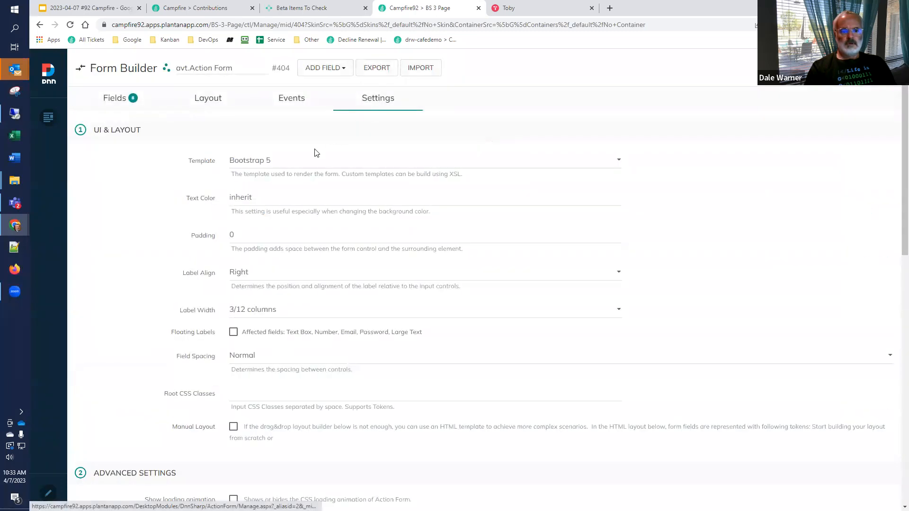
pyautogui.click(294, 164)
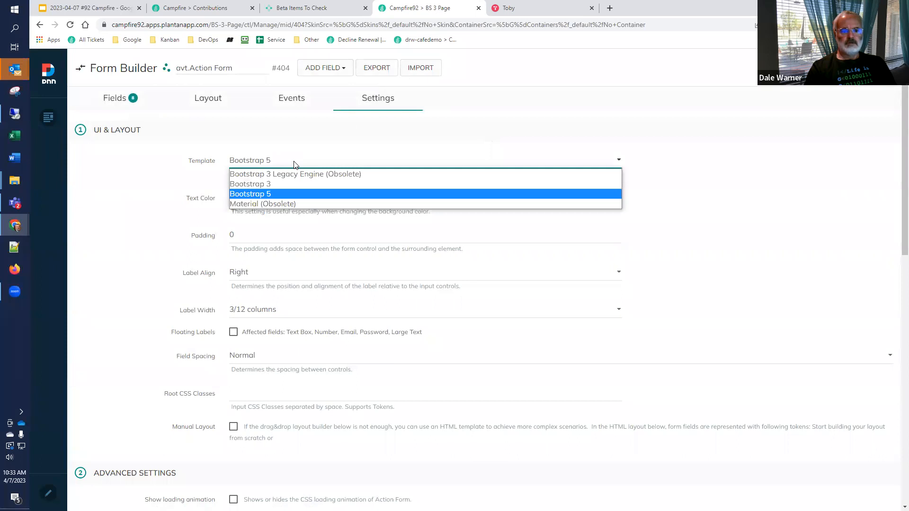
pyautogui.click(312, 187)
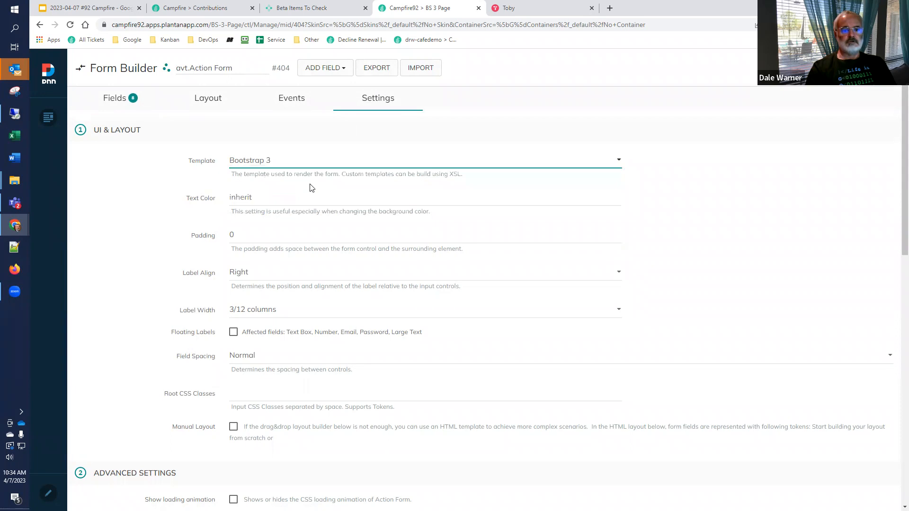
pyautogui.click(770, 128)
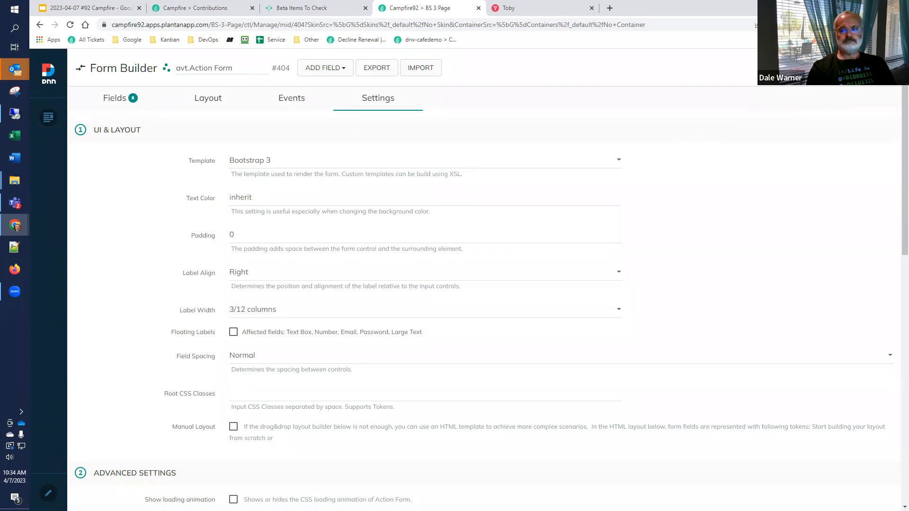
pyautogui.click(876, 67)
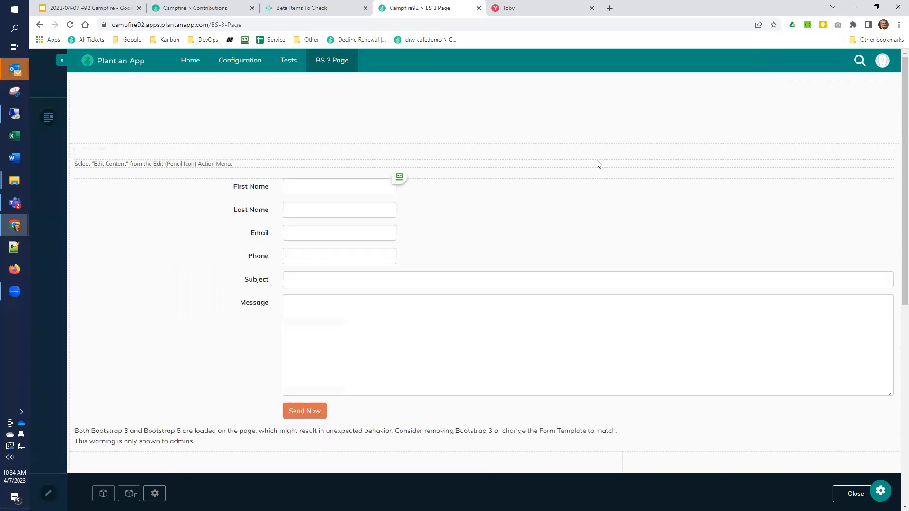
# Step: Delete the placeholder HTML module above the contact form and confirm the deletion
pyautogui.moveTo(589, 198)
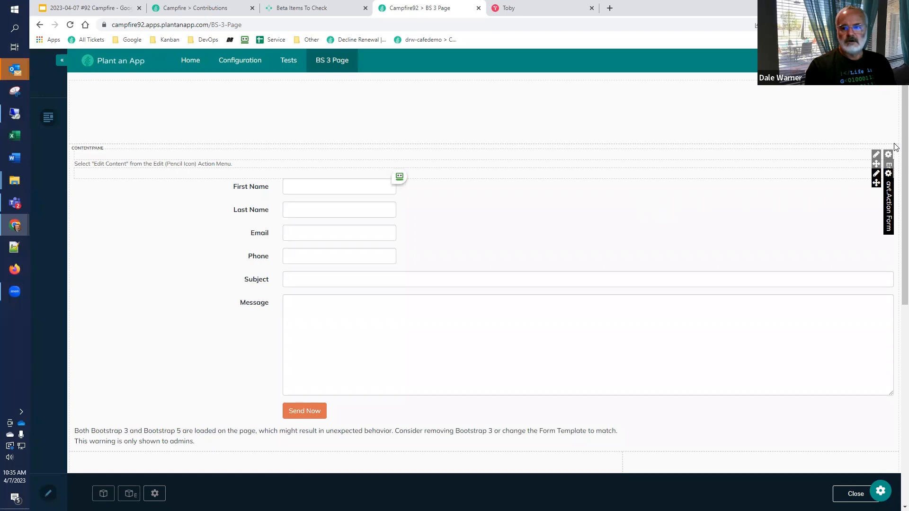
pyautogui.moveTo(888, 157)
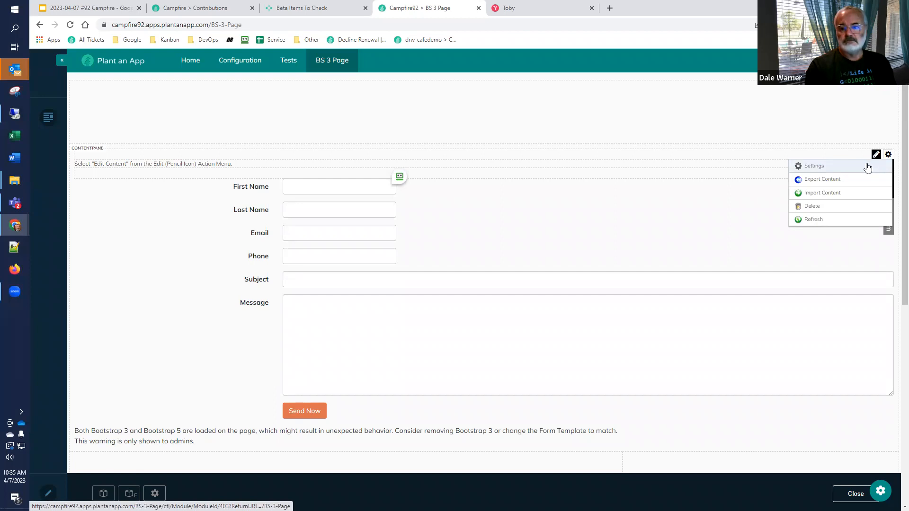
pyautogui.click(841, 207)
pyautogui.click(413, 318)
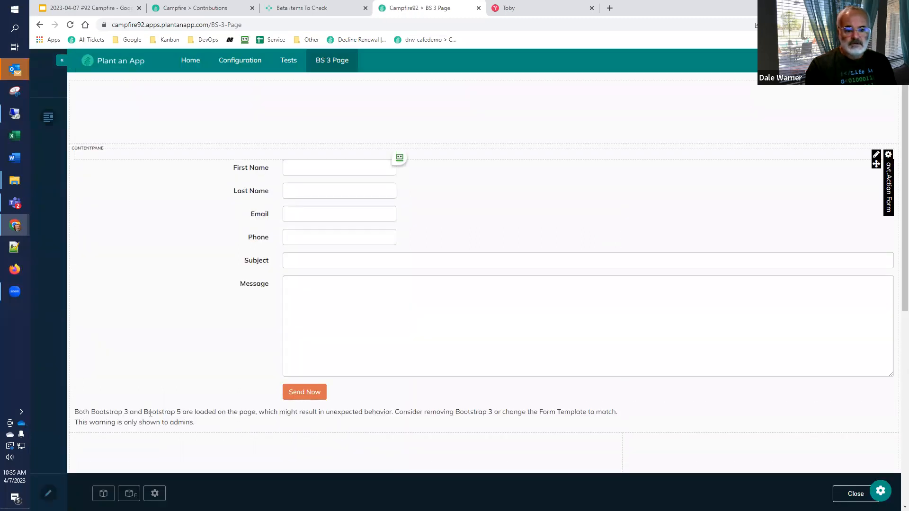
# Step: Change BS 3 Page's layout from the site default to "default" in its appearance settings and save the page
pyautogui.click(154, 494)
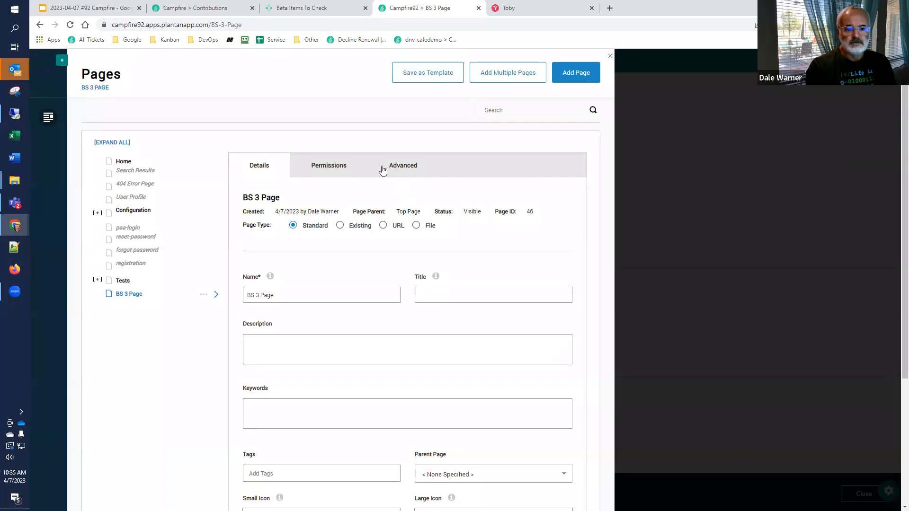
pyautogui.click(394, 165)
pyautogui.click(318, 191)
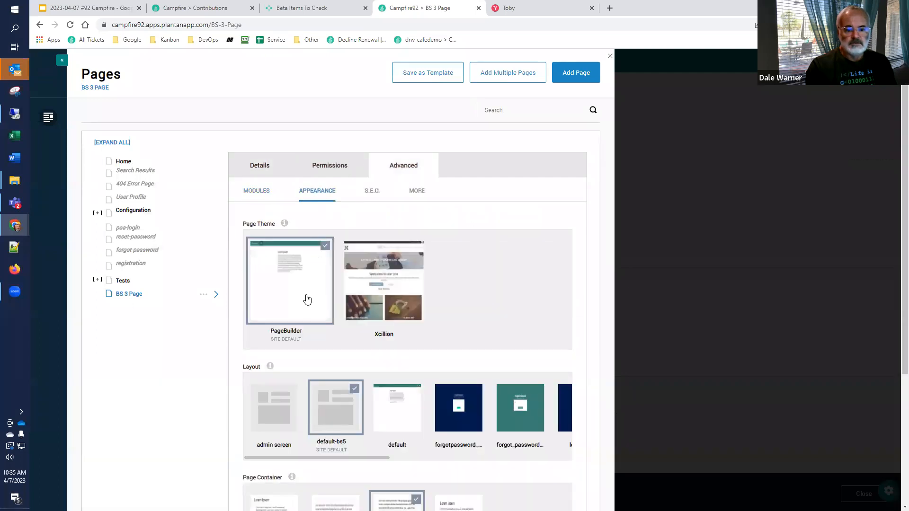
pyautogui.scroll(-4, 293, 303)
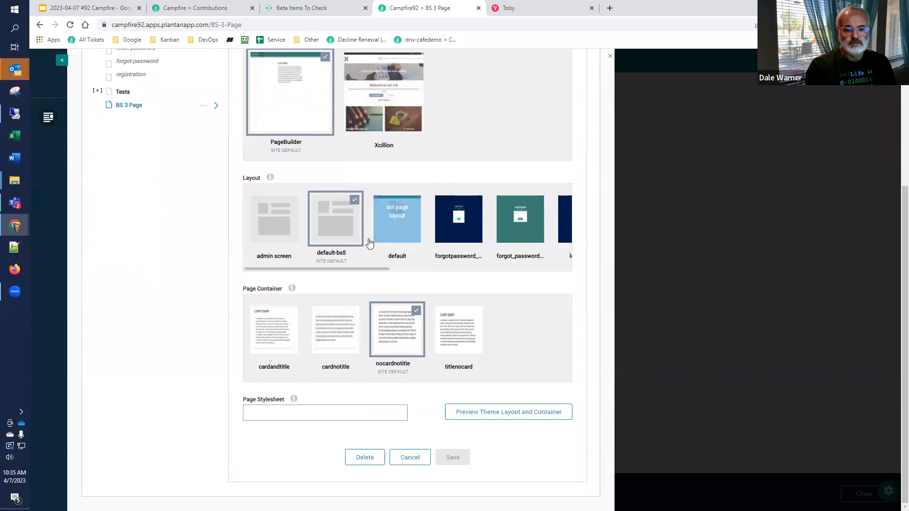
pyautogui.click(387, 239)
pyautogui.click(449, 458)
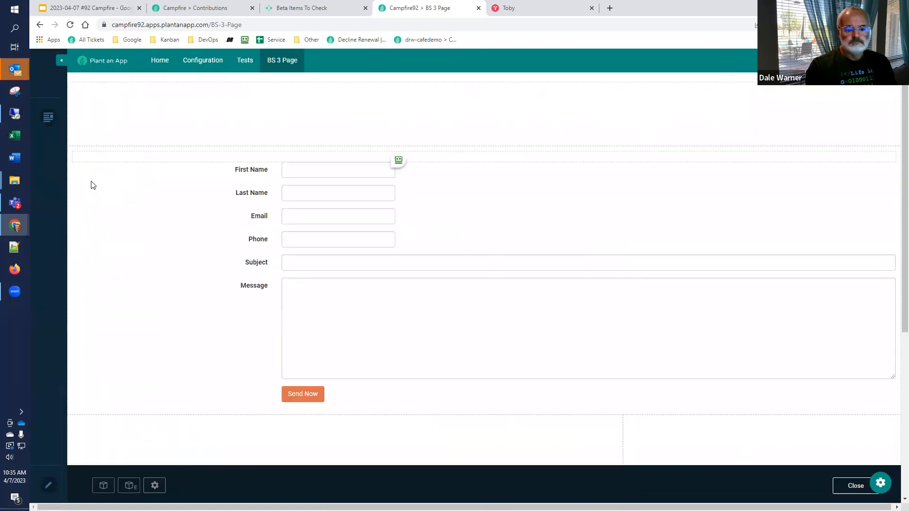
# Step: Look over the rendered Bootstrap 3 contact form and test its validation by submitting it empty
pyautogui.scroll(-4, 146, 248)
pyautogui.scroll(4, 152, 249)
pyautogui.click(302, 395)
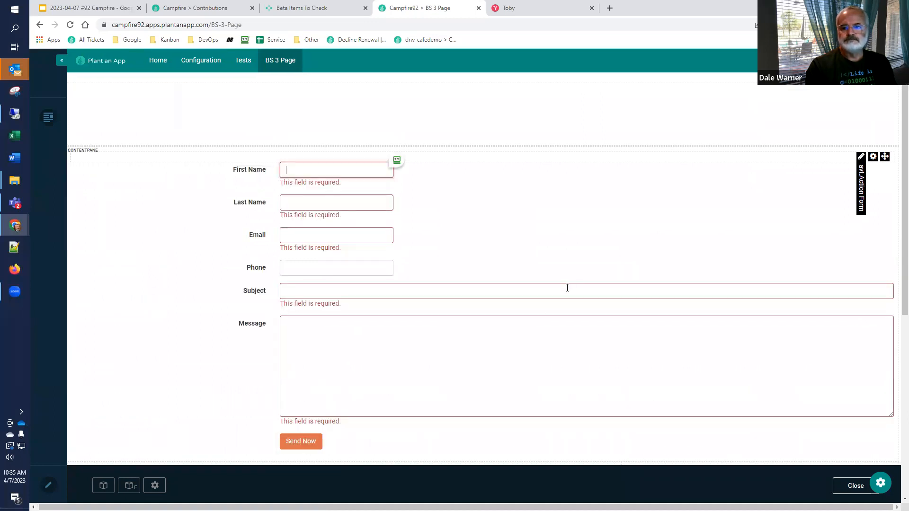
# Step: Submit the "Create a new form using the BS3 layout" result as performed as expected in the community portal, and close the submitted reports
pyautogui.click(310, 10)
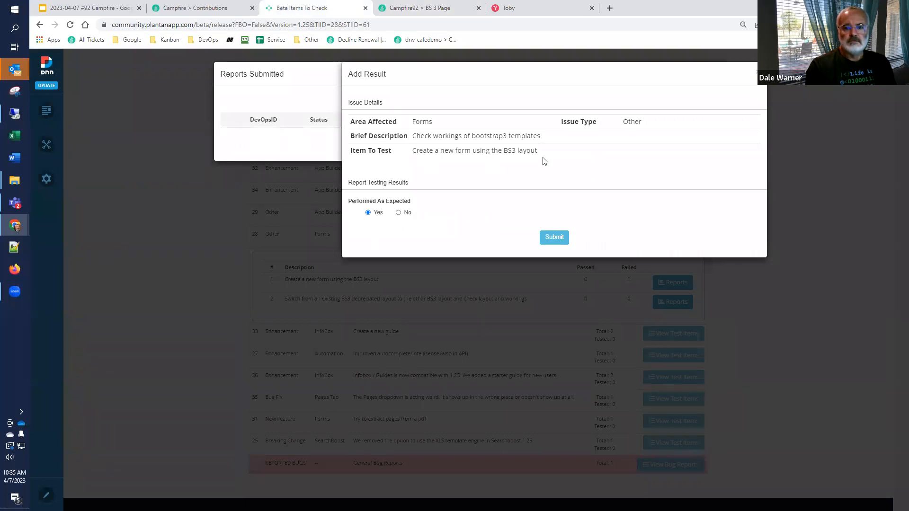
pyautogui.click(553, 240)
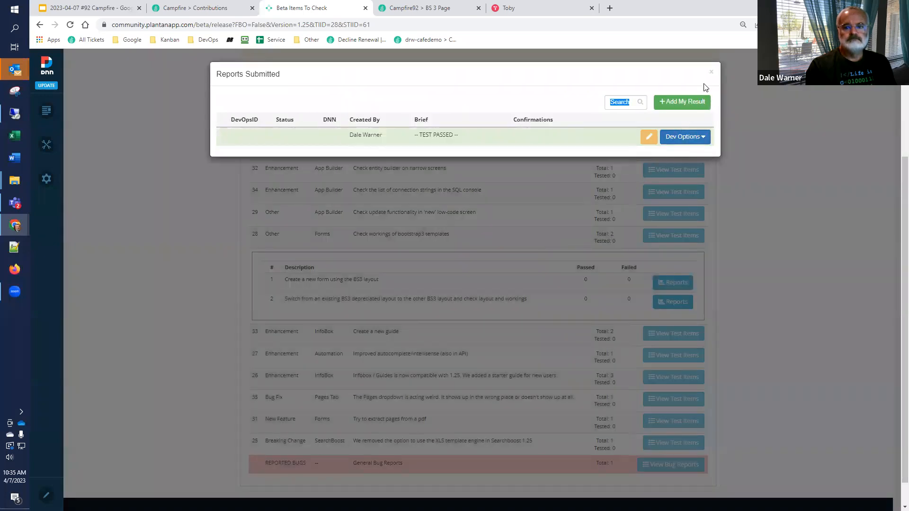
pyautogui.click(711, 73)
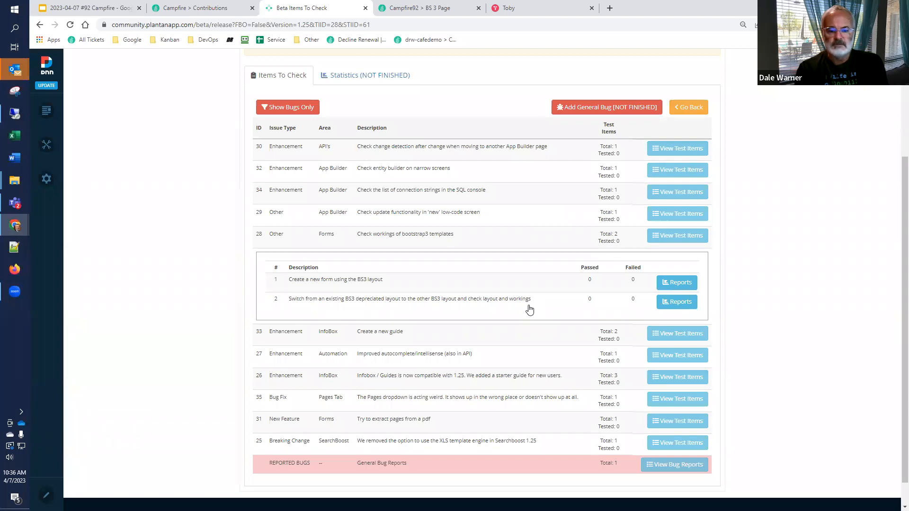
# Step: Open the contact form's Form Builder from BS 3 Page in a separate browser tab
pyautogui.click(428, 8)
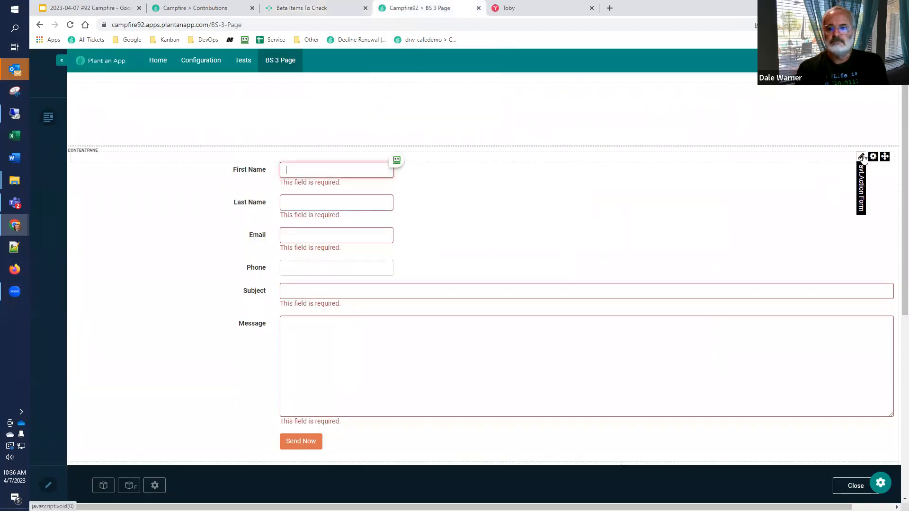
pyautogui.moveTo(860, 157)
pyautogui.rightClick(826, 181)
pyautogui.click(838, 188)
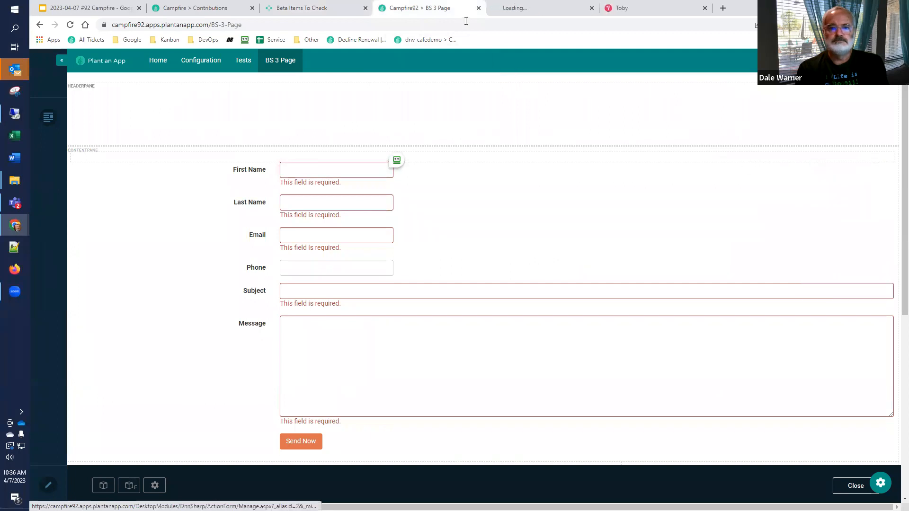
pyautogui.click(516, 8)
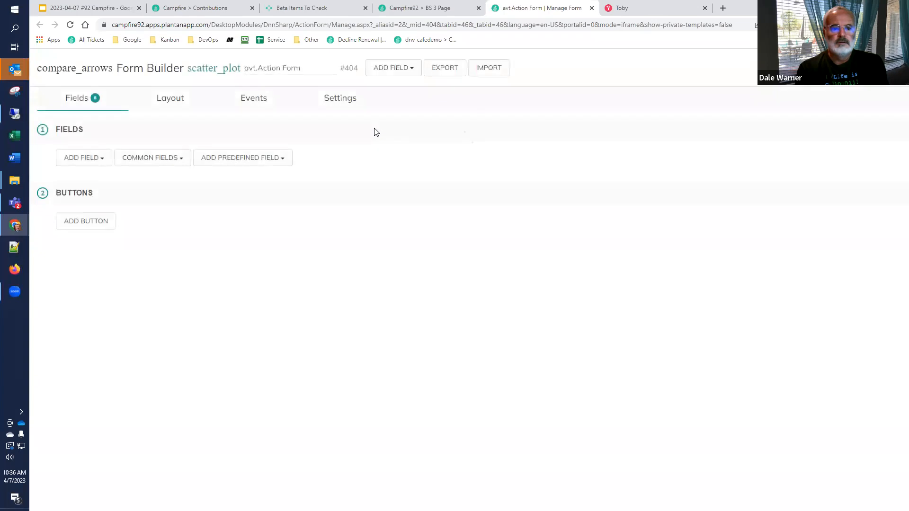
# Step: Set the form template to Bootstrap 3 Legacy Engine (Obsolete) and reload BS 3 Page to check the rendering
pyautogui.click(337, 98)
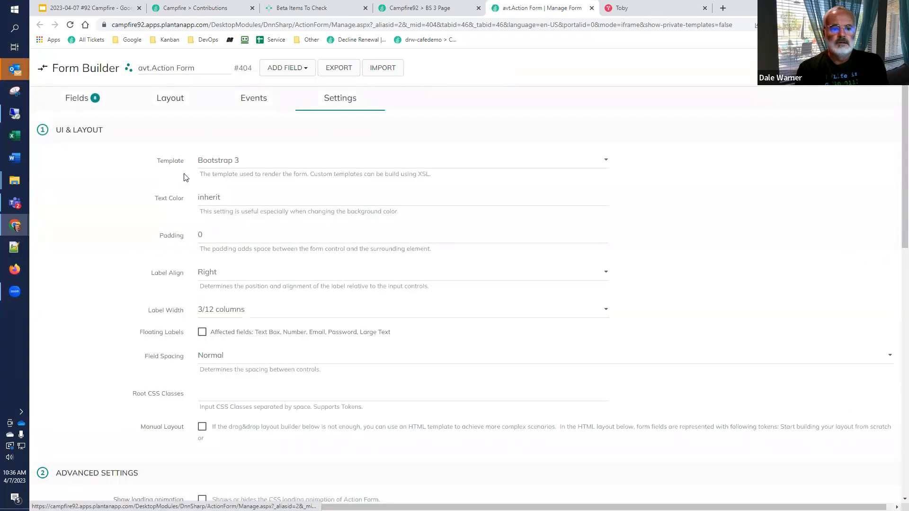
pyautogui.click(247, 161)
pyautogui.click(247, 174)
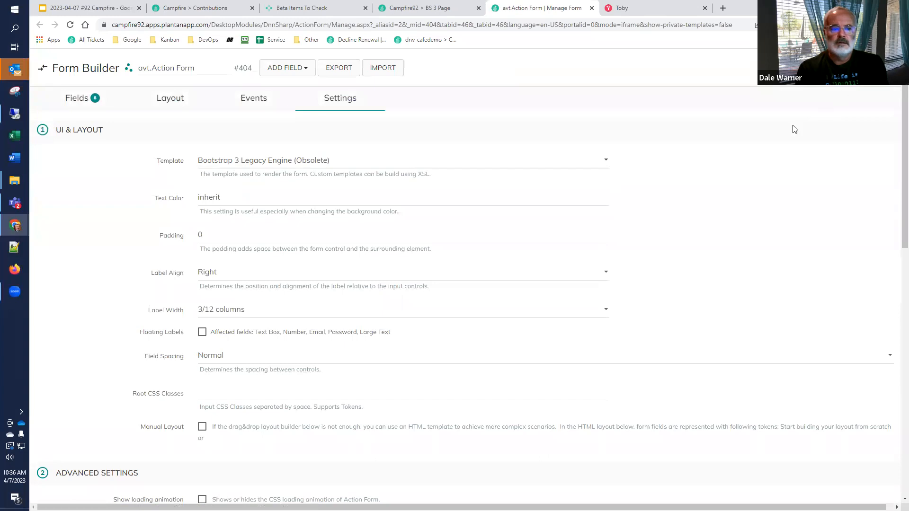
pyautogui.click(417, 8)
pyautogui.click(70, 25)
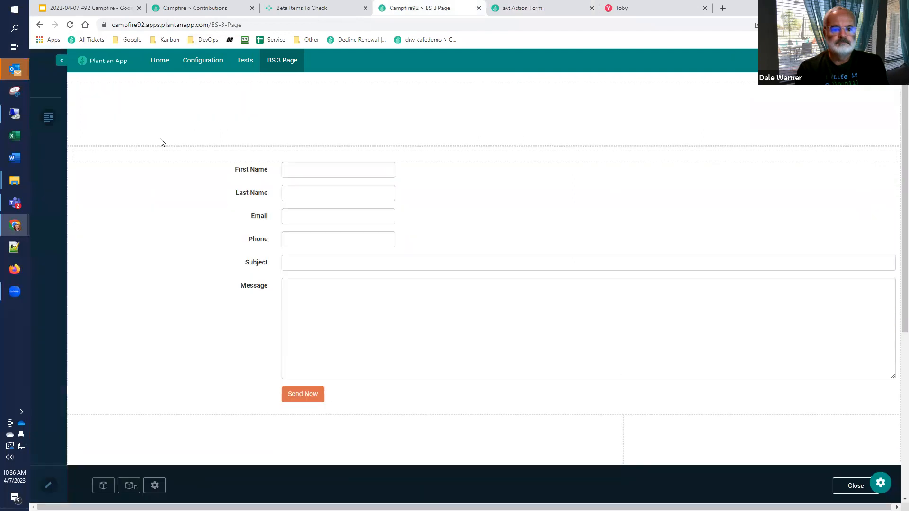
# Step: Add a Currency (Obsolete) field to the contact form in the Form Builder and collapse its settings
pyautogui.click(516, 9)
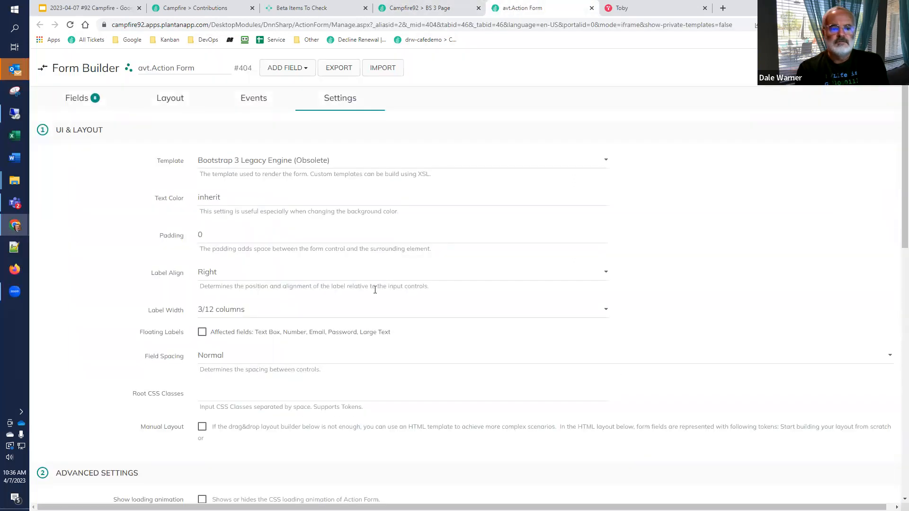
pyautogui.click(71, 98)
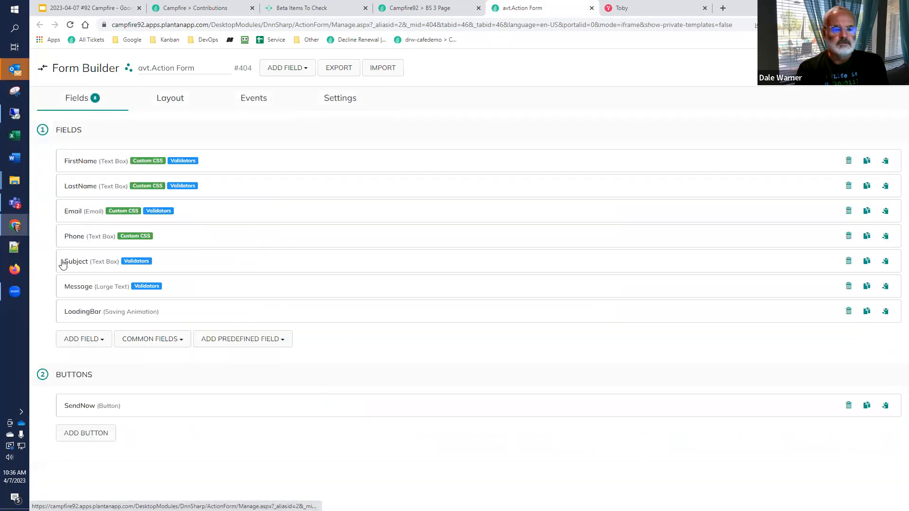
pyautogui.click(85, 350)
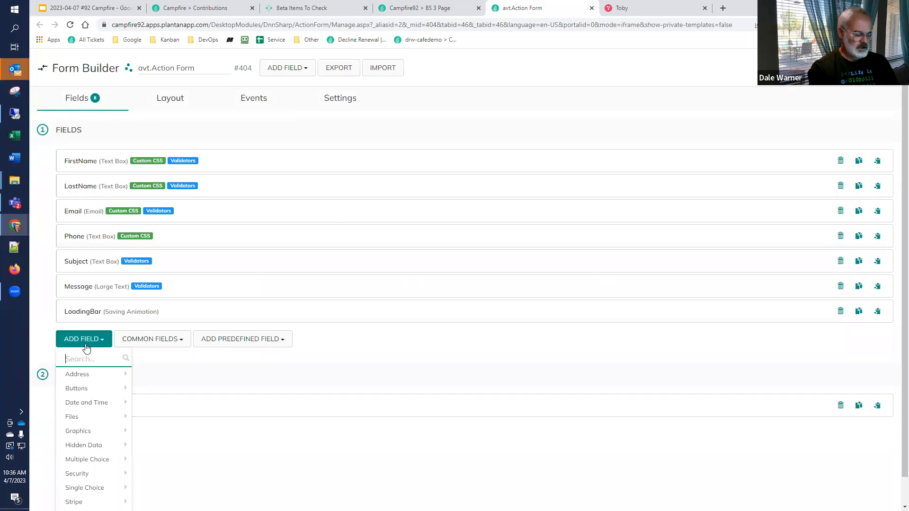
pyautogui.write('curr')
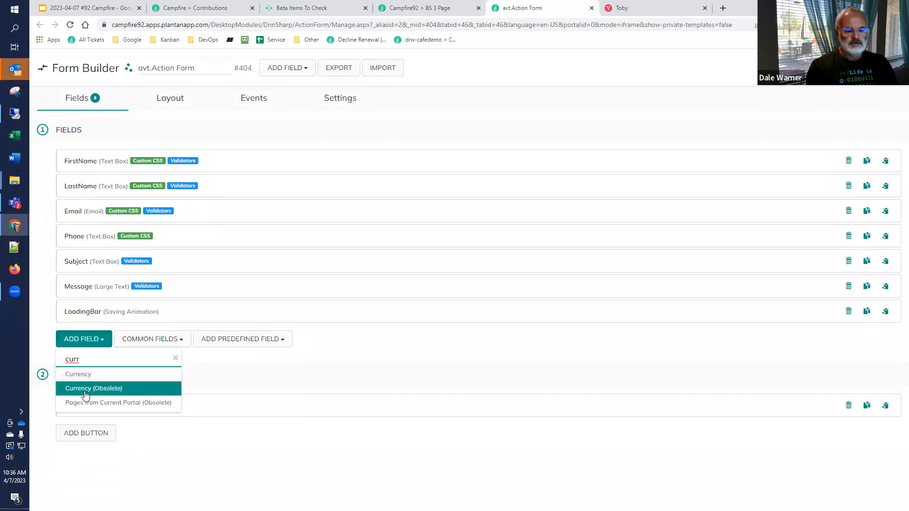
pyautogui.click(86, 388)
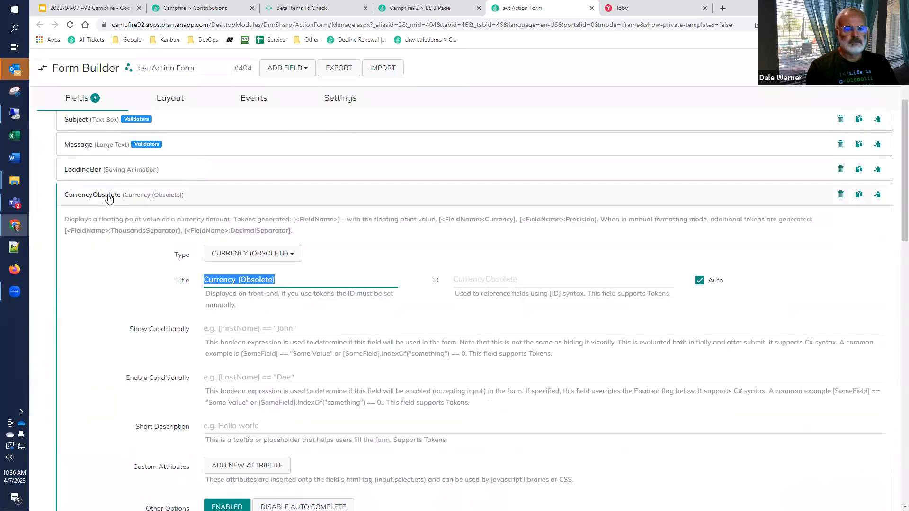
pyautogui.click(109, 195)
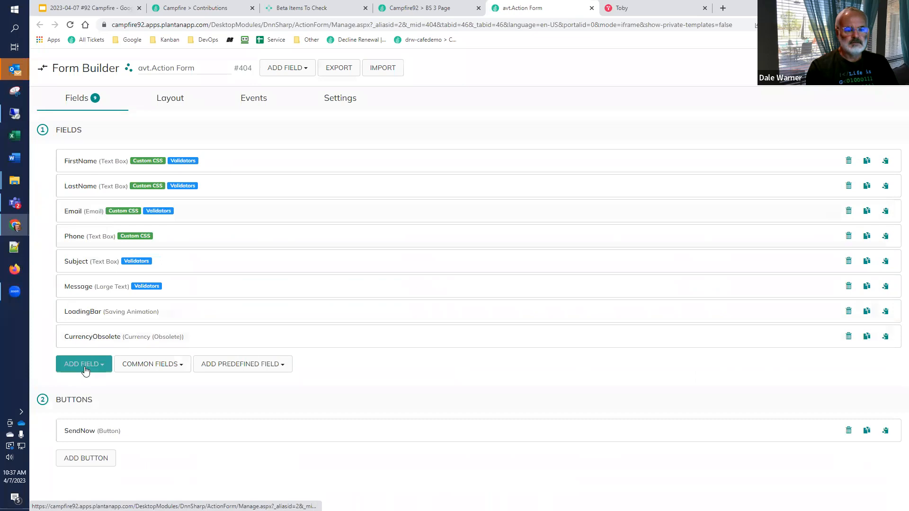
# Step: Add a Date And Time (Deprecated) field to the contact form and save the form
pyautogui.click(85, 366)
pyautogui.write('go')
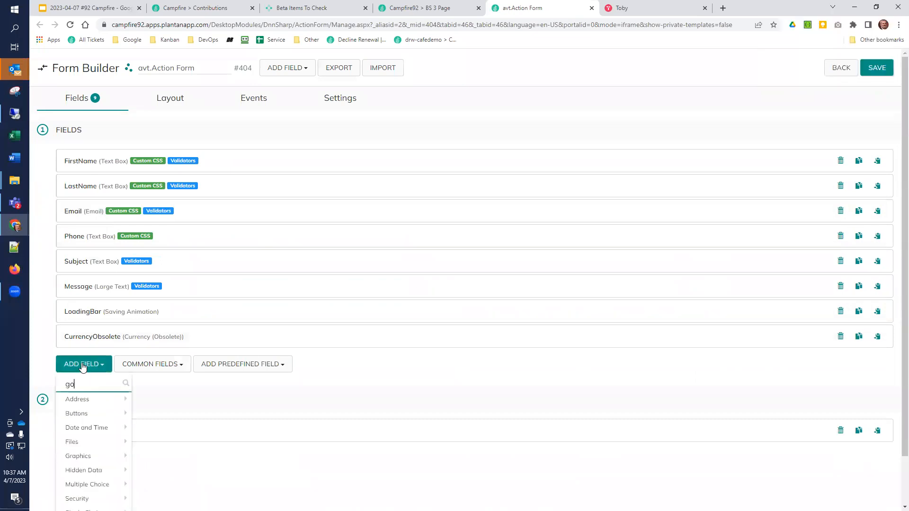
pyautogui.press('BackSpace')
pyautogui.press('BackSpace')
pyautogui.write('date')
pyautogui.click(88, 414)
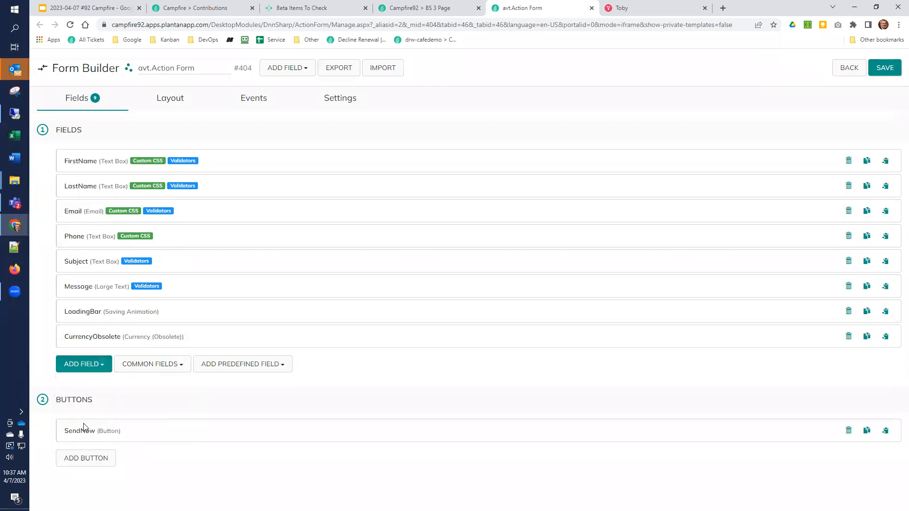
pyautogui.click(874, 68)
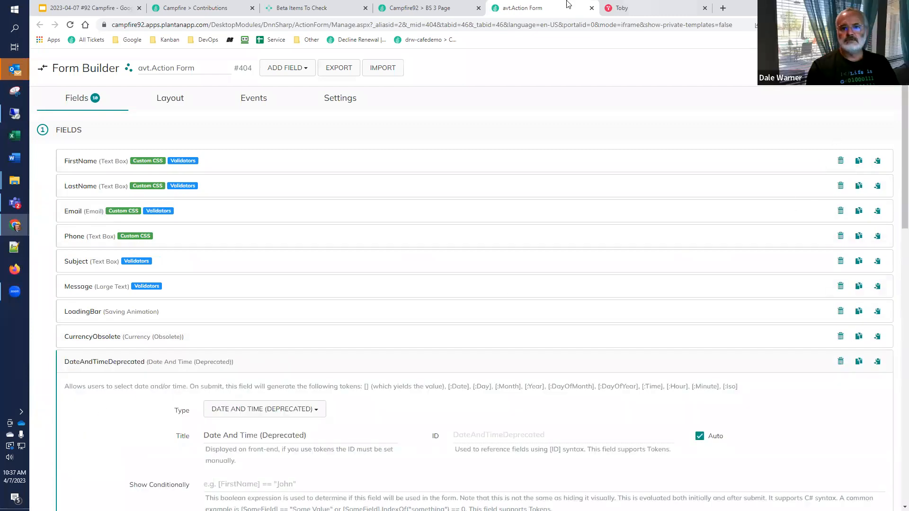
# Step: Reload BS 3 Page to check how the added Currency and Date And Time fields render on the contact form
pyautogui.click(458, 9)
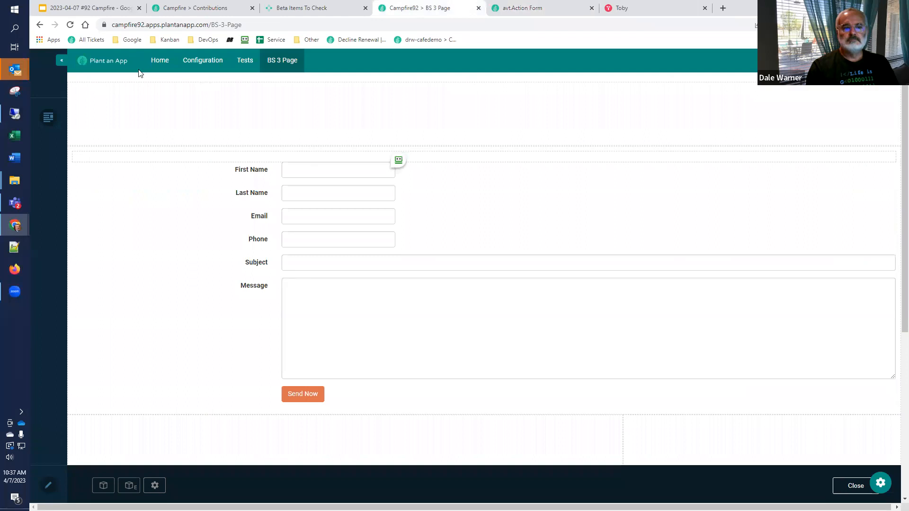
pyautogui.click(70, 25)
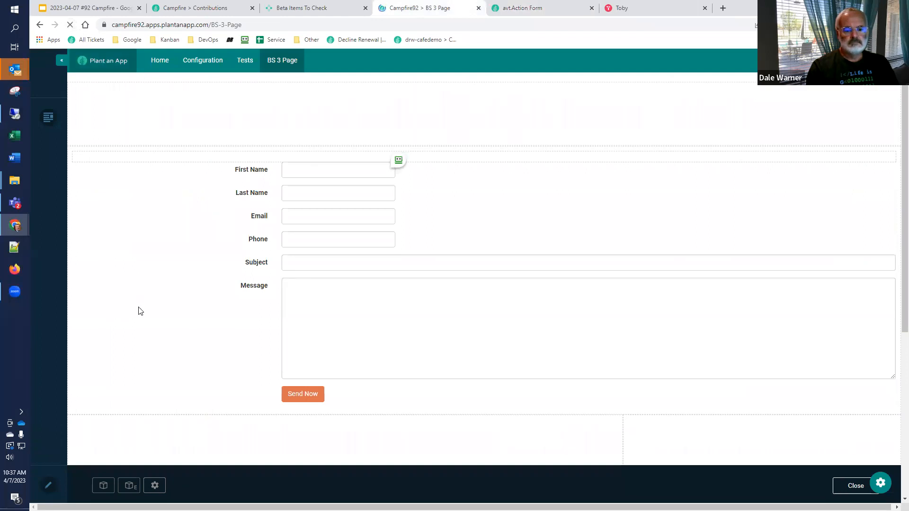
pyautogui.click(358, 421)
pyautogui.click(347, 439)
pyautogui.click(376, 416)
pyautogui.click(345, 418)
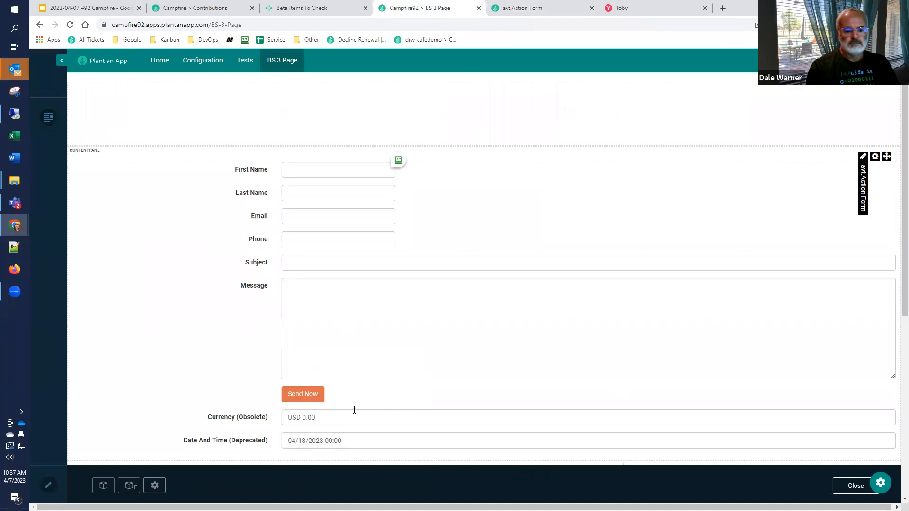
# Step: Enter 3.00 in the Currency (Obsolete) field, leave the date unchanged, and try to submit the contact form with the required fields empty
pyautogui.click(328, 413)
pyautogui.write('3.0')
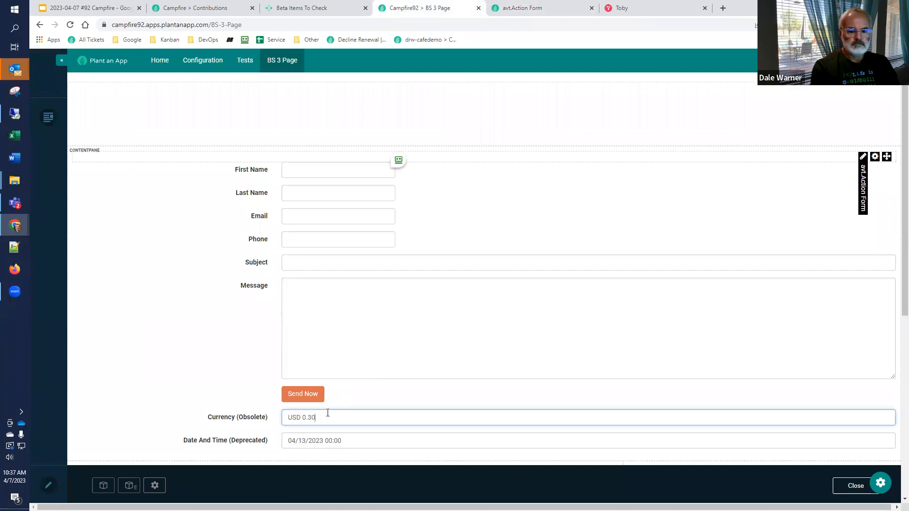
pyautogui.write('0')
pyautogui.press('Tab')
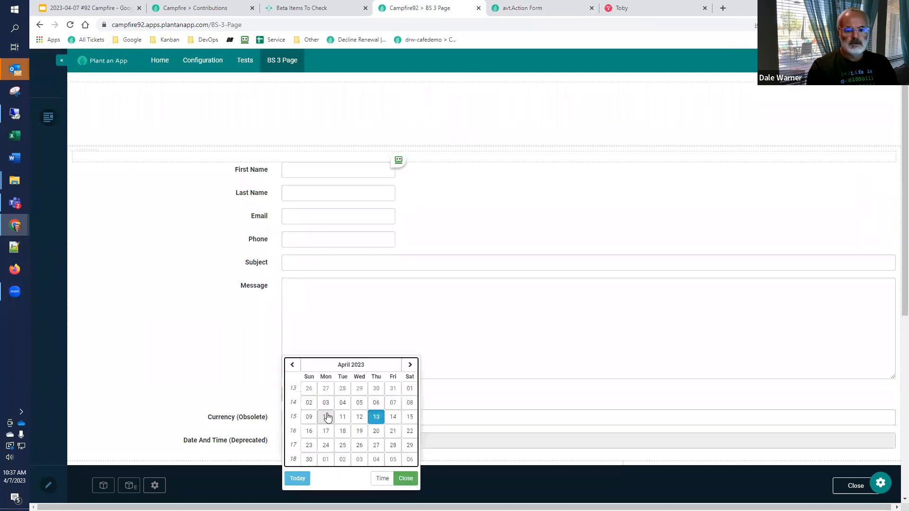
pyautogui.click(556, 389)
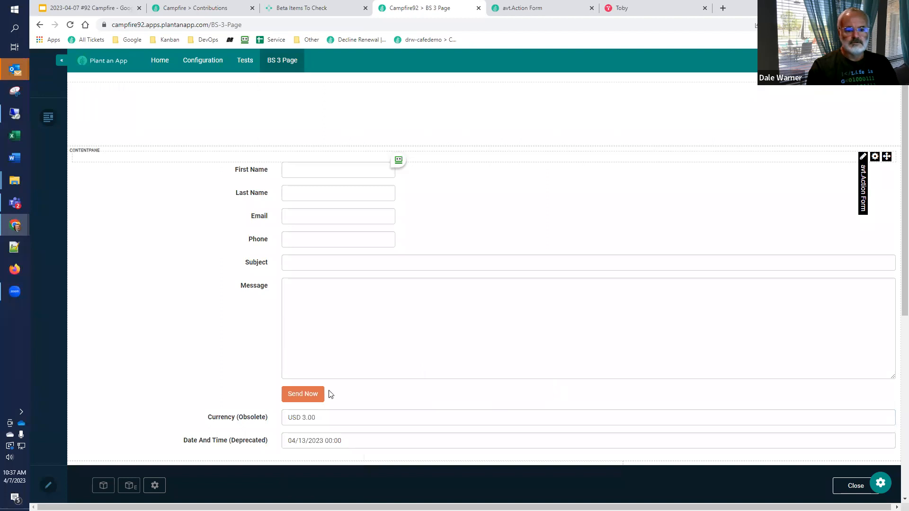
pyautogui.click(294, 397)
pyautogui.scroll(-3, 200, 354)
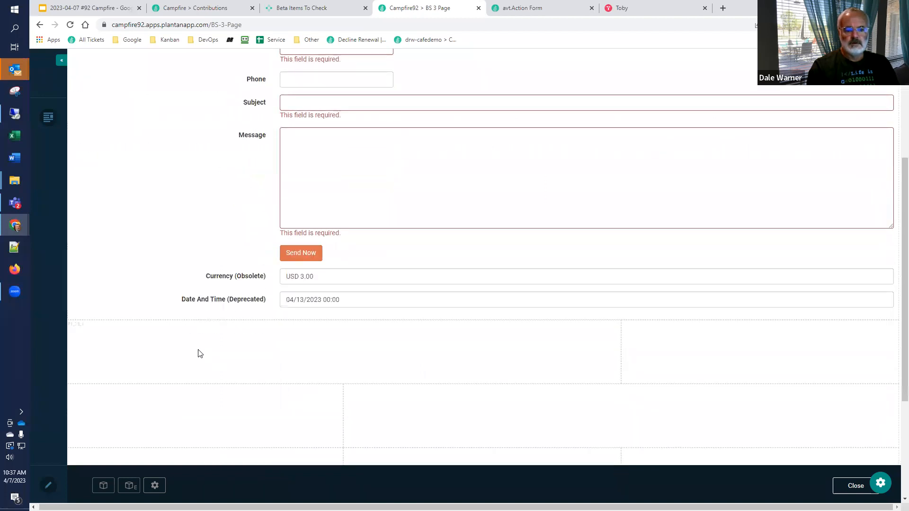
pyautogui.scroll(4, 204, 346)
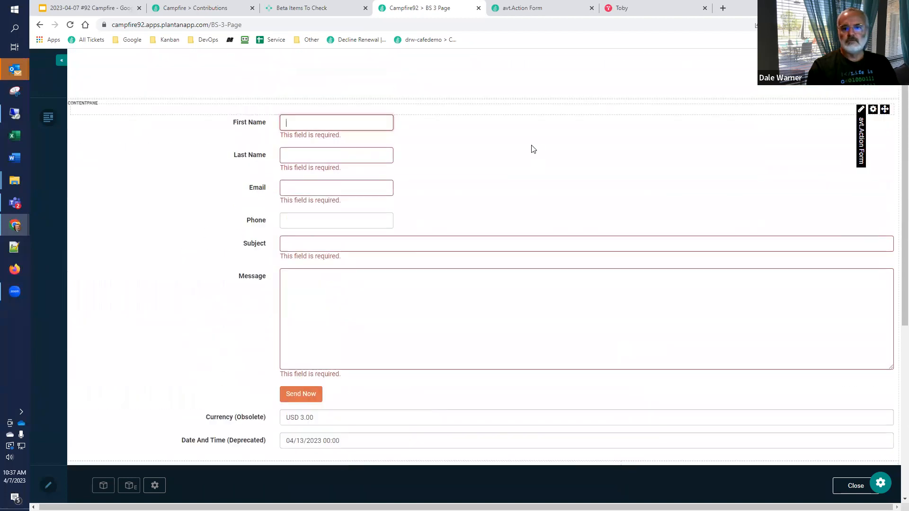
# Step: Set the contact form's template to Bootstrap 3 in the Form Builder's UI & Layout settings
pyautogui.click(557, 8)
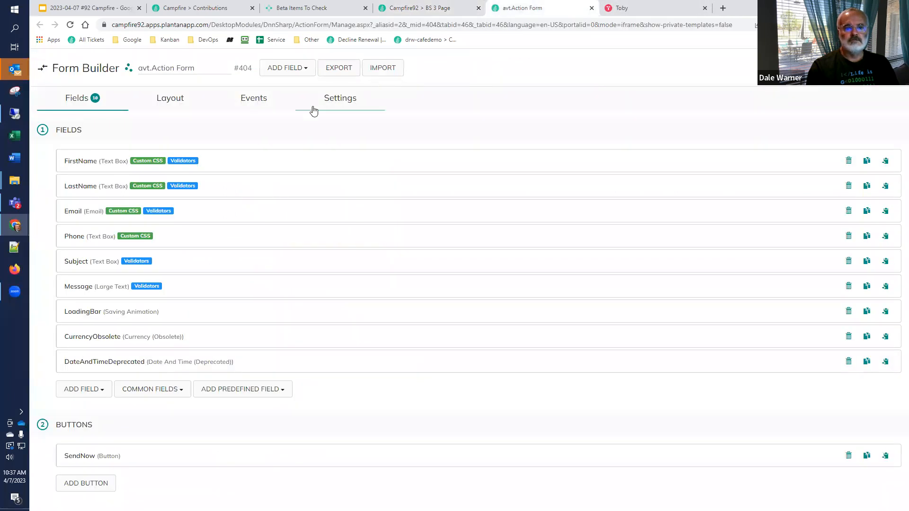
pyautogui.click(337, 102)
pyautogui.click(301, 164)
pyautogui.click(280, 182)
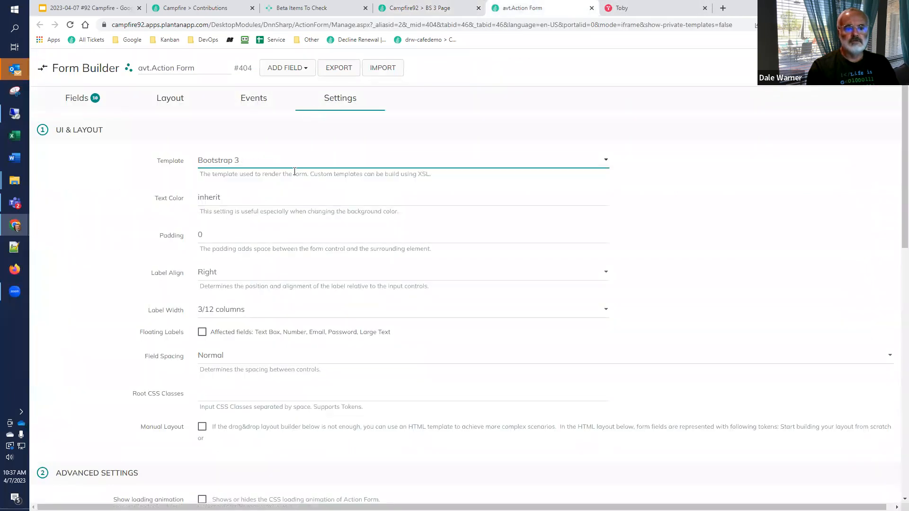
pyautogui.click(496, 138)
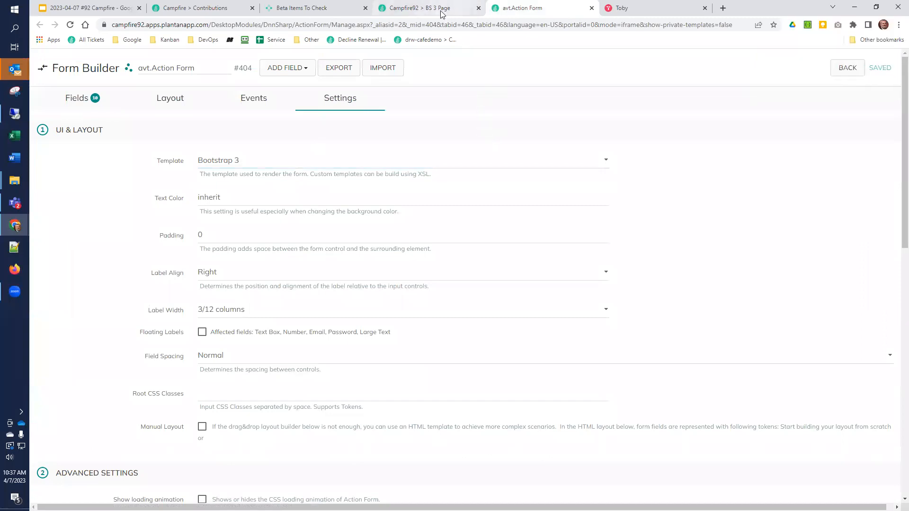
pyautogui.click(344, 157)
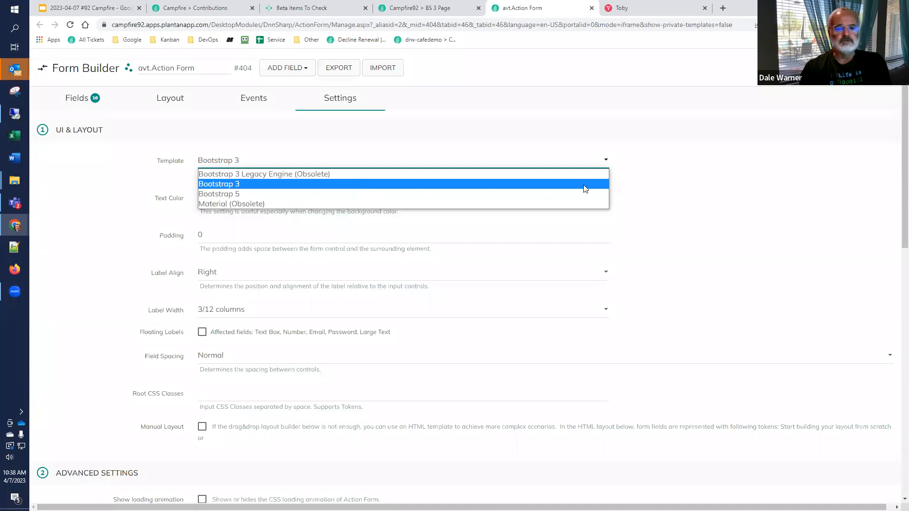
pyautogui.click(260, 184)
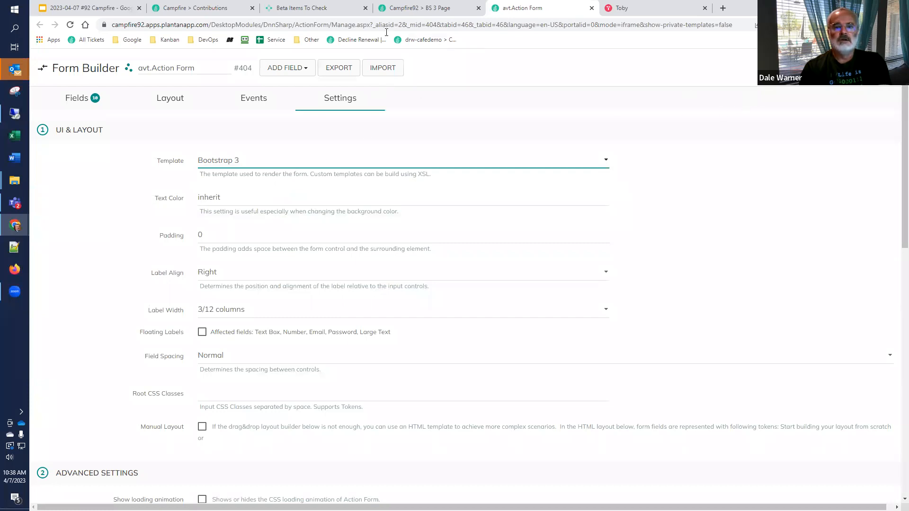
# Step: Reload BS 3 Page and copy the template name "bootstrap-razor" from the error text
pyautogui.click(419, 8)
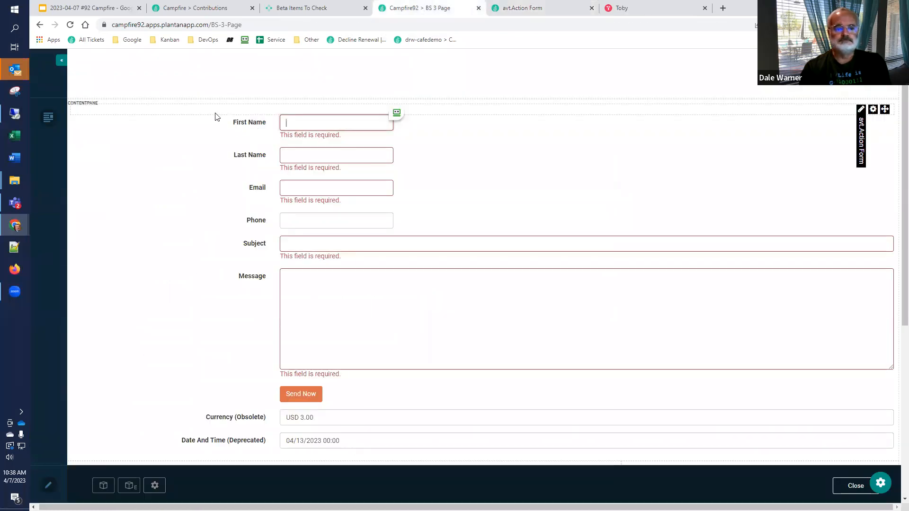
pyautogui.click(70, 25)
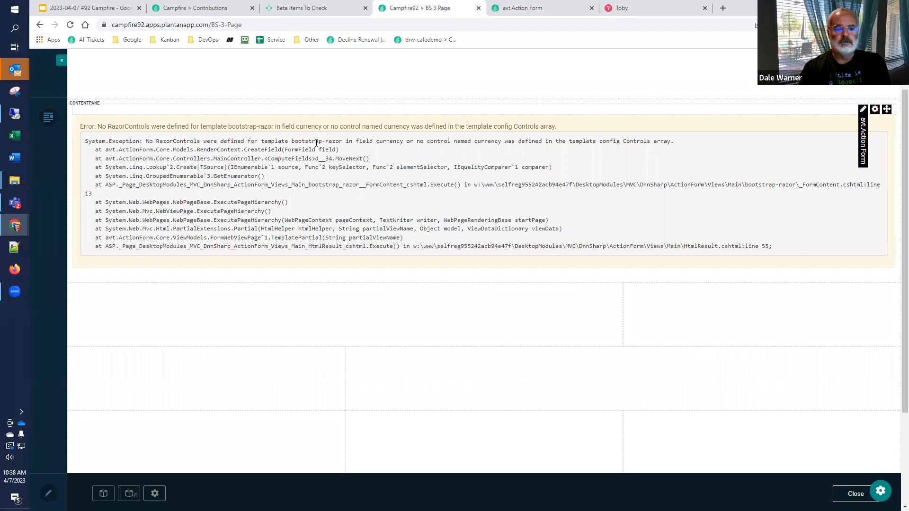
pyautogui.moveTo(292, 141); pyautogui.dragTo(342, 142)
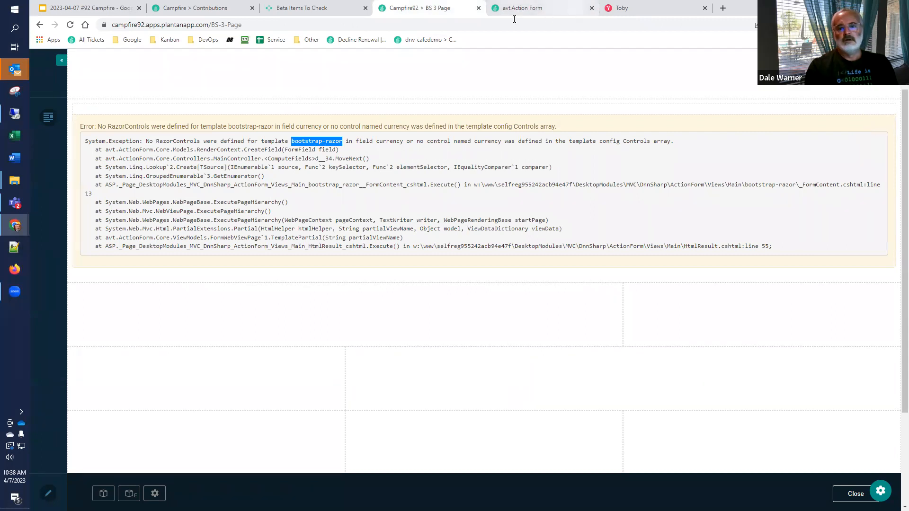
# Step: Expand the CurrencyObsolete field in the Form Builder and copy its title, "Currency (Obsolete)"
pyautogui.click(539, 9)
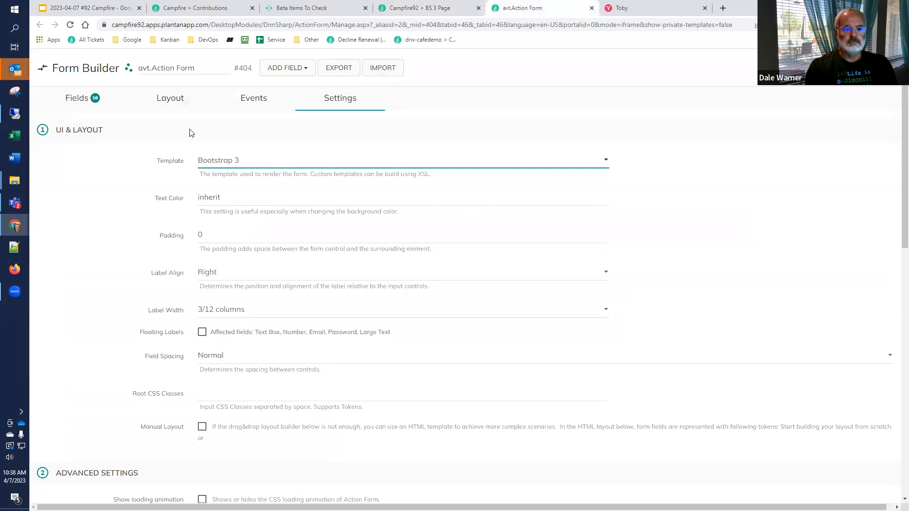
pyautogui.click(85, 103)
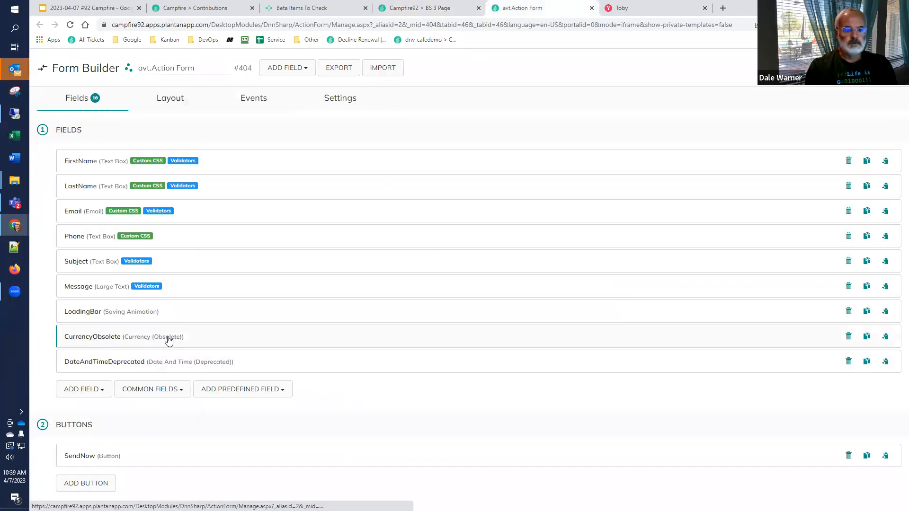
pyautogui.click(182, 340)
pyautogui.click(182, 341)
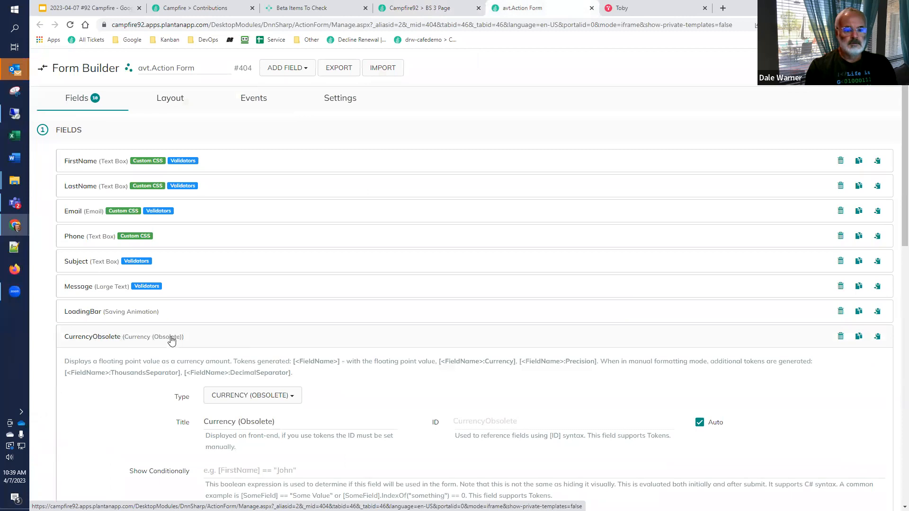
pyautogui.click(144, 341)
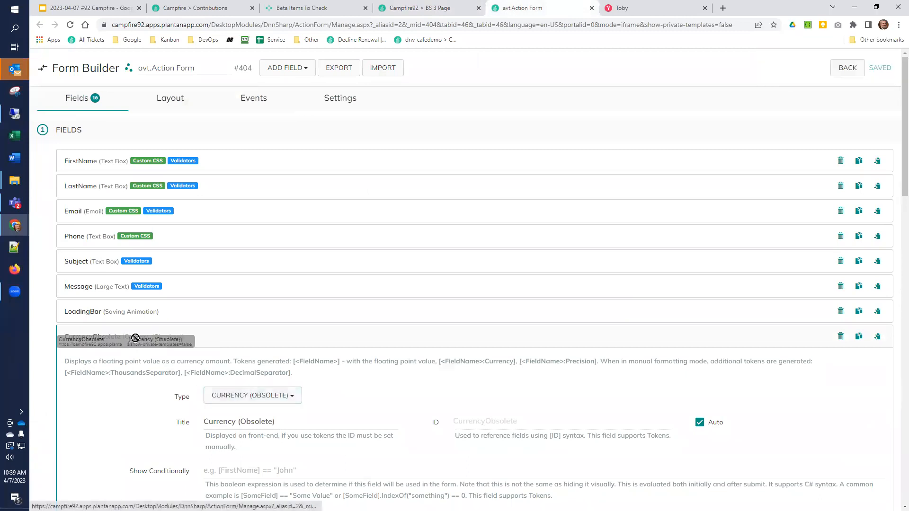
pyautogui.moveTo(124, 338)
pyautogui.mouseDown()
pyautogui.moveTo(138, 339)
pyautogui.moveTo(123, 339)
pyautogui.mouseUp()
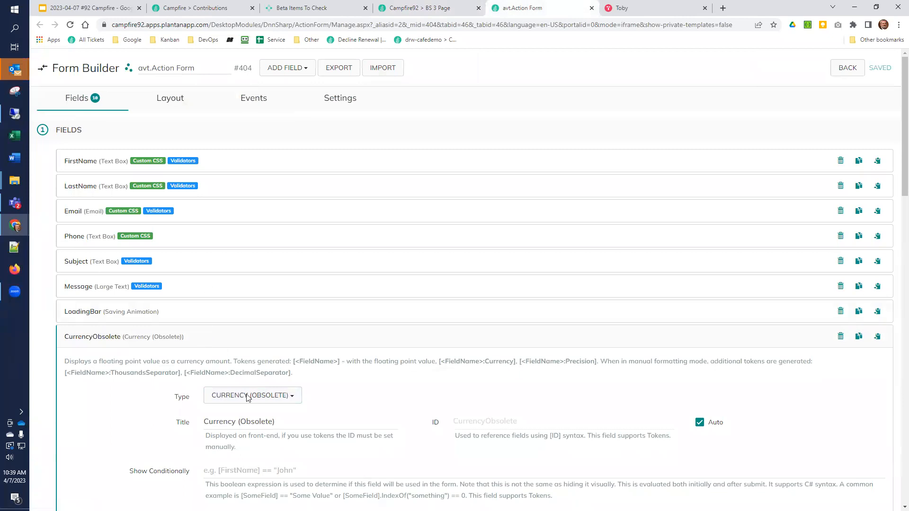
pyautogui.moveTo(285, 421); pyautogui.dragTo(141, 408)
pyautogui.hotkey('ctrl', 'c')
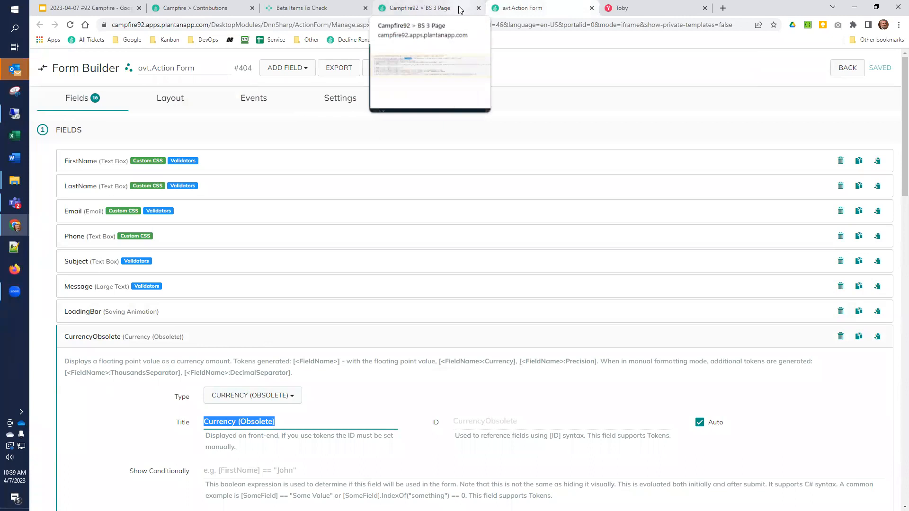
# Step: Add a result for the BS3 layout switching test item in the beta checklist and mark it as not performed as expected
pyautogui.click(316, 9)
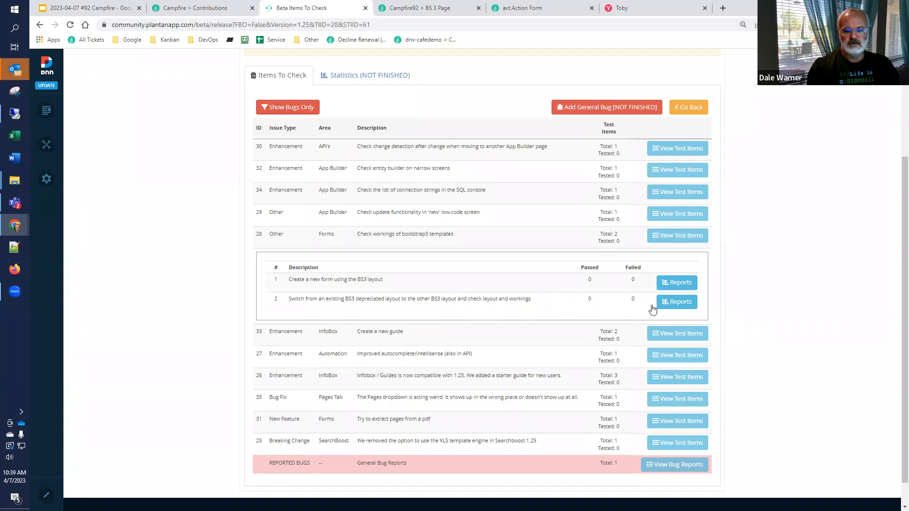
pyautogui.click(677, 302)
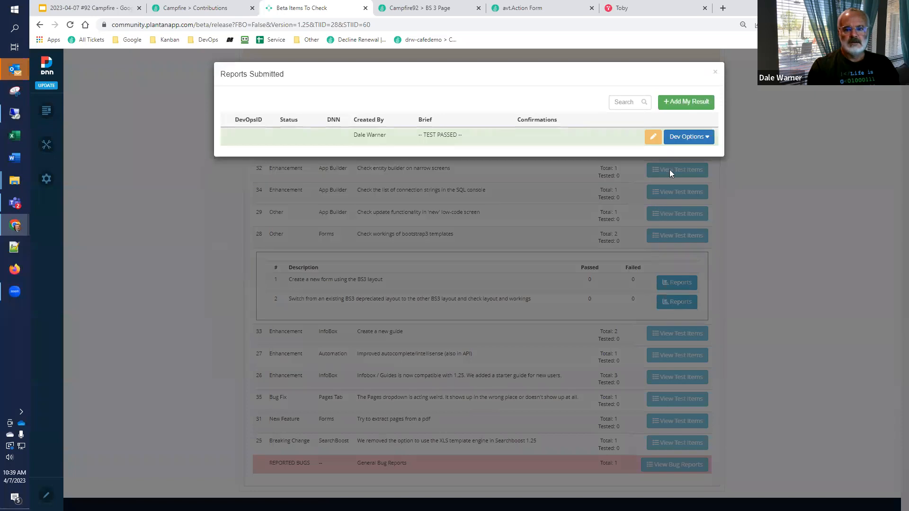
pyautogui.click(683, 104)
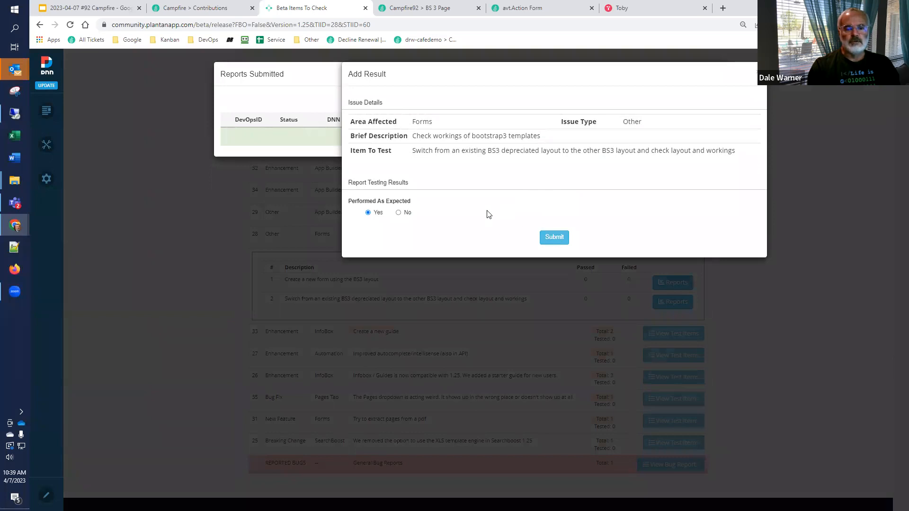
pyautogui.click(399, 213)
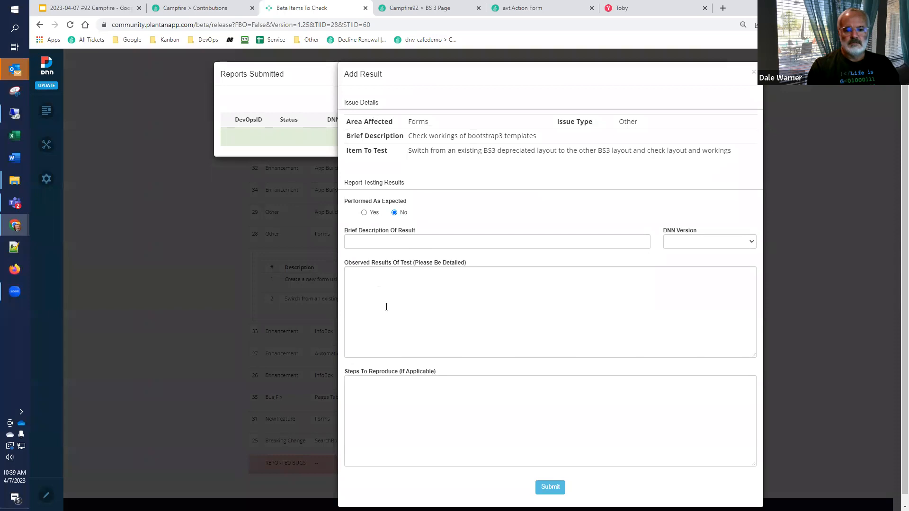
# Step: Enter the brief description "Currency (Obsolete) does not work on bootstrap-razor template" and set the DNN version to 9.11.0
pyautogui.click(398, 248)
pyautogui.hotkey('ctrl', 'v')
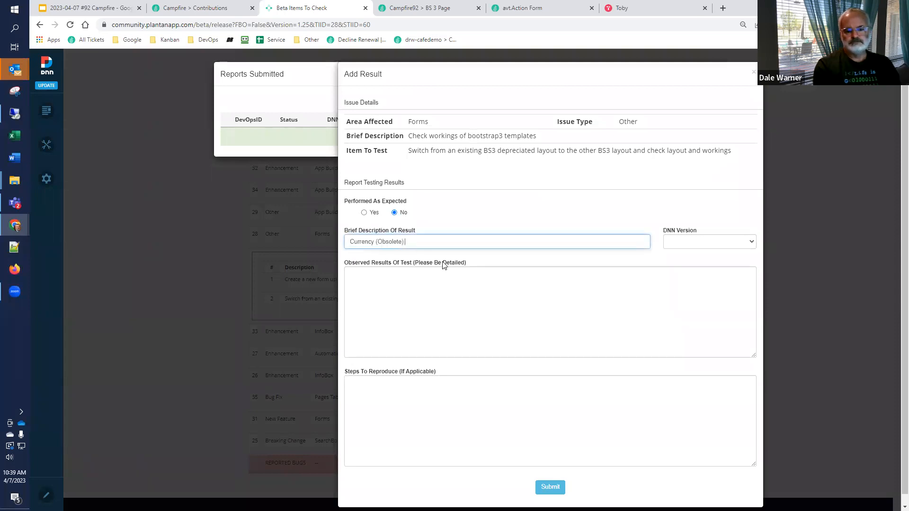
pyautogui.write('works on')
pyautogui.hotkey('ctrl', 'shift', 'Left')
pyautogui.hotkey('ctrl', 'shift', 'Left')
pyautogui.write('does not work on')
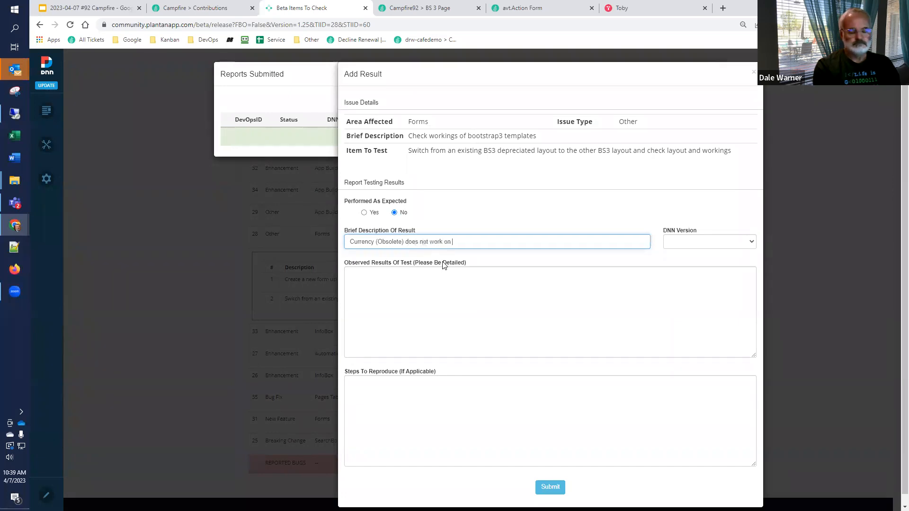
pyautogui.hotkey('ctrl', 'shift', 'm')
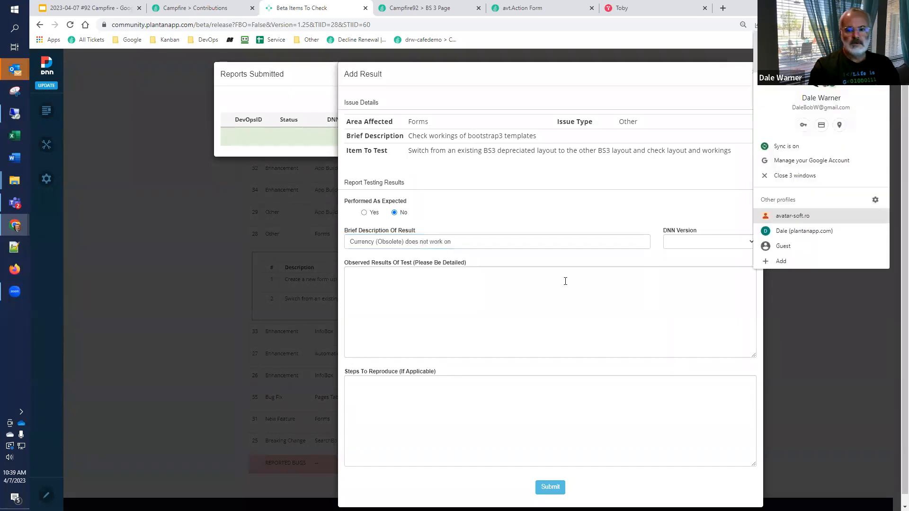
pyautogui.click(766, 213)
pyautogui.press('super+v')
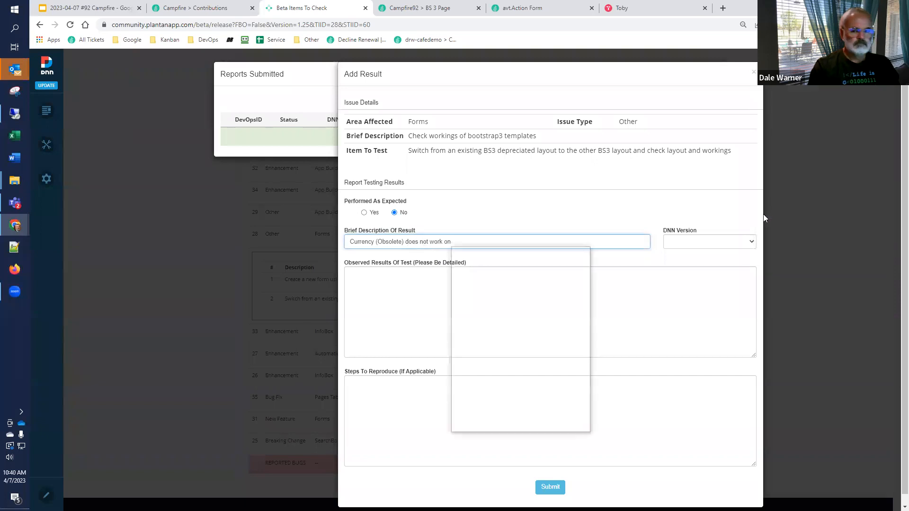
pyautogui.click(515, 320)
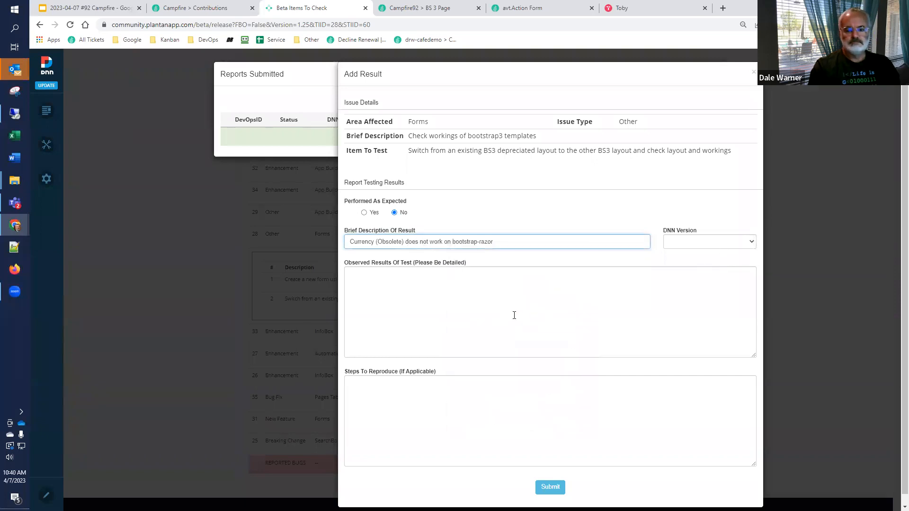
pyautogui.write('template')
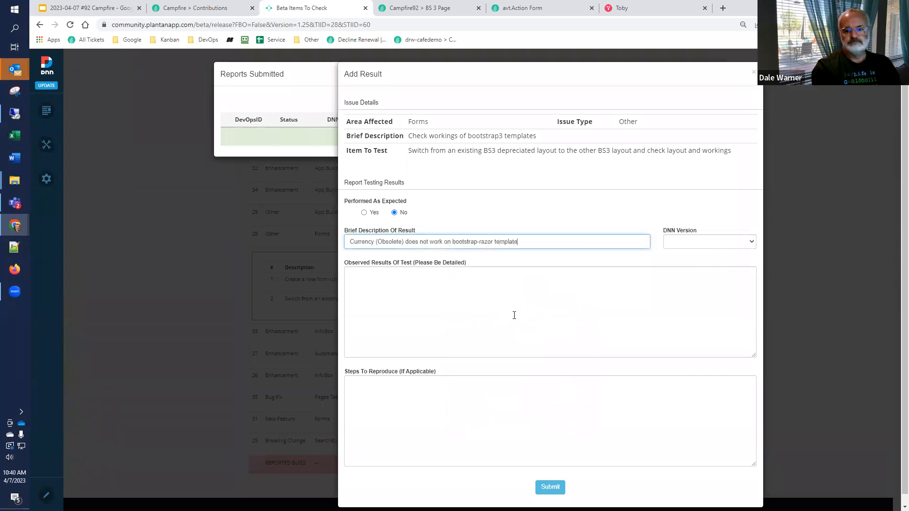
pyautogui.click(701, 242)
pyautogui.click(692, 267)
# Step: Begin the observed results with "The existing BS3 depreciated had a field type of Currency (Obsolete)", reusing the wording from the test item
pyautogui.click(488, 297)
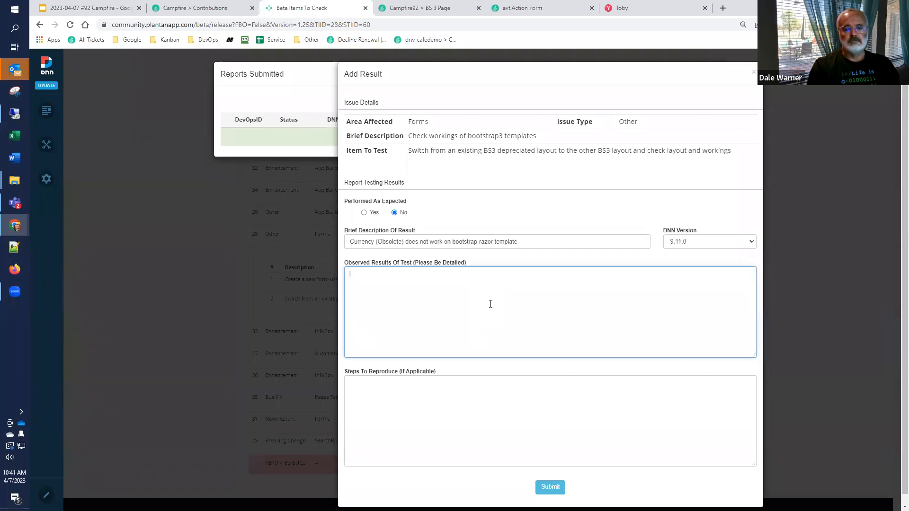
pyautogui.write('The existing template')
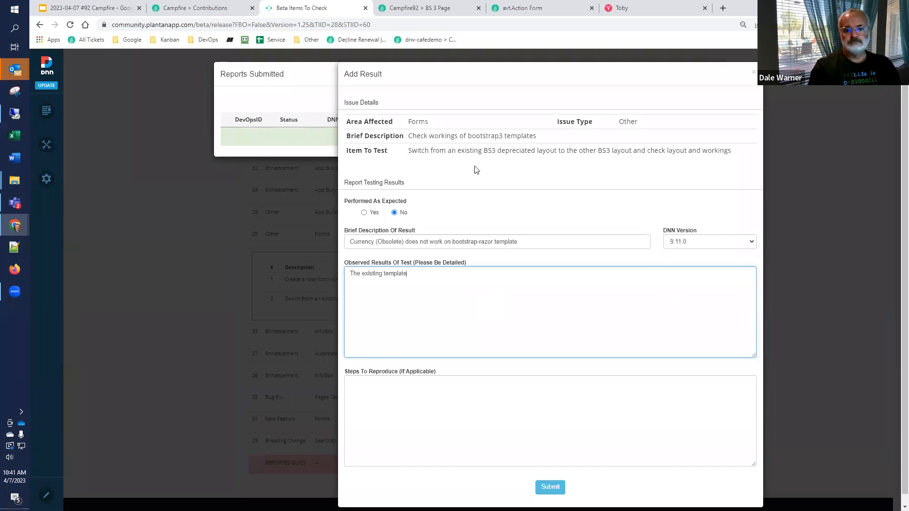
pyautogui.moveTo(484, 150); pyautogui.dragTo(535, 150)
pyautogui.hotkey('ctrl', 'c')
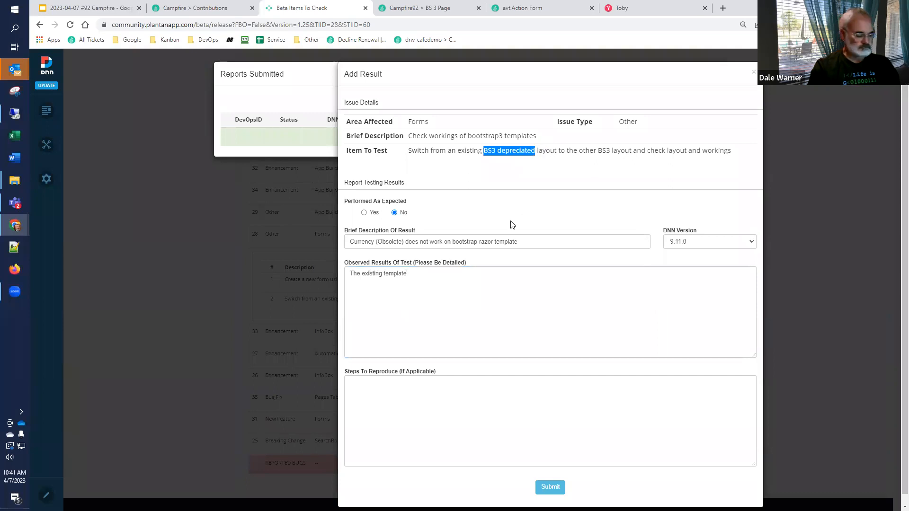
pyautogui.doubleClick(387, 273)
pyautogui.hotkey('ctrl', 'v')
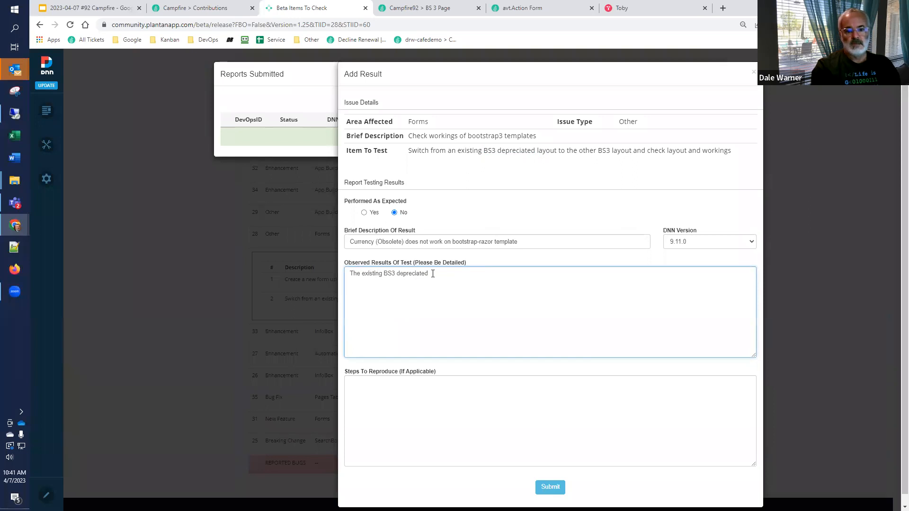
pyautogui.write('had a ')
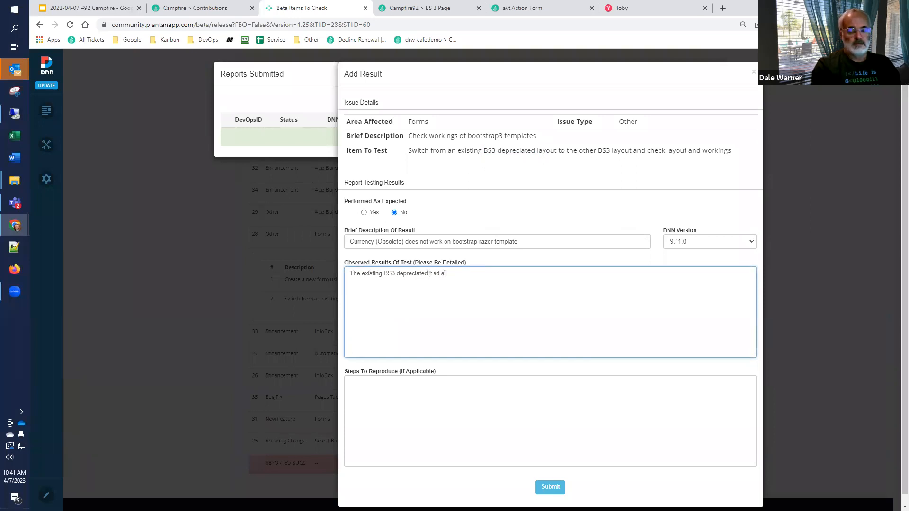
pyautogui.write('field type of')
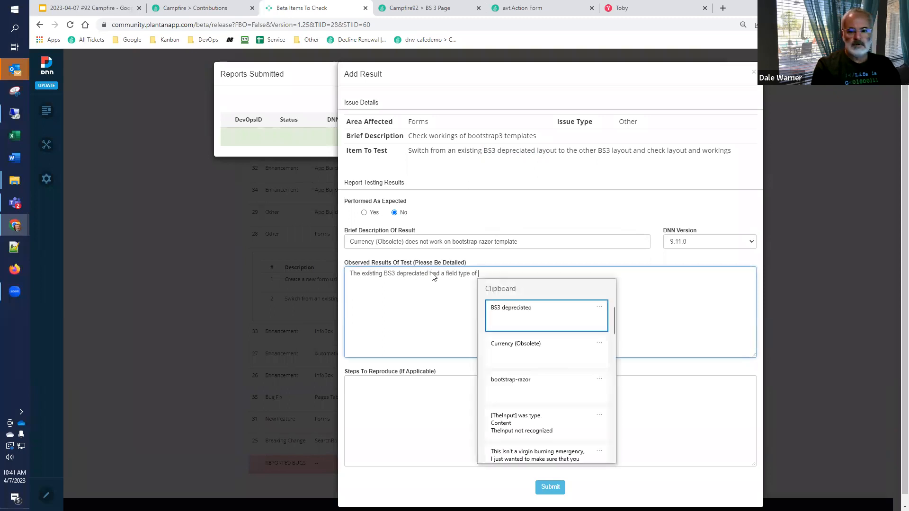
pyautogui.click(563, 353)
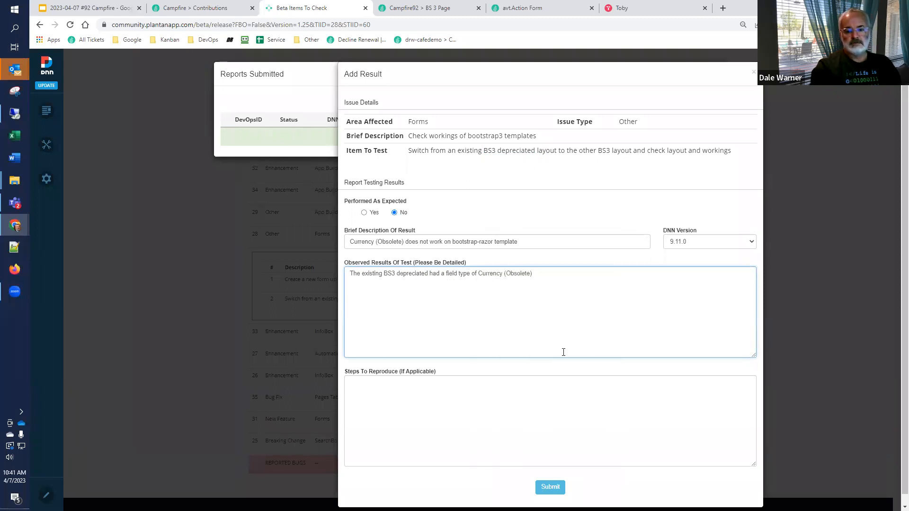
# Step: Continue the observed results with "; it was supported there but fails under the Razor engine"
pyautogui.write('; it was sup')
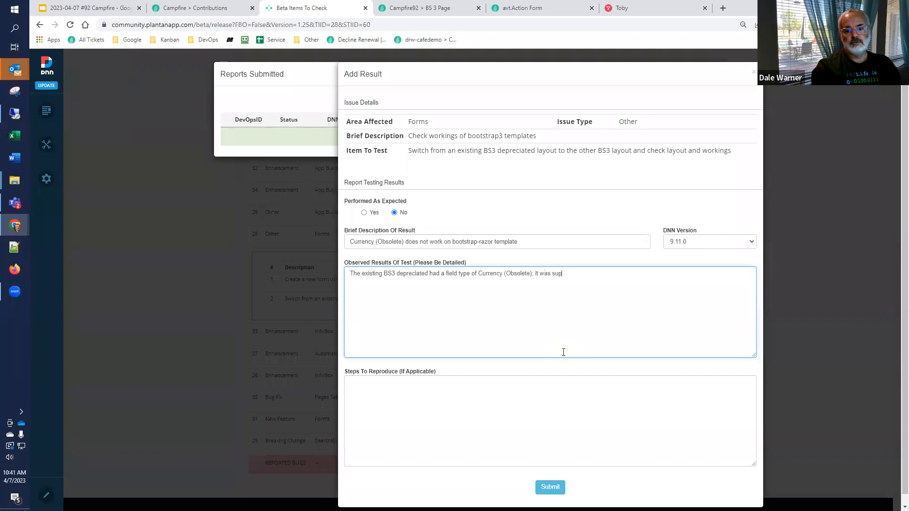
pyautogui.write('ported there but falls un')
pyautogui.write('der the Razor')
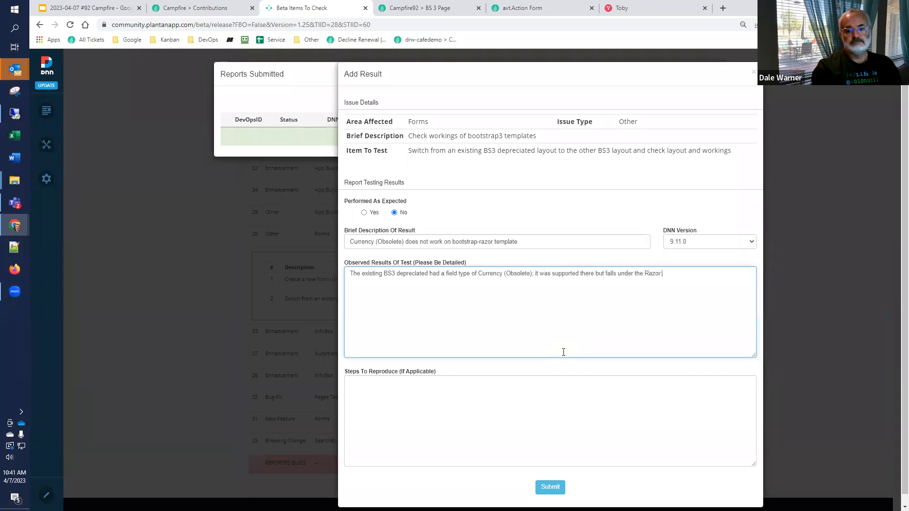
pyautogui.write(' engine')
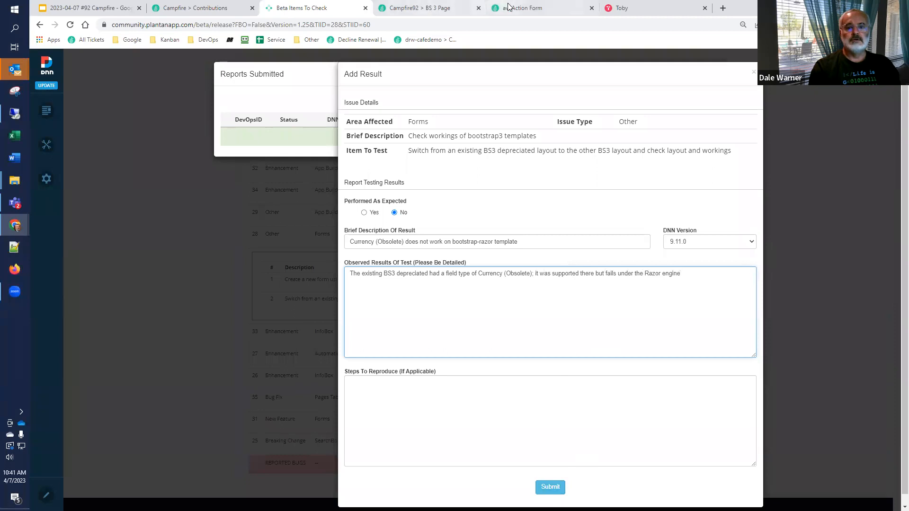
# Step: Copy the full error text from BS 3 Page, paste it below the observed results and submit the report
pyautogui.hotkey('ctrl', 'Tab')
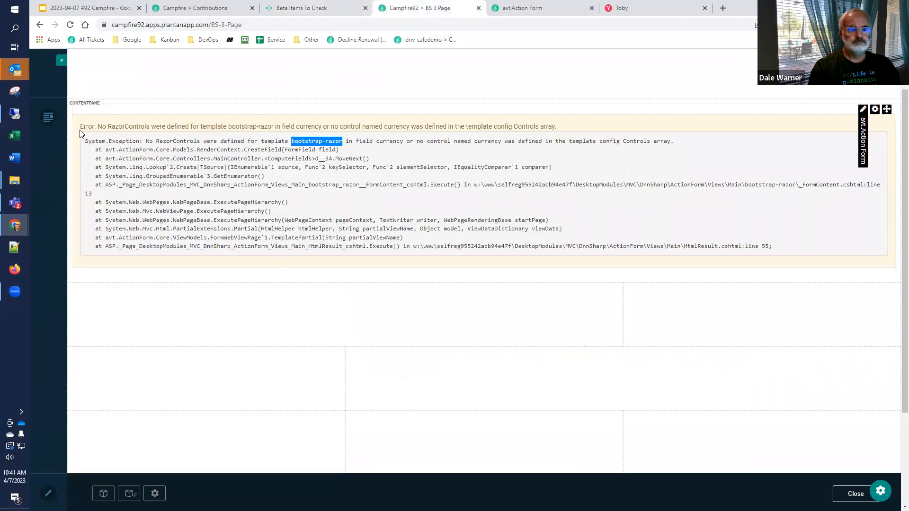
pyautogui.moveTo(80, 126)
pyautogui.mouseDown()
pyautogui.moveTo(184, 179)
pyautogui.moveTo(566, 233)
pyautogui.moveTo(808, 249)
pyautogui.moveTo(793, 250)
pyautogui.mouseUp()
pyautogui.click(521, 8)
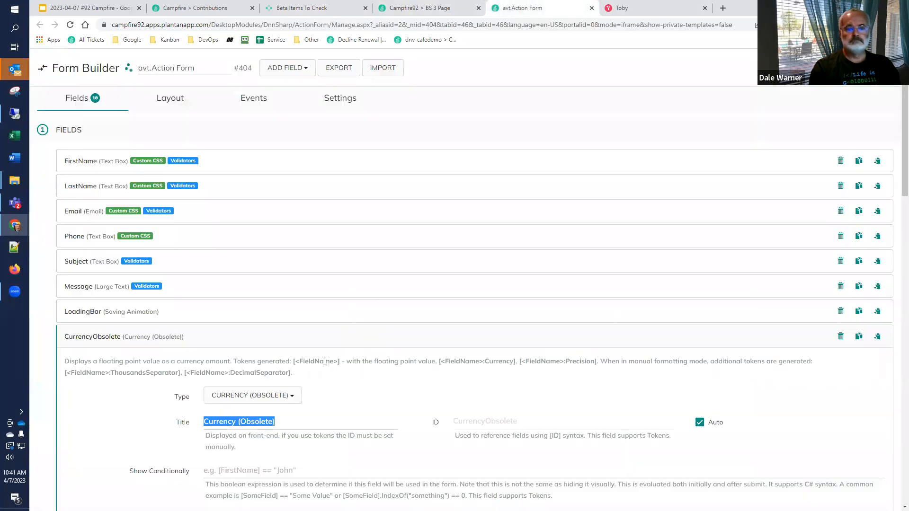
pyautogui.click(322, 8)
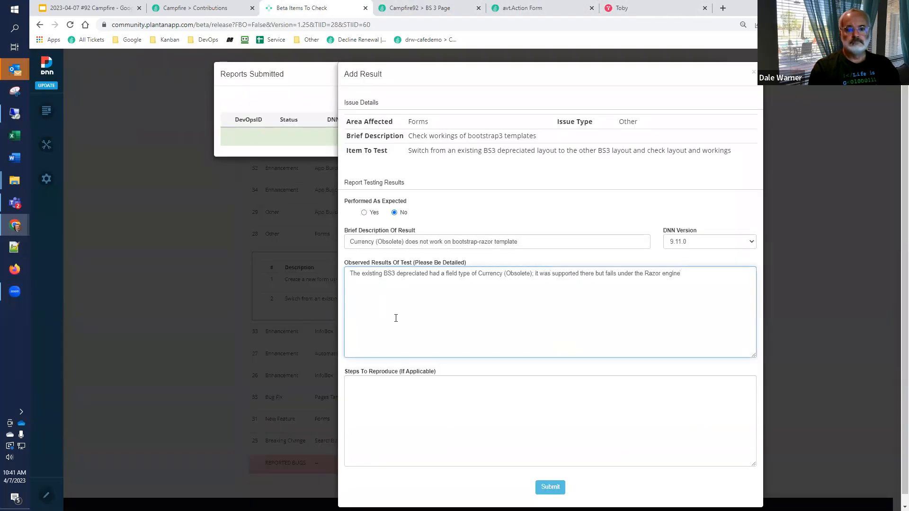
pyautogui.press('Return')
pyautogui.press('Return')
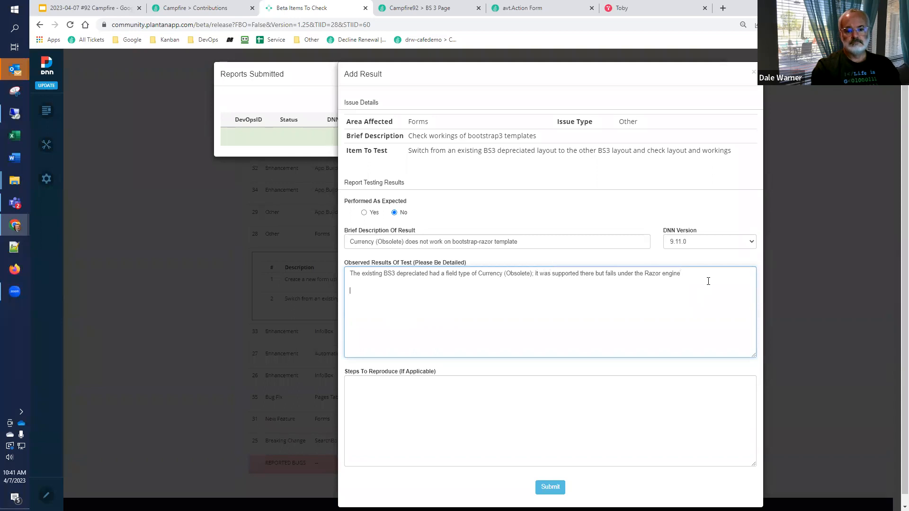
pyautogui.hotkey('ctrl', 'v')
pyautogui.click(555, 487)
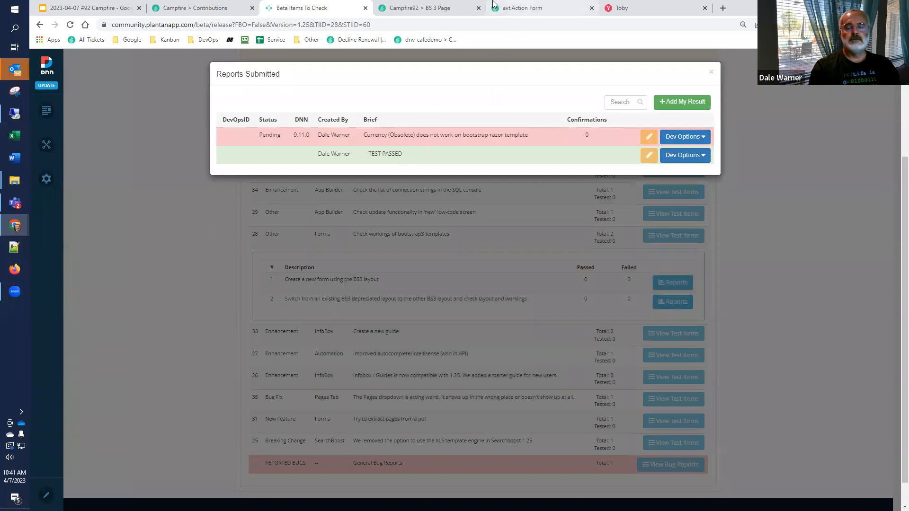
# Step: Change the type of the CurrencyObsolete field in the Form Builder to the Currency text type
pyautogui.click(540, 8)
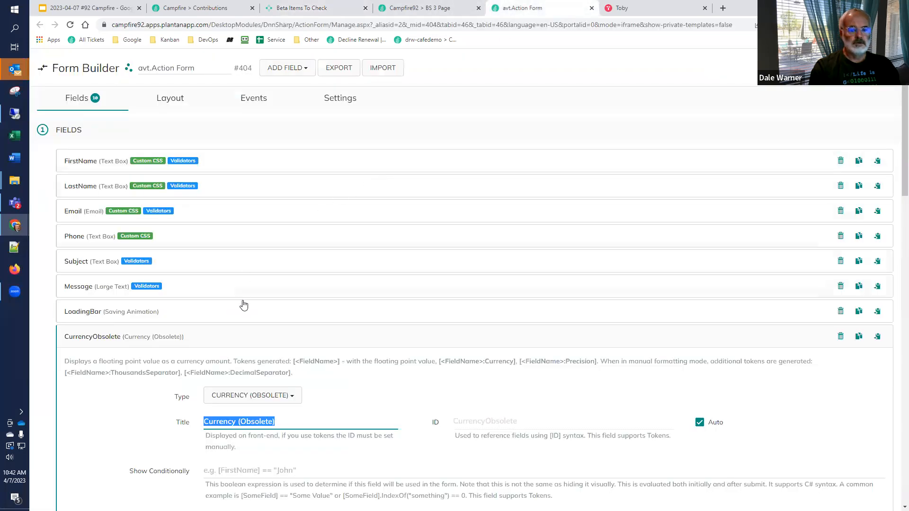
pyautogui.click(236, 402)
pyautogui.scroll(-3, 237, 379)
pyautogui.moveTo(243, 378)
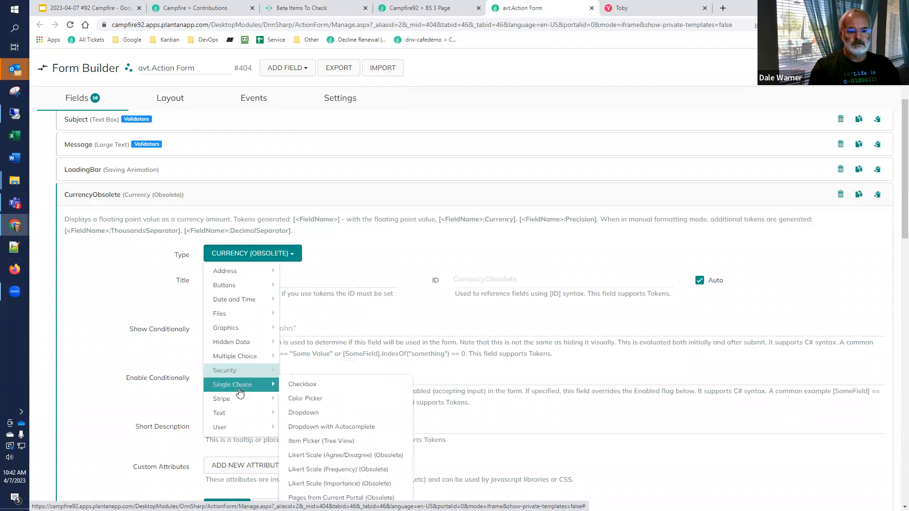
pyautogui.moveTo(238, 415)
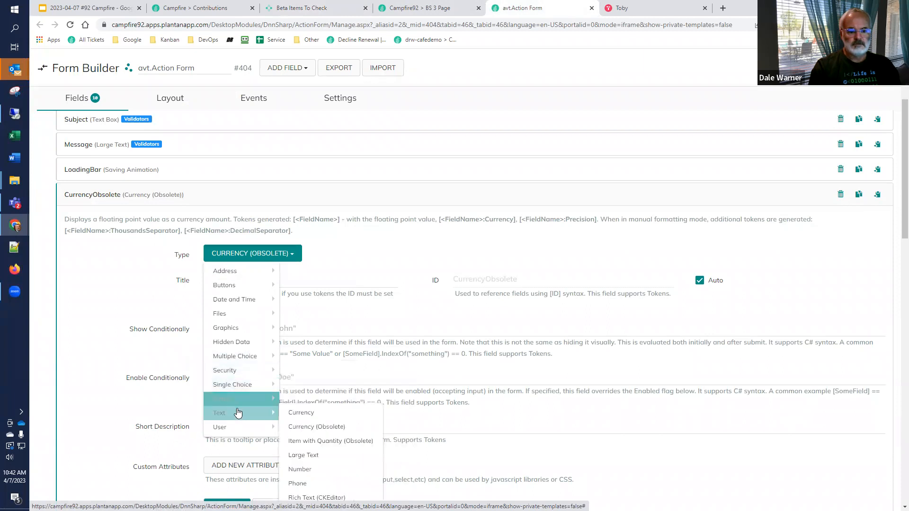
pyautogui.click(302, 413)
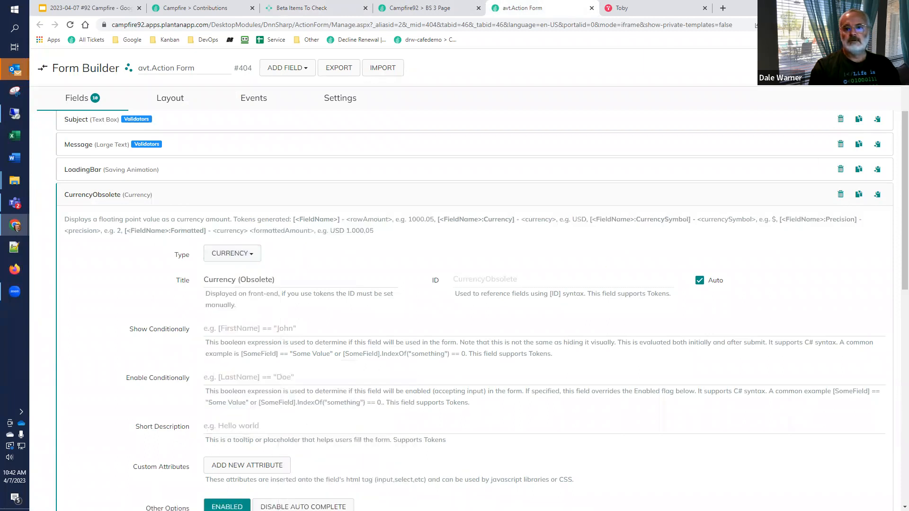
# Step: Load BS 3 Page again and copy the message shown for the Date And Time (Deprecated) field
pyautogui.click(431, 9)
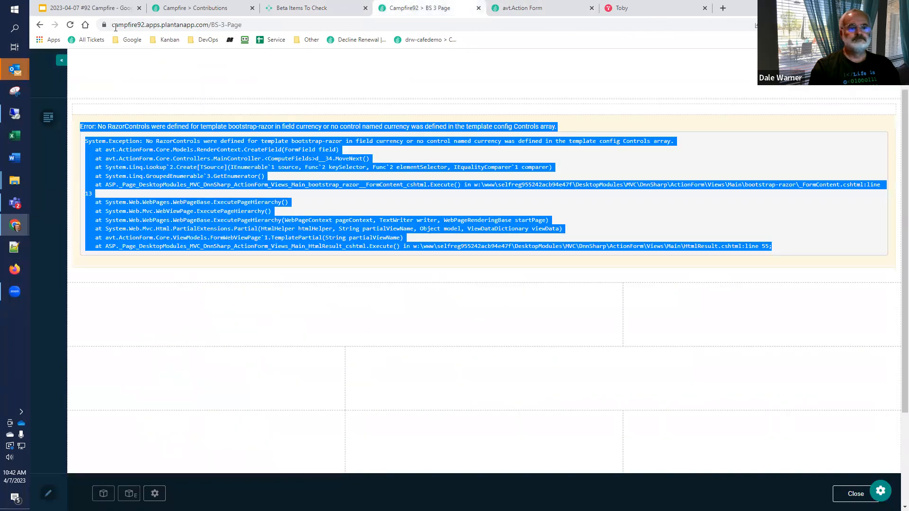
pyautogui.click(85, 25)
pyautogui.click(40, 27)
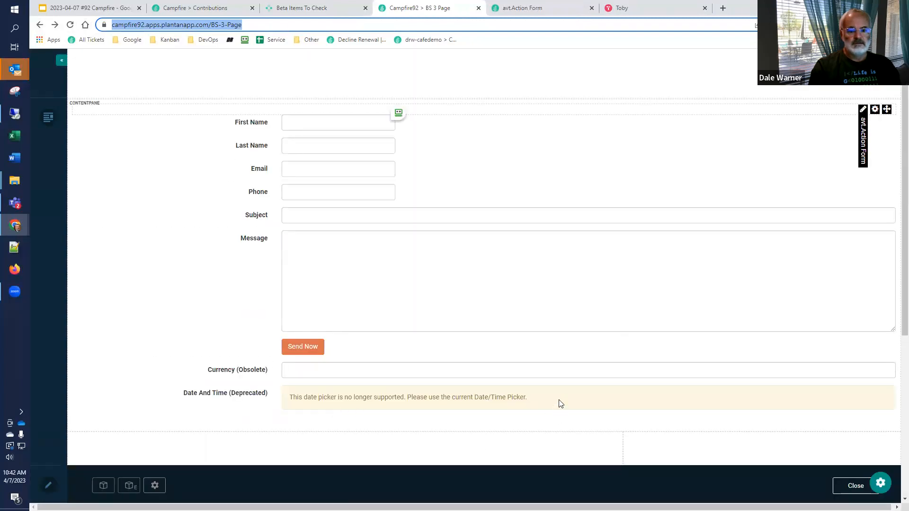
pyautogui.moveTo(557, 402); pyautogui.dragTo(282, 406)
pyautogui.hotkey('ctrl', 'c')
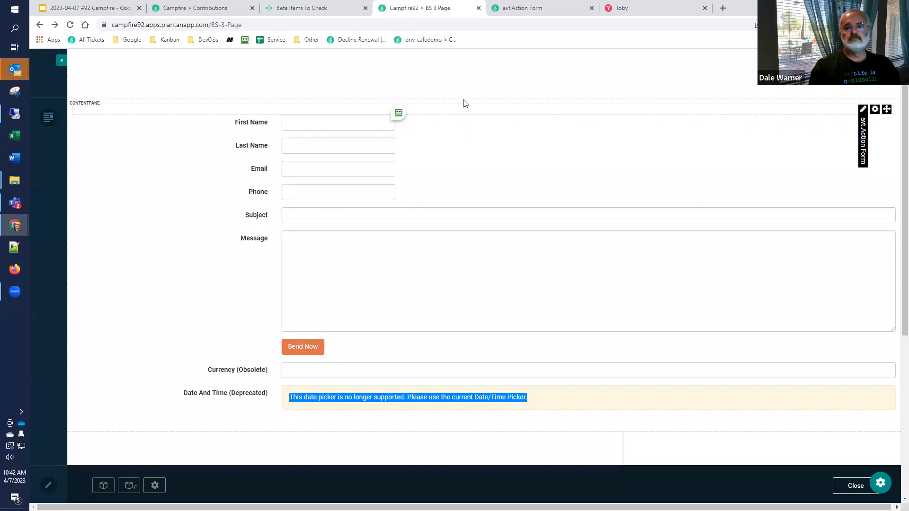
# Step: Add another result for the BS3 layout switching item, mark it as not performed as expected and paste the date picker message as observed results
pyautogui.click(326, 10)
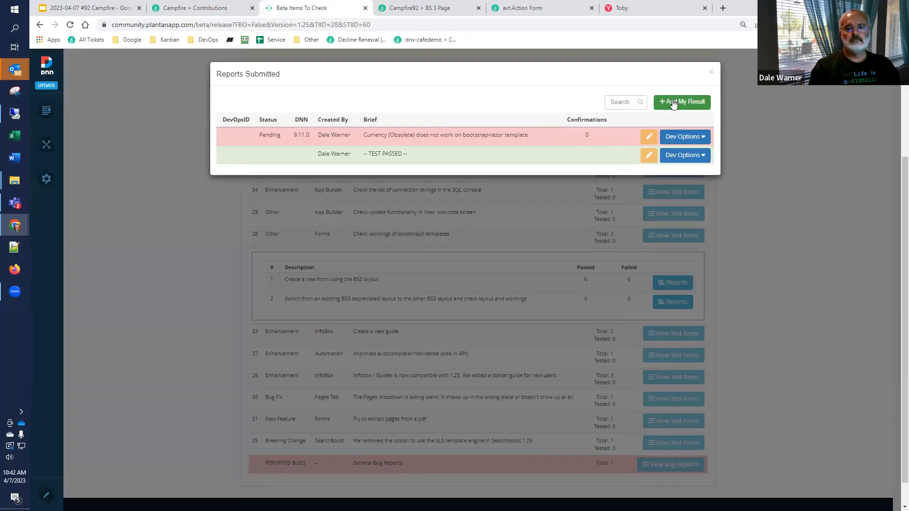
pyautogui.click(669, 104)
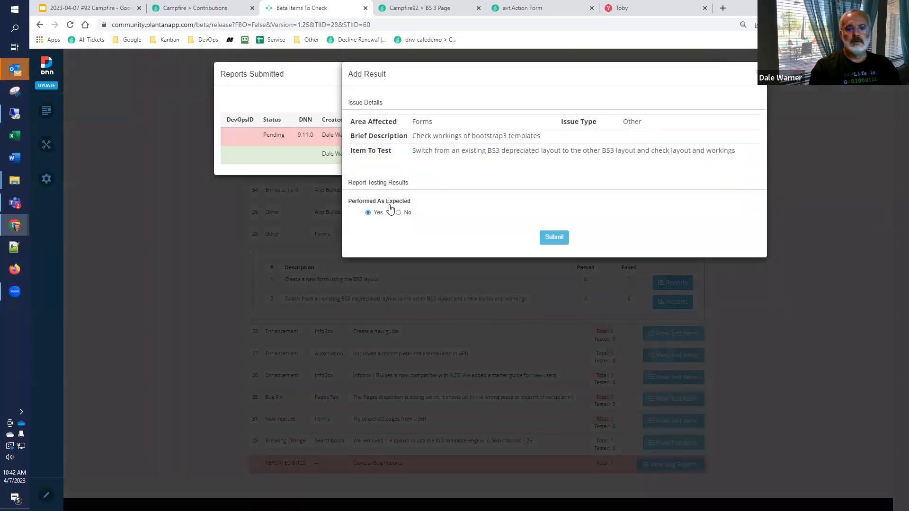
pyautogui.click(398, 213)
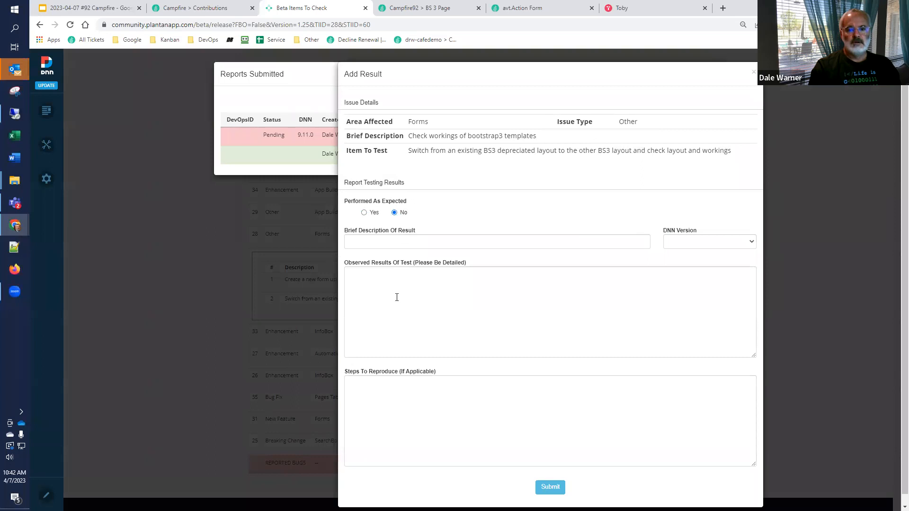
pyautogui.click(414, 285)
pyautogui.hotkey('ctrl', 'v')
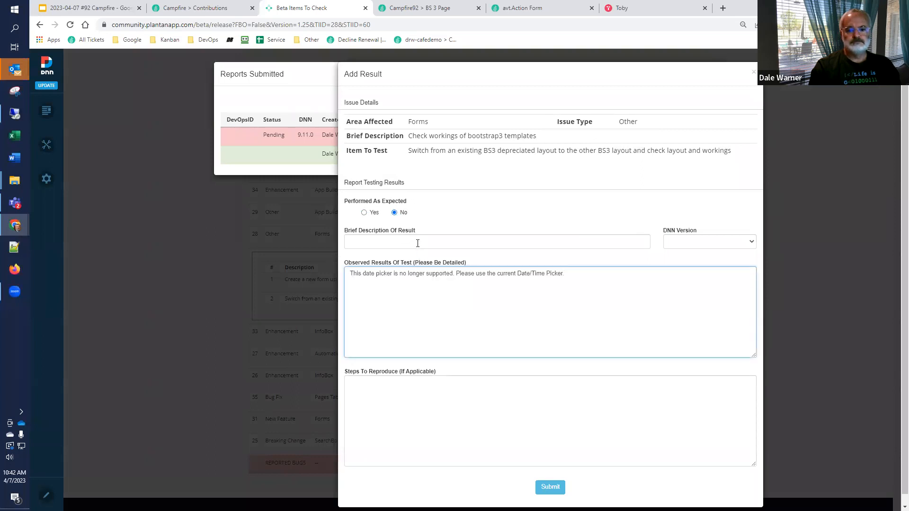
# Step: Begin the brief description of the new result with "Using"
pyautogui.click(418, 243)
pyautogui.write('U')
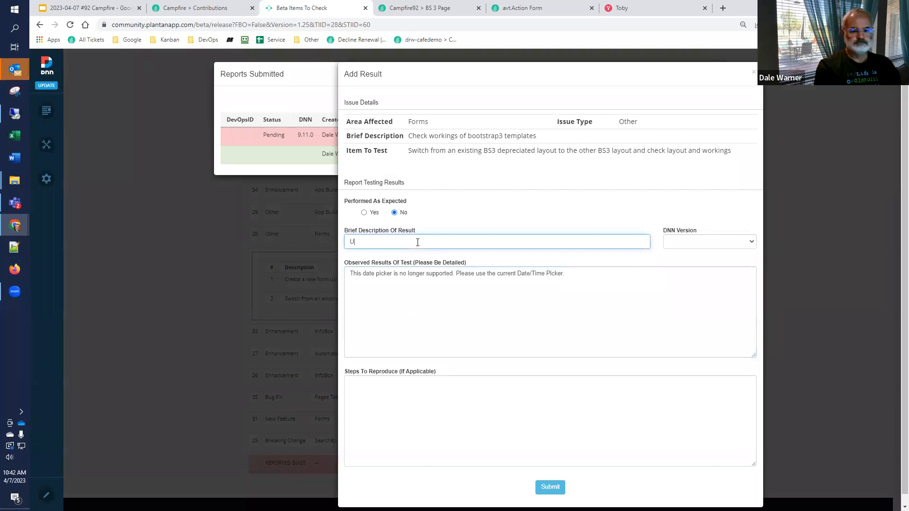
pyautogui.write('sing')
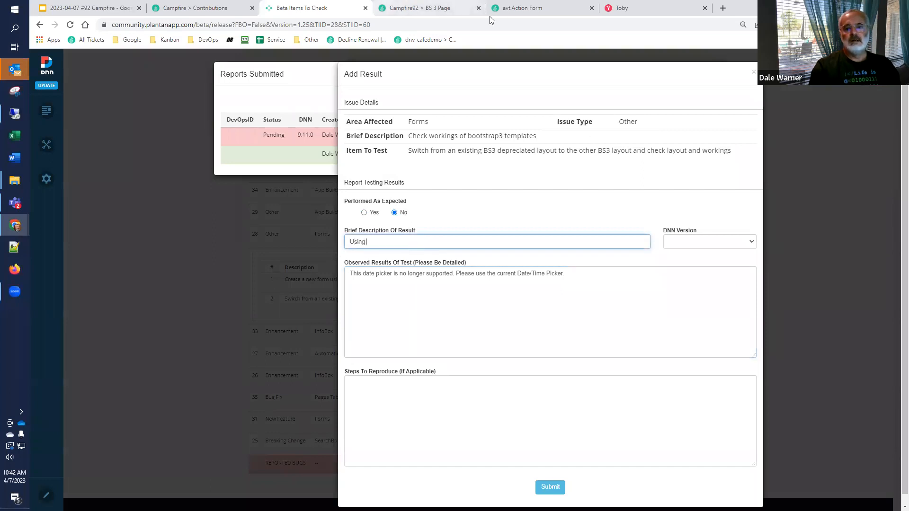
# Step: Expand the DateAndTimeDeprecated field in the Form Builder and copy its title, "Date And Time (Deprecated)"
pyautogui.click(457, 10)
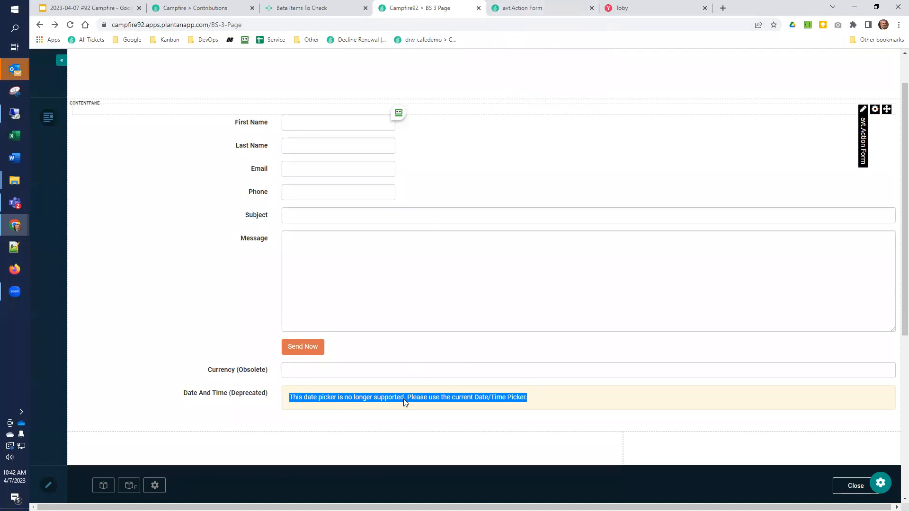
pyautogui.click(525, 11)
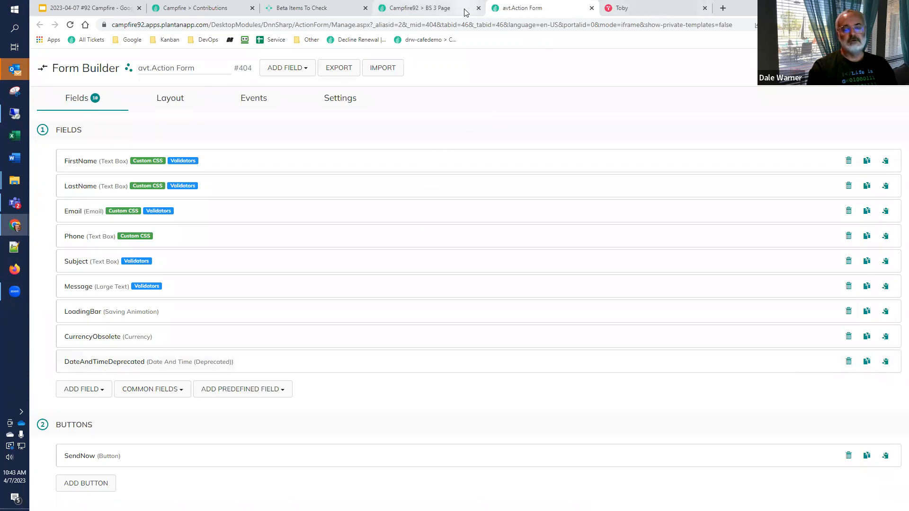
pyautogui.moveTo(463, 11)
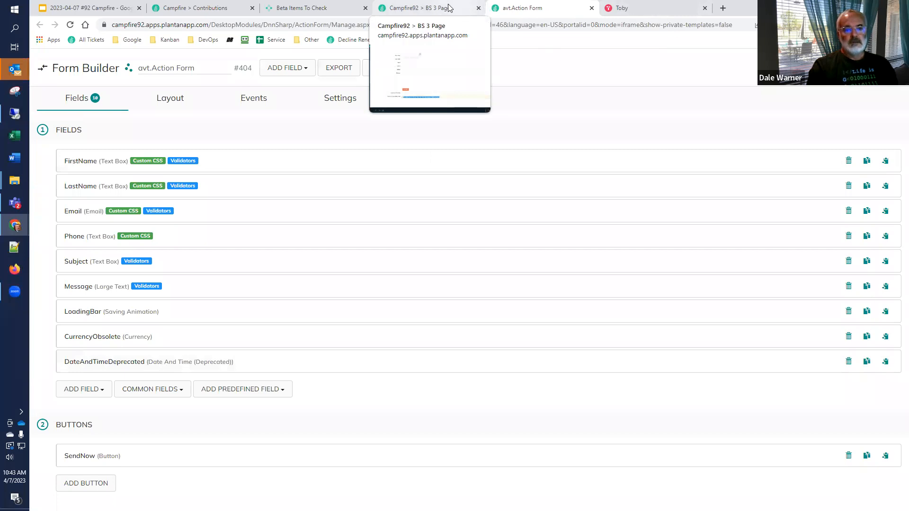
pyautogui.click(448, 8)
pyautogui.click(325, 6)
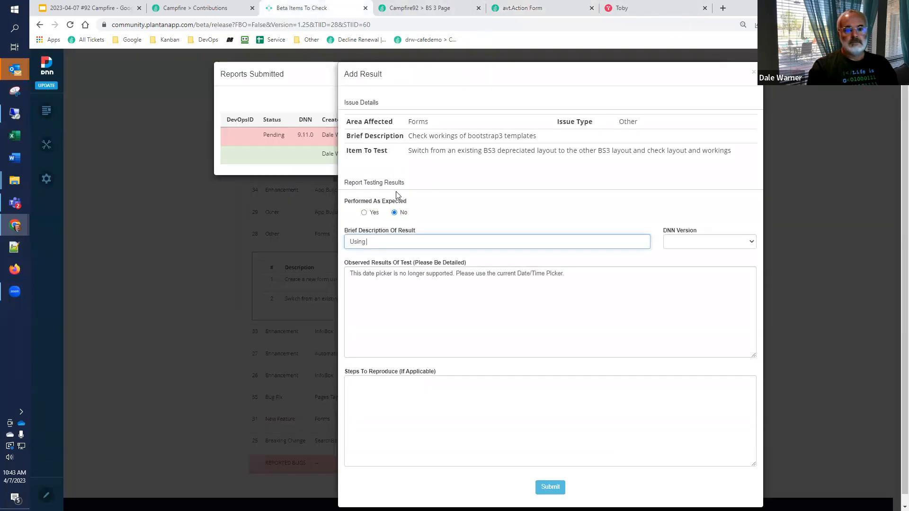
pyautogui.click(561, 9)
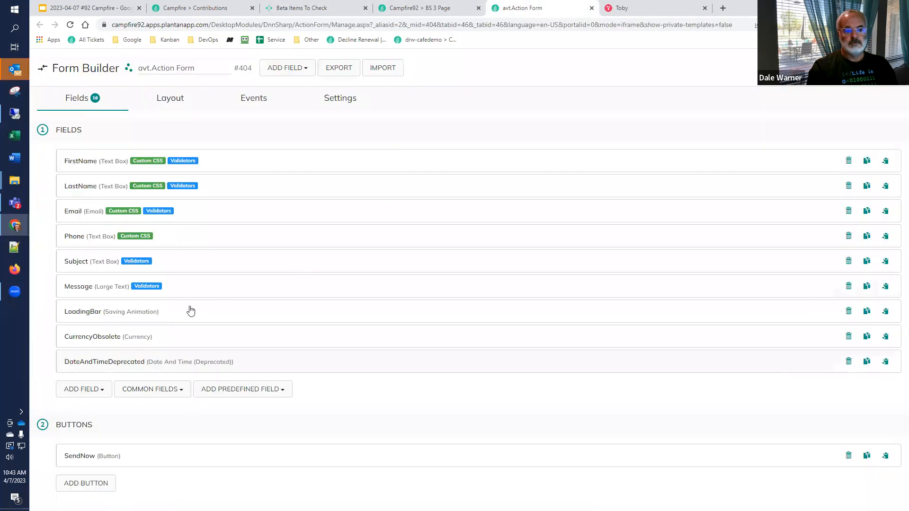
pyautogui.click(307, 361)
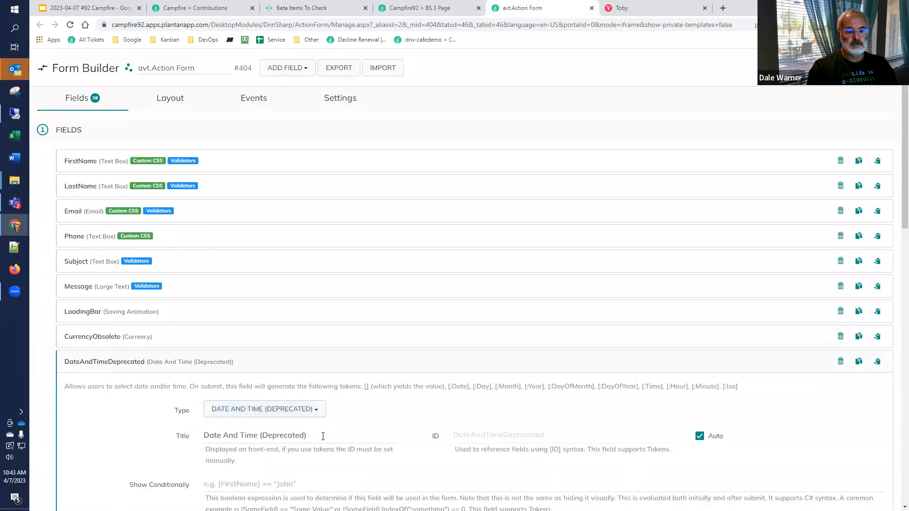
pyautogui.moveTo(308, 436); pyautogui.dragTo(155, 440)
pyautogui.hotkey('ctrl', 'c')
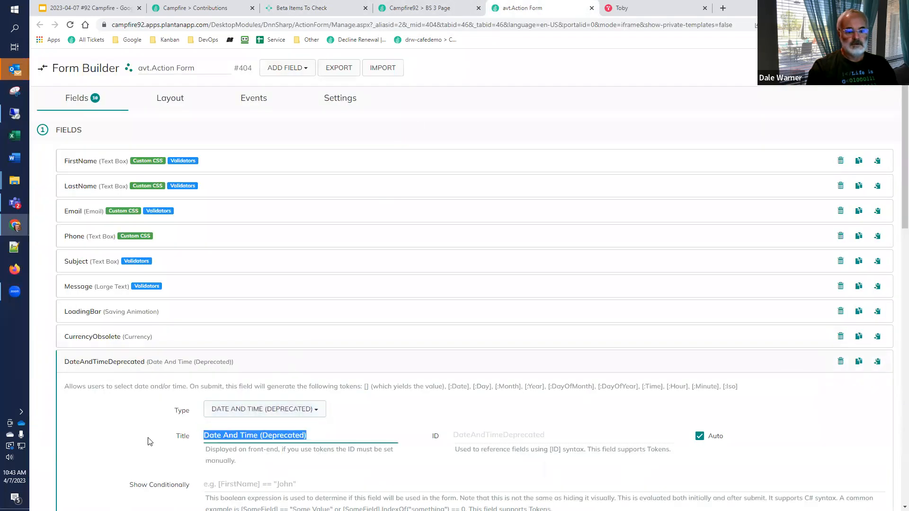
# Step: Complete the brief description as 'Using "Date And Time (Deprecated)" shows an error under the new layout' and set the DNN version to 9.11.0
pyautogui.click(321, 5)
pyautogui.write('"')
pyautogui.hotkey('ctrl', 'v')
pyautogui.write('"')
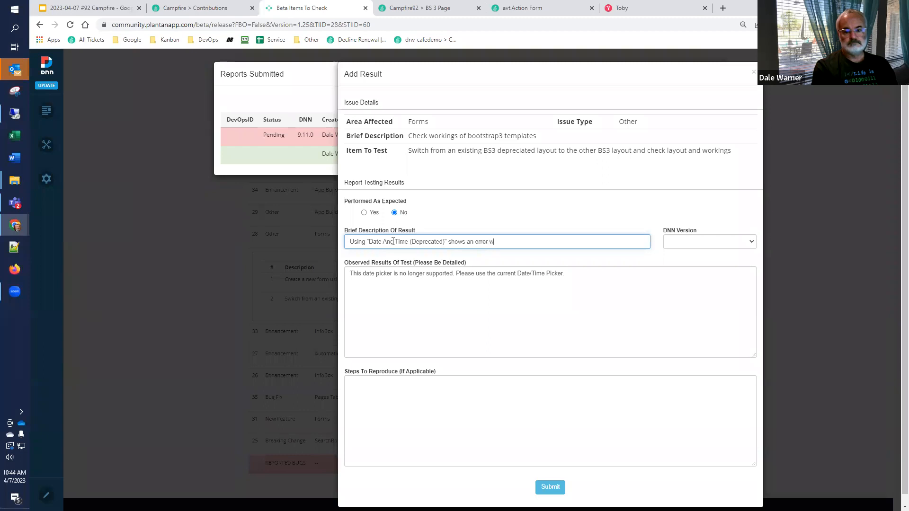
pyautogui.write('der the new layout')
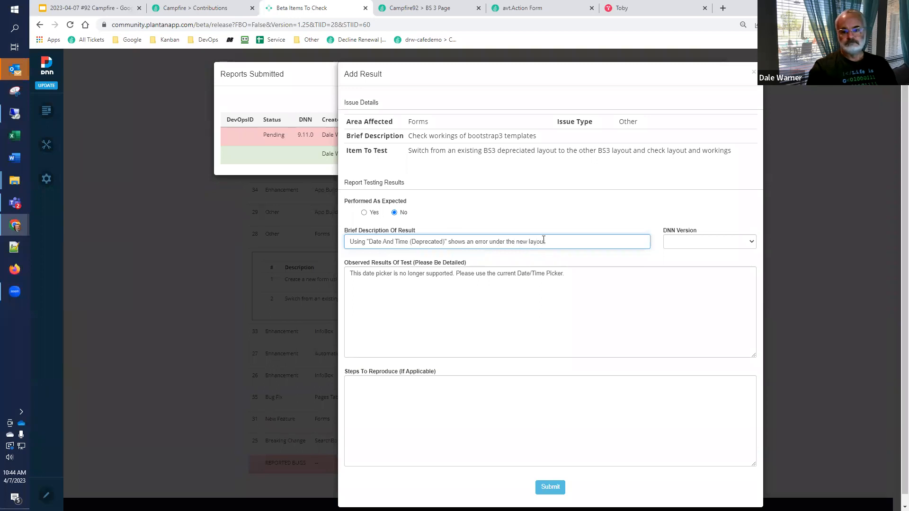
pyautogui.click(695, 242)
# Step: Insert the heading "Error message:" on its own line above the pasted date picker message in the observed results
pyautogui.click(643, 276)
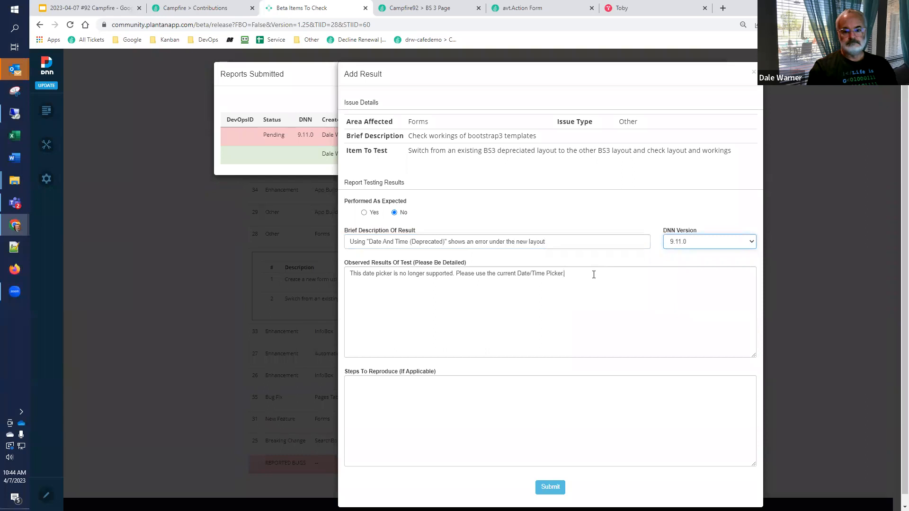
pyautogui.press('Home')
pyautogui.press('Return')
pyautogui.press('Return')
pyautogui.press('Up')
pyautogui.write('Err')
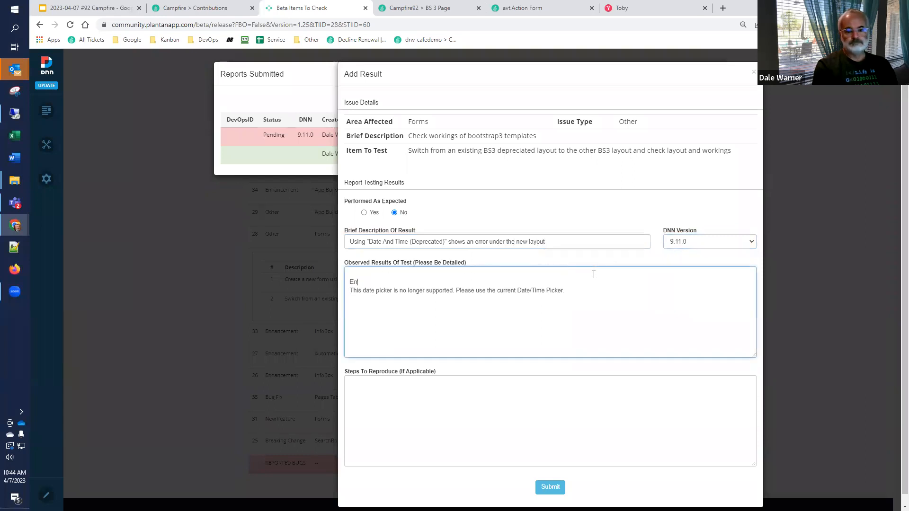
pyautogui.write('or message:')
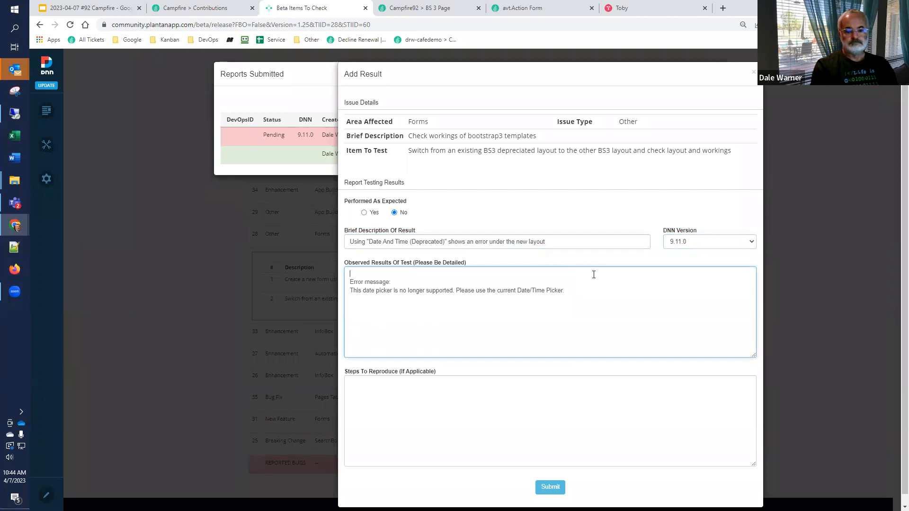
# Step: Start the observed results by explaining that Date And Time (Deprecated) gives an error and forces a field type change under the new template, and submit
pyautogui.press('Home')
pyautogui.press('Return')
pyautogui.press('Up')
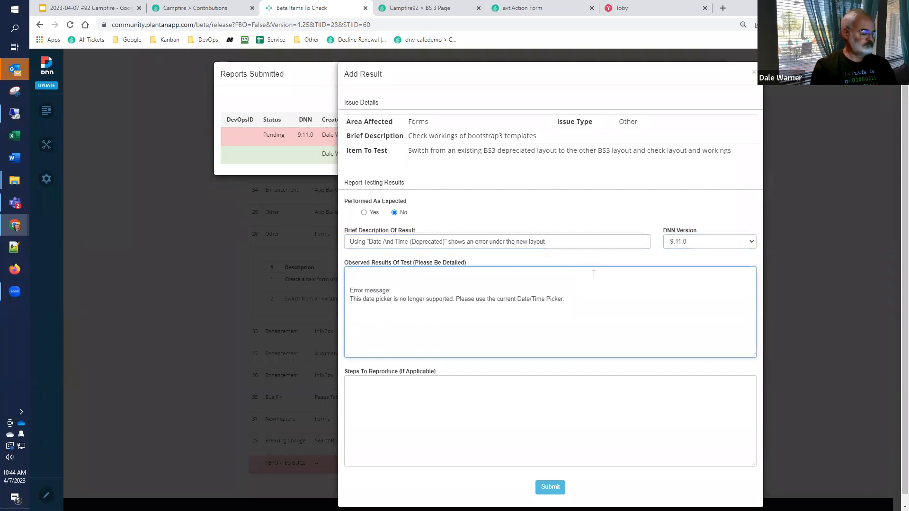
pyautogui.press('super+v')
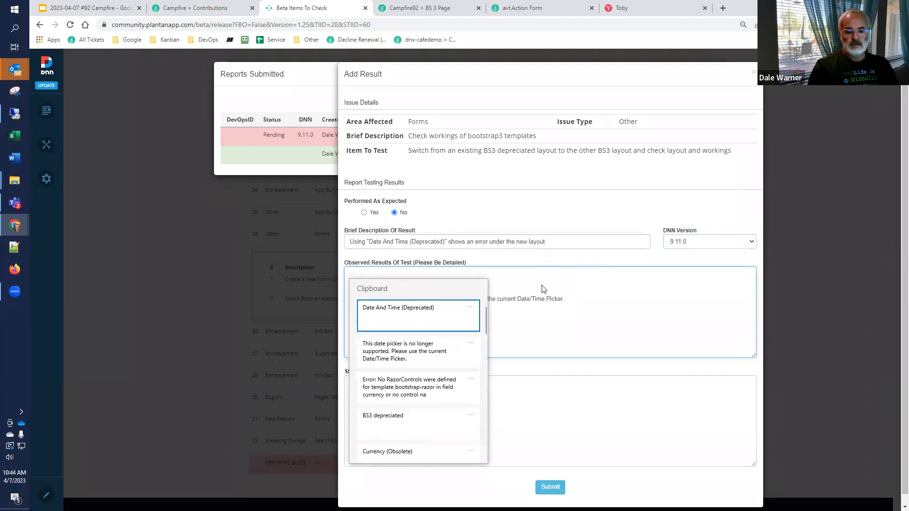
pyautogui.click(447, 311)
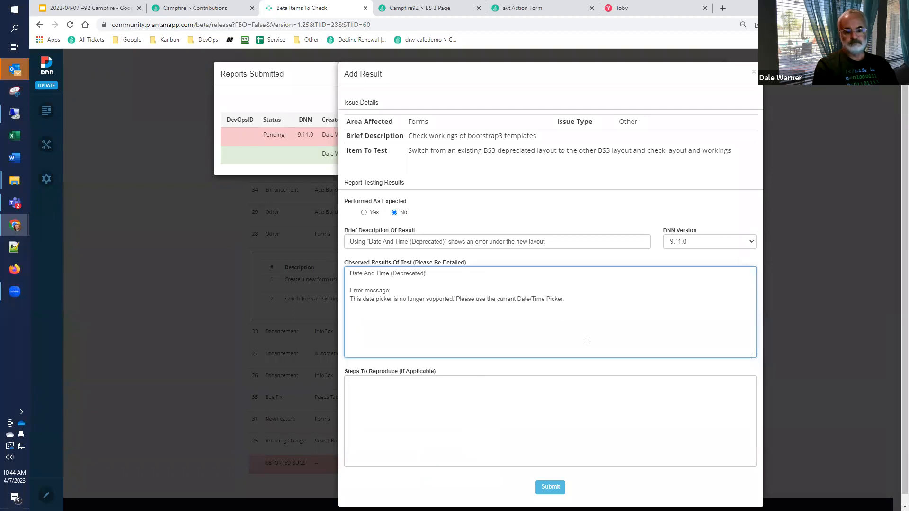
pyautogui.write('that works in the older engine give')
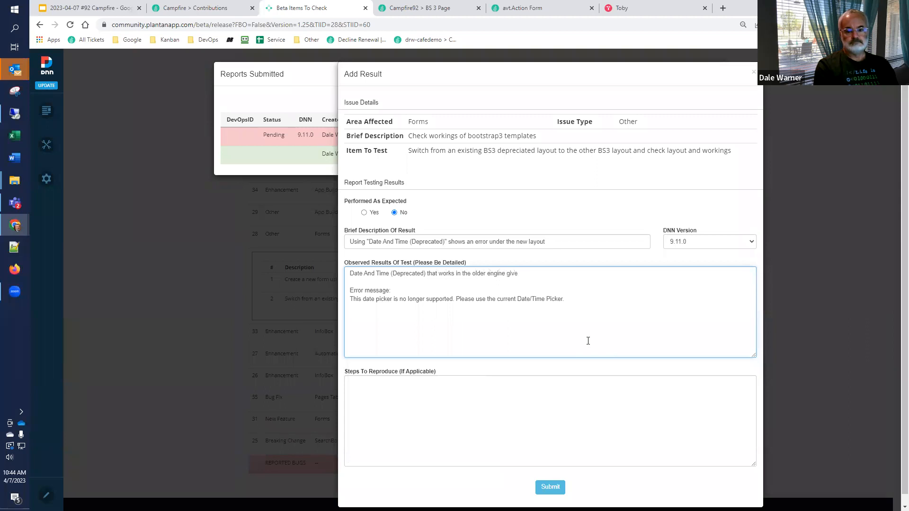
pyautogui.write('s an error an')
pyautogui.write('type change')
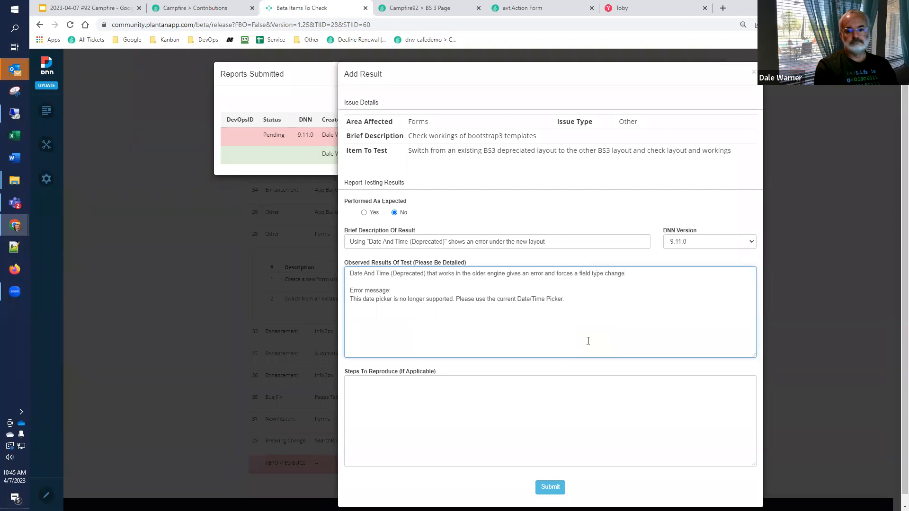
pyautogui.write('ant to use the new template')
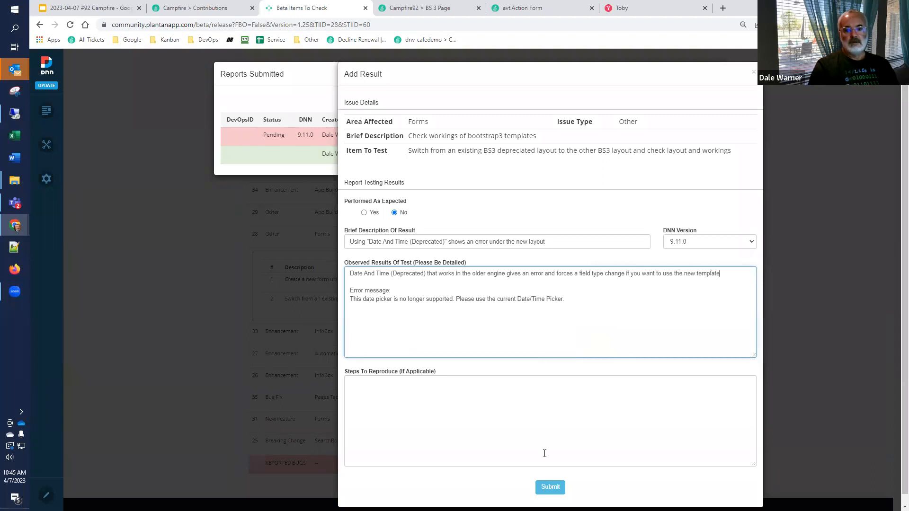
pyautogui.click(549, 489)
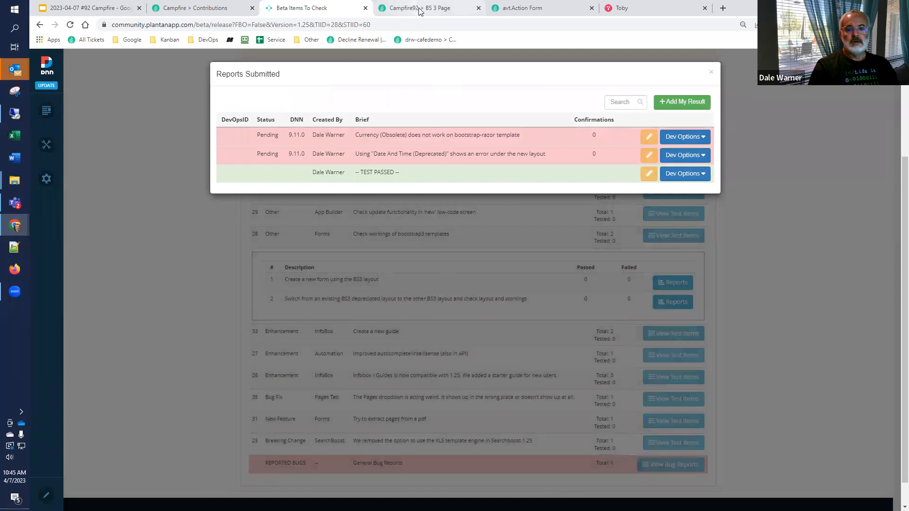
# Step: Change the type of the DateAndTimeDeprecated field to Date & Time Picker in the Form Builder
pyautogui.click(516, 7)
pyautogui.scroll(-4, 262, 391)
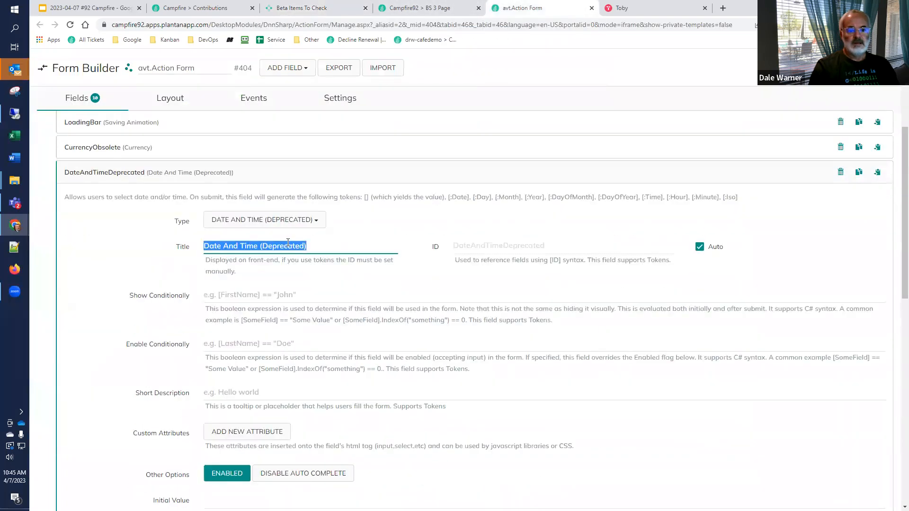
pyautogui.click(303, 223)
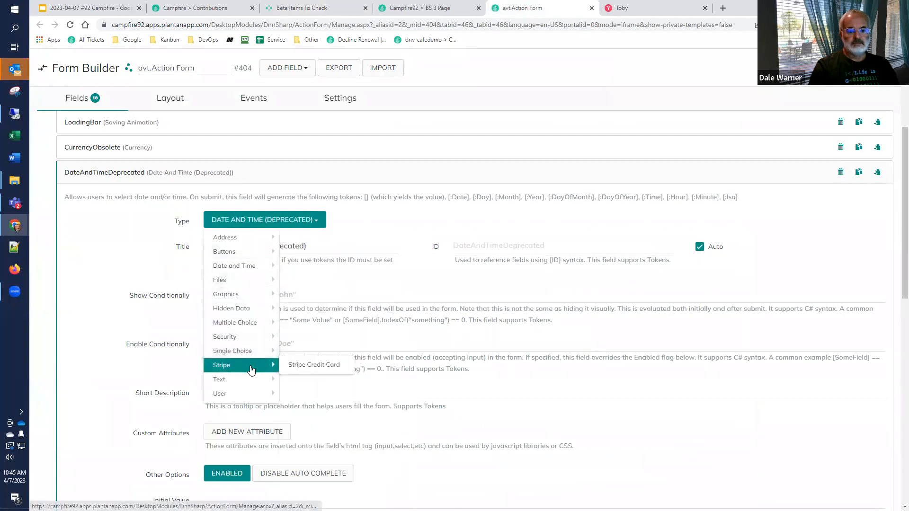
pyautogui.moveTo(252, 355)
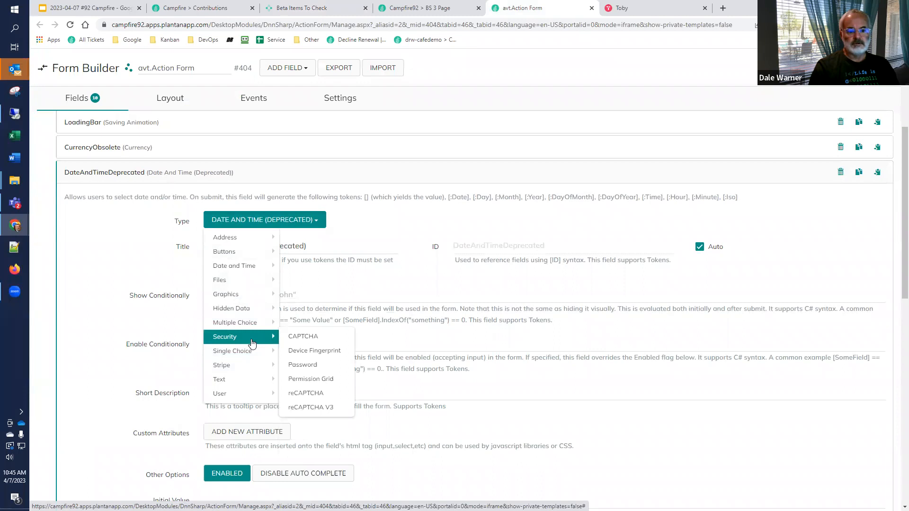
pyautogui.moveTo(256, 270)
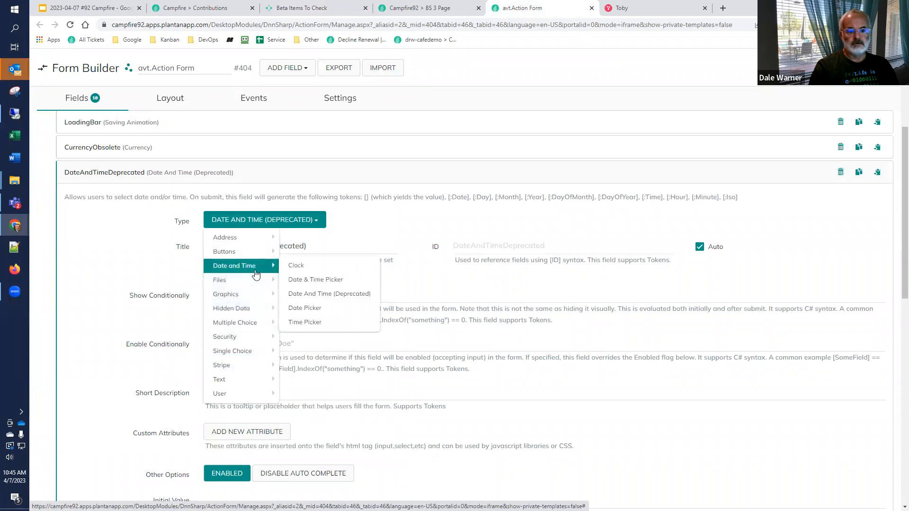
pyautogui.click(327, 285)
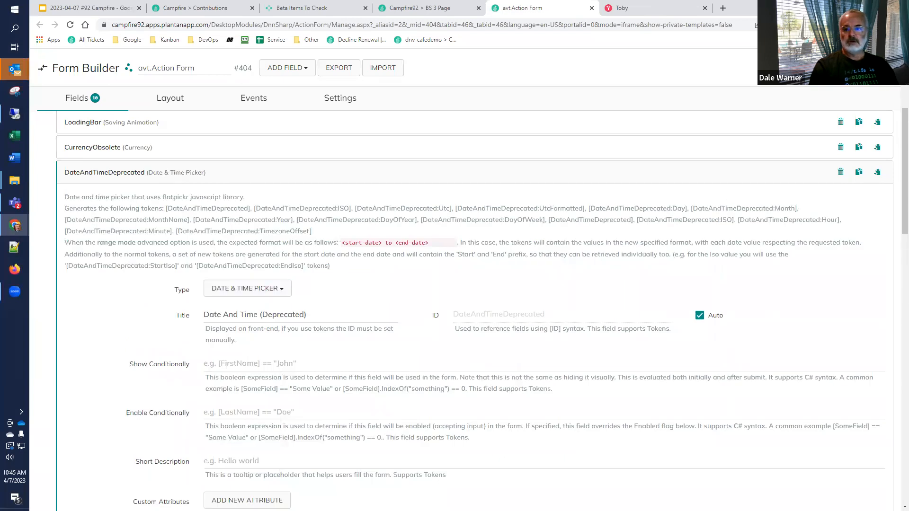
# Step: Reload BS 3 Page and test the picker of the Date And Time (Deprecated) field
pyautogui.click(438, 8)
pyautogui.click(70, 25)
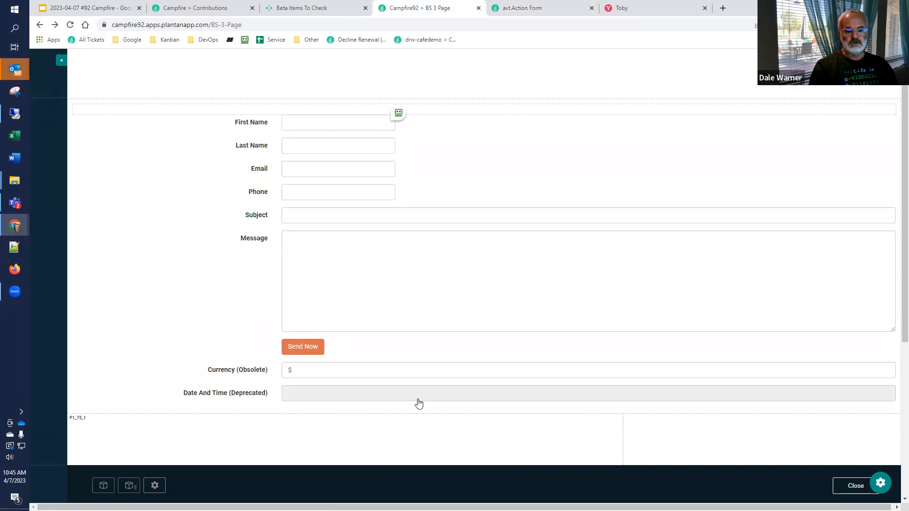
pyautogui.click(419, 400)
pyautogui.click(530, 311)
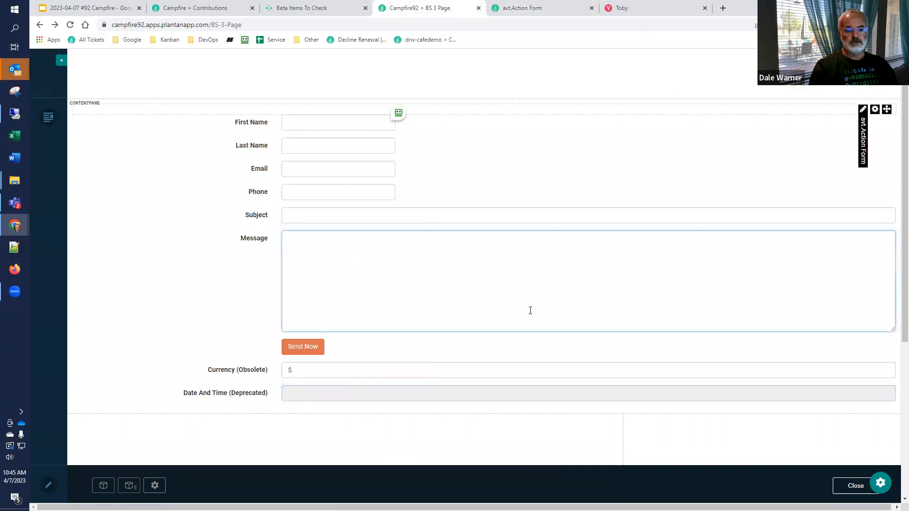
pyautogui.click(243, 313)
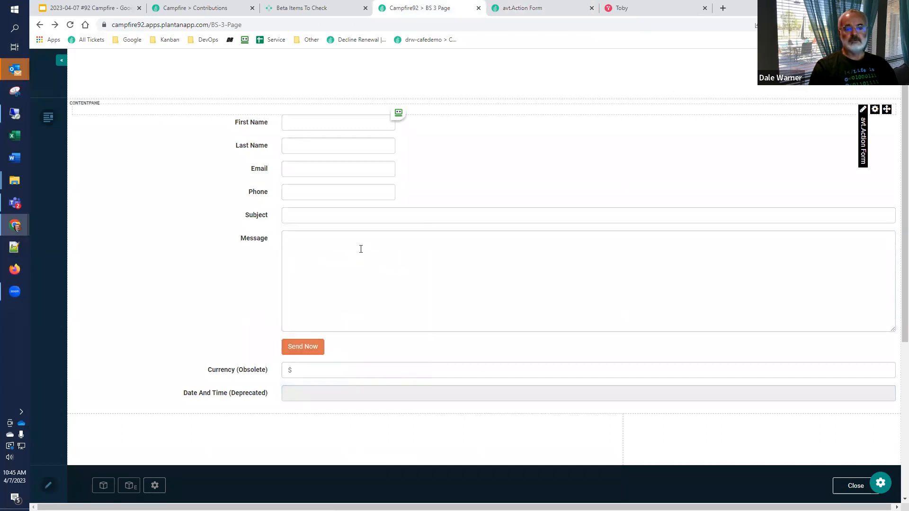
# Step: Add a Google Places field to the form in the Form Builder and review its options
pyautogui.click(545, 8)
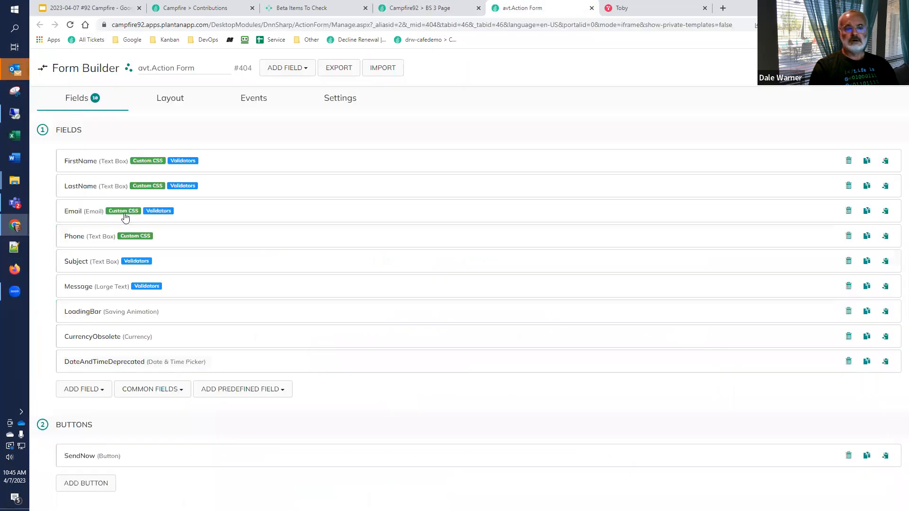
pyautogui.click(95, 393)
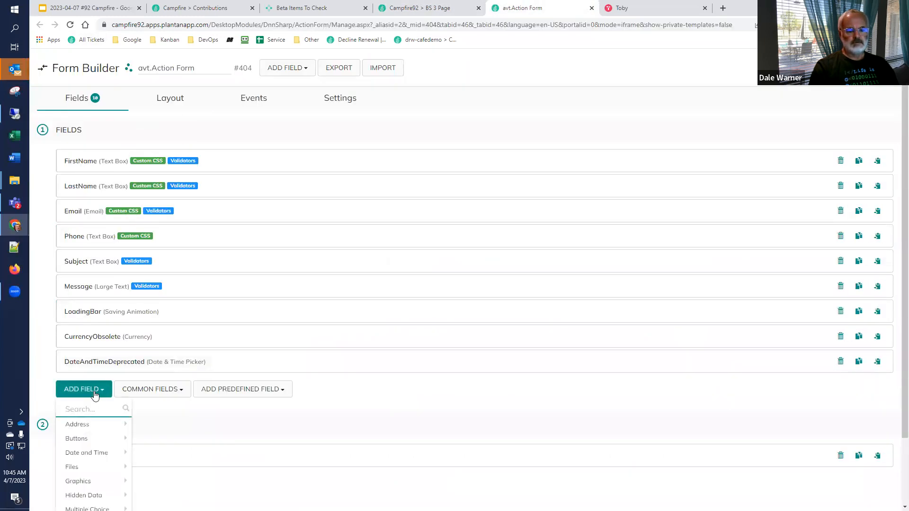
pyautogui.write('go')
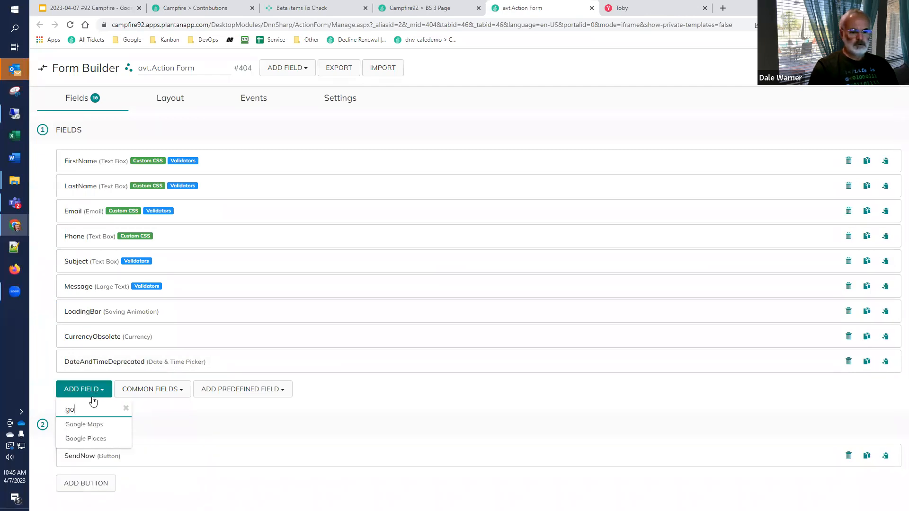
pyautogui.click(90, 439)
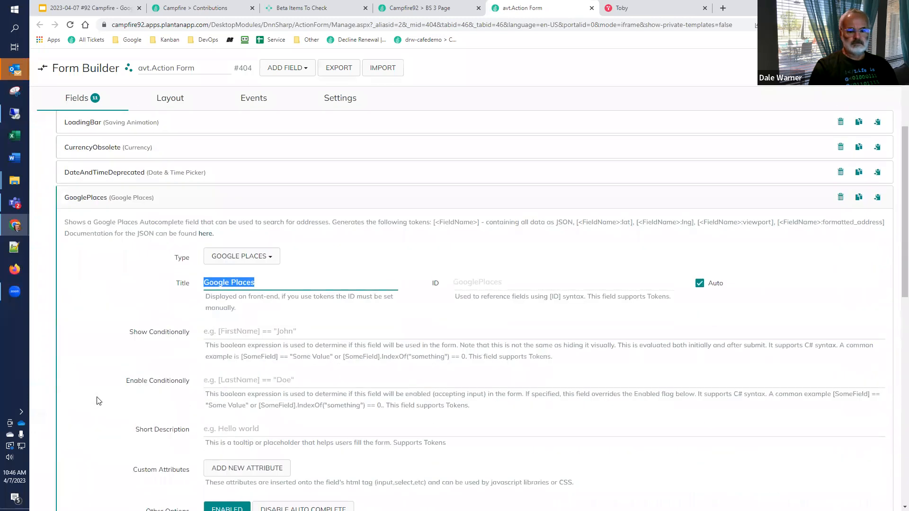
pyautogui.scroll(-4, 98, 401)
pyautogui.scroll(-3, 99, 402)
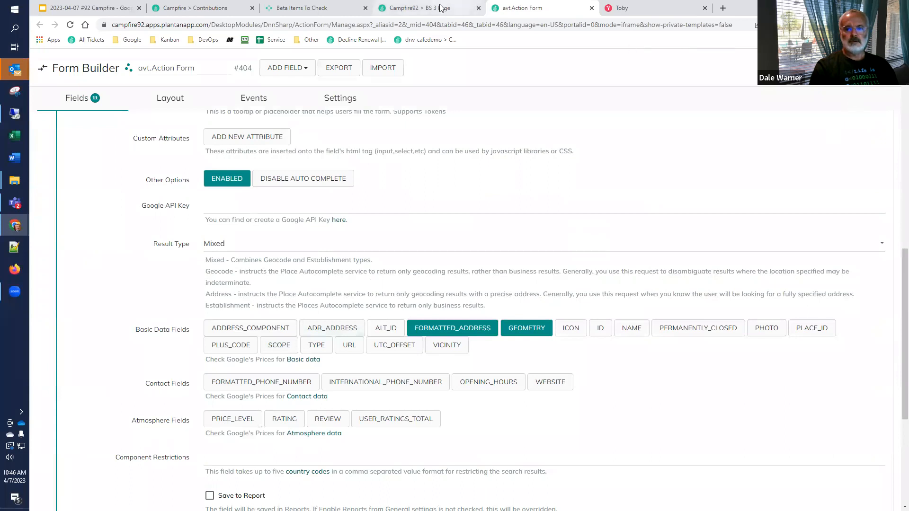
# Step: Reload BS 3 Page and test the Google Places field by entering "130"
pyautogui.click(421, 8)
pyautogui.click(70, 25)
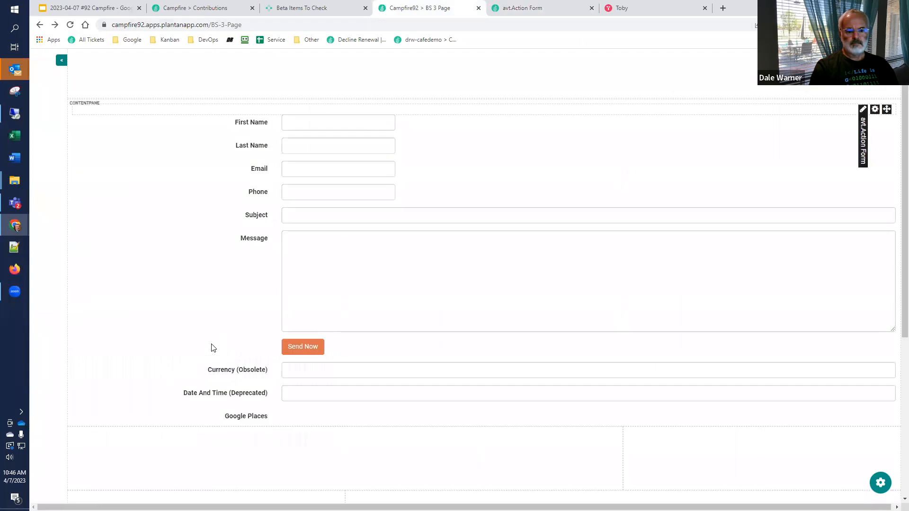
pyautogui.click(314, 419)
pyautogui.write('130')
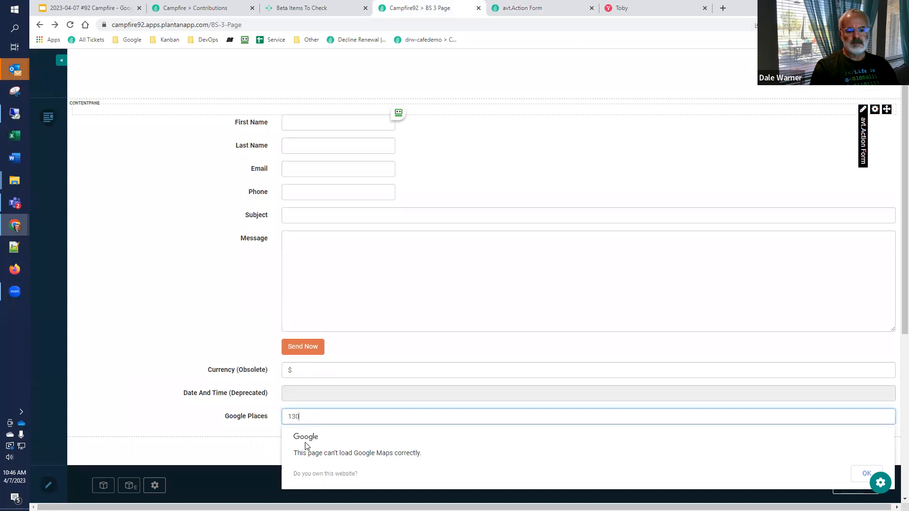
pyautogui.click(271, 434)
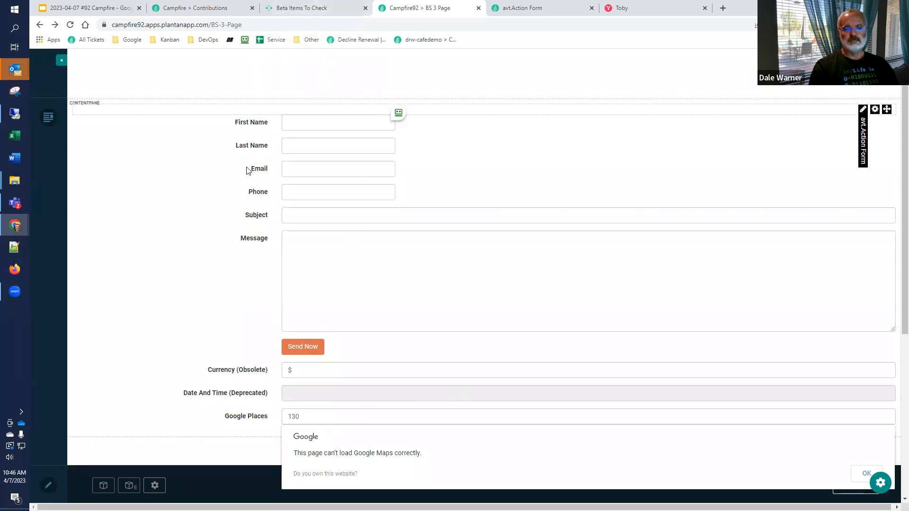
# Step: Check the form's template in its Form Builder settings and return to BS 3 Page
pyautogui.click(521, 8)
pyautogui.click(344, 97)
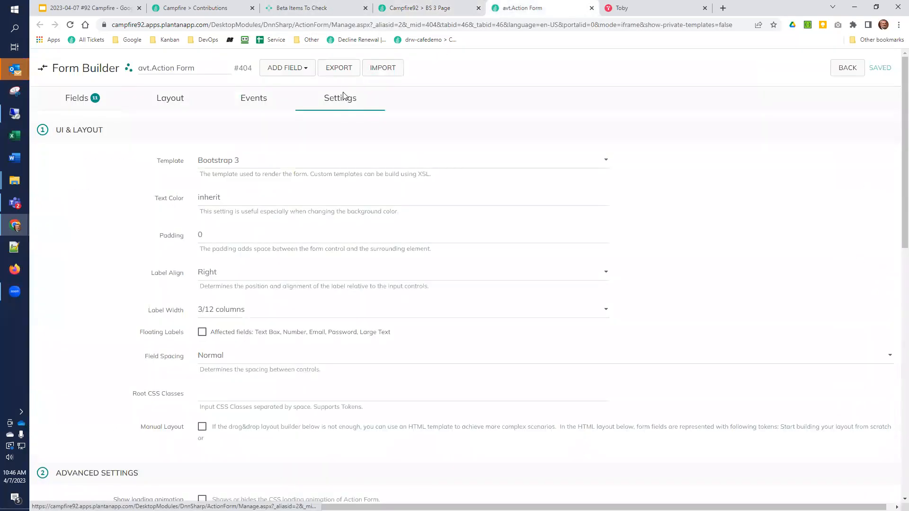
pyautogui.click(405, 9)
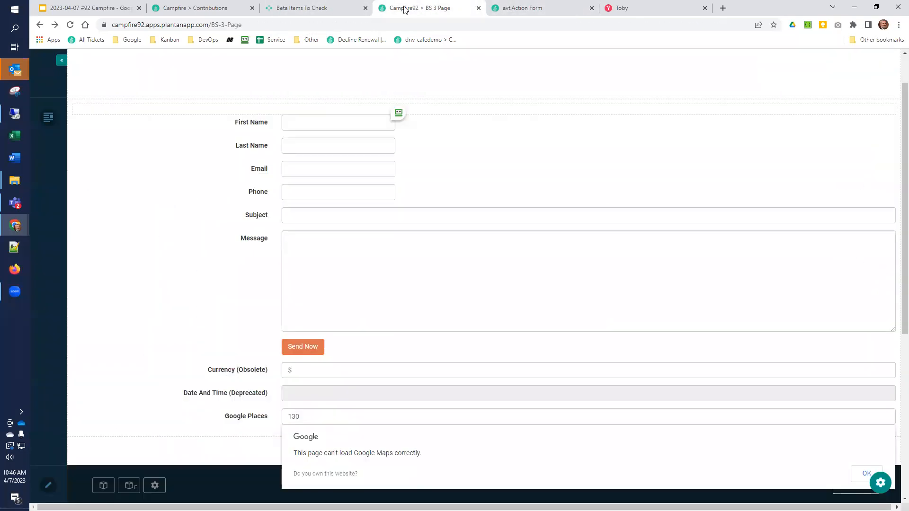
# Step: Close the BS3 reports and start a new result for the "Load configuation module on page" test item under "Create a new guide"
pyautogui.click(335, 11)
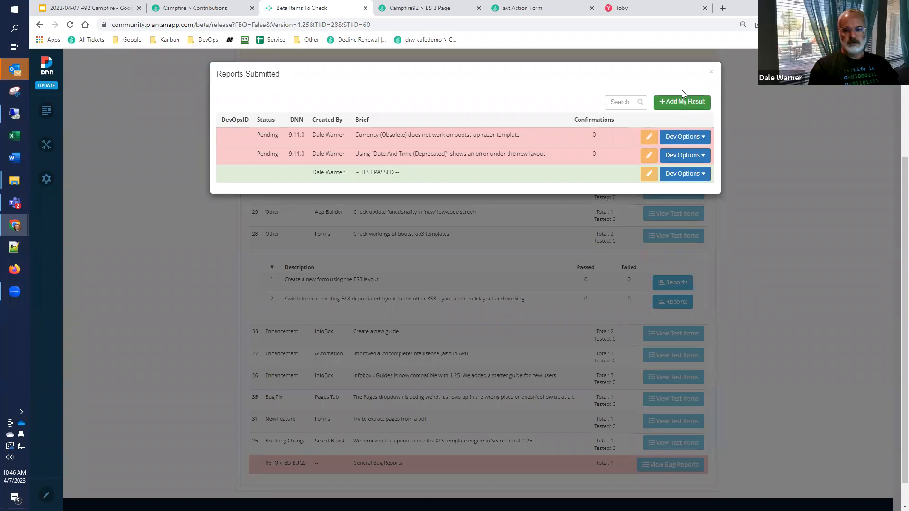
pyautogui.click(711, 73)
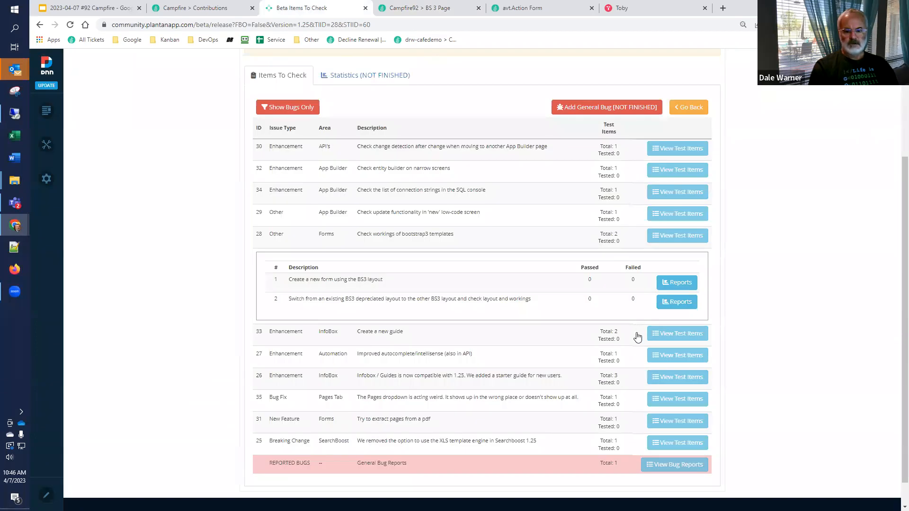
pyautogui.click(663, 334)
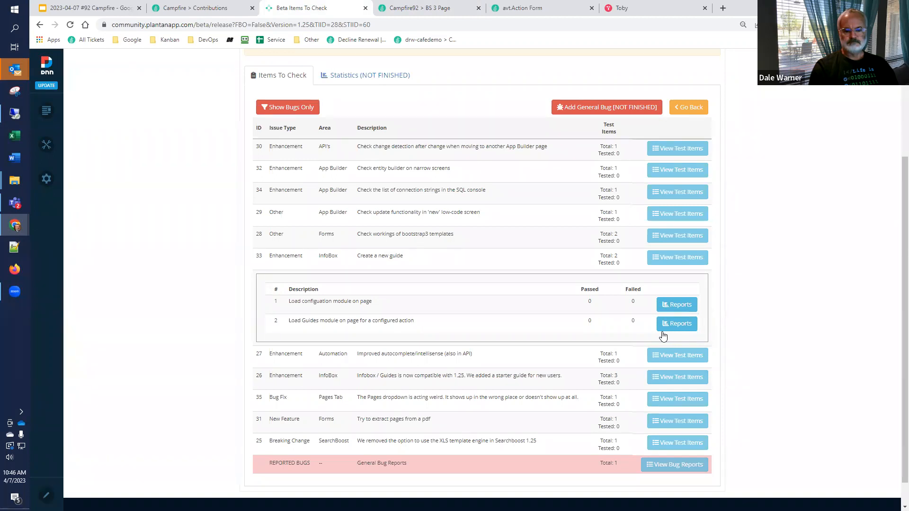
pyautogui.click(672, 305)
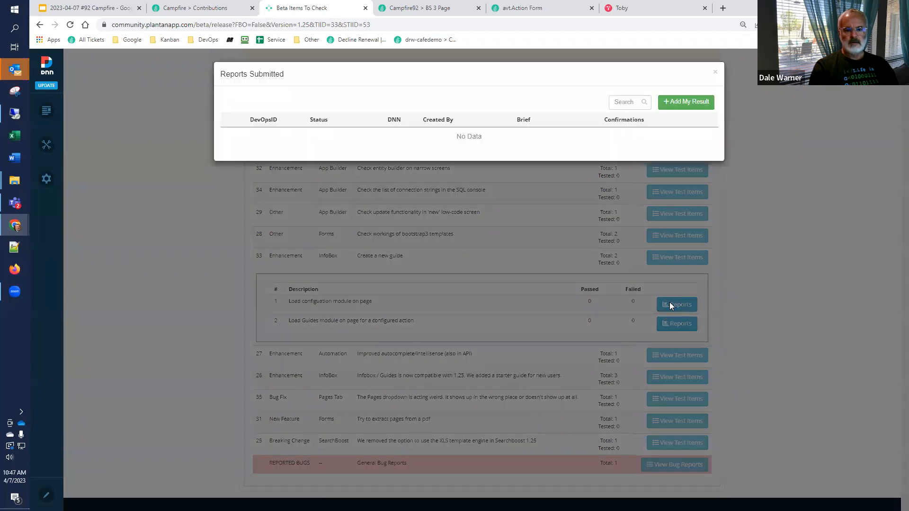
pyautogui.click(686, 103)
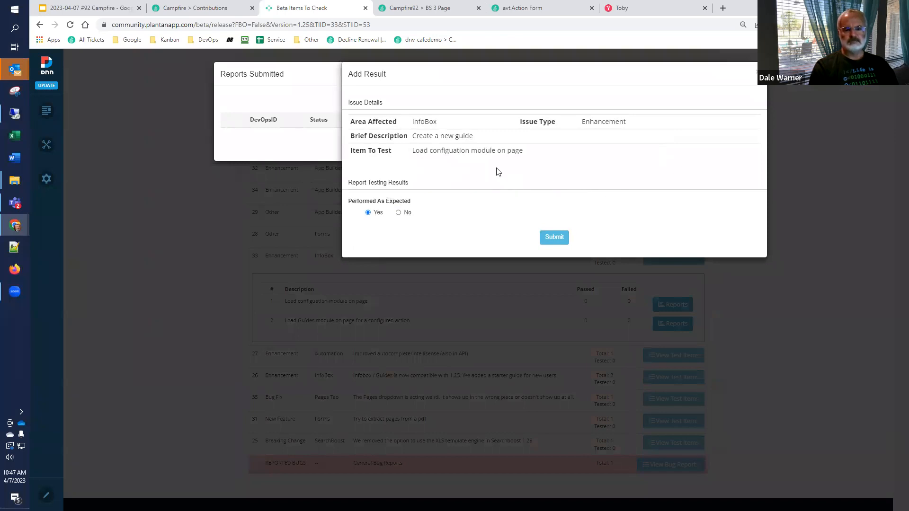
# Step: Close the Form Builder and Toby pages and open the Training section of the Campfire92 configuration
pyautogui.click(409, 8)
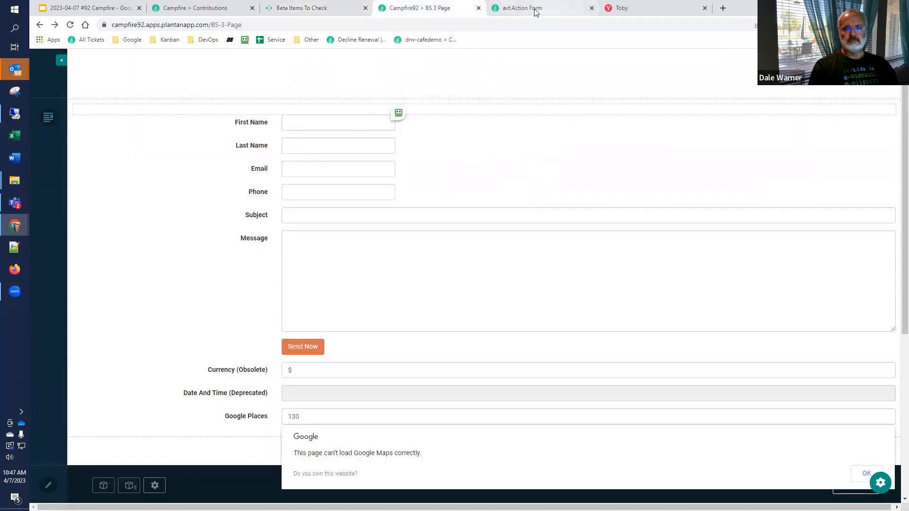
pyautogui.click(557, 11)
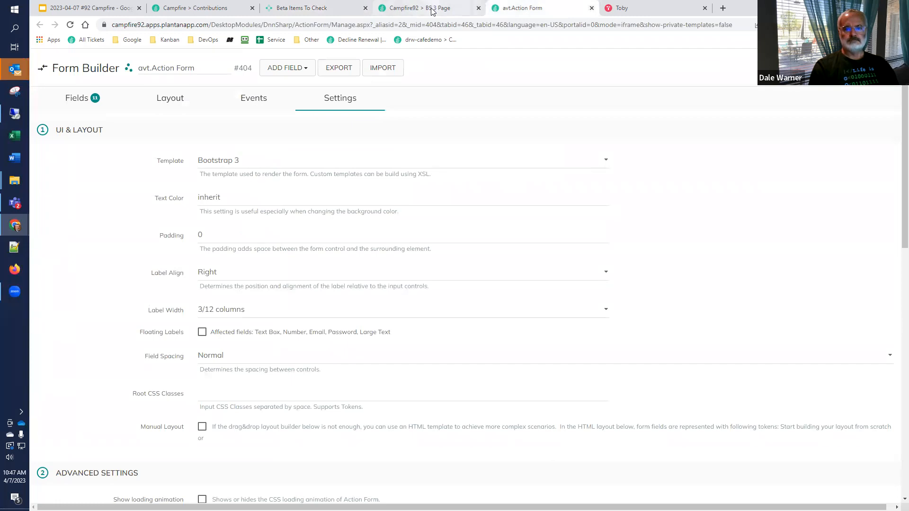
pyautogui.click(592, 8)
pyautogui.click(592, 8)
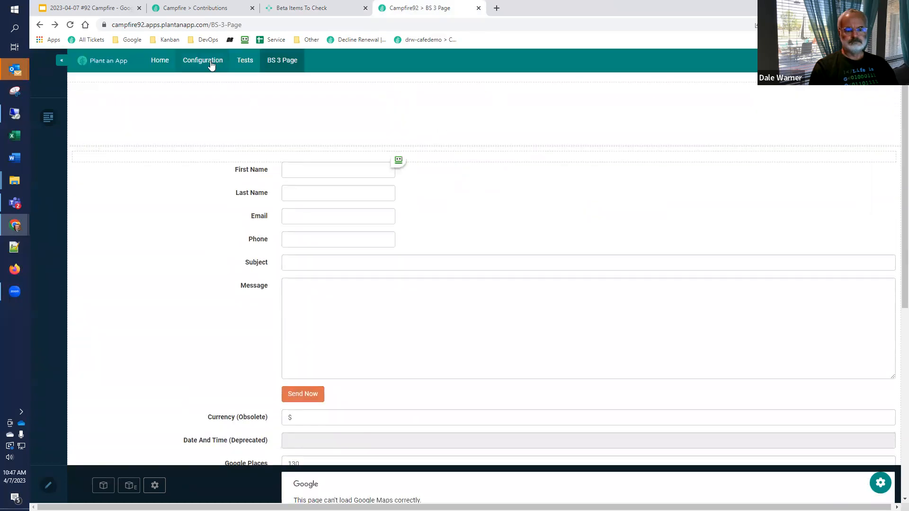
pyautogui.click(211, 62)
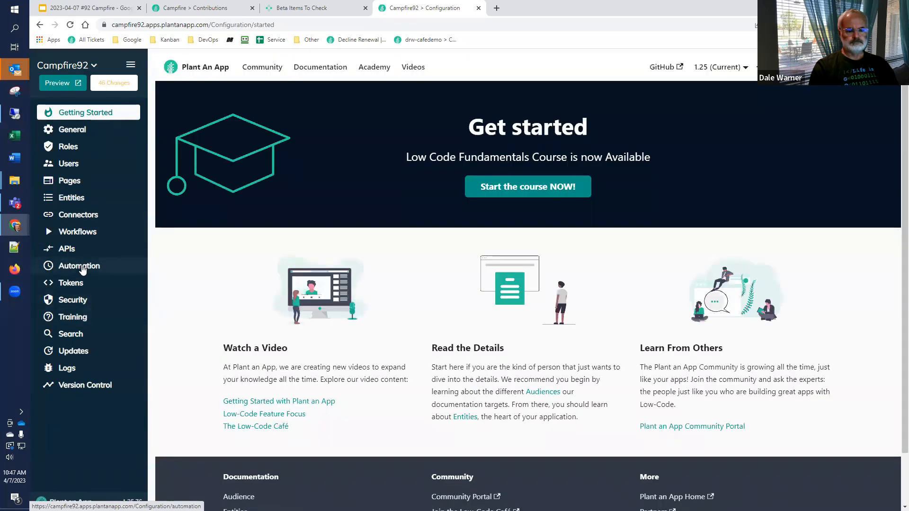
pyautogui.click(76, 319)
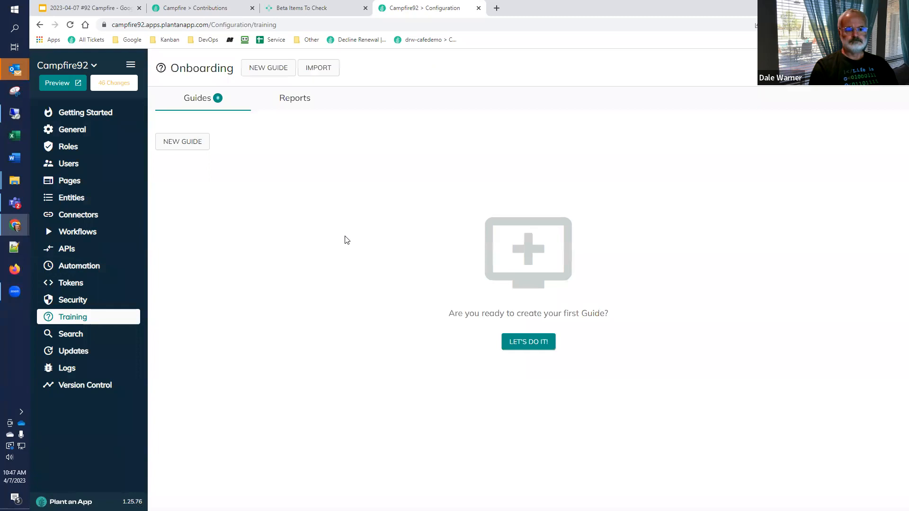
# Step: Create a new onboarding guide titled "Welcome To Cafe 92" with Enforce workflow set to Reset
pyautogui.click(183, 143)
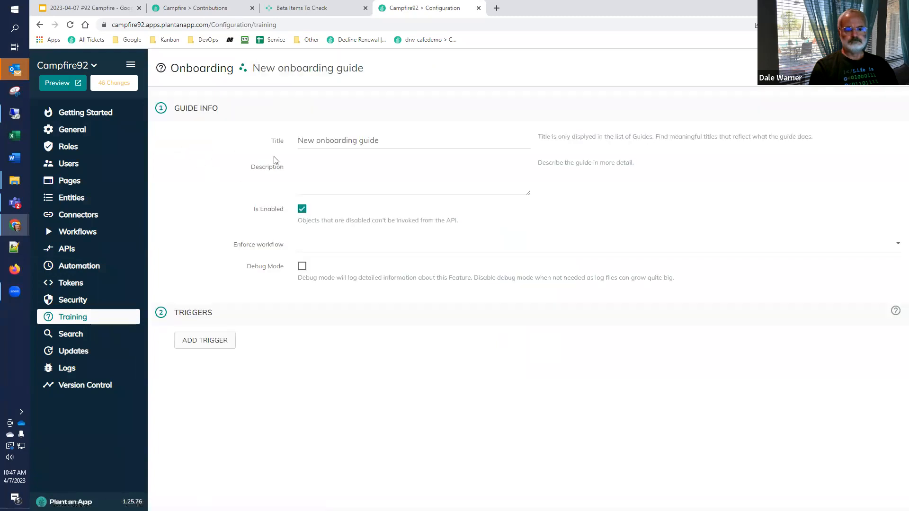
pyautogui.moveTo(390, 143); pyautogui.dragTo(287, 156)
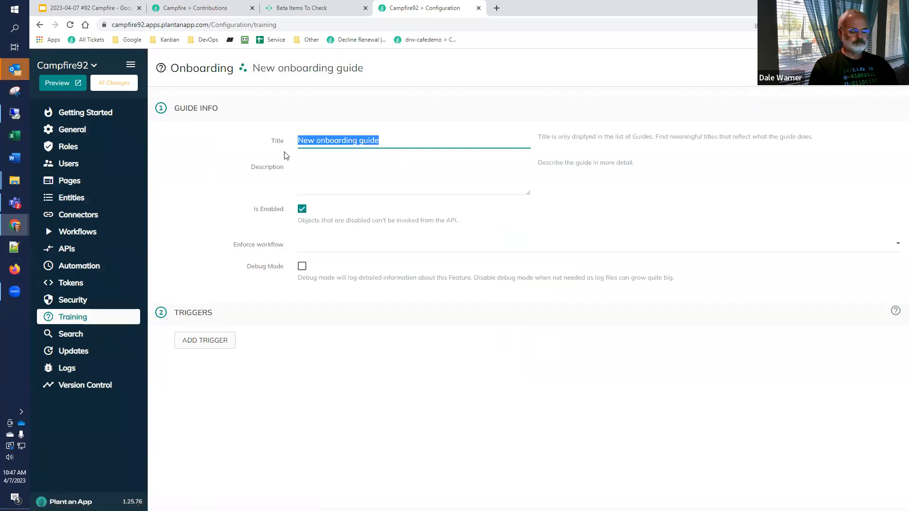
pyautogui.write('Welcome T')
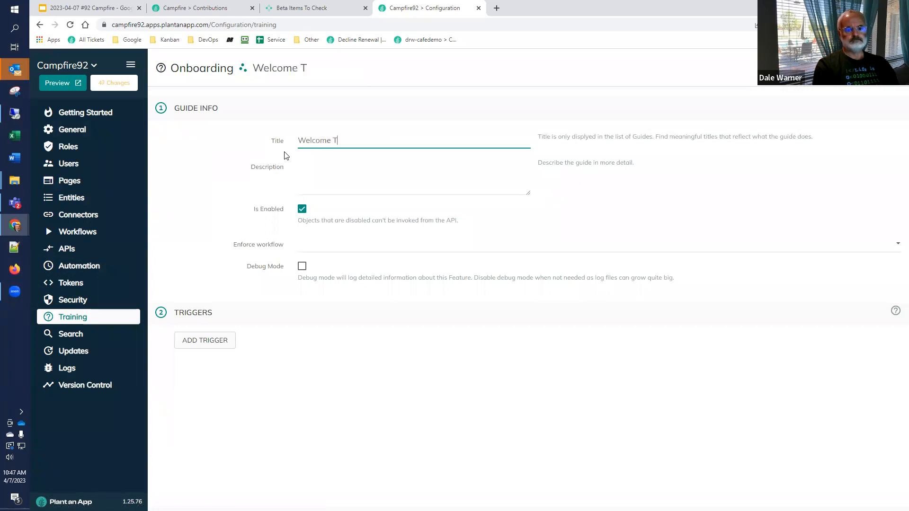
pyautogui.write('o Cafe 92')
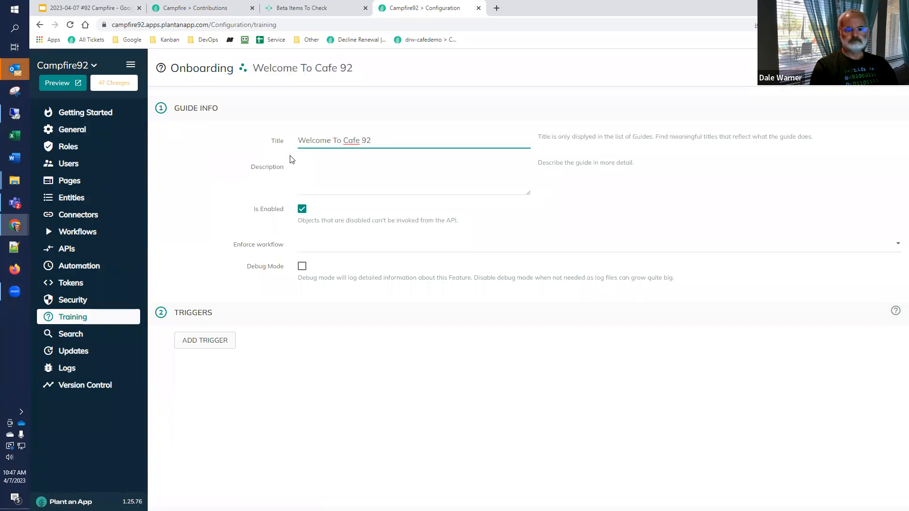
pyautogui.click(339, 176)
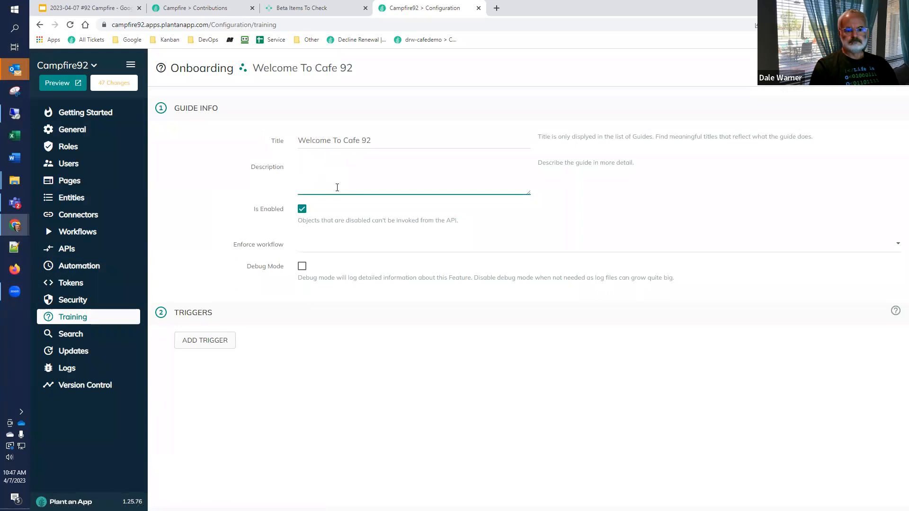
pyautogui.click(314, 250)
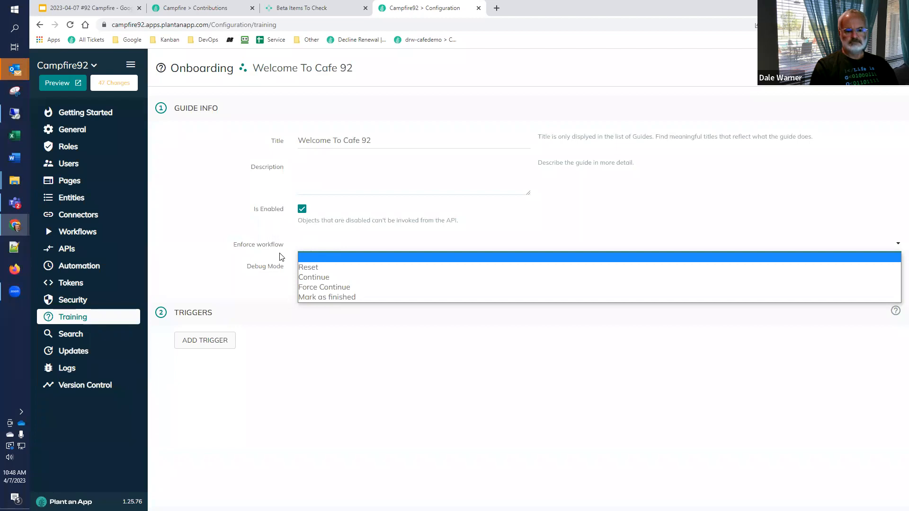
pyautogui.click(302, 267)
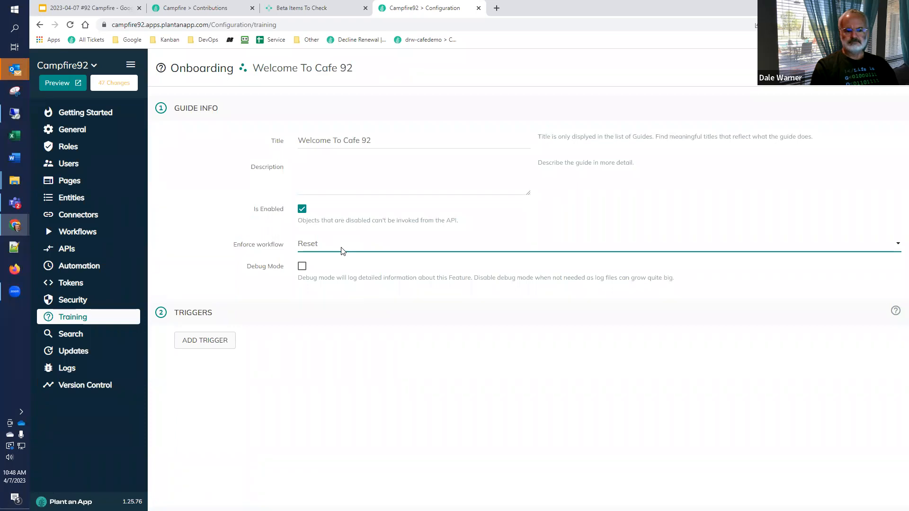
# Step: Mark the pending guide test result as not performing as expected, briefly described as "Enforce workflow setting has no documentation. What does it do?"
pyautogui.moveTo(284, 245); pyautogui.dragTo(234, 250)
pyautogui.hotkey('ctrl', 'c')
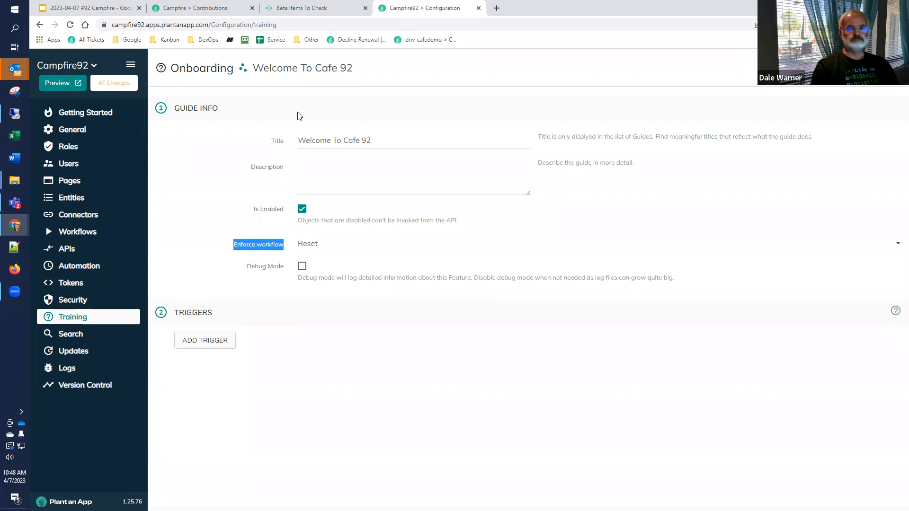
pyautogui.click(288, 8)
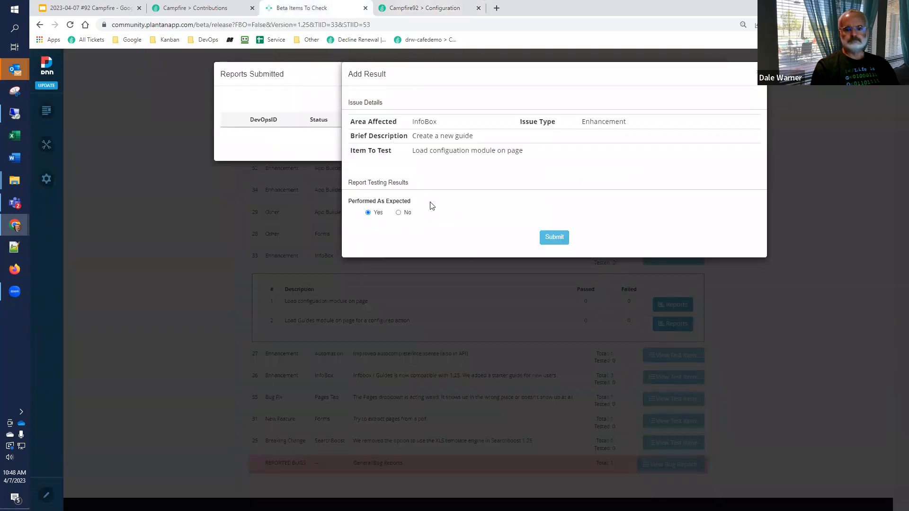
pyautogui.click(398, 213)
pyautogui.click(397, 242)
pyautogui.hotkey('ctrl', 'v')
pyautogui.write('setting has no docu')
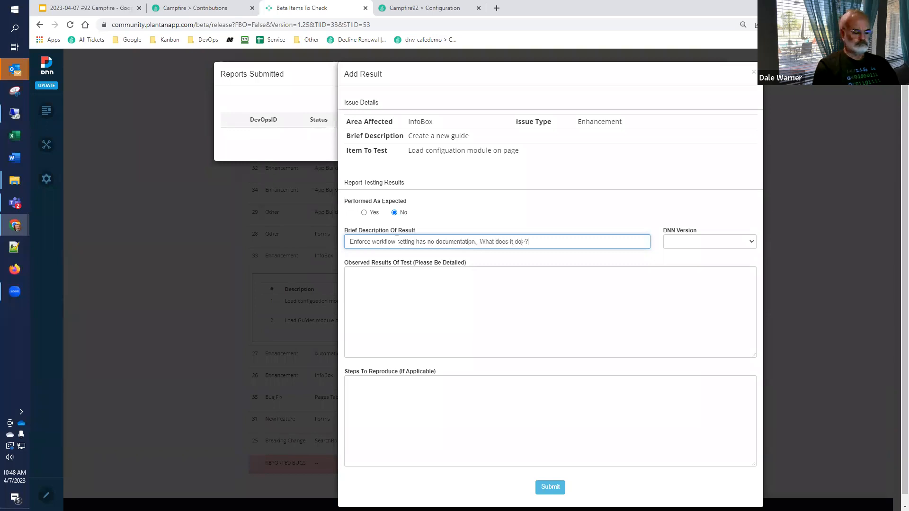
pyautogui.write('?')
# Step: Complete the report with DNN version 9.11.0 and "How do I use it?" added to the brief description, submit it, and start another result
pyautogui.click(684, 243)
pyautogui.click(678, 270)
pyautogui.click(557, 242)
pyautogui.write('How d')
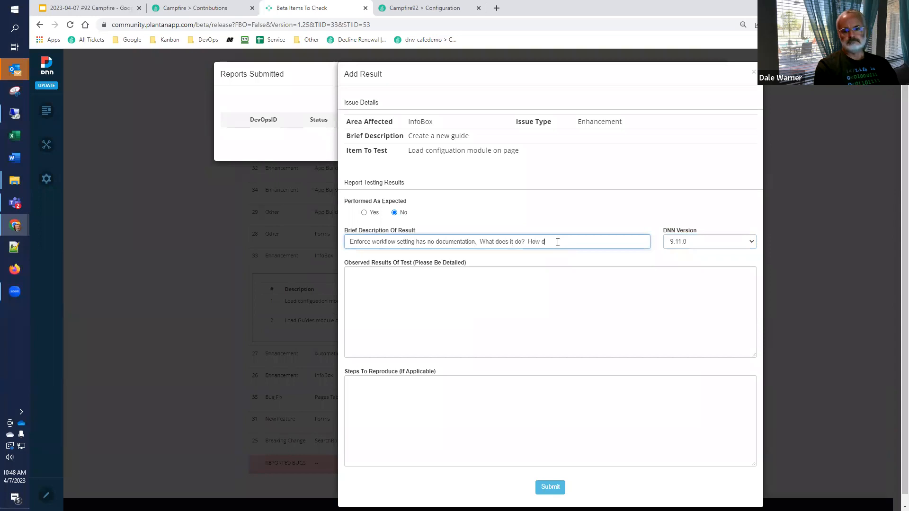
pyautogui.write('o I use it?')
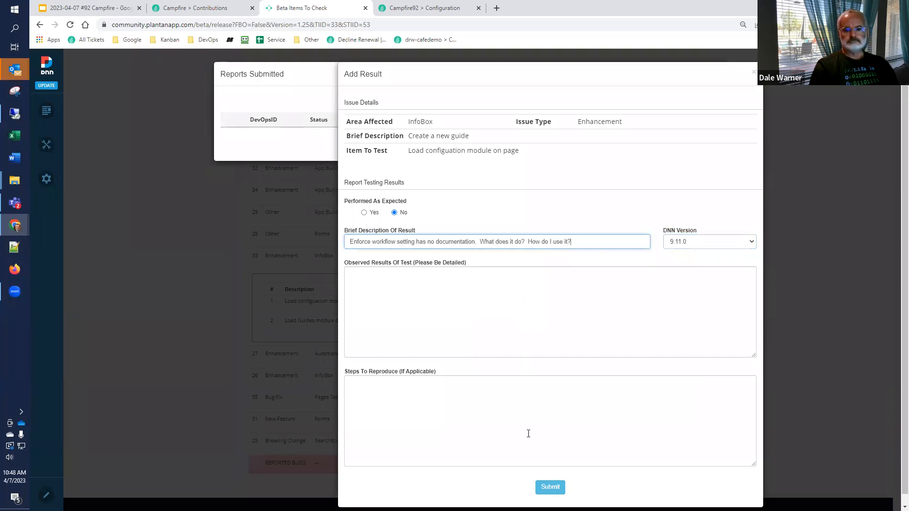
pyautogui.click(544, 486)
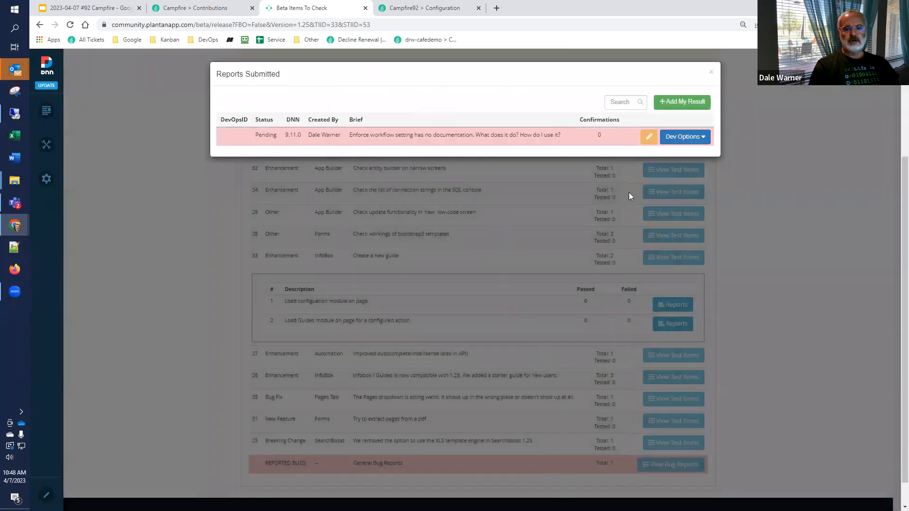
pyautogui.click(682, 102)
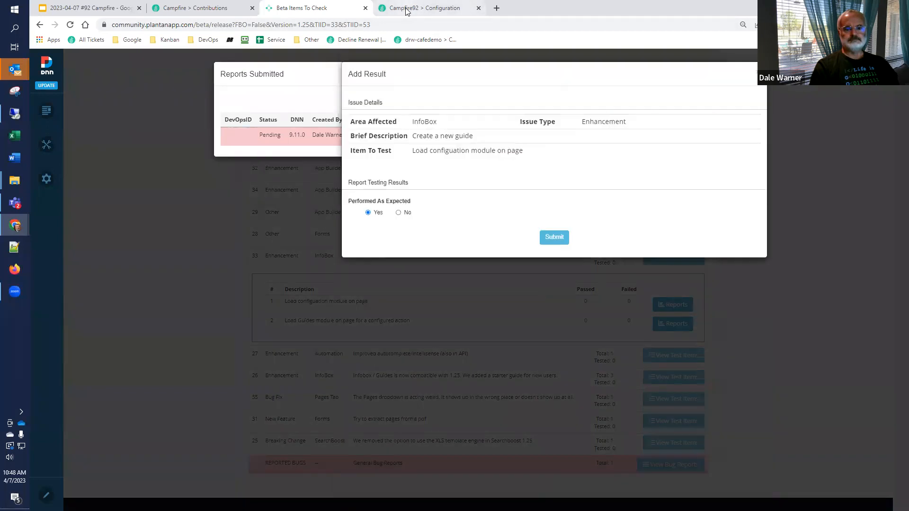
# Step: Return to the "Welcome To Cafe 92" guide and add a trigger described as "General Start"
pyautogui.click(406, 11)
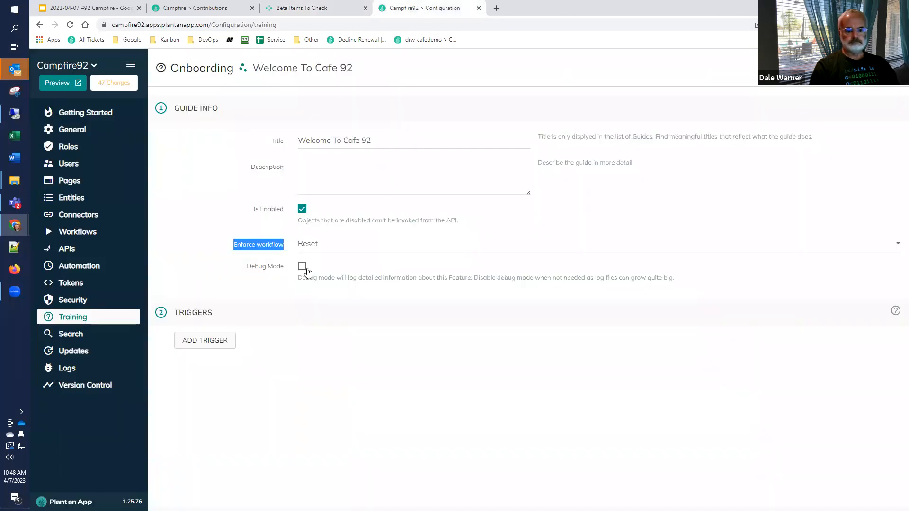
pyautogui.click(203, 341)
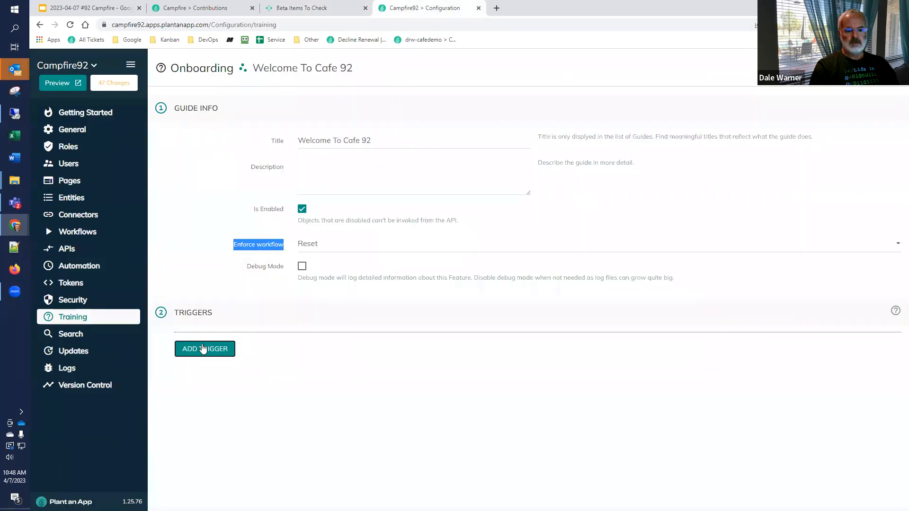
pyautogui.scroll(-2, 379, 260)
pyautogui.click(374, 278)
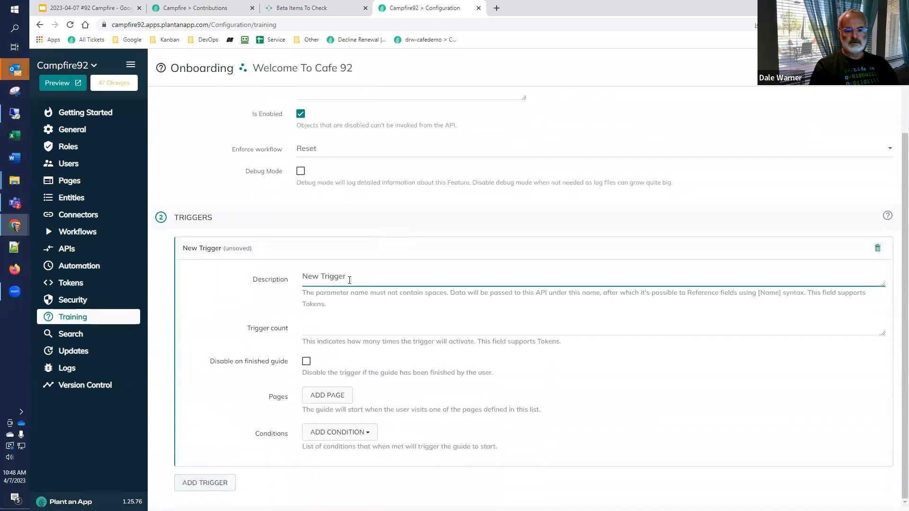
pyautogui.moveTo(350, 280); pyautogui.dragTo(229, 280)
pyautogui.write('General Start')
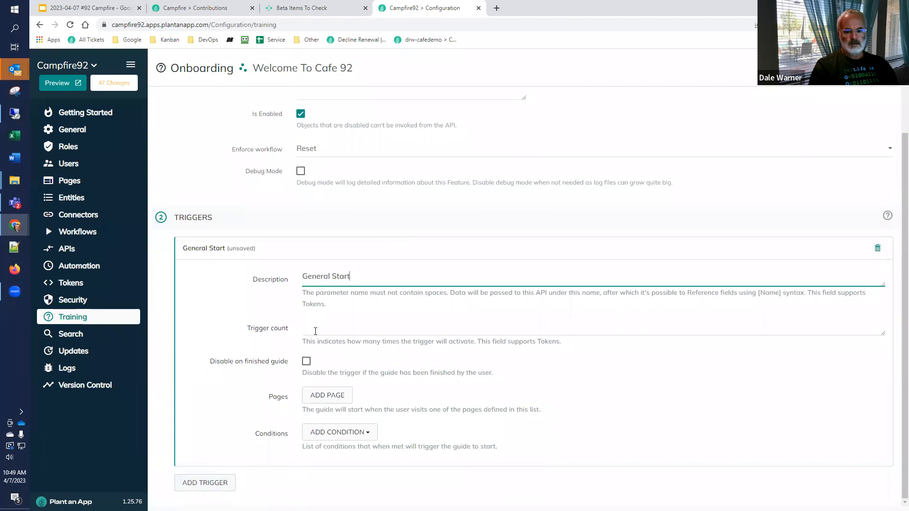
# Step: Set the General Start trigger's count to 1 and enable Disable on finished guide
pyautogui.click(316, 332)
pyautogui.write('1')
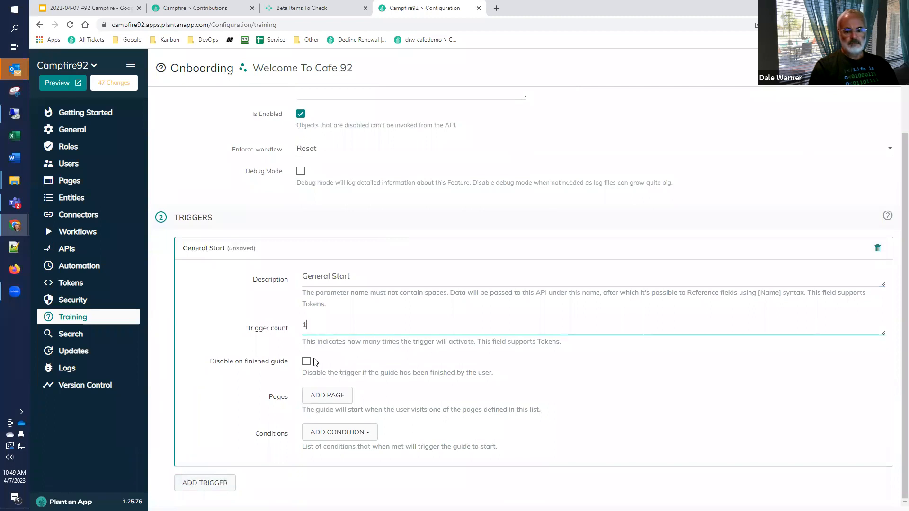
pyautogui.click(307, 363)
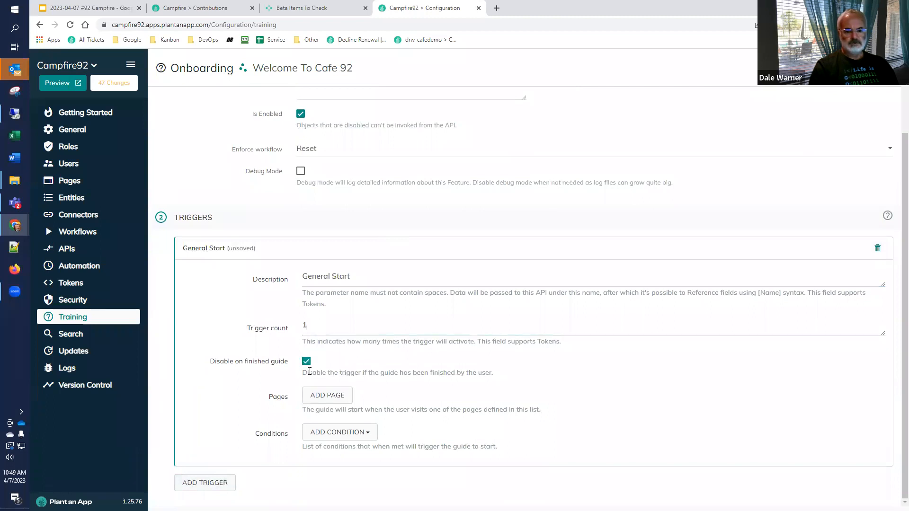
# Step: Add BS 3 Page to the trigger's pages, with the guide starting on Page Load
pyautogui.click(315, 396)
pyautogui.scroll(-3, 456, 290)
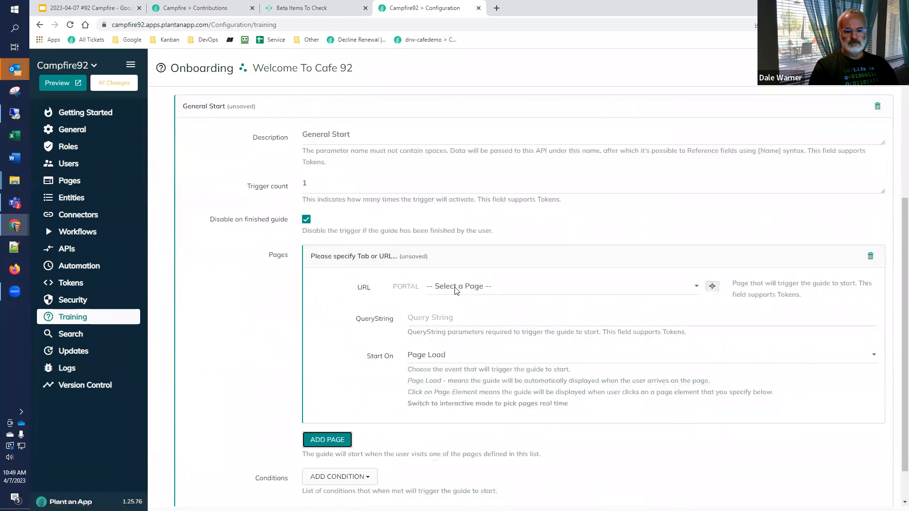
pyautogui.click(456, 287)
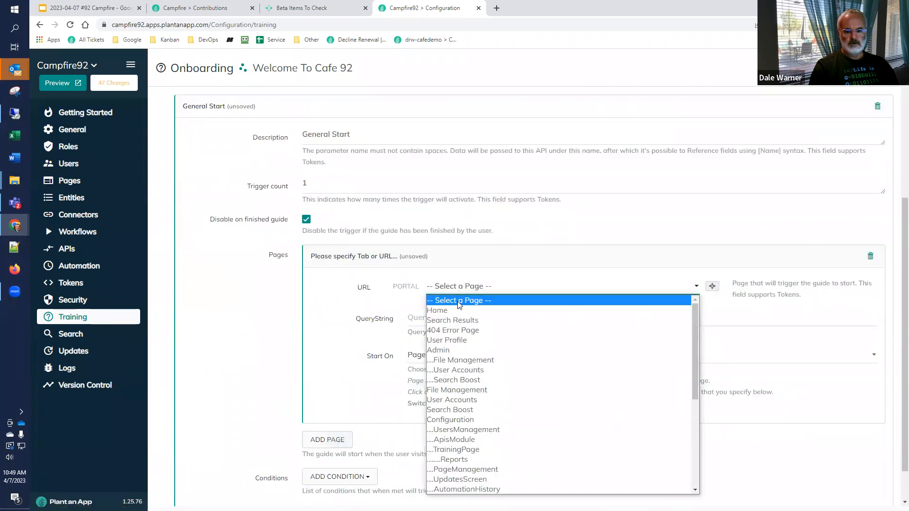
pyautogui.scroll(-5, 456, 341)
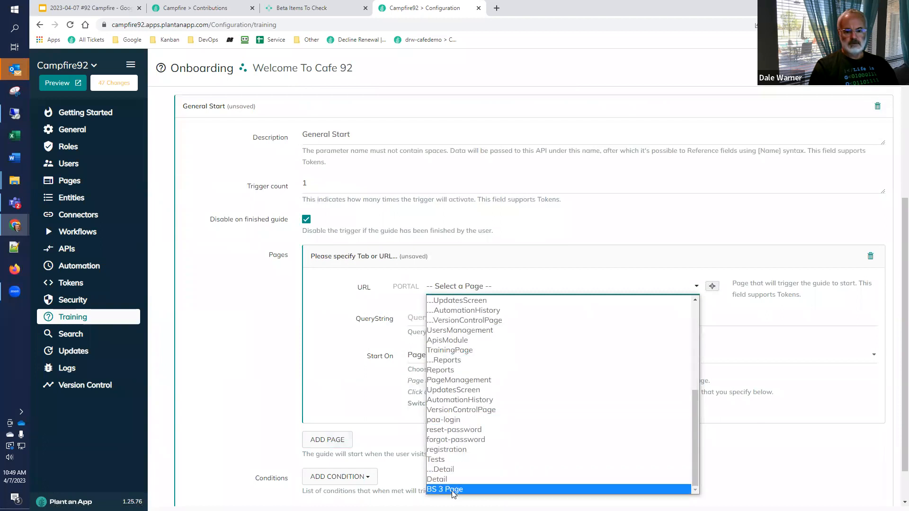
pyautogui.click(452, 490)
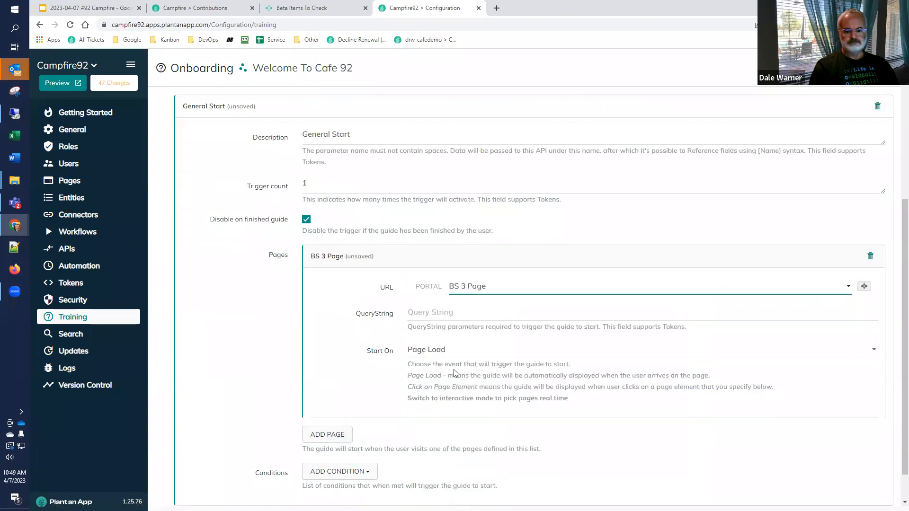
pyautogui.click(459, 353)
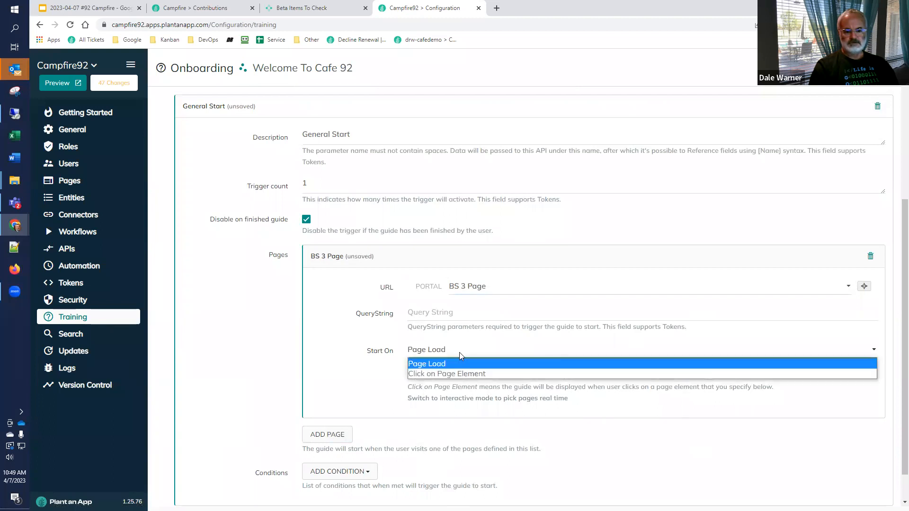
pyautogui.click(460, 352)
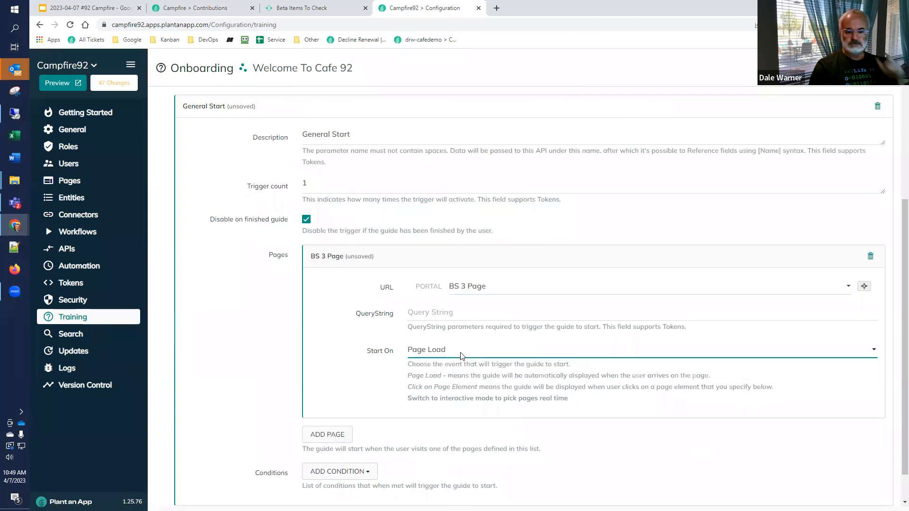
pyautogui.click(461, 354)
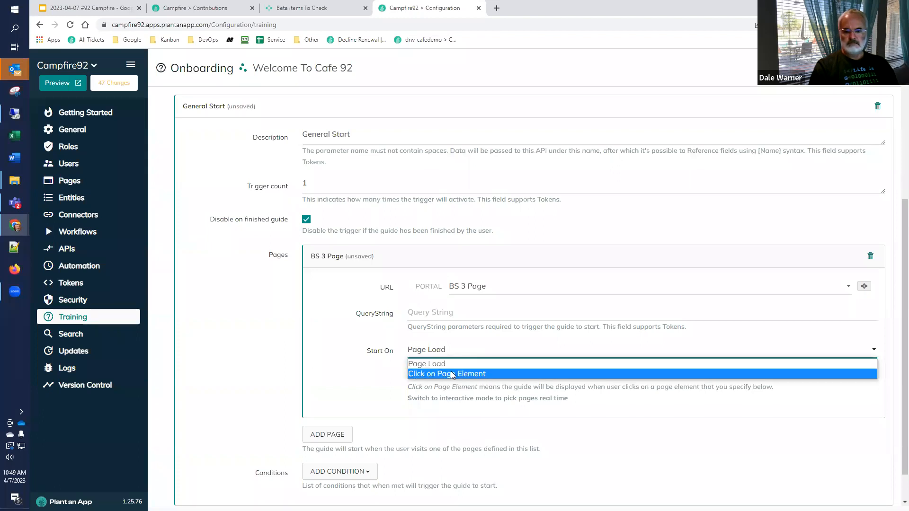
pyautogui.click(452, 367)
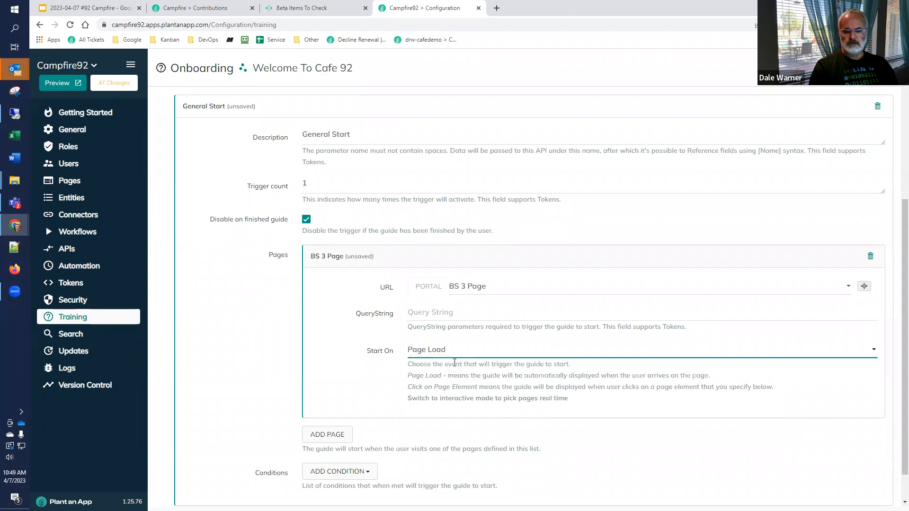
# Step: Add a Token Based condition to the General Start trigger with the expression "[Get:NoGuide] == true"
pyautogui.scroll(-1, 362, 374)
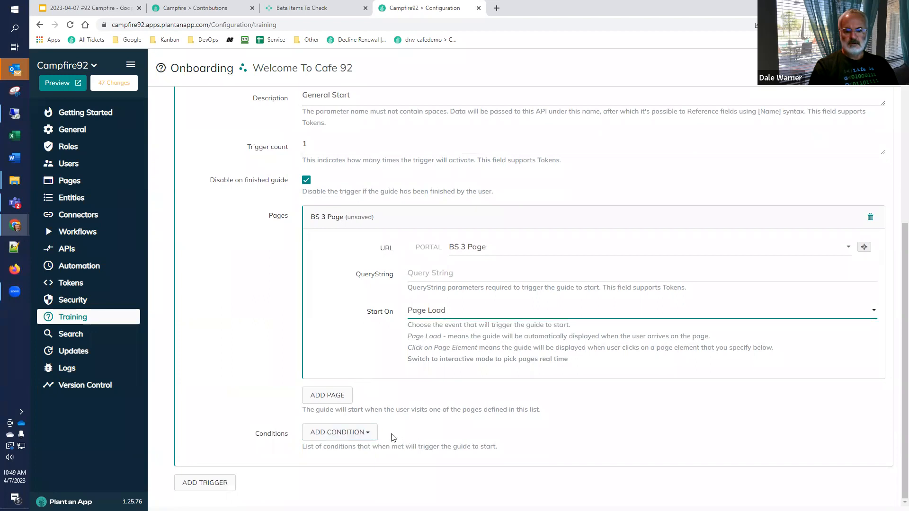
pyautogui.click(364, 434)
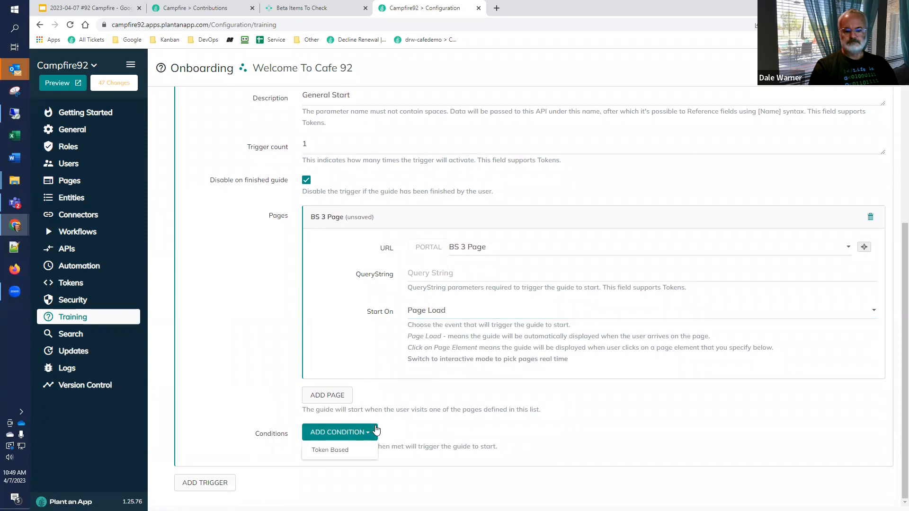
pyautogui.click(348, 450)
pyautogui.scroll(-3, 344, 403)
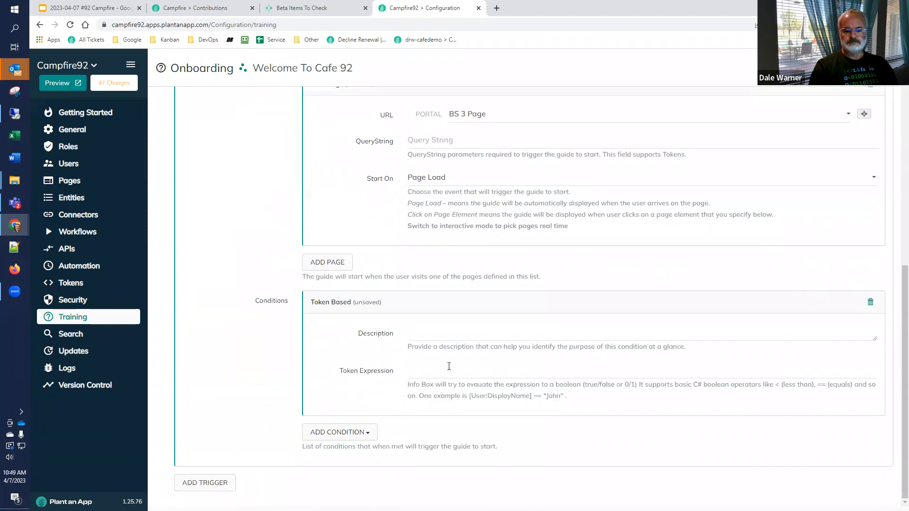
pyautogui.click(444, 372)
pyautogui.write('[Ge')
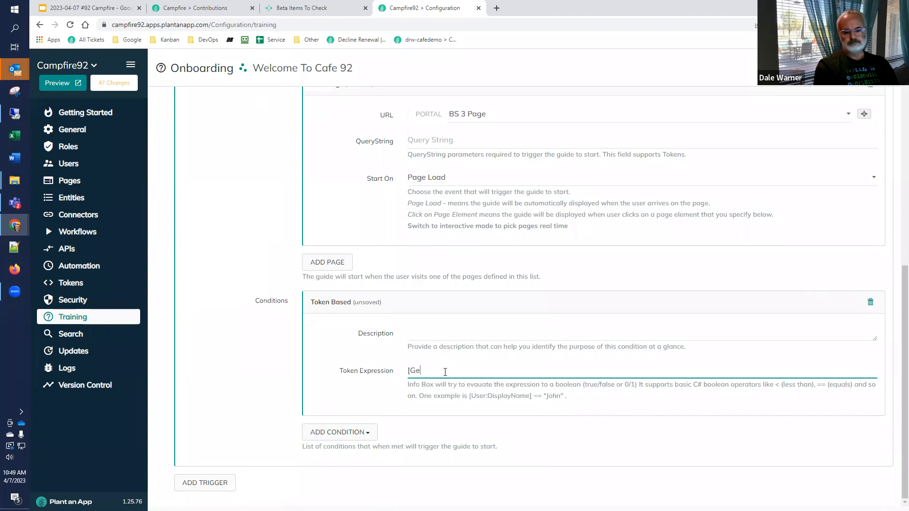
pyautogui.write('t:')
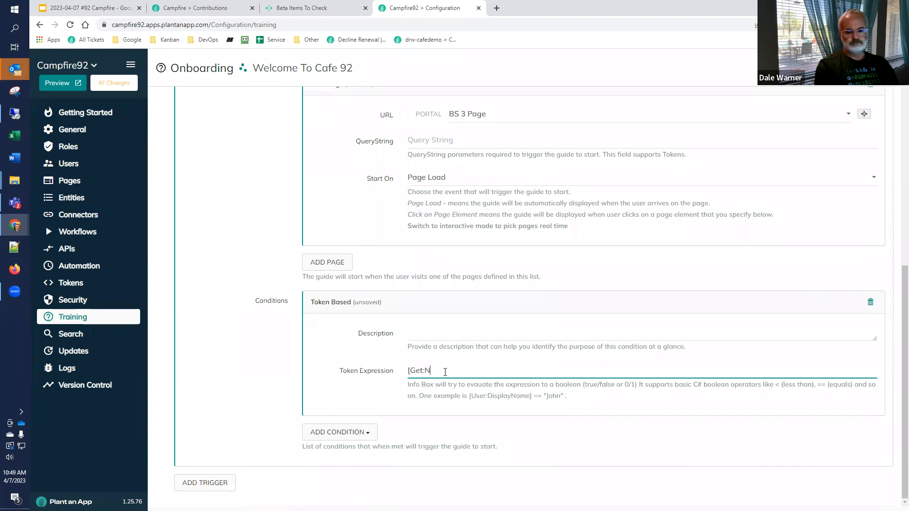
pyautogui.write('NoGuide')
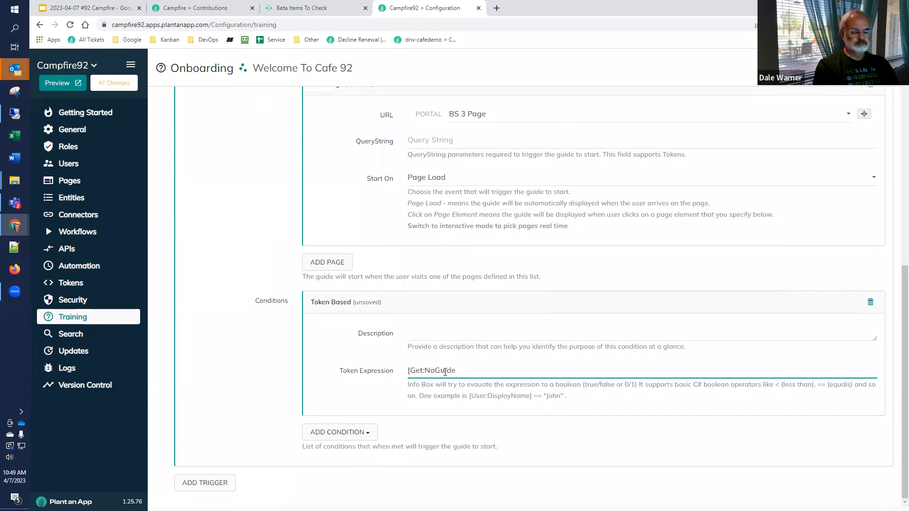
pyautogui.write('] == ')
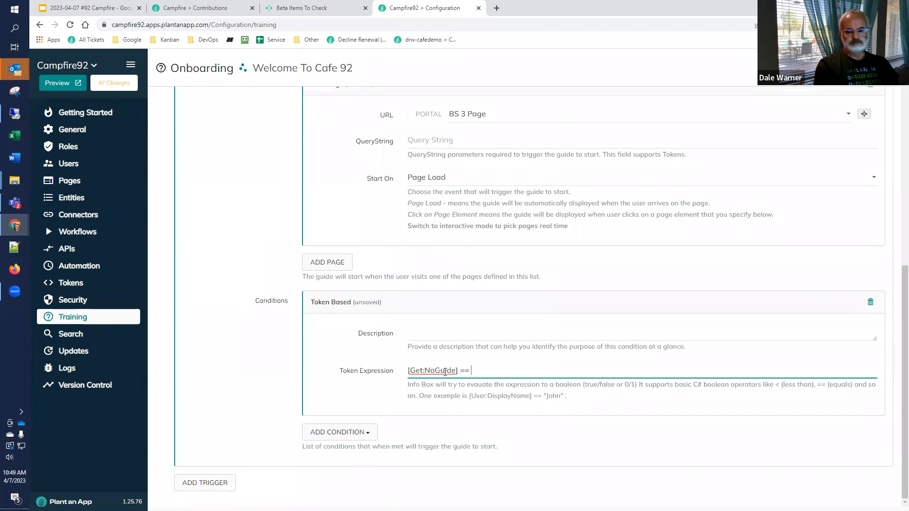
pyautogui.write('true')
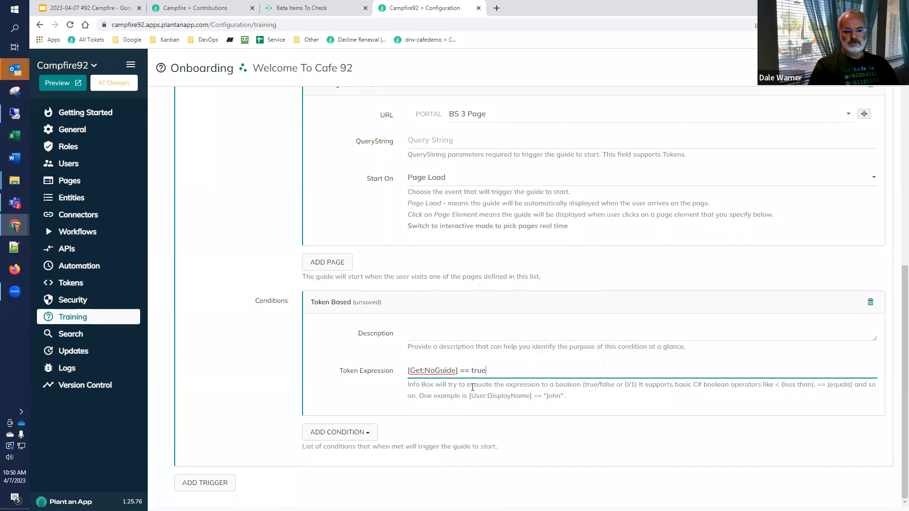
# Step: Set the General Start trigger's count to 99 and save the guide
pyautogui.scroll(5, 473, 389)
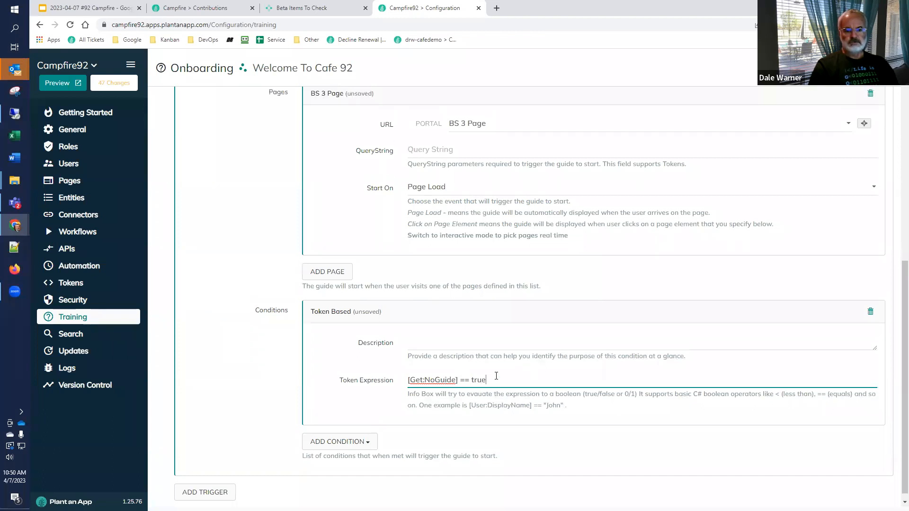
pyautogui.click(337, 246)
pyautogui.press('BackSpace')
pyautogui.write('99')
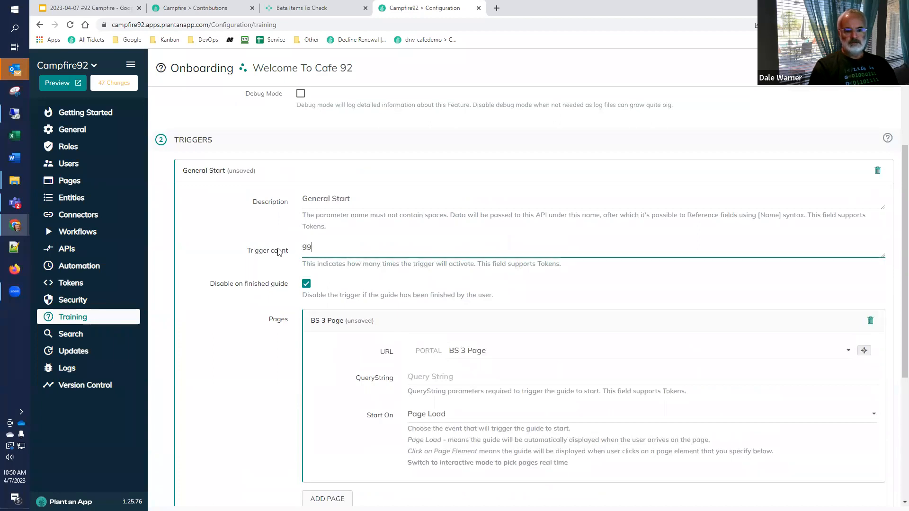
pyautogui.scroll(-4, 250, 258)
pyautogui.scroll(6, 549, 209)
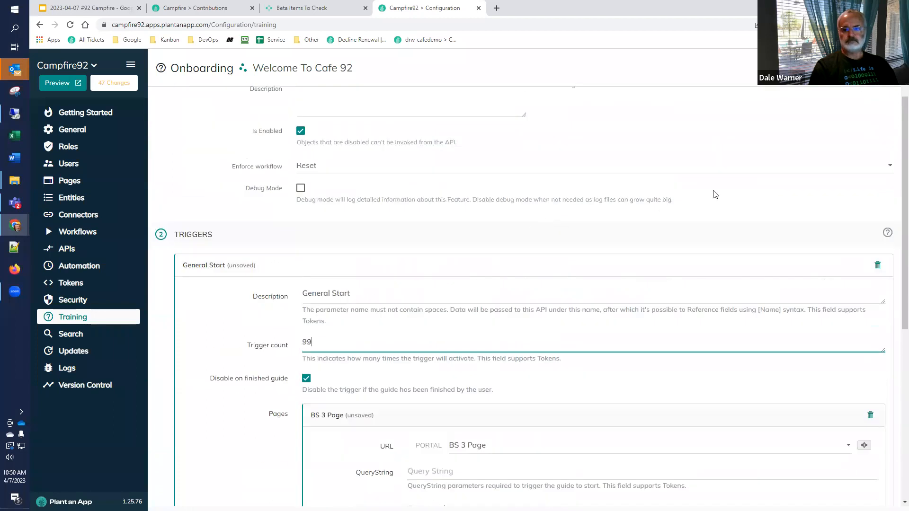
pyautogui.click(876, 67)
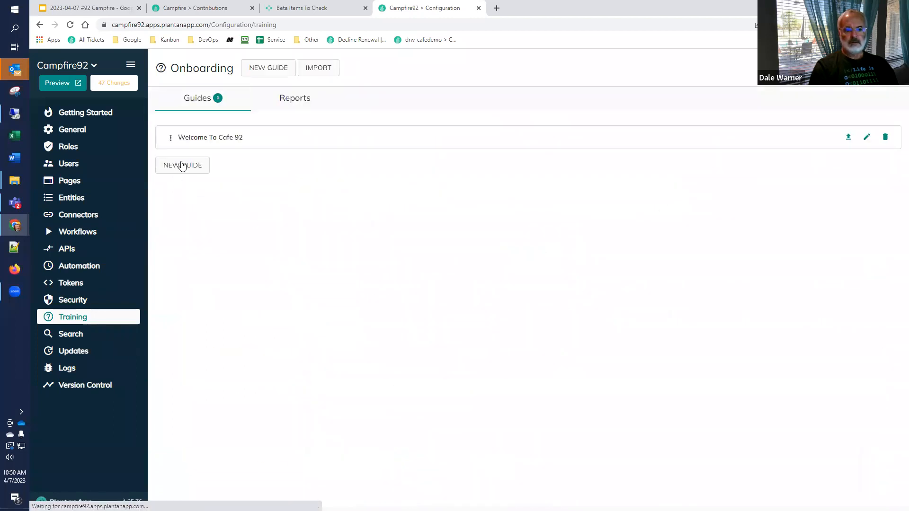
pyautogui.click(200, 139)
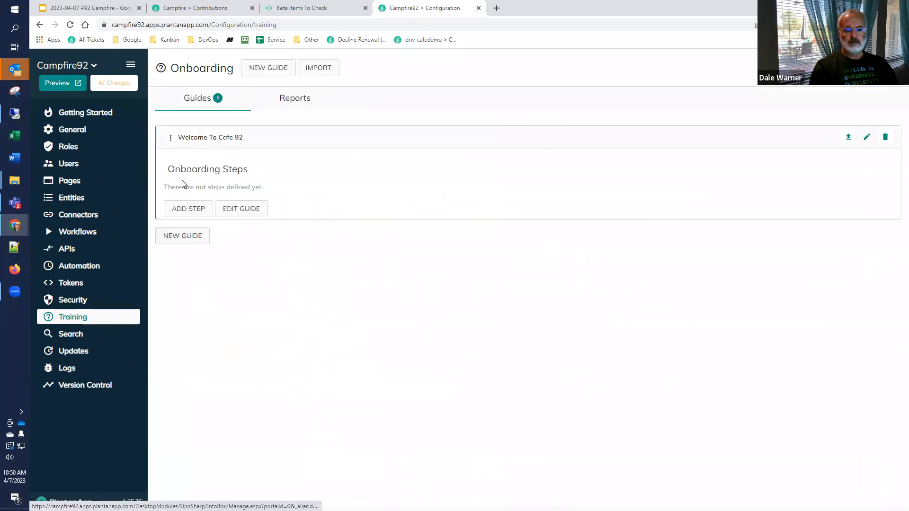
pyautogui.click(179, 214)
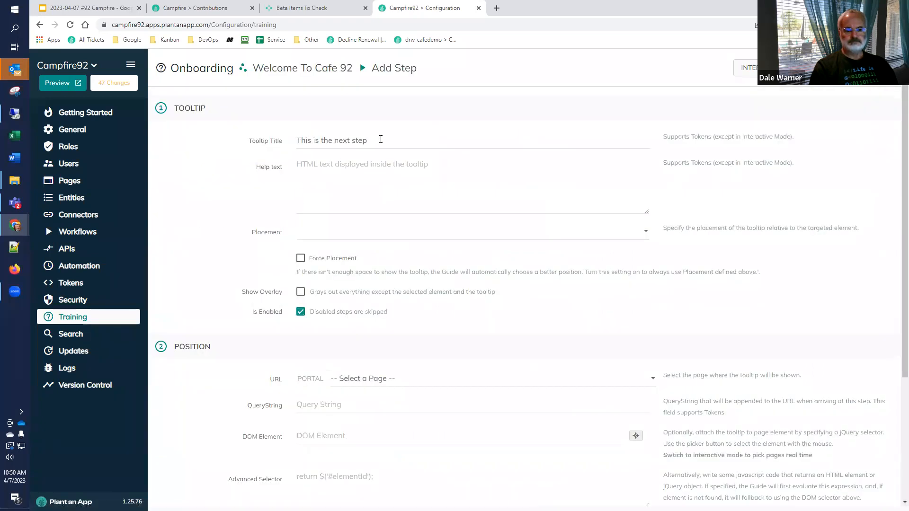
pyautogui.tripleClick(380, 140)
pyautogui.write('Fir')
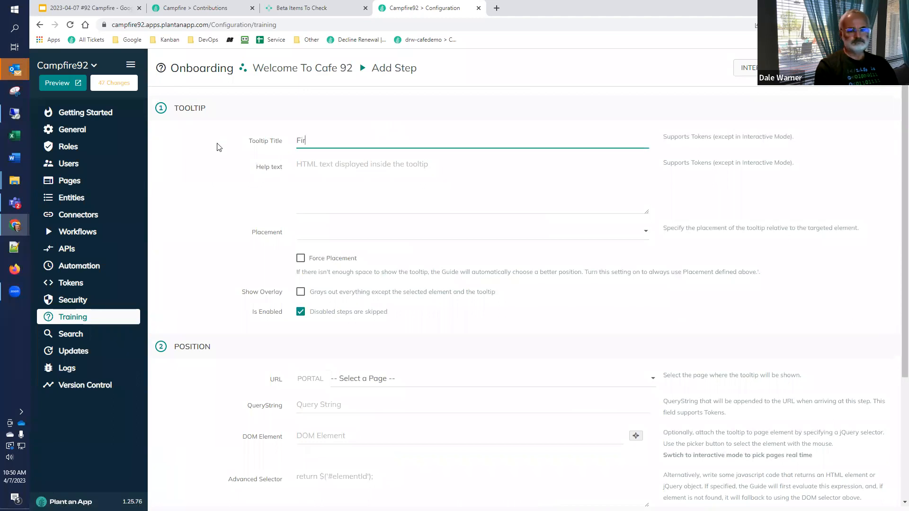
pyautogui.write('st Step ')
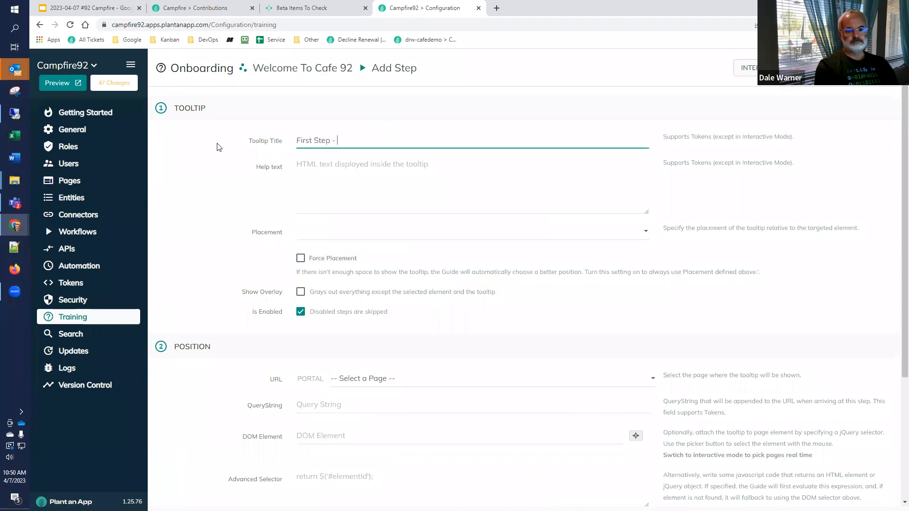
pyautogui.write('- Say Hi')
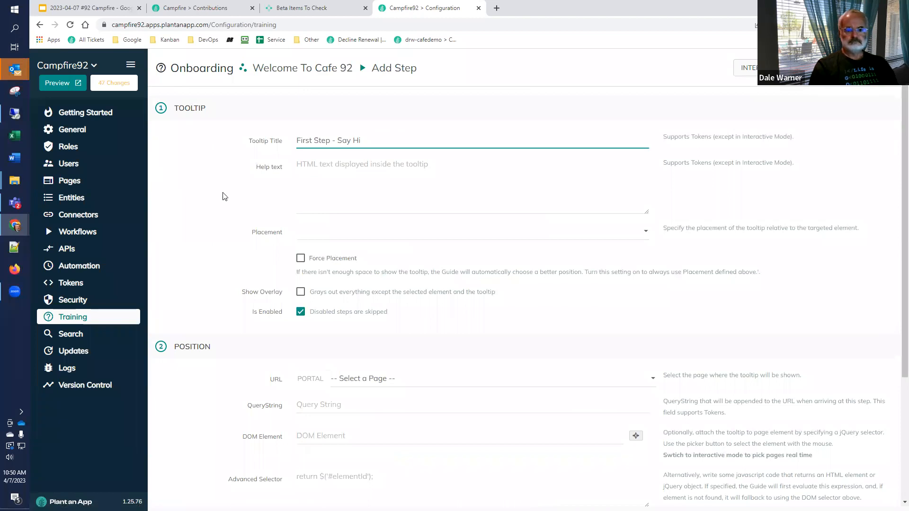
pyautogui.click(338, 237)
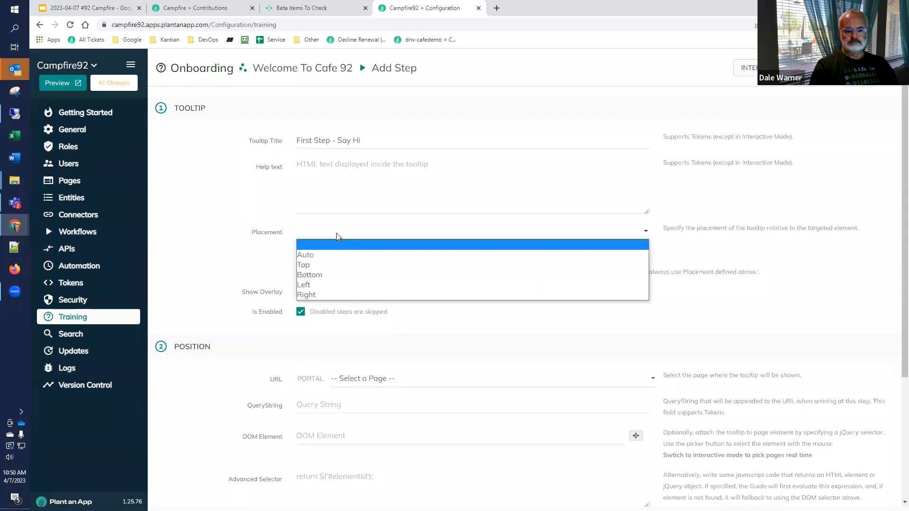
pyautogui.click(330, 255)
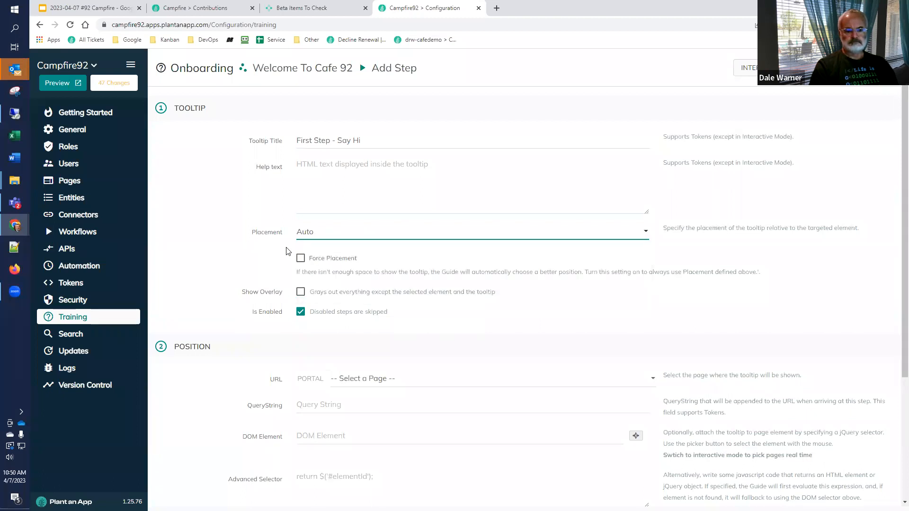
pyautogui.scroll(-2, 286, 245)
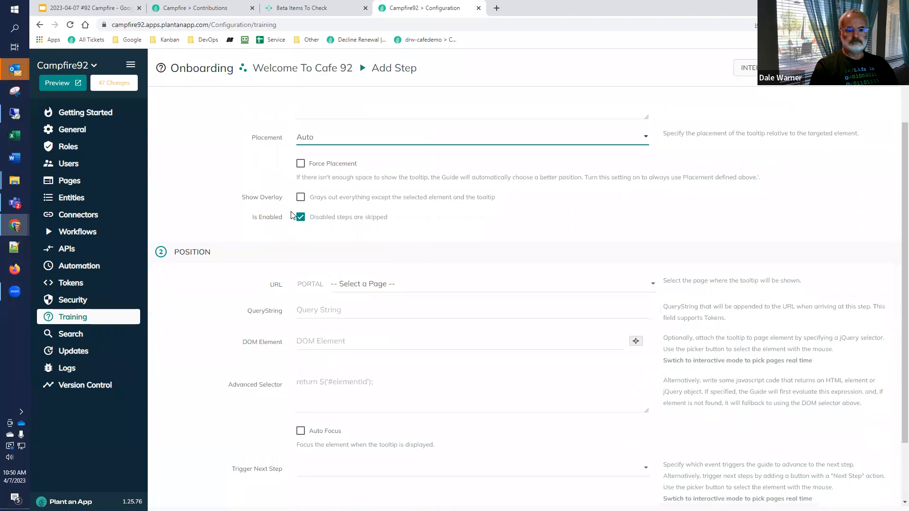
pyautogui.click(301, 197)
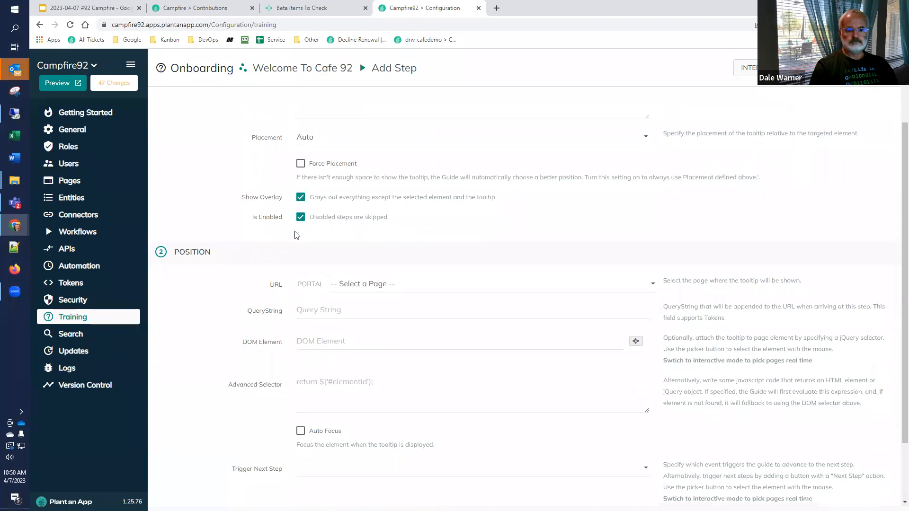
pyautogui.scroll(-2, 297, 238)
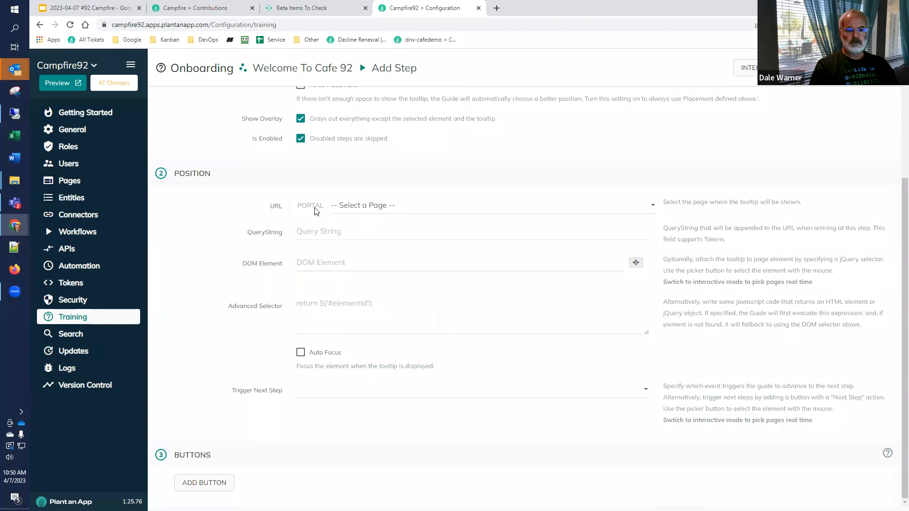
# Step: Switch to interactive mode, start a new step in the "Welcome To Cafe 92" guide, and open BS 3 Page in the preview
pyautogui.click(769, 68)
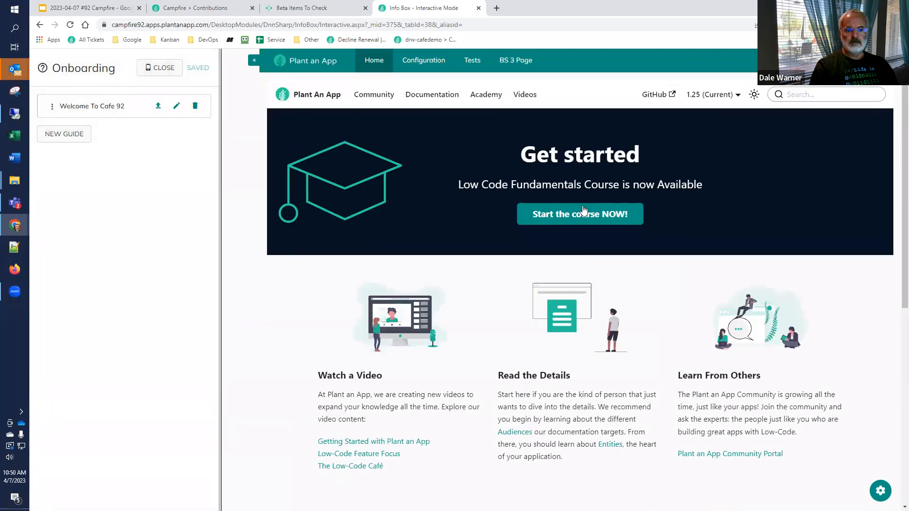
pyautogui.click(81, 108)
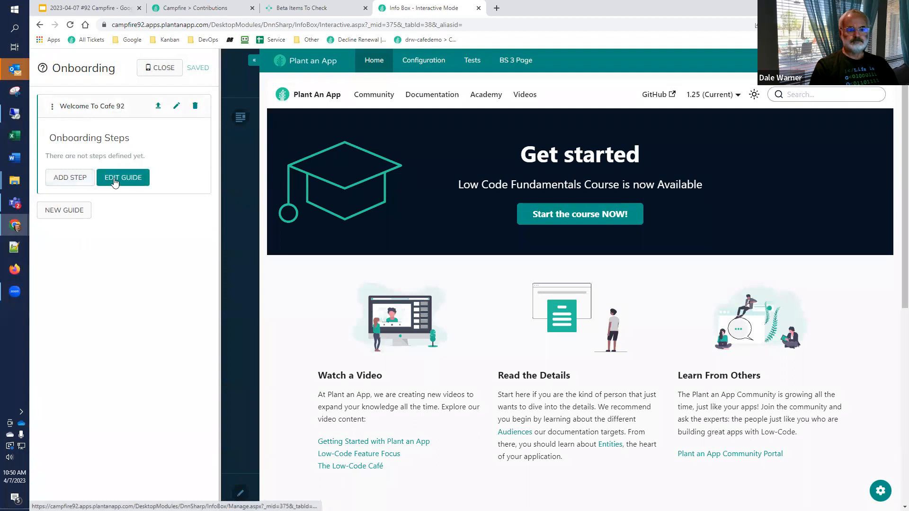
pyautogui.click(81, 177)
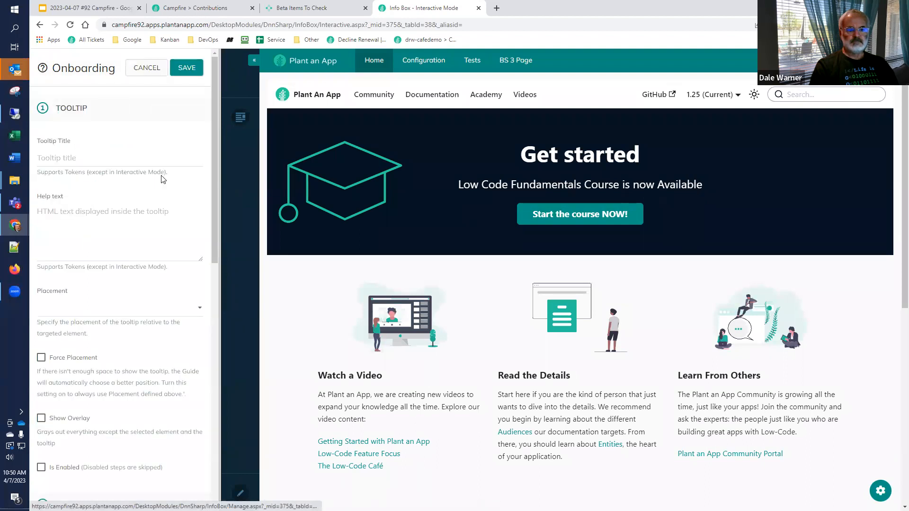
pyautogui.click(135, 161)
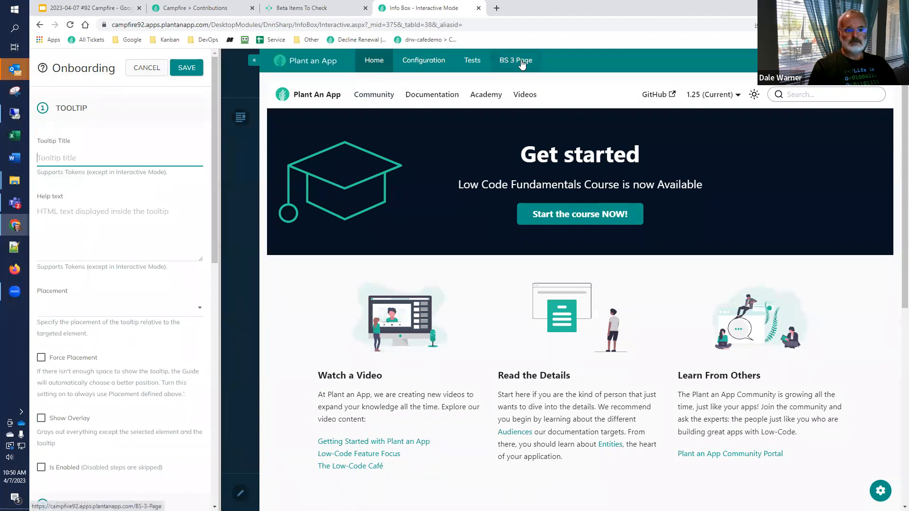
pyautogui.click(523, 64)
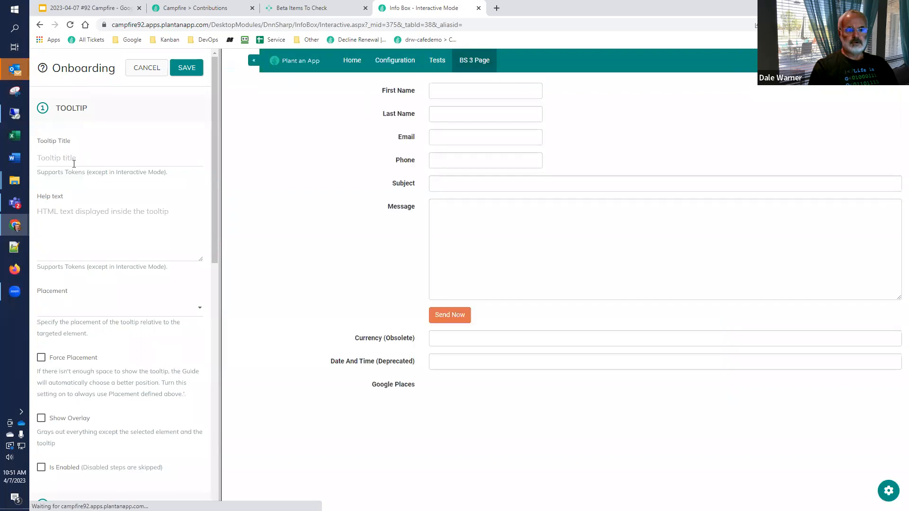
# Step: Title the new step's tooltip "Look at first name"
pyautogui.click(75, 163)
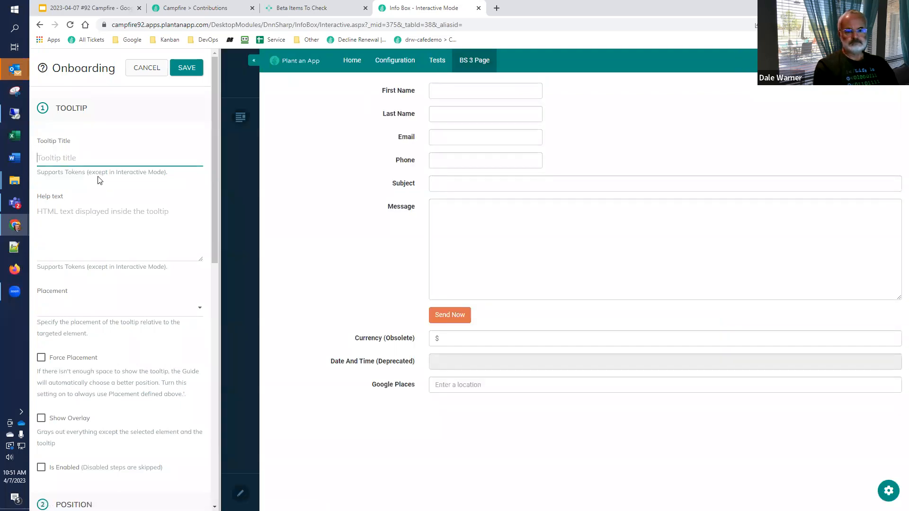
pyautogui.write('S')
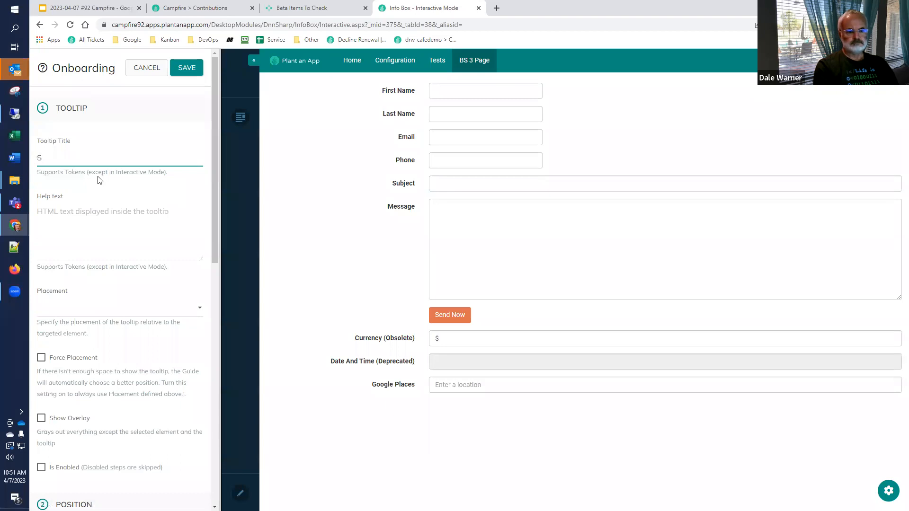
pyautogui.write('tart at First Nzm')
pyautogui.hotkey('ctrl', 'a')
pyautogui.write('Look at first name')
# Step: Enter "This is where you type in your first name." as the tooltip's help text
pyautogui.press('Tab')
pyautogui.write('This is the')
pyautogui.write('where you type n')
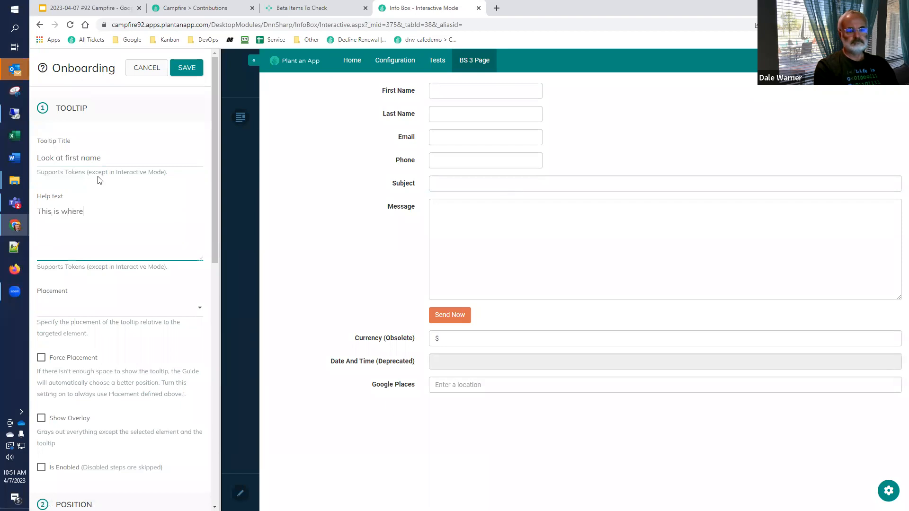
pyautogui.press('BackSpace')
pyautogui.press('BackSpace')
pyautogui.write('in your first name.')
# Step: Set the tooltip's placement to Auto and choose BS 3 Page as the page where it is shown
pyautogui.click(85, 309)
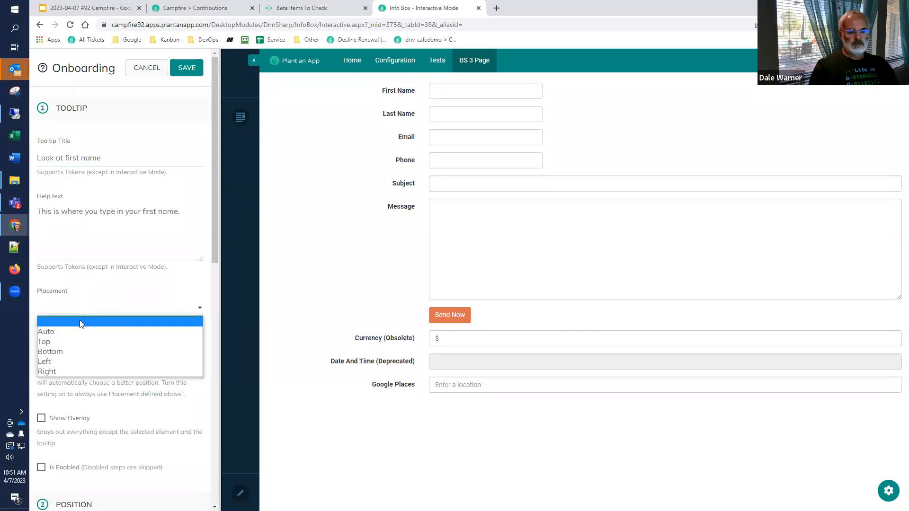
pyautogui.click(77, 330)
pyautogui.scroll(-3, 52, 246)
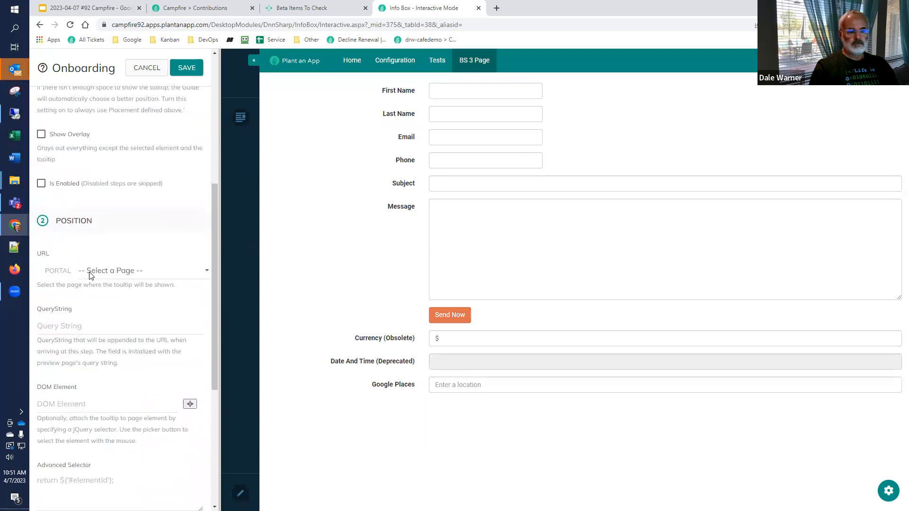
pyautogui.click(109, 275)
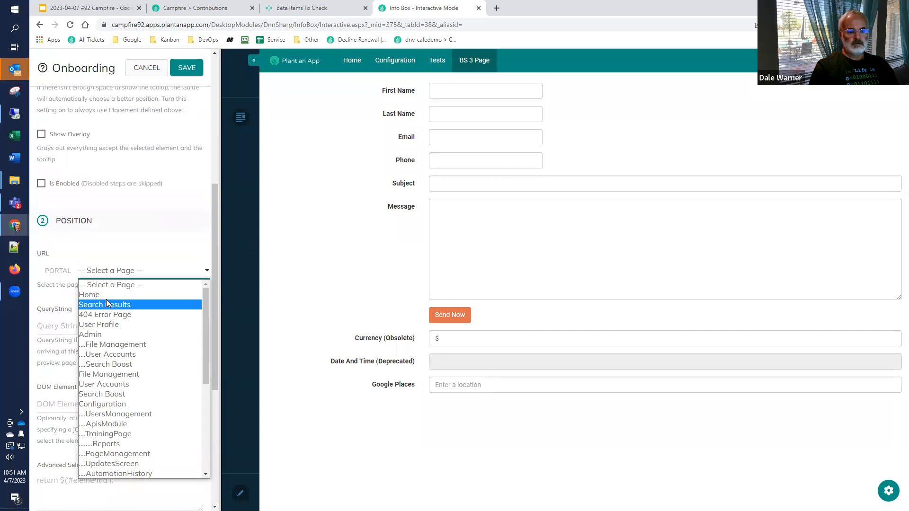
pyautogui.scroll(-6, 109, 303)
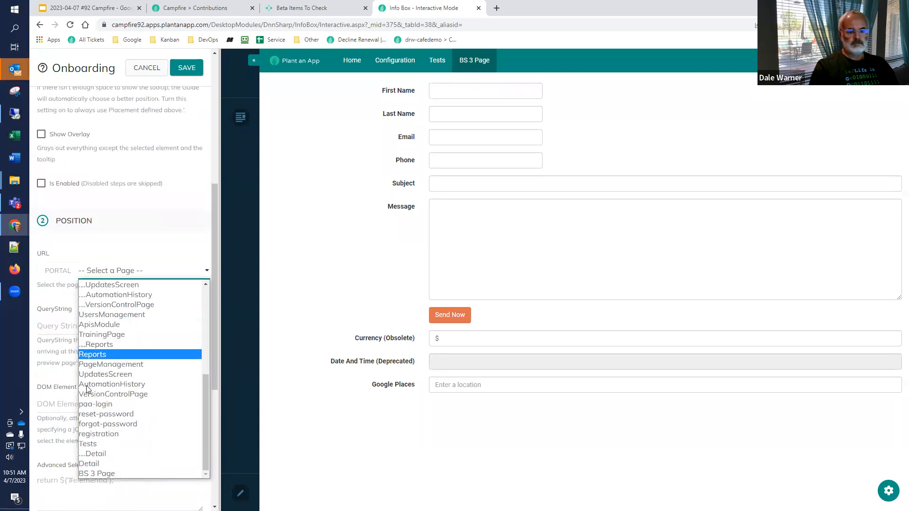
pyautogui.click(92, 474)
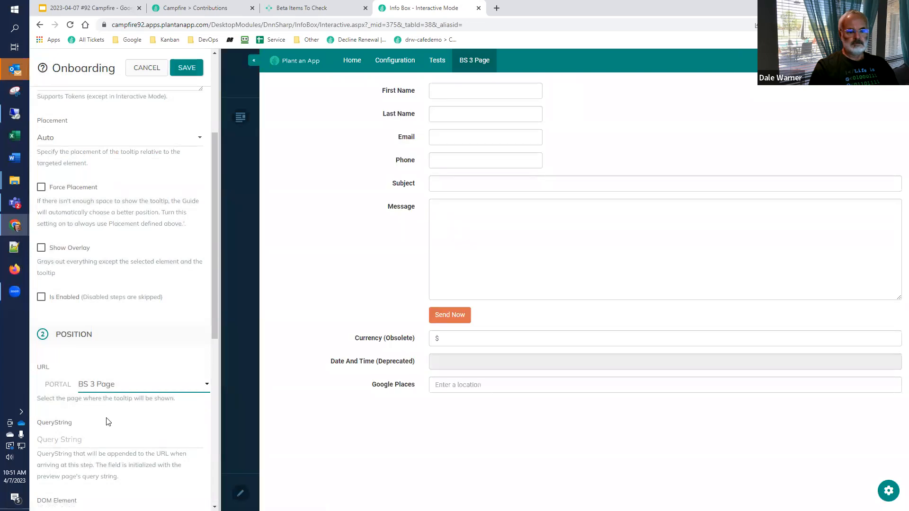
# Step: Attach the tooltip to the First Name field on BS 3 Page using the DOM element picker
pyautogui.scroll(-1, 108, 416)
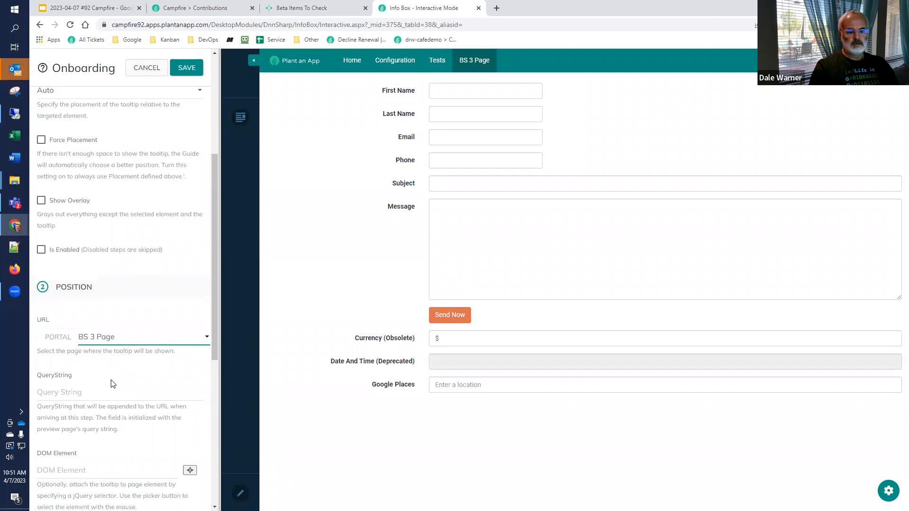
pyautogui.scroll(-3, 109, 384)
pyautogui.click(190, 329)
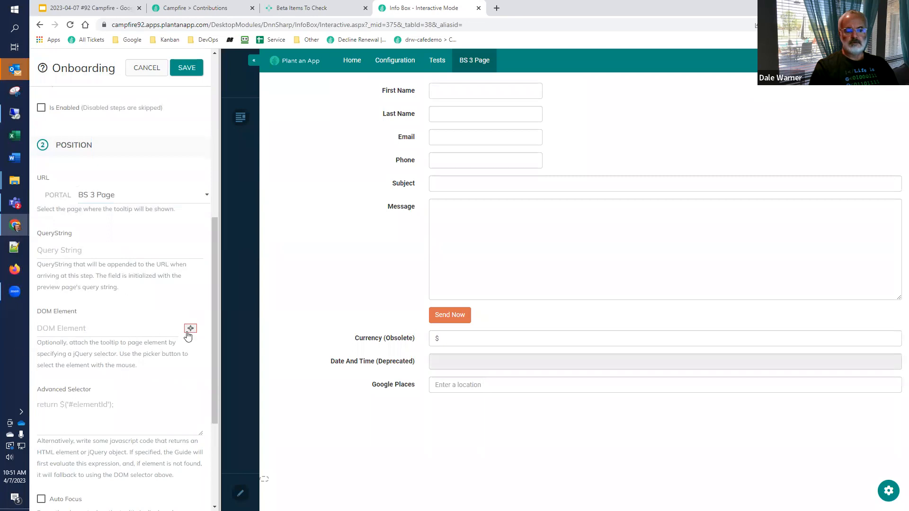
pyautogui.click(457, 94)
# Step: Try to add a button to the tooltip step
pyautogui.scroll(-3, 147, 372)
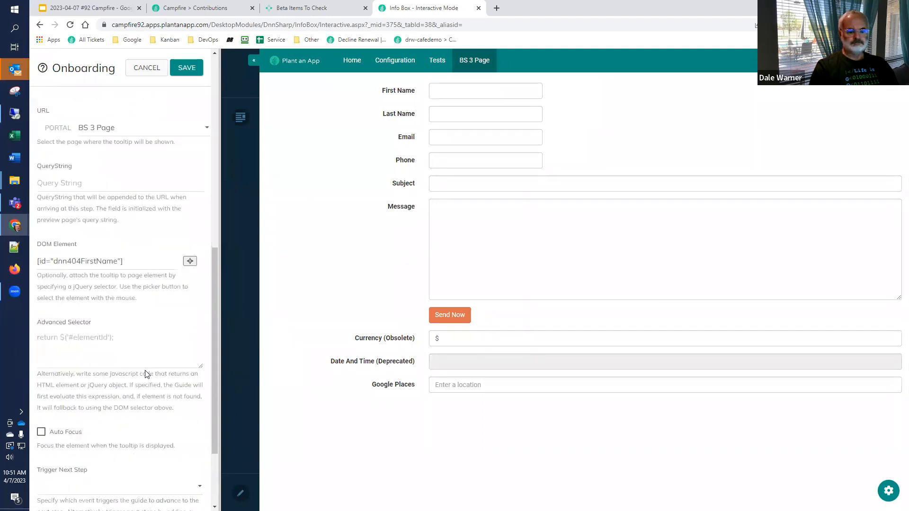
pyautogui.scroll(-1, 144, 377)
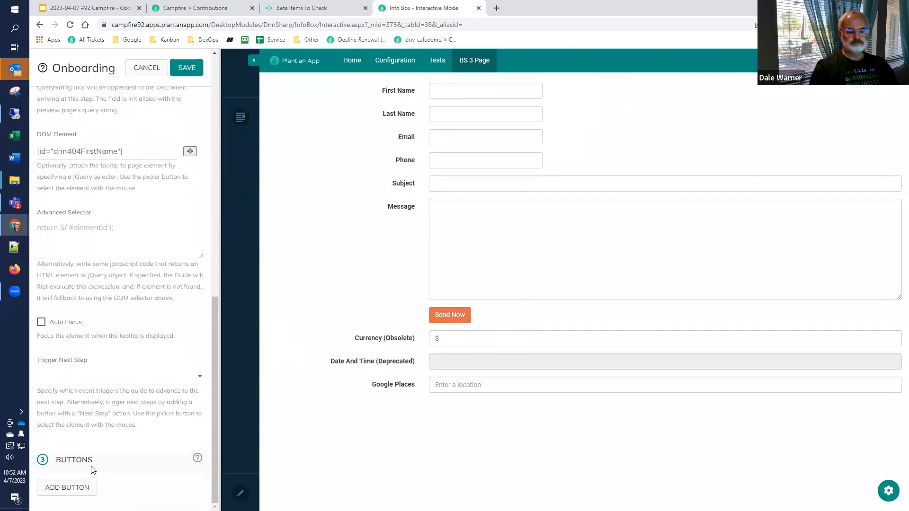
pyautogui.click(81, 493)
pyautogui.scroll(5, 87, 457)
pyautogui.scroll(-5, 87, 457)
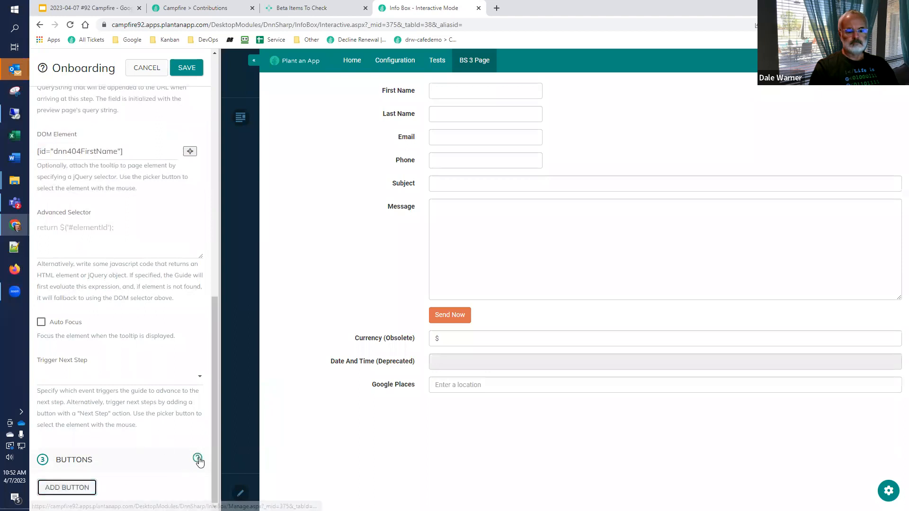
pyautogui.moveTo(199, 461)
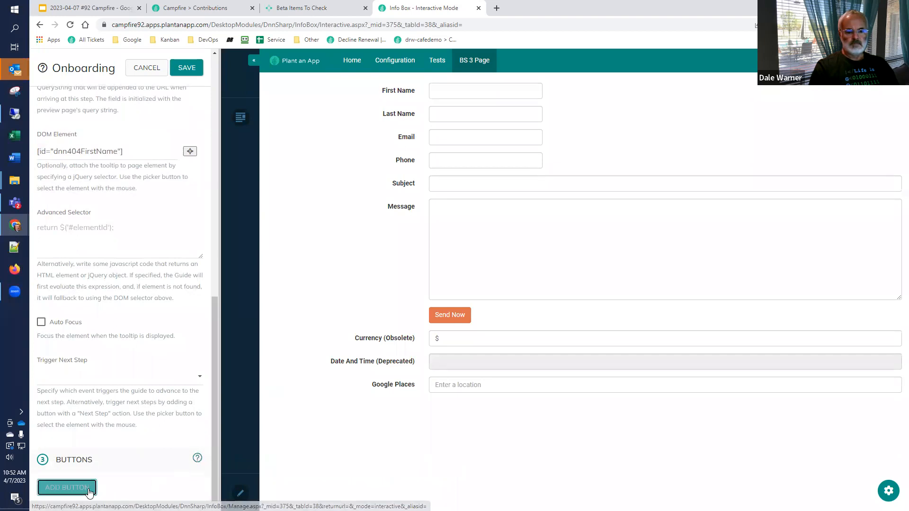
# Step: Set the step's Trigger Next Step to None, then save the step and close interactive mode
pyautogui.click(83, 381)
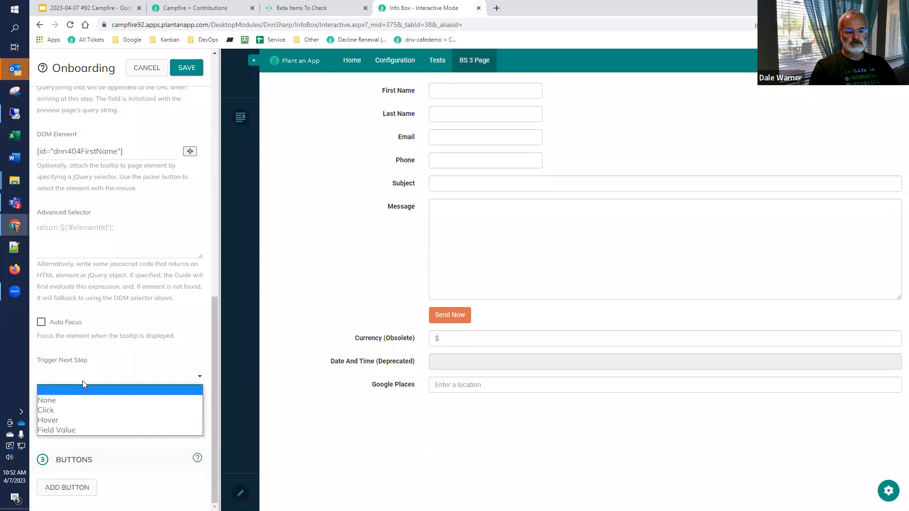
pyautogui.click(78, 400)
pyautogui.click(77, 488)
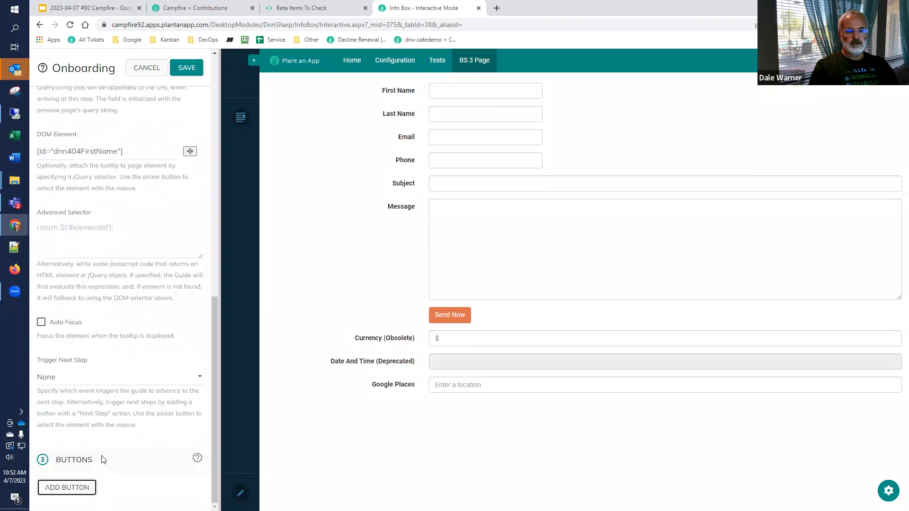
pyautogui.click(188, 69)
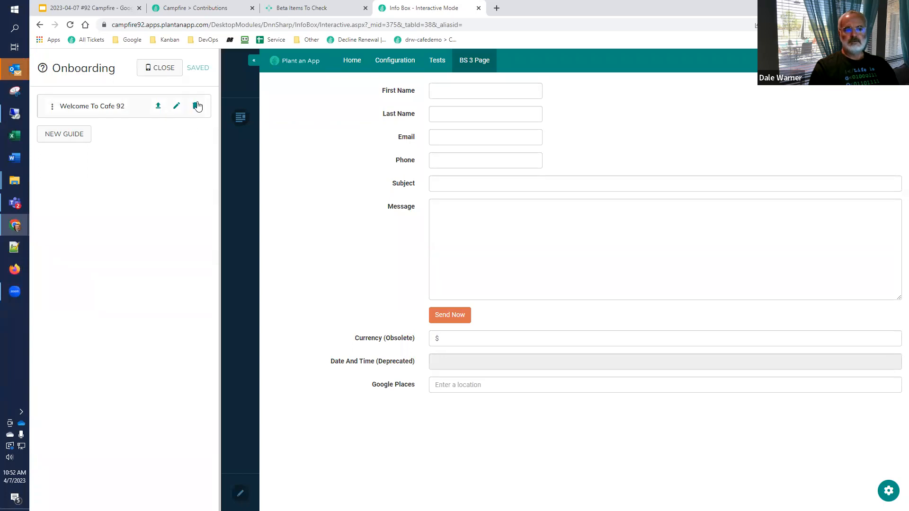
pyautogui.click(157, 69)
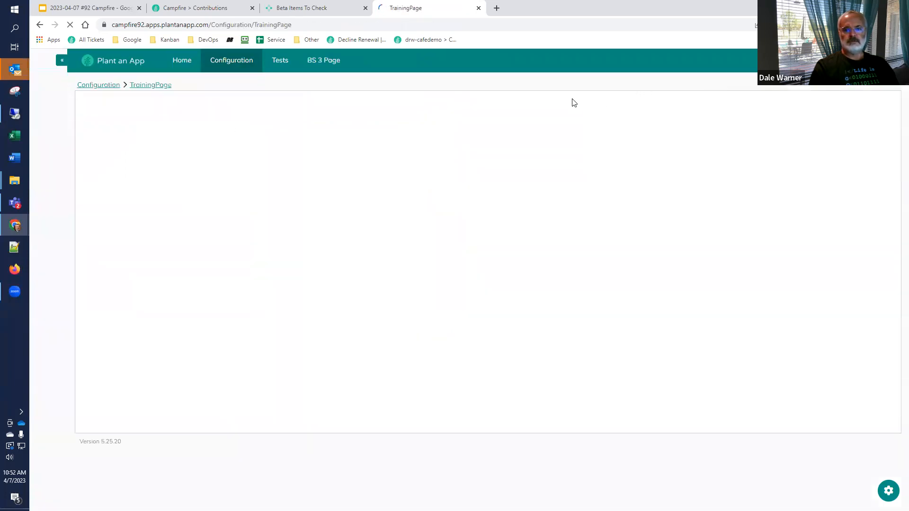
# Step: Open BS 3 Page, test the First Name field for the guide's tooltip, and reload the page
pyautogui.click(327, 64)
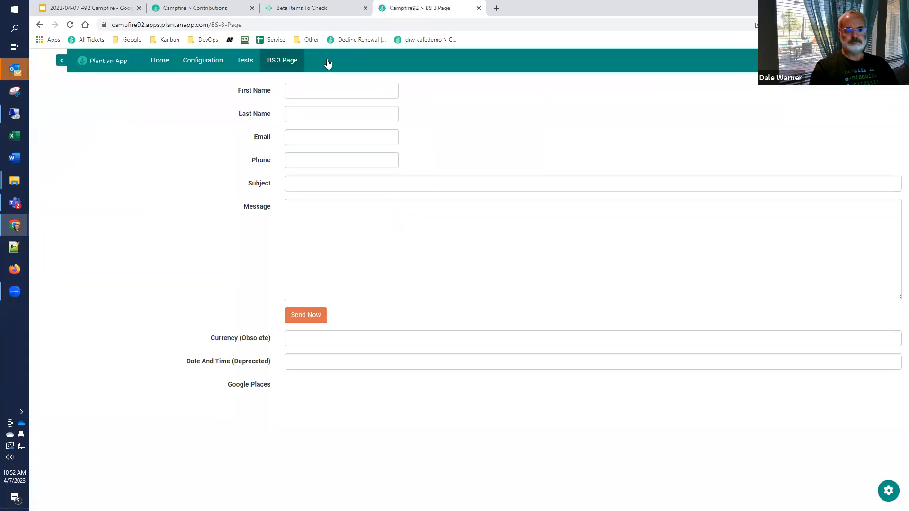
pyautogui.click(327, 89)
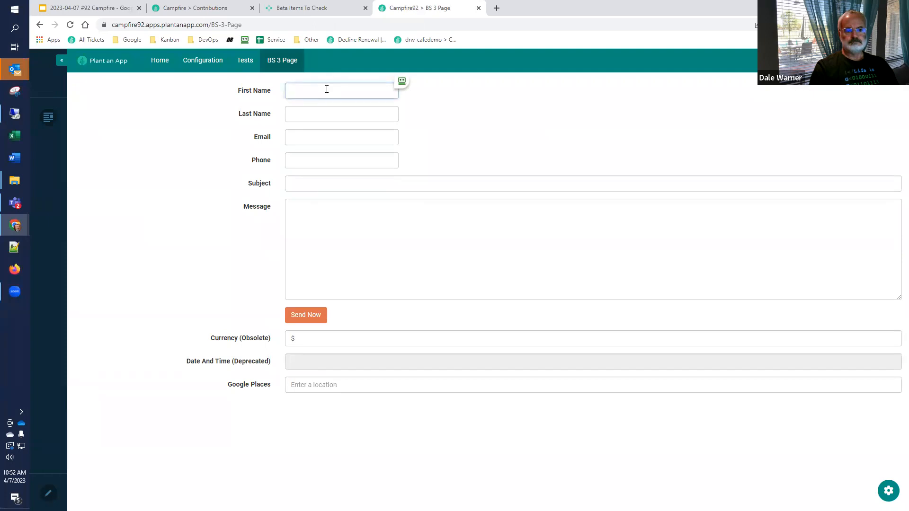
pyautogui.click(319, 74)
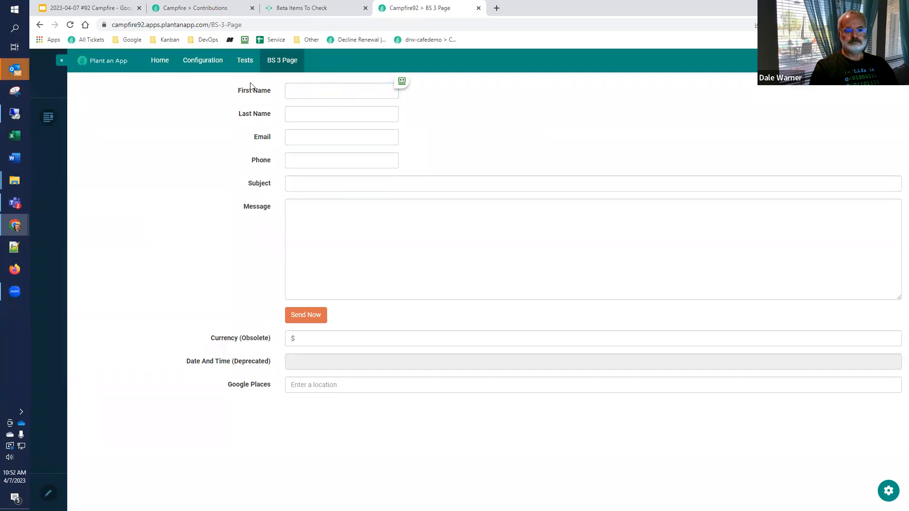
pyautogui.click(71, 25)
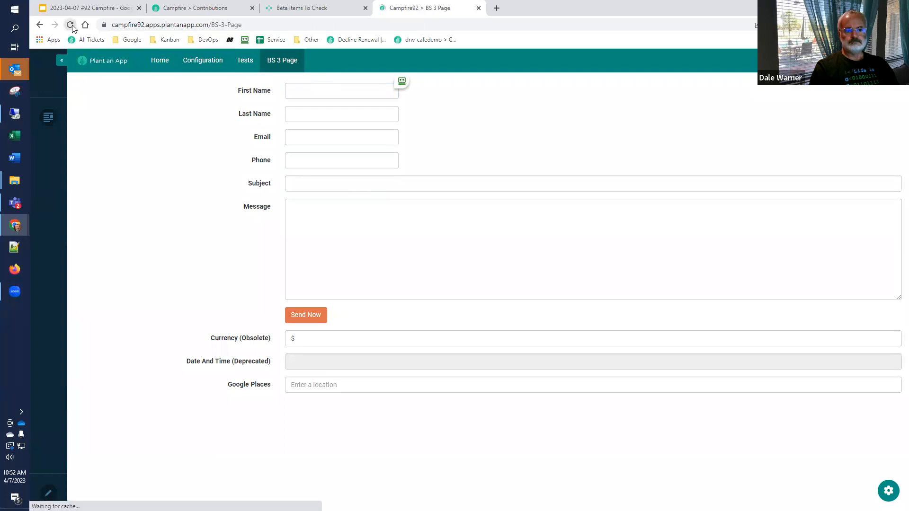
# Step: Reload BS 3 Page with the query string "?NoGuide=true" appended to its address
pyautogui.click(276, 24)
pyautogui.click(277, 25)
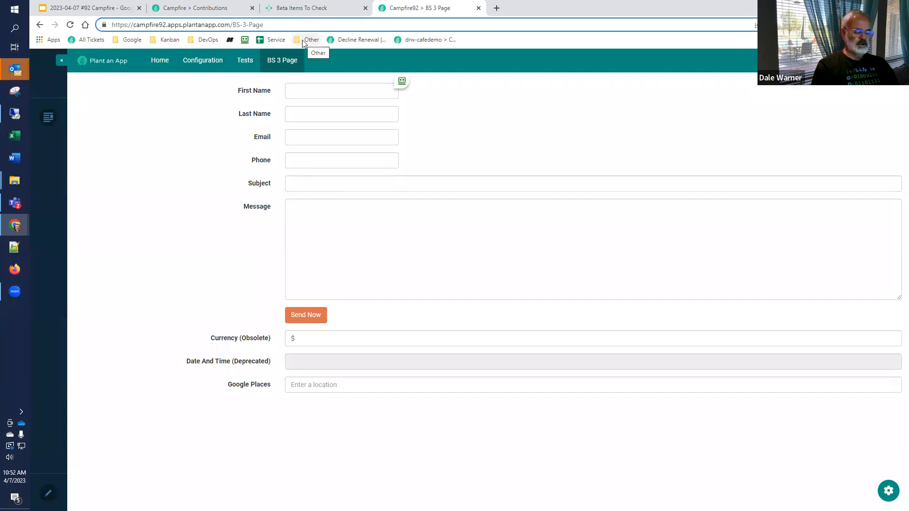
pyautogui.write('?NoGuide=true')
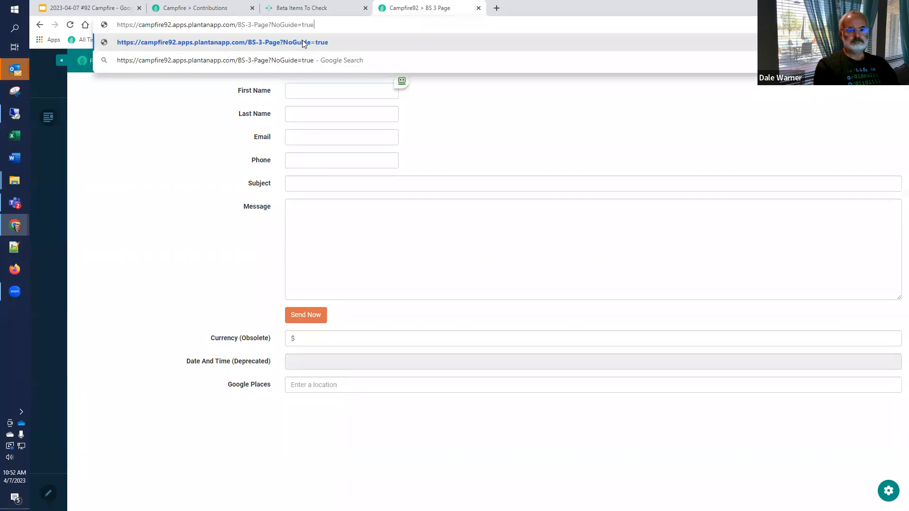
pyautogui.press('Return')
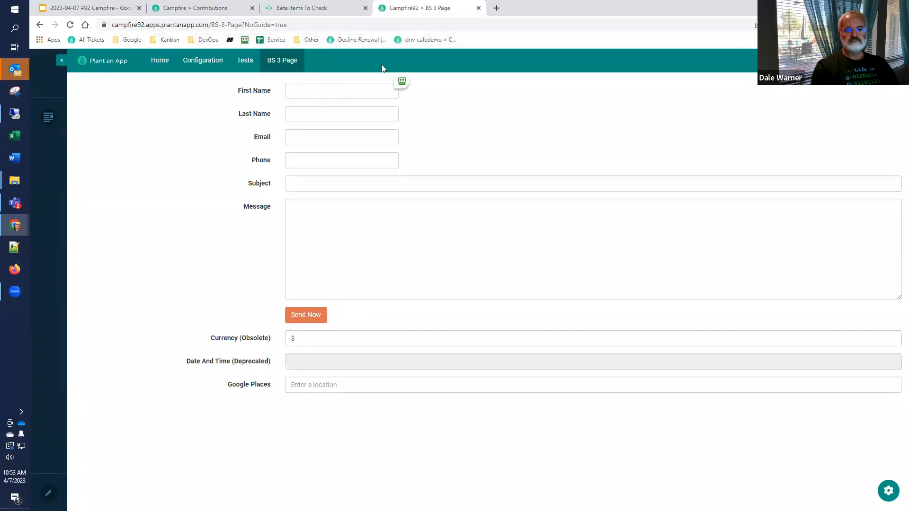
# Step: Return to the Training configuration in interactive mode and expand the "Welcome To Cafe 92" guide's onboarding steps
pyautogui.click(206, 61)
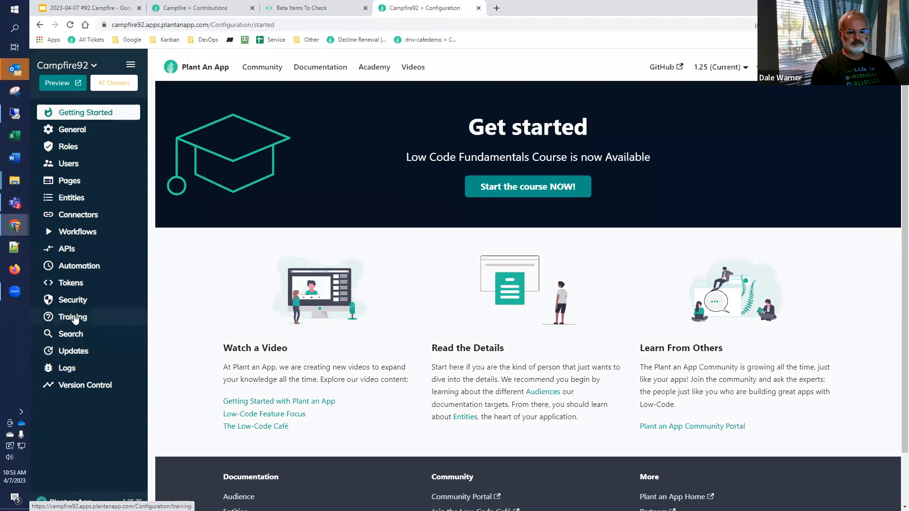
pyautogui.click(74, 318)
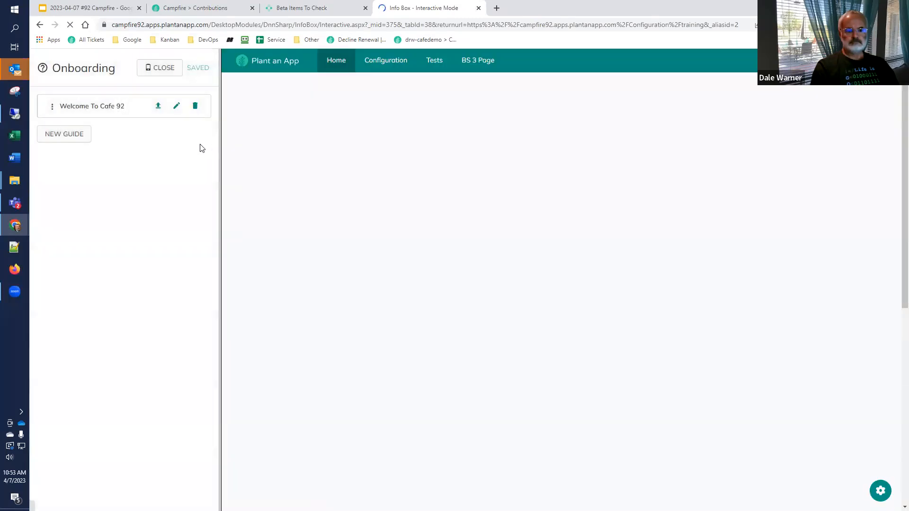
pyautogui.click(95, 106)
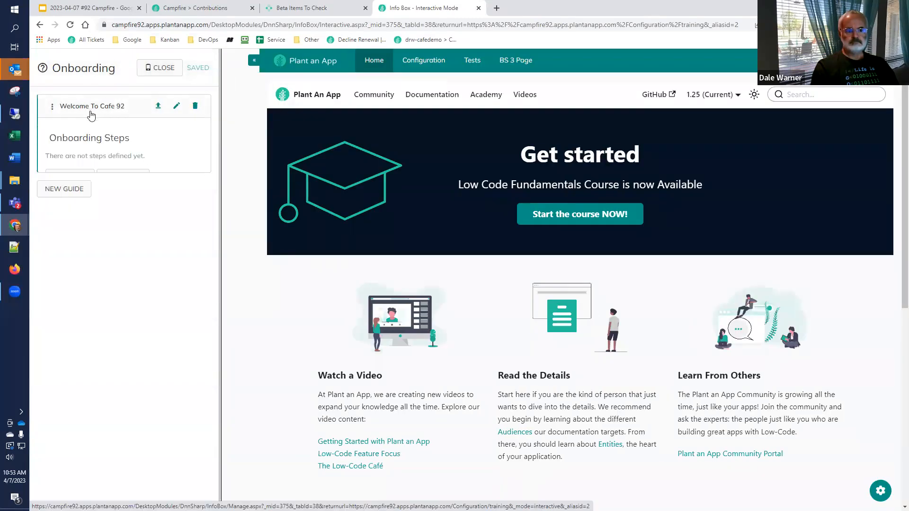
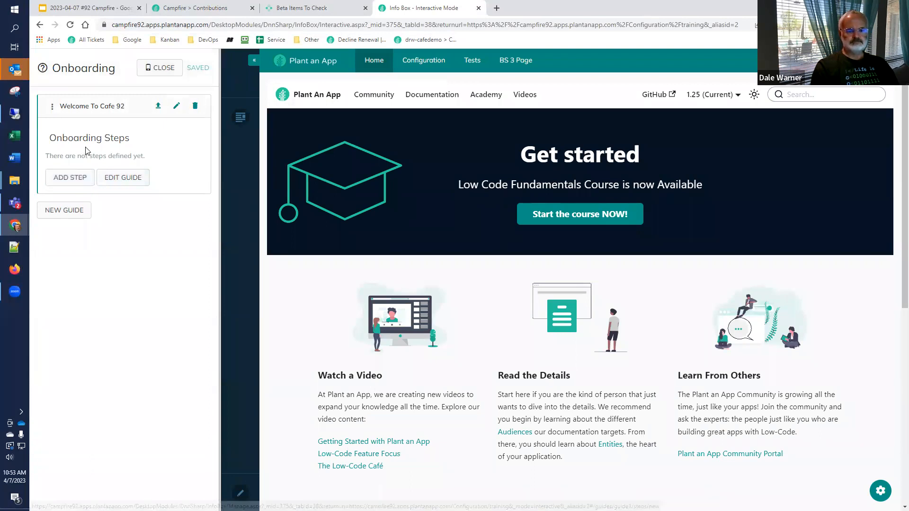
# Step: Delete the Token Based condition from the "Welcome To Cafe 92" guide's General Start trigger and save the guide
pyautogui.click(170, 112)
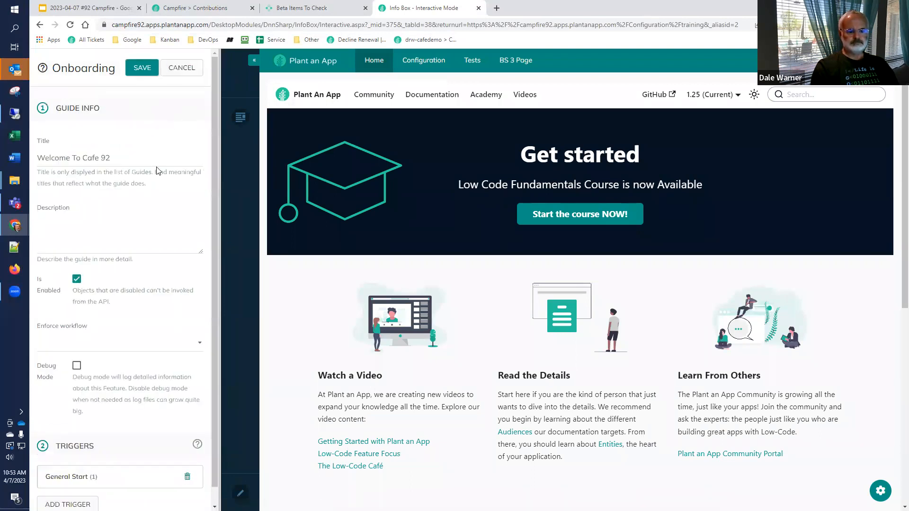
pyautogui.scroll(-1, 142, 237)
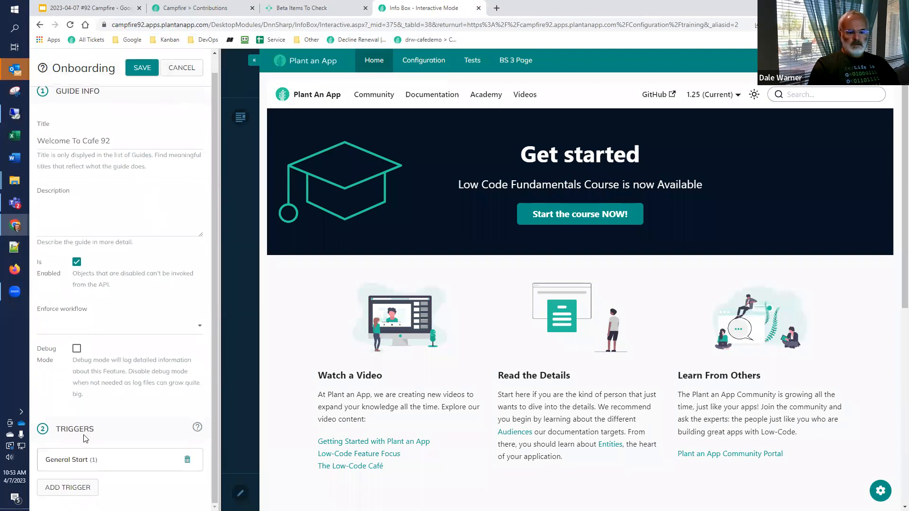
pyautogui.click(90, 461)
pyautogui.scroll(-5, 96, 454)
pyautogui.scroll(-3, 97, 455)
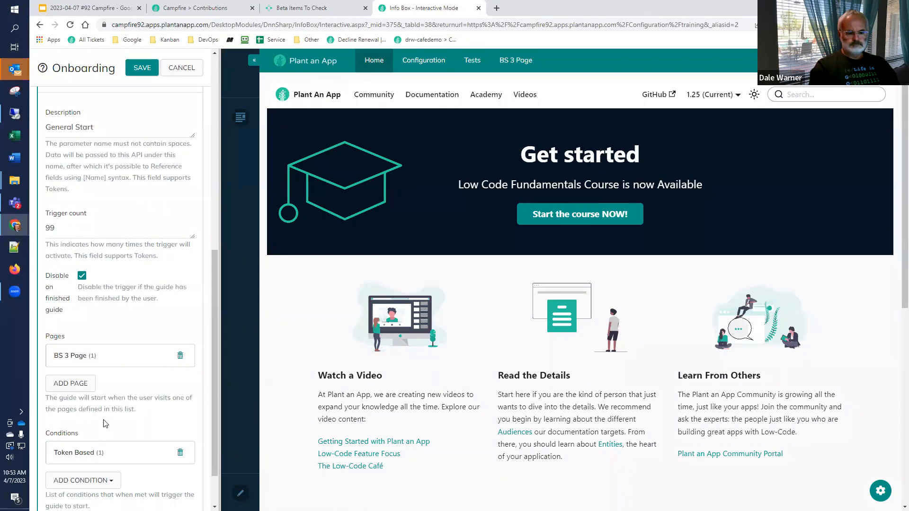
pyautogui.scroll(-1, 106, 420)
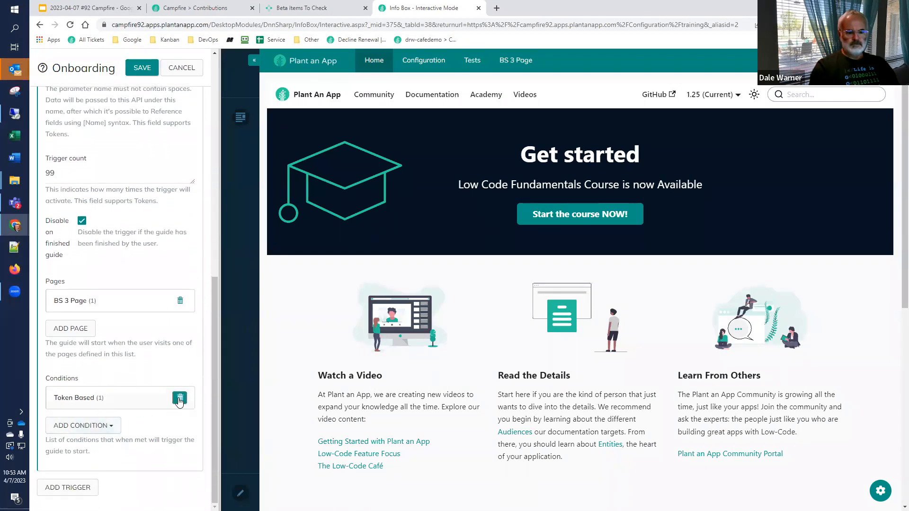
pyautogui.click(178, 402)
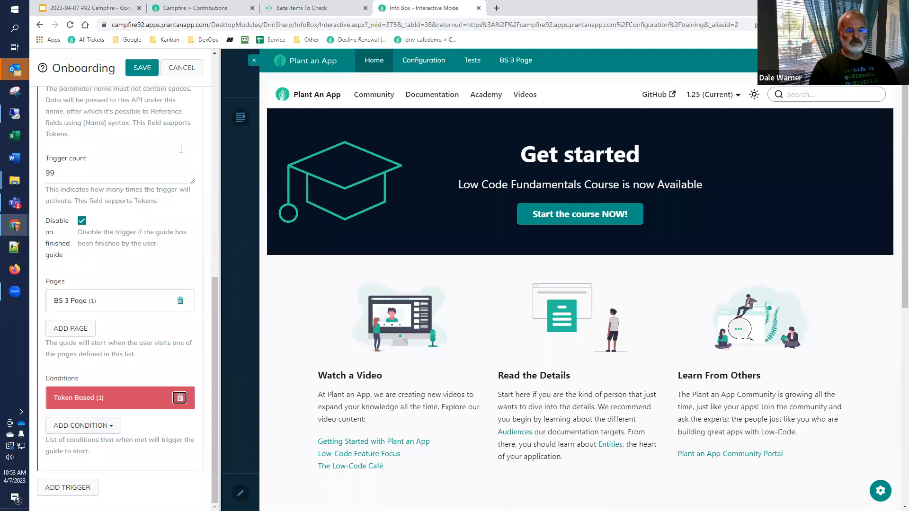
pyautogui.click(144, 71)
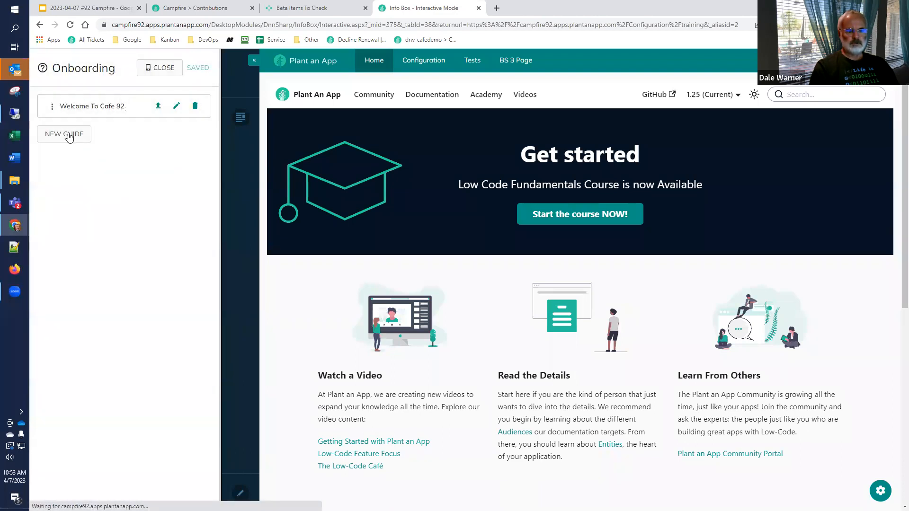
# Step: Add an onboarding step to the guide with tooltip title "First Step" and help text "This is the first name"
pyautogui.click(88, 107)
pyautogui.click(68, 177)
pyautogui.click(90, 166)
pyautogui.write('First Step')
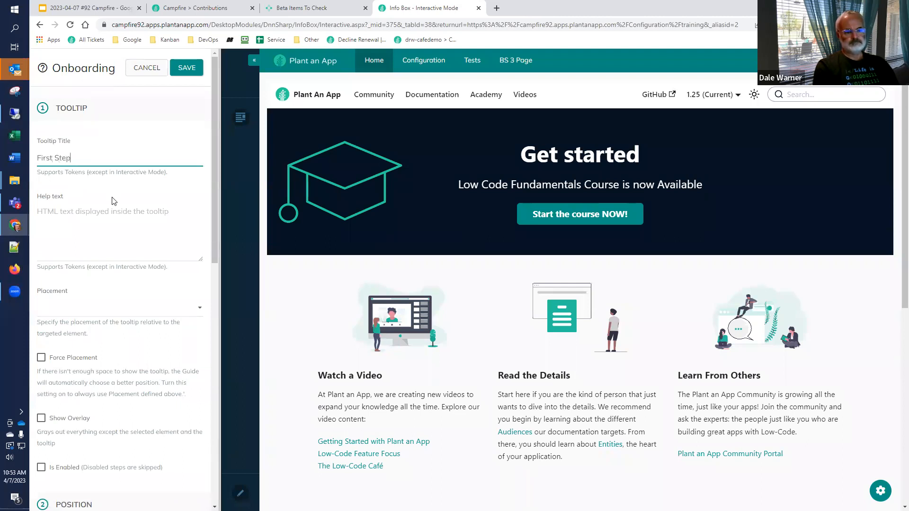
pyautogui.click(92, 249)
pyautogui.write('This is the first name')
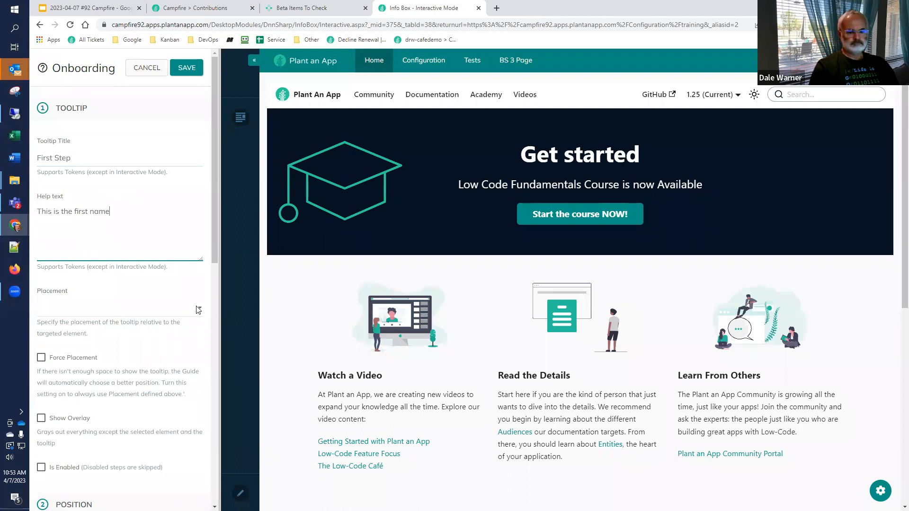
# Step: Set the First Step tooltip's placement to Auto
pyautogui.scroll(-4, 185, 312)
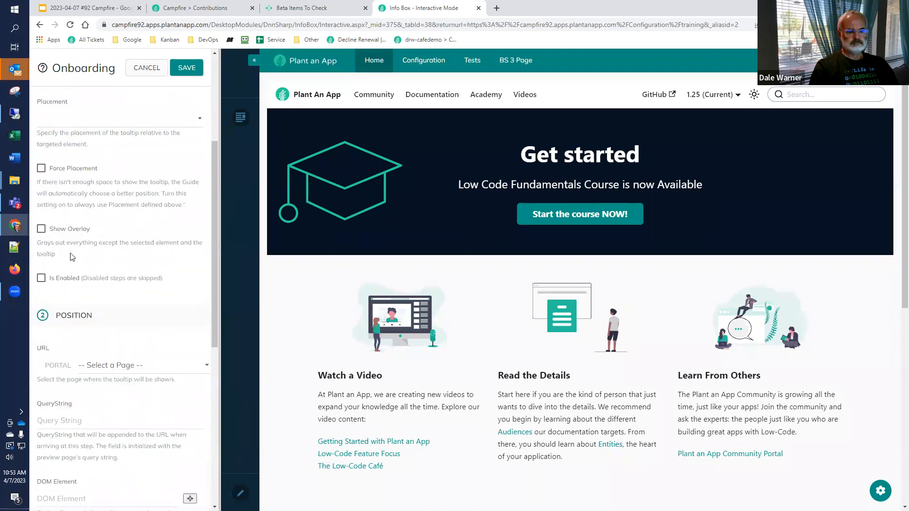
pyautogui.click(70, 231)
pyautogui.scroll(3, 116, 374)
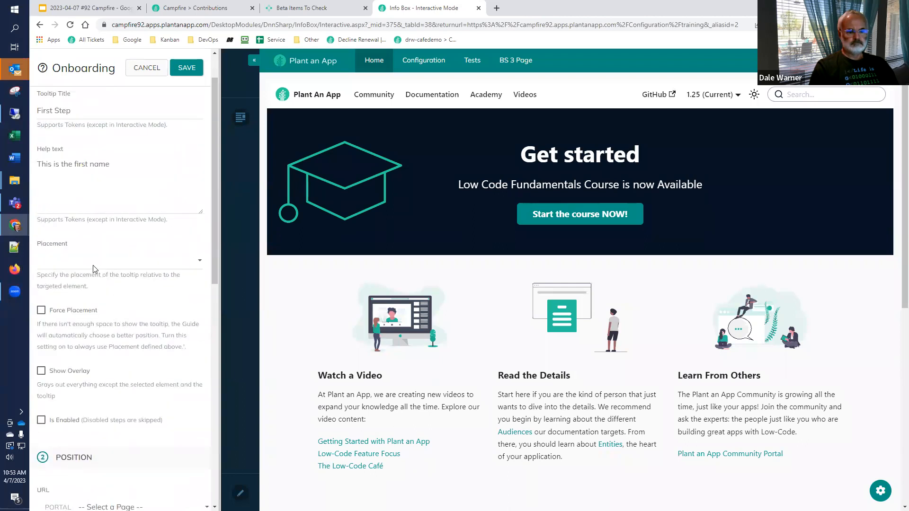
pyautogui.click(92, 263)
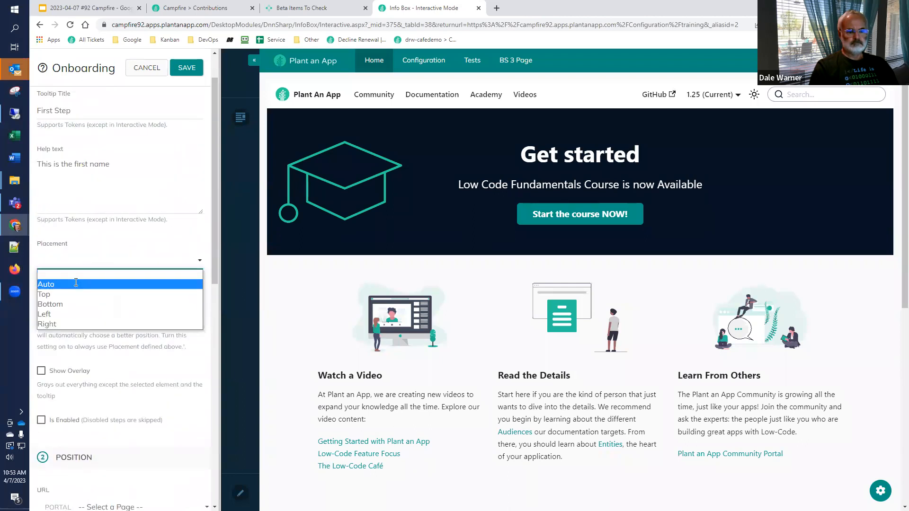
pyautogui.click(76, 283)
# Step: Select BS 3 Page as the portal page where the tooltip will be shown
pyautogui.scroll(-6, 85, 308)
pyautogui.scroll(-2, 91, 332)
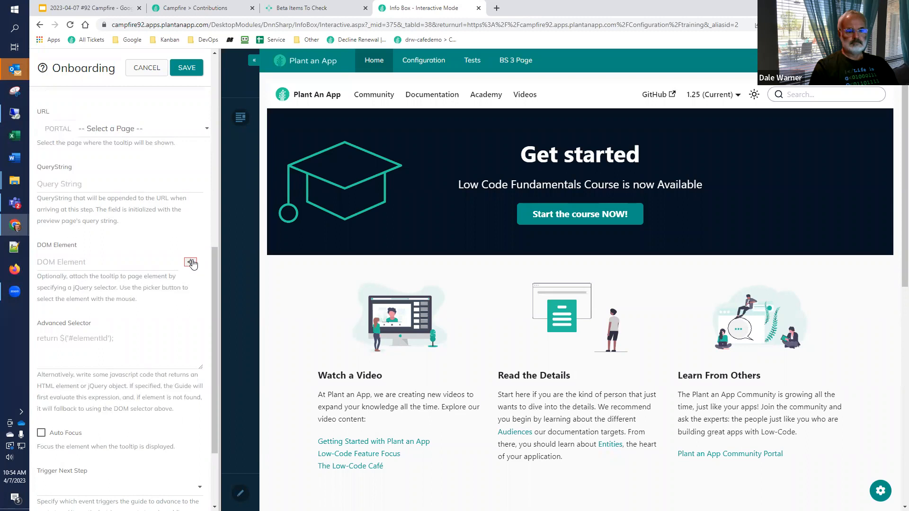
pyautogui.scroll(2, 130, 241)
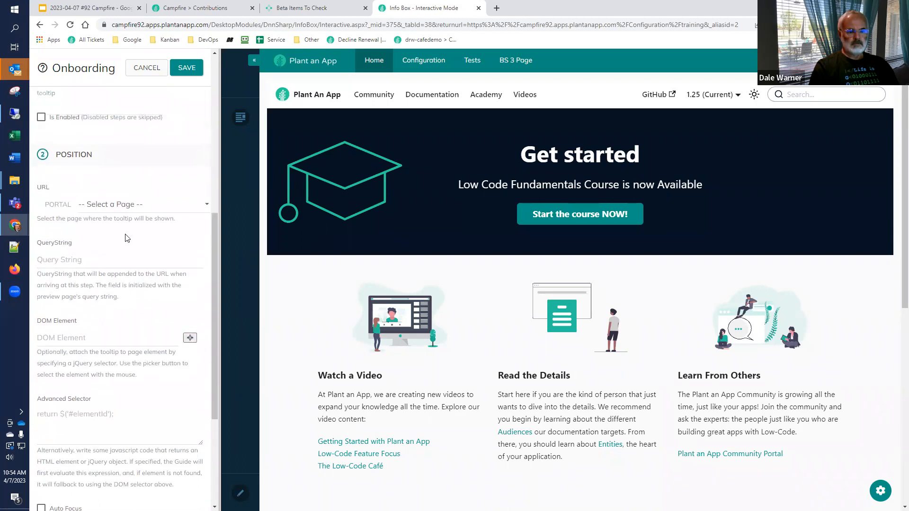
pyautogui.scroll(1, 127, 238)
pyautogui.click(168, 270)
pyautogui.scroll(-10, 118, 379)
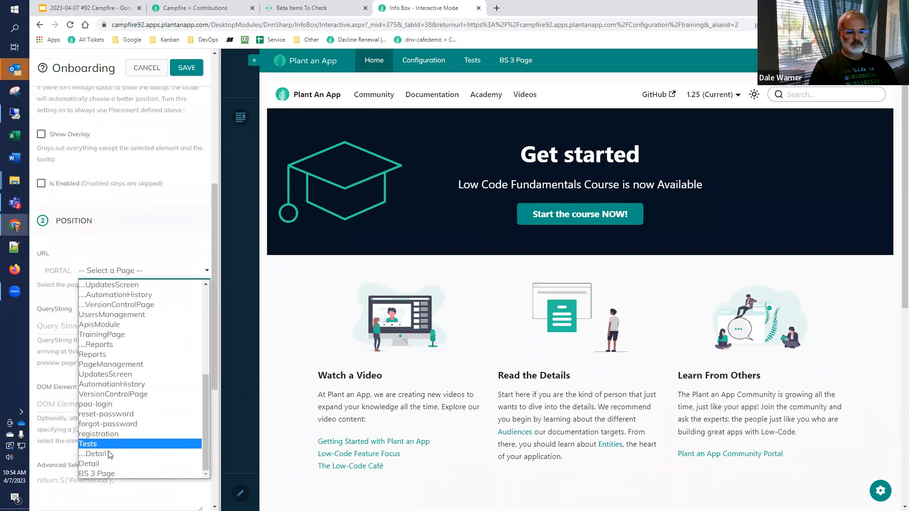
pyautogui.click(108, 472)
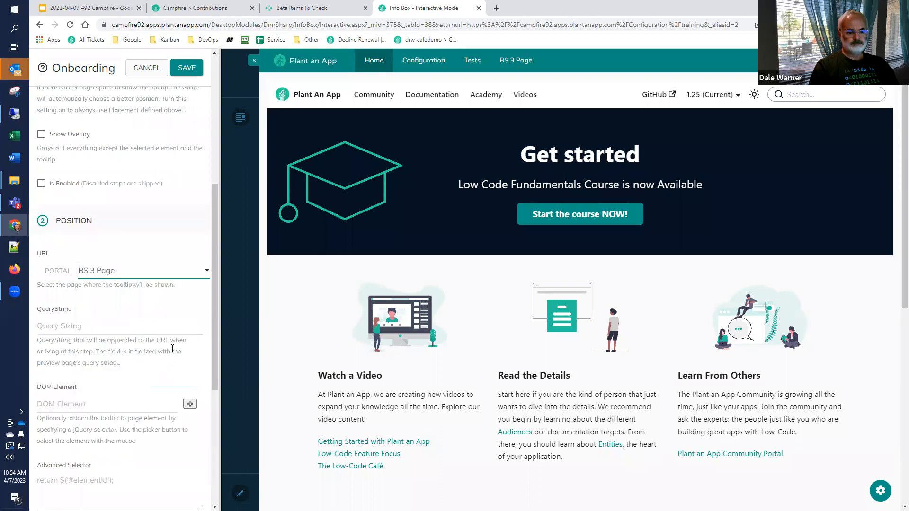
# Step: Open BS 3 Page in the preview and pick its First Name input field as the step's DOM element
pyautogui.scroll(-3, 177, 328)
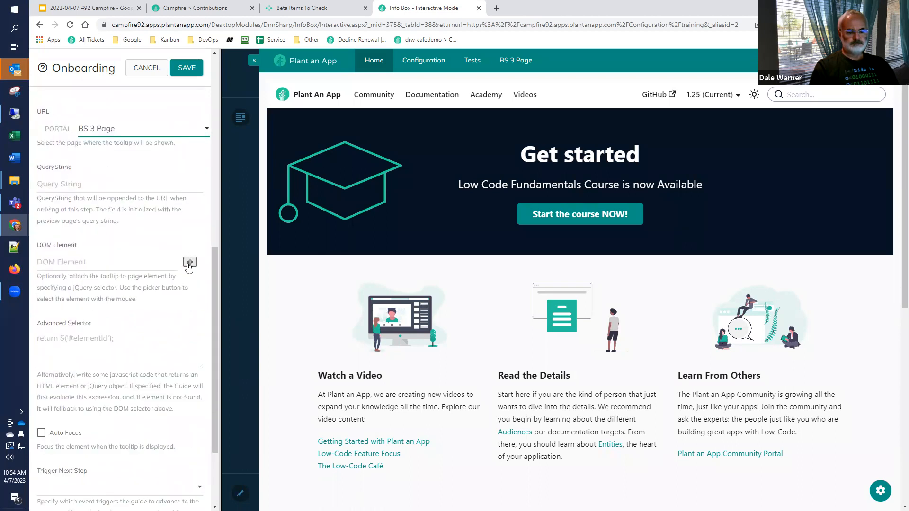
pyautogui.click(189, 264)
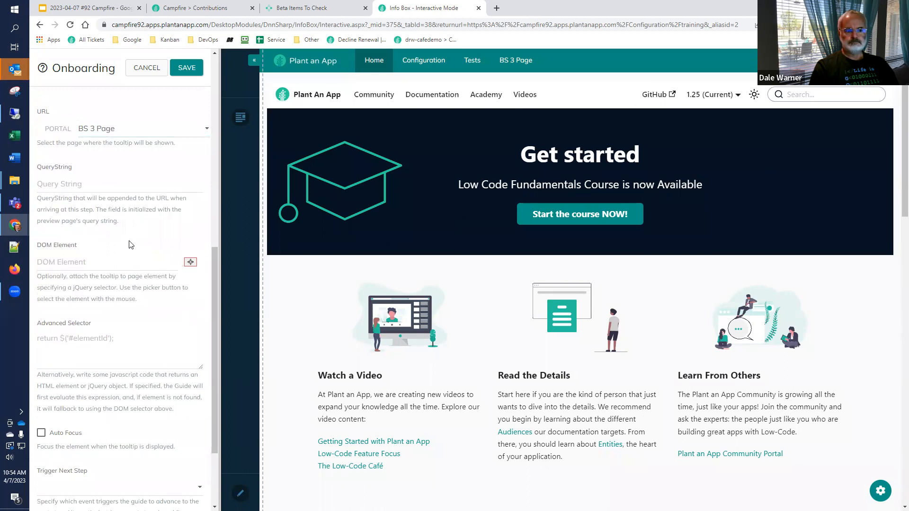
pyautogui.scroll(2, 130, 244)
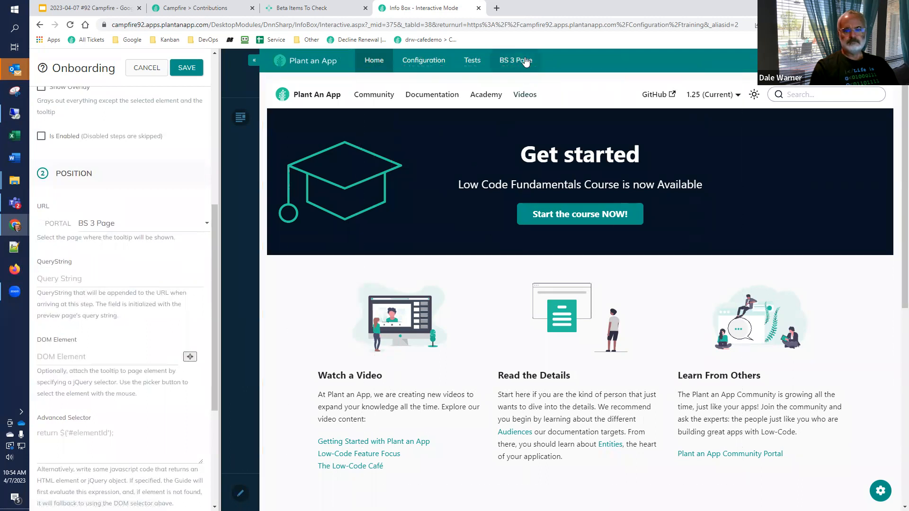
pyautogui.click(524, 61)
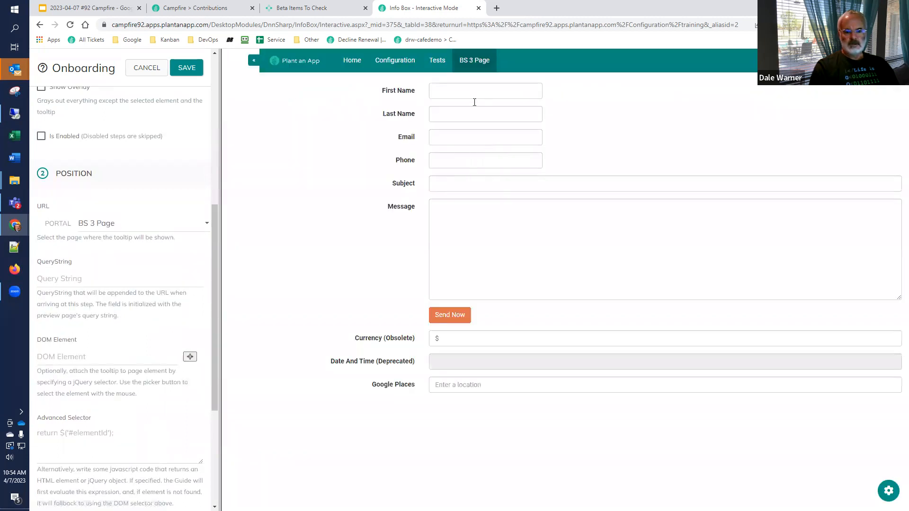
pyautogui.click(189, 358)
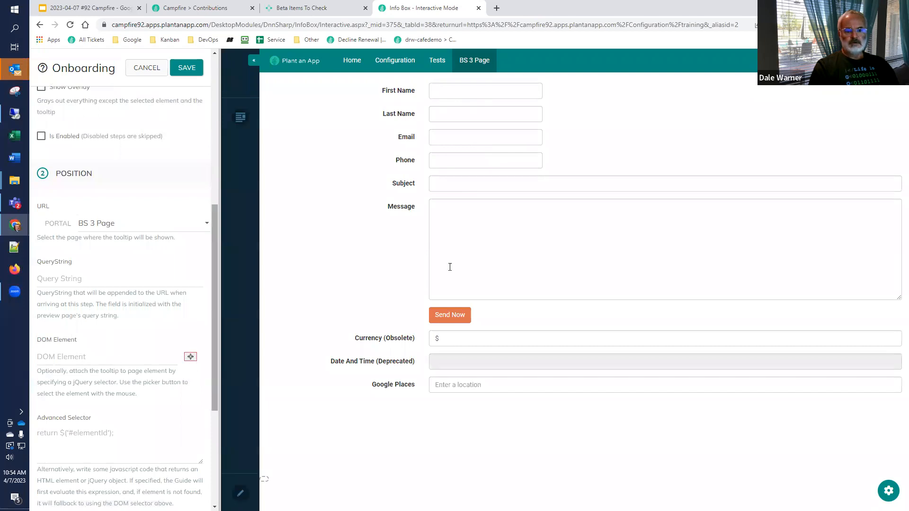
pyautogui.click(491, 92)
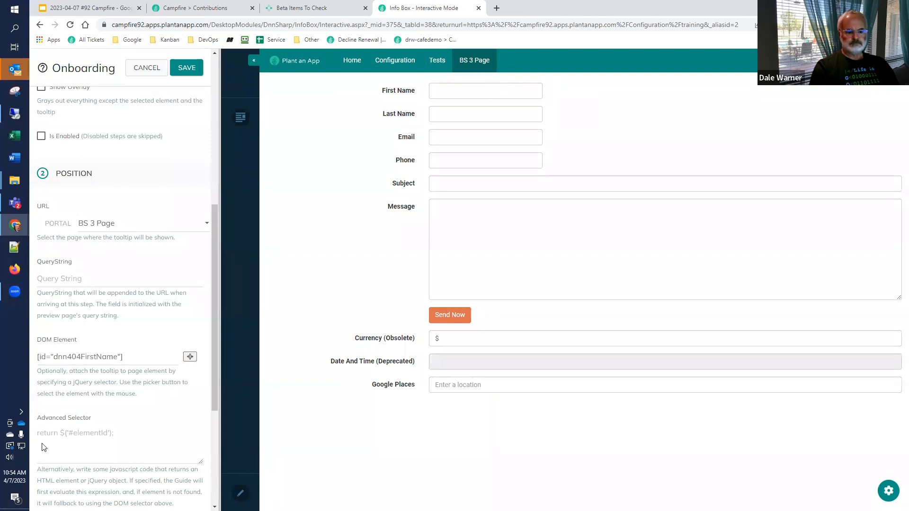
# Step: Set the step's Trigger Next Step to None and save the step
pyautogui.scroll(-3, 106, 478)
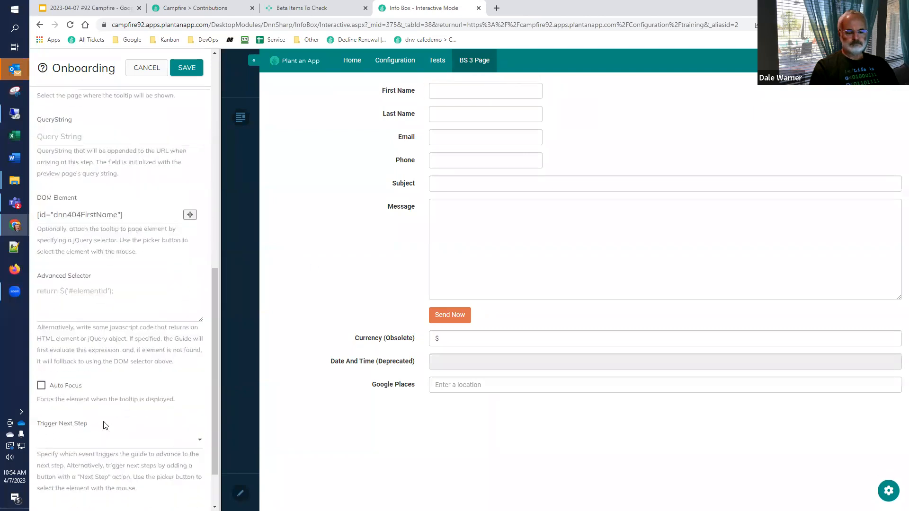
pyautogui.scroll(-1, 105, 426)
pyautogui.click(124, 380)
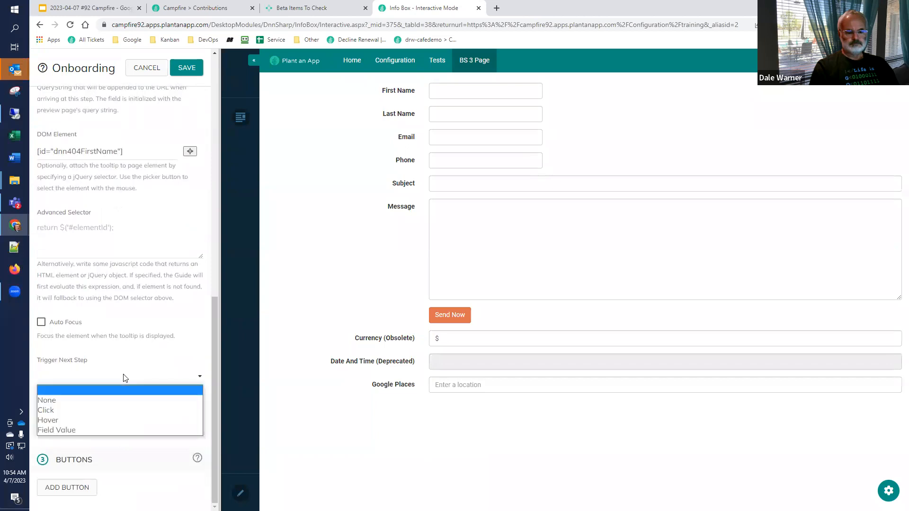
pyautogui.click(107, 401)
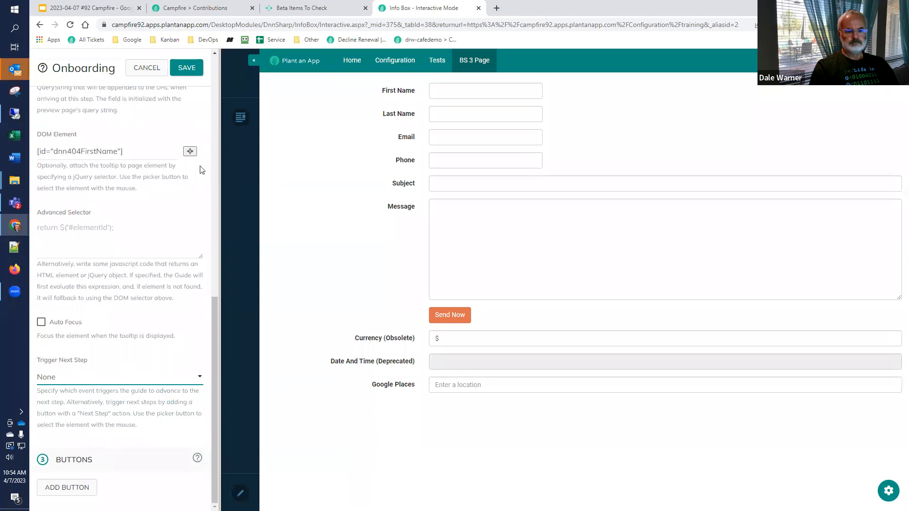
pyautogui.click(186, 68)
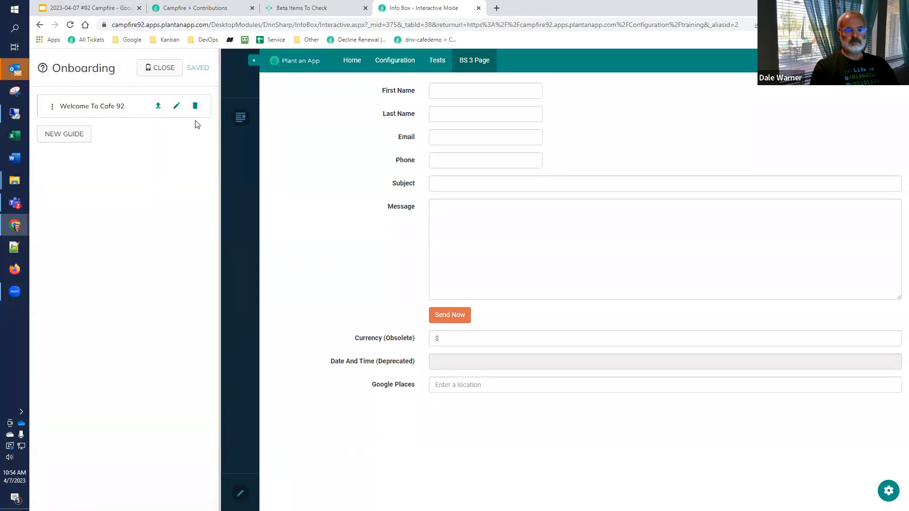
# Step: Start another onboarding step in the guide with the tooltip title "test" and try to add a button to it
pyautogui.click(120, 107)
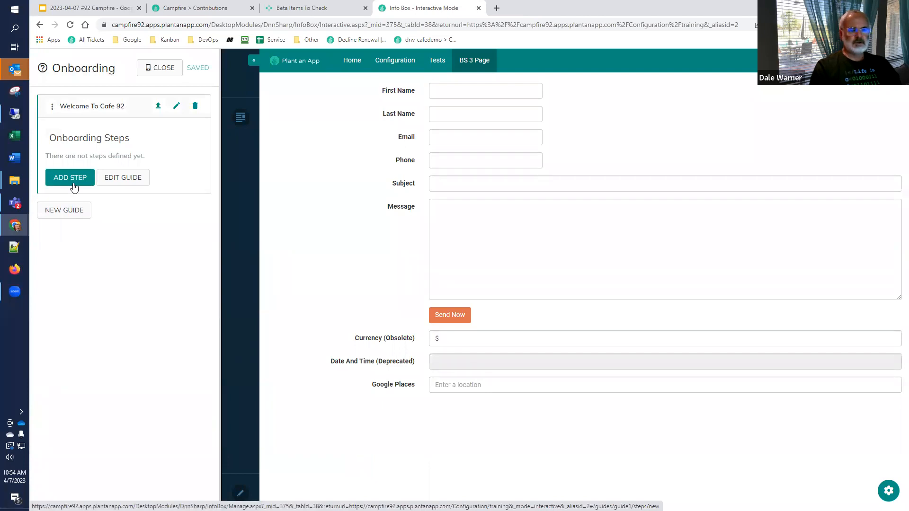
pyautogui.click(74, 188)
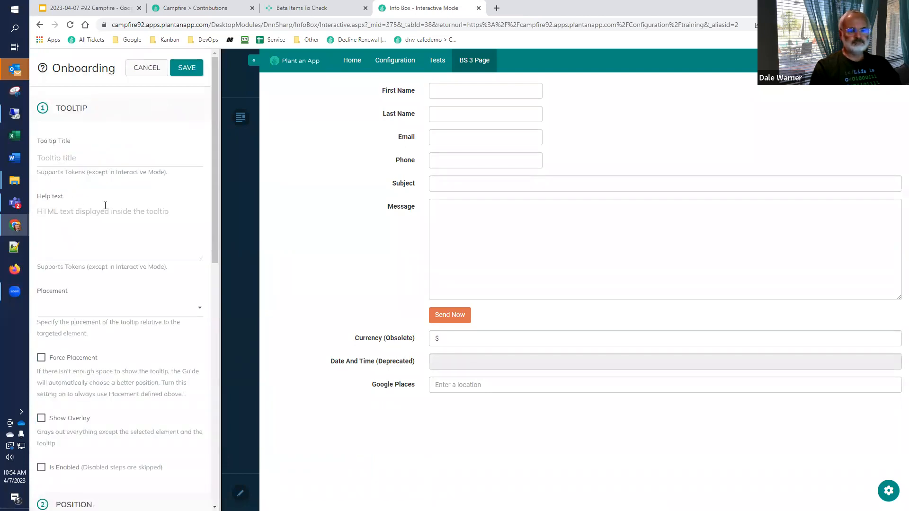
pyautogui.click(97, 161)
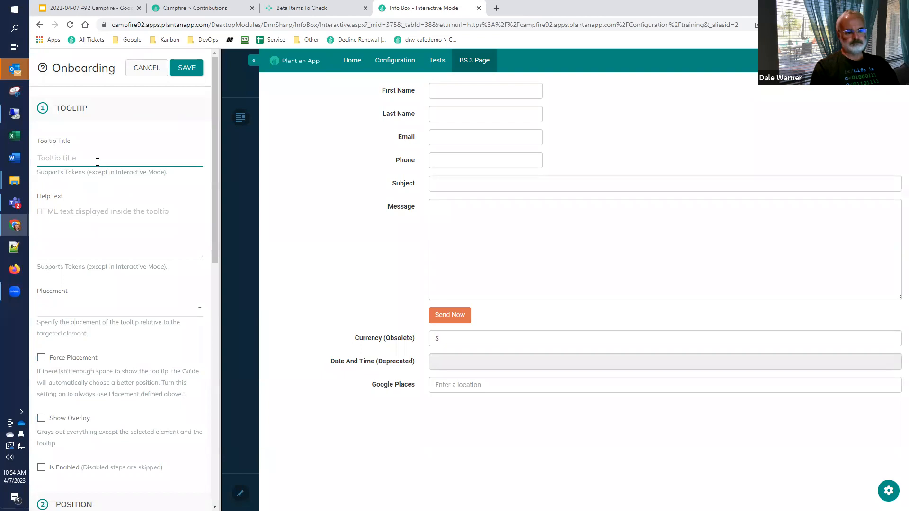
pyautogui.write('Test')
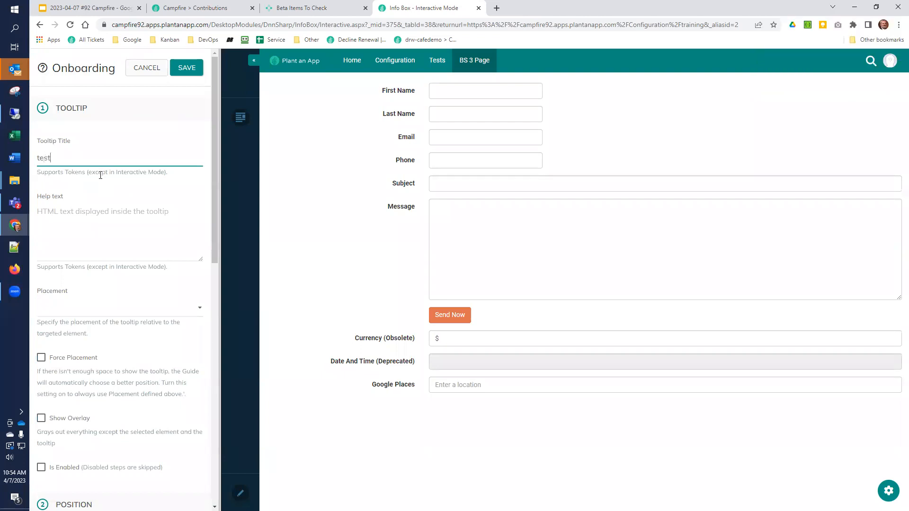
pyautogui.scroll(-4, 105, 212)
pyautogui.scroll(-8, 106, 218)
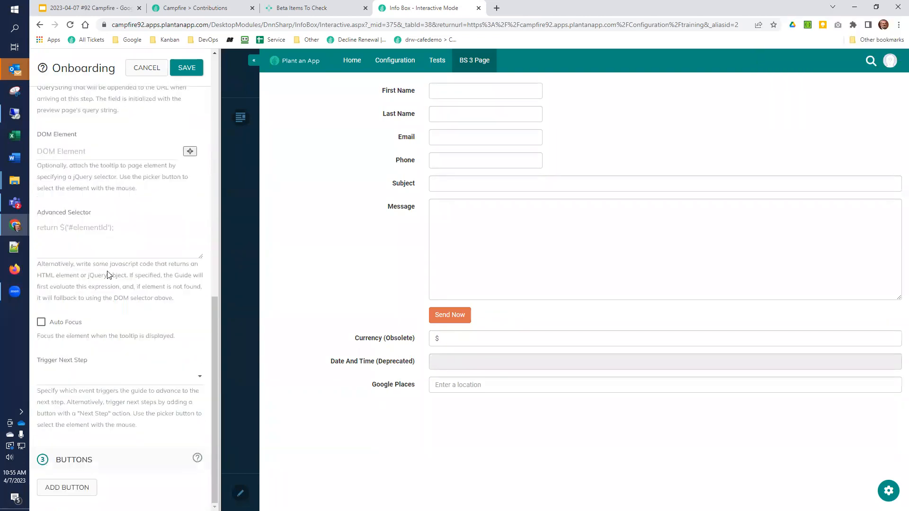
pyautogui.click(72, 489)
pyautogui.scroll(7, 128, 454)
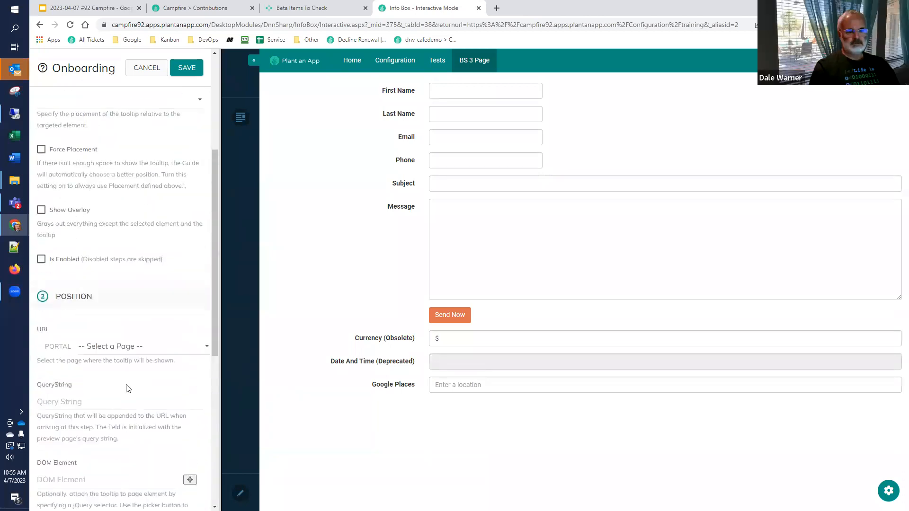
pyautogui.scroll(4, 127, 353)
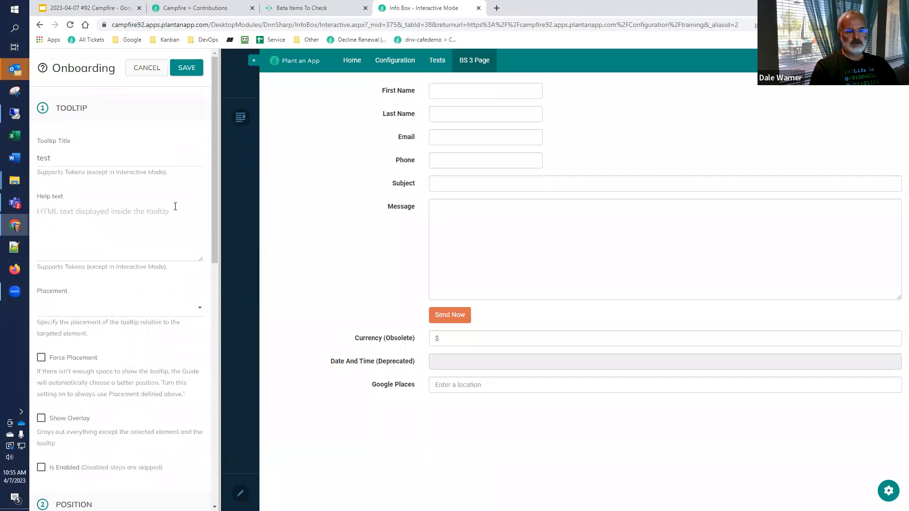
# Step: In Beta Items To Check, set Performed As Expected to No with brief description "Unable to save a step and unable to add a button to a step"
pyautogui.click(296, 8)
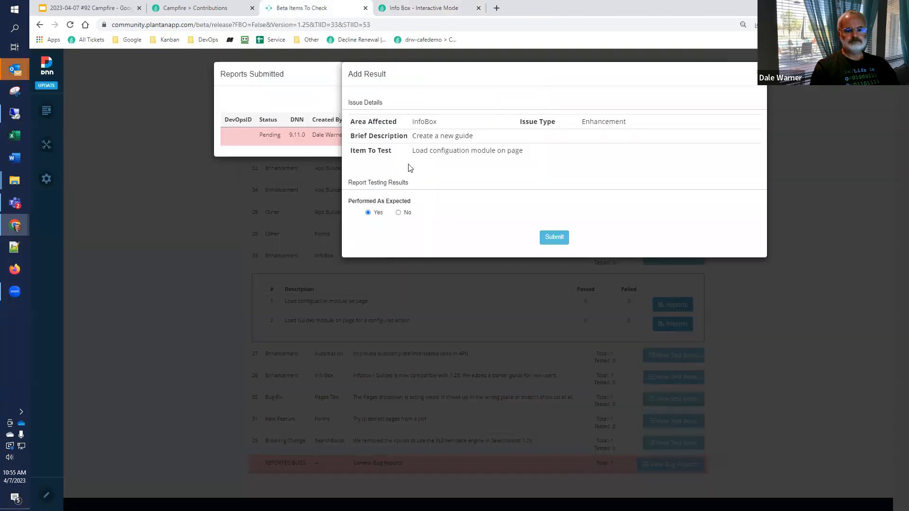
pyautogui.click(398, 213)
pyautogui.click(417, 242)
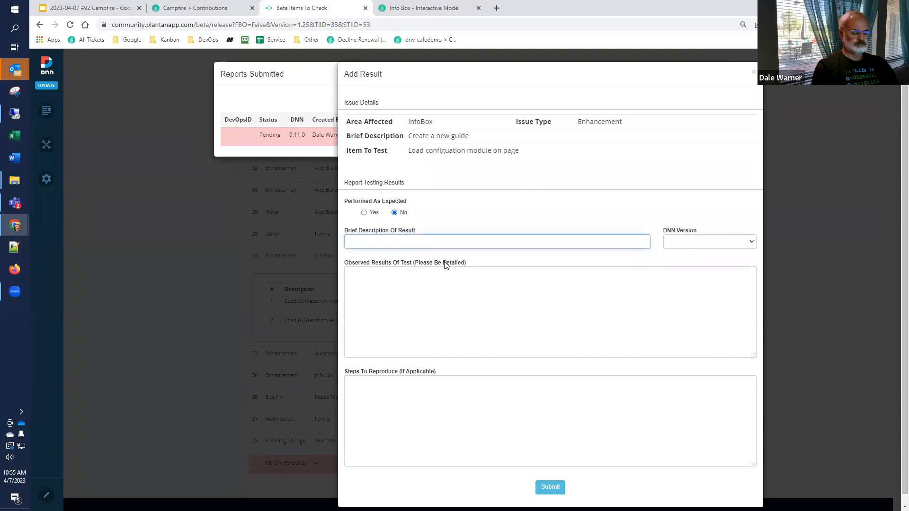
pyautogui.write('Unable to')
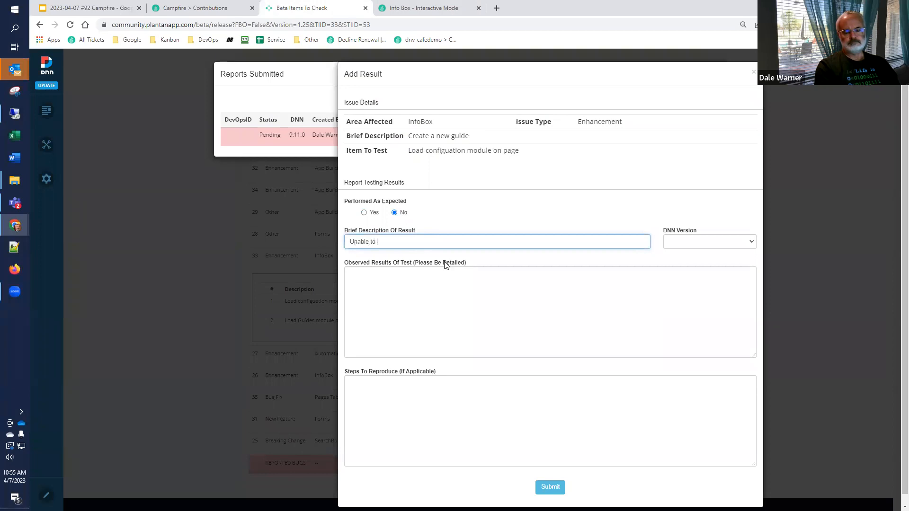
pyautogui.write(' add a')
pyautogui.press('BackSpace')
pyautogui.press('BackSpace')
pyautogui.press('BackSpace')
pyautogui.write('save a step and unable to add a button to ')
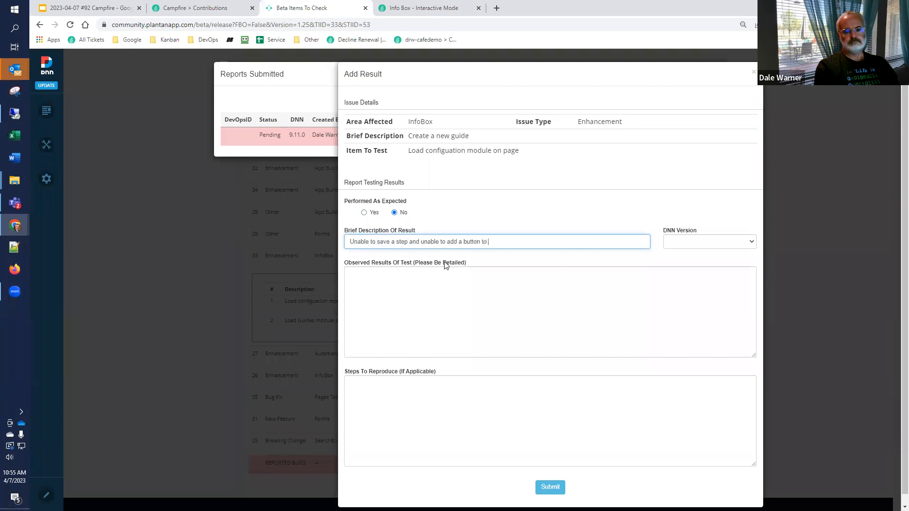
pyautogui.write('a step')
pyautogui.press('Tab')
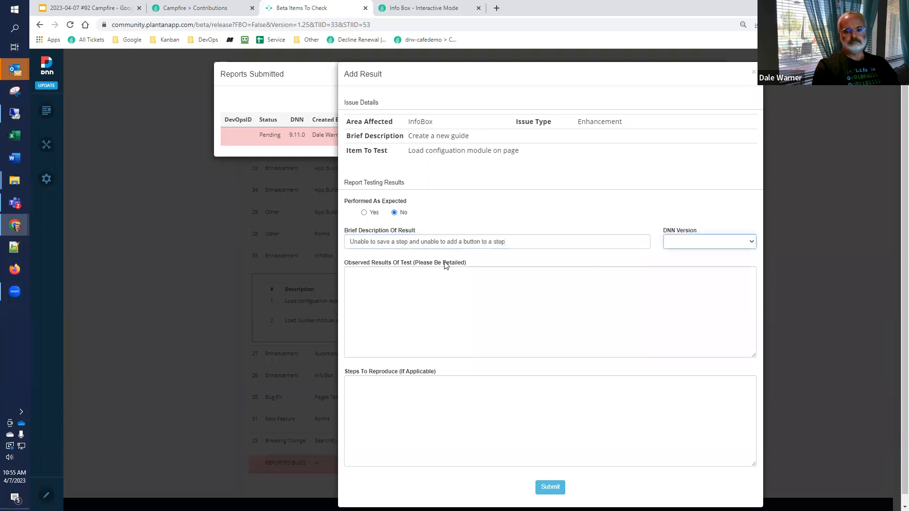
# Step: Enter the observed results "Without these features, testing the guide is not possible." and, on a new line, "Am I missing something?"
pyautogui.click(399, 304)
pyautogui.write('W')
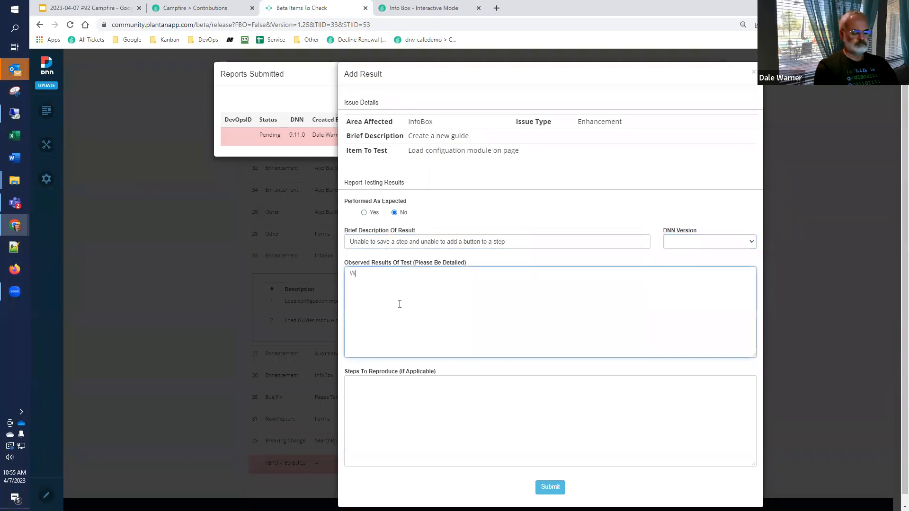
pyautogui.write('ithout these')
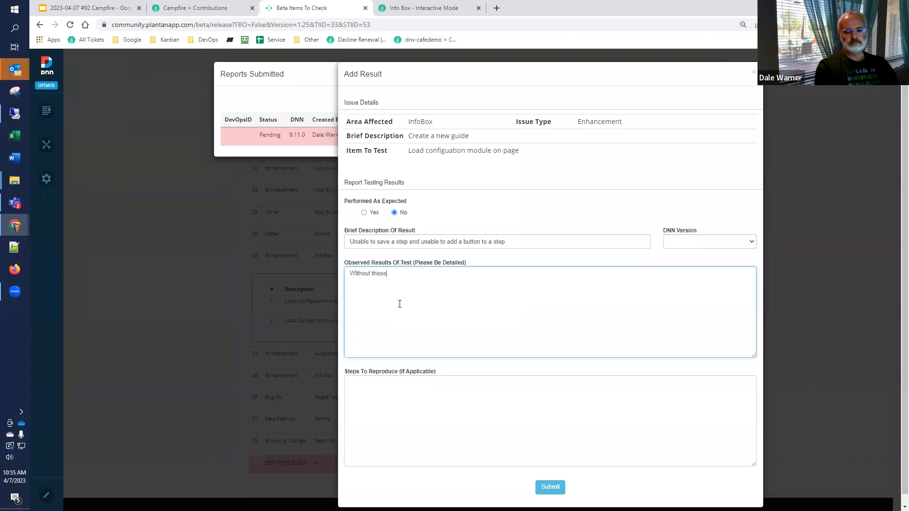
pyautogui.write(' features, testing the guide is ')
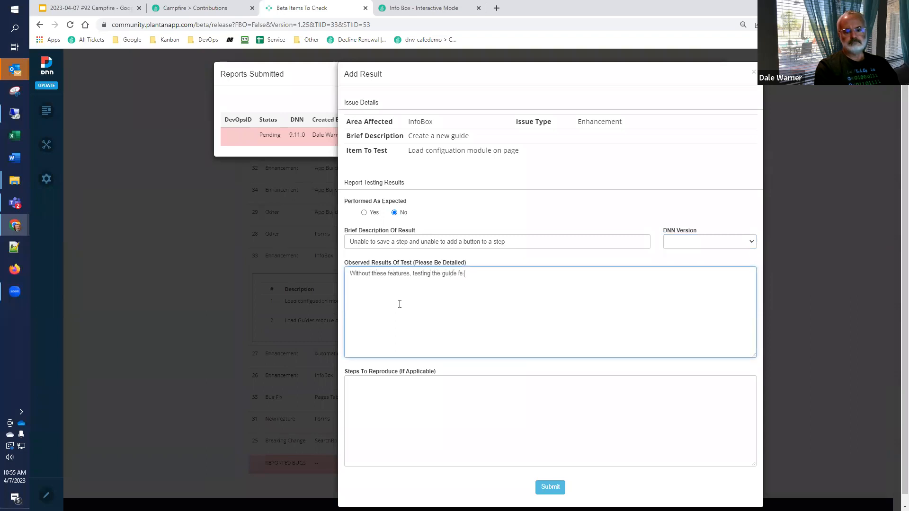
pyautogui.write('not possible.')
pyautogui.press('Return')
pyautogui.write('Am I missing something?')
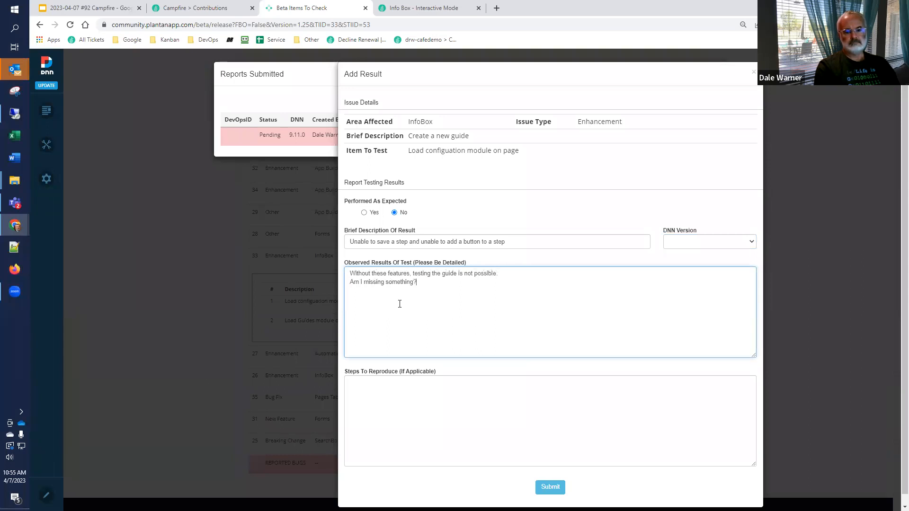
# Step: Set the DNN version to 9.11.0, submit the test result and close the submitted reports
pyautogui.click(674, 250)
pyautogui.click(677, 263)
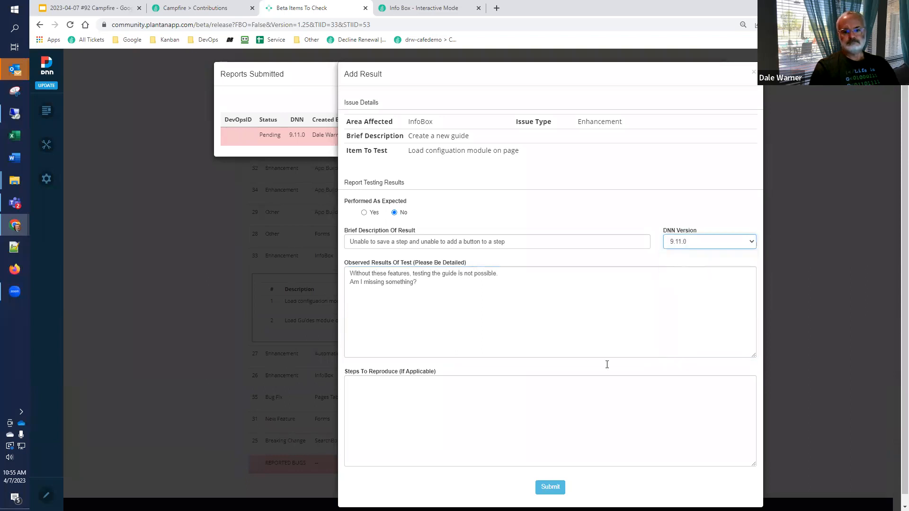
pyautogui.click(550, 487)
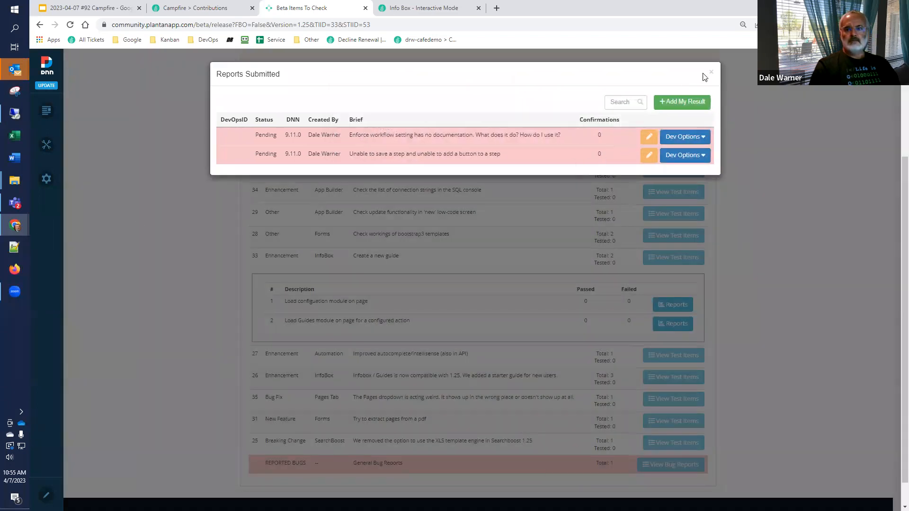
pyautogui.click(710, 76)
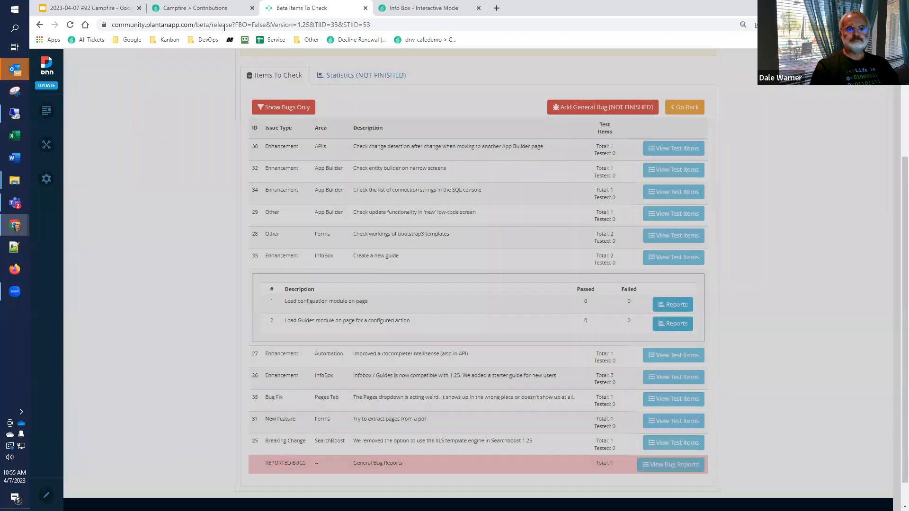
# Step: Start a new result for the token autocomplete test item under "Improved autocomplete/intellisense (also in API)"
pyautogui.click(417, 9)
pyautogui.click(286, 7)
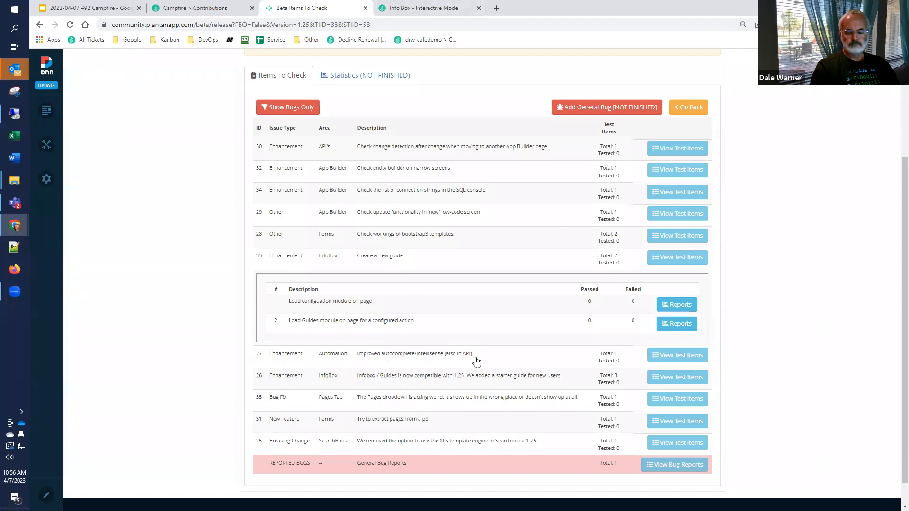
pyautogui.click(658, 356)
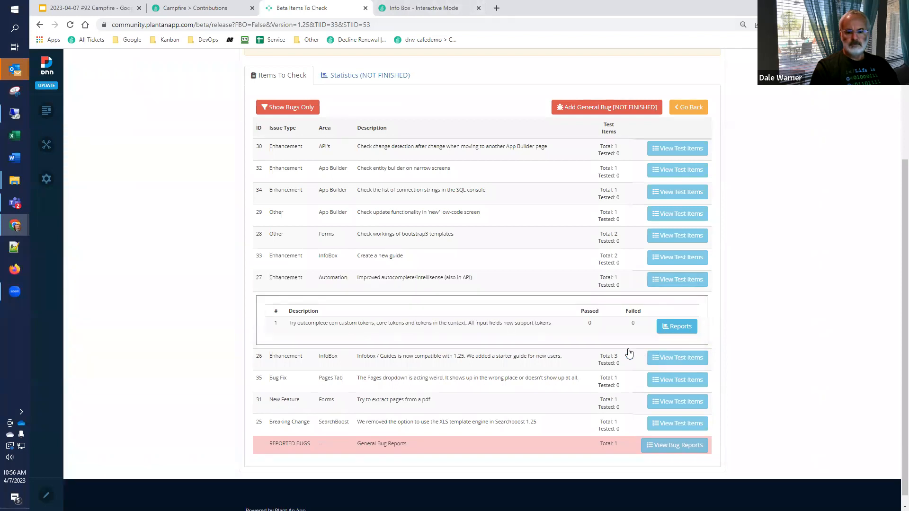
pyautogui.click(669, 327)
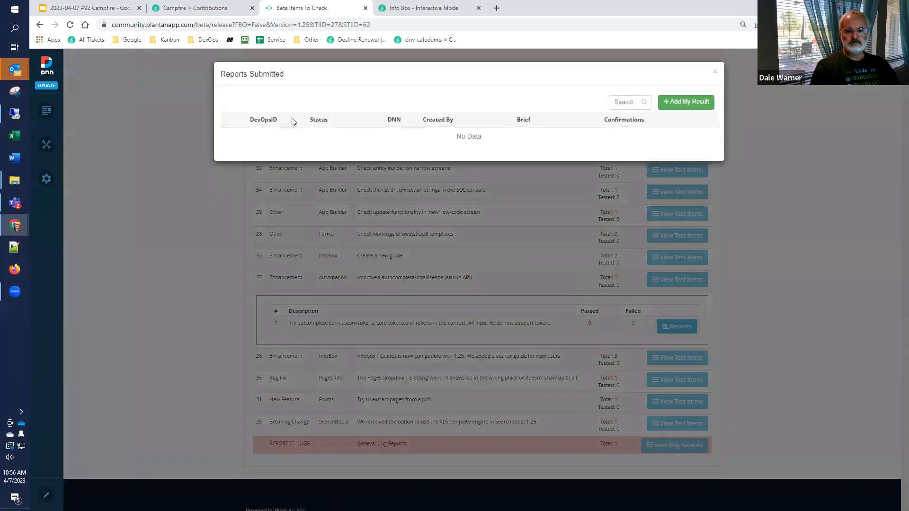
pyautogui.click(670, 104)
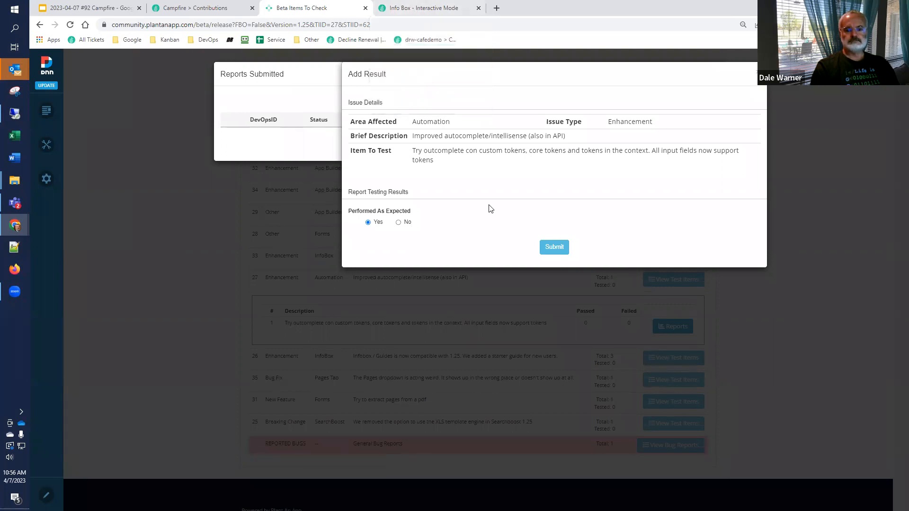
# Step: Set Performed As Expected to No and the brief description to "API Input Parameters are not considered valid tokens"
pyautogui.click(398, 222)
pyautogui.click(402, 250)
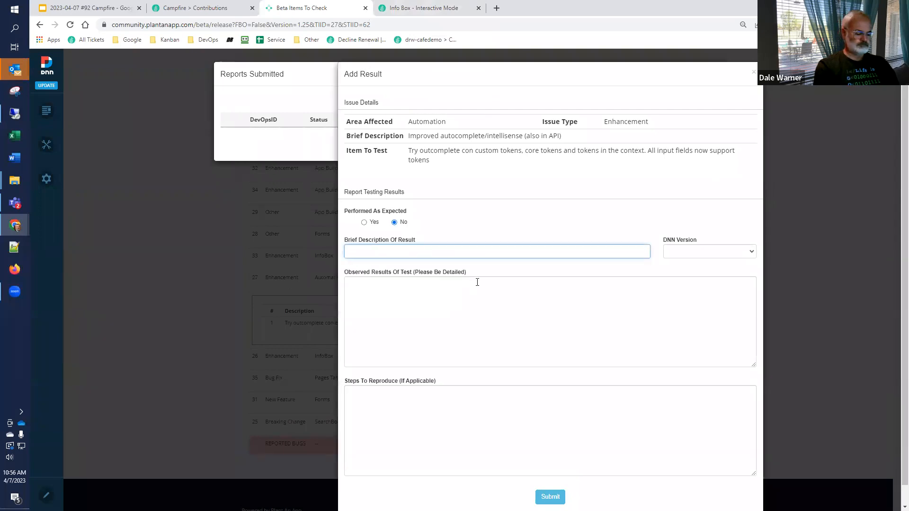
pyautogui.write('API Input Parmeters')
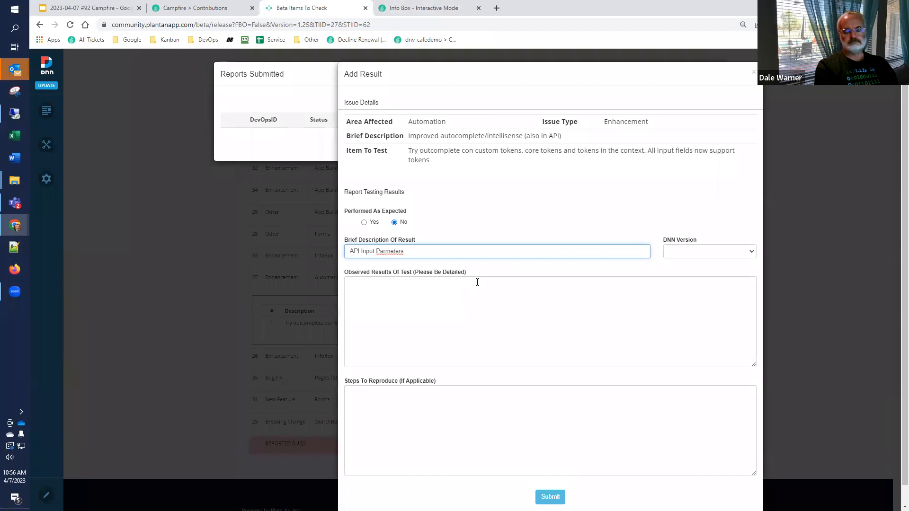
pyautogui.press('BackSpace')
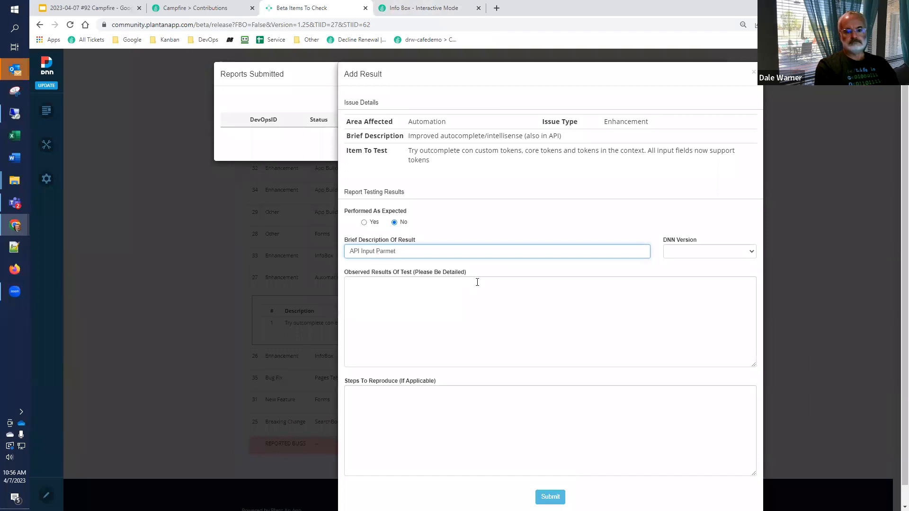
pyautogui.write('meters do n')
pyautogui.write('ot')
pyautogui.press('BackSpace')
pyautogui.press('BackSpace')
pyautogui.press('BackSpace')
pyautogui.press('BackSpace')
pyautogui.press('BackSpace')
pyautogui.press('BackSpace')
pyautogui.press('BackSpace')
pyautogui.press('BackSpace')
pyautogui.press('BackSpace')
pyautogui.write('are not considered valid token')
pyautogui.press('Tab')
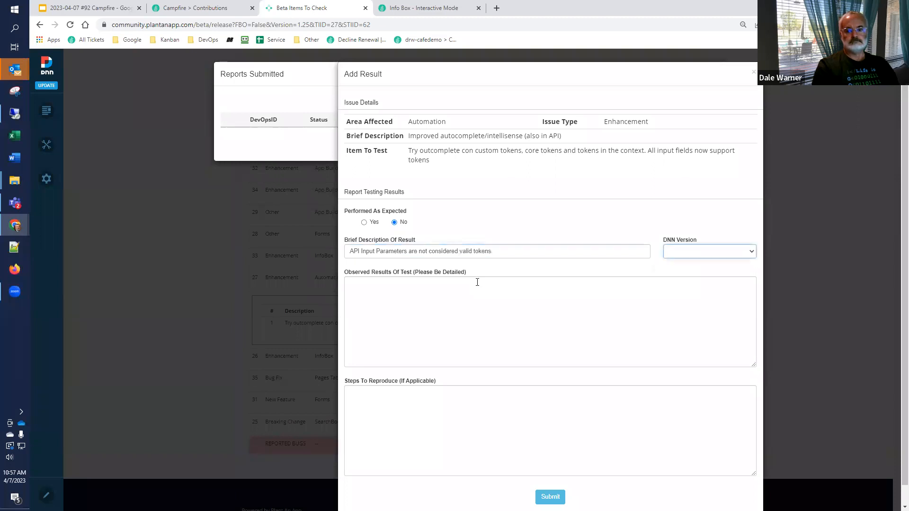
# Step: Select DNN version 9.11.0 and enter observed result "as a result, they are not recognized by validation in later steps, preventing save."
pyautogui.click(672, 254)
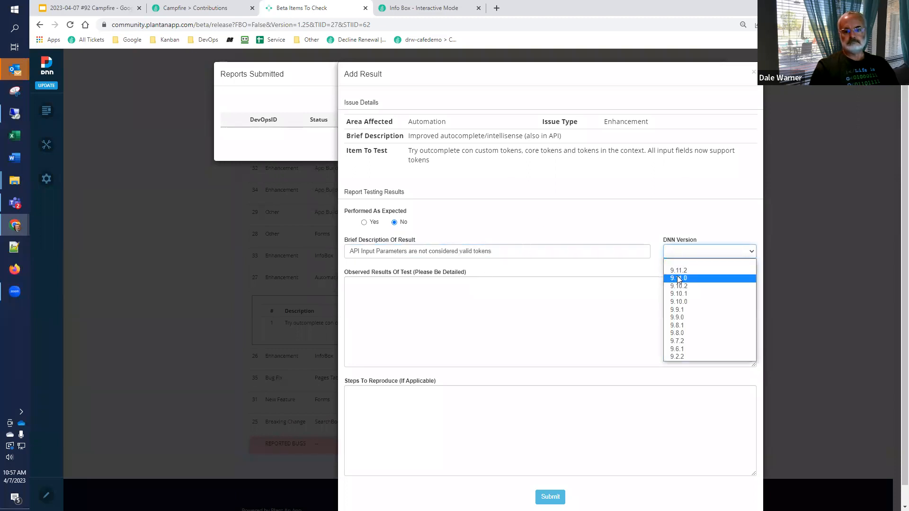
pyautogui.click(678, 278)
pyautogui.click(498, 323)
pyautogui.write('as a result,')
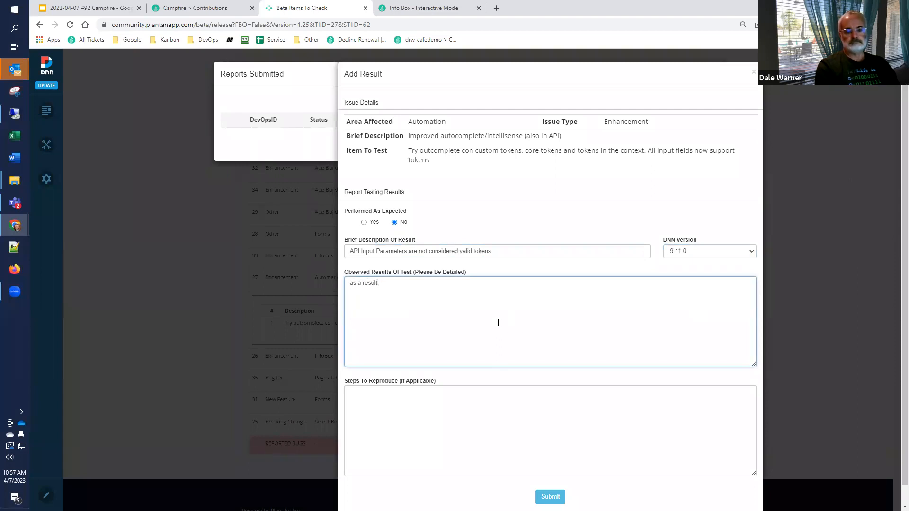
pyautogui.write(' they are not reco')
pyautogui.write('gni')
pyautogui.write('zed b')
pyautogui.write('y validati')
pyautogui.write('on in later steps, preve')
pyautogui.write('nting save.  ')
pyautogui.write('This issue was a')
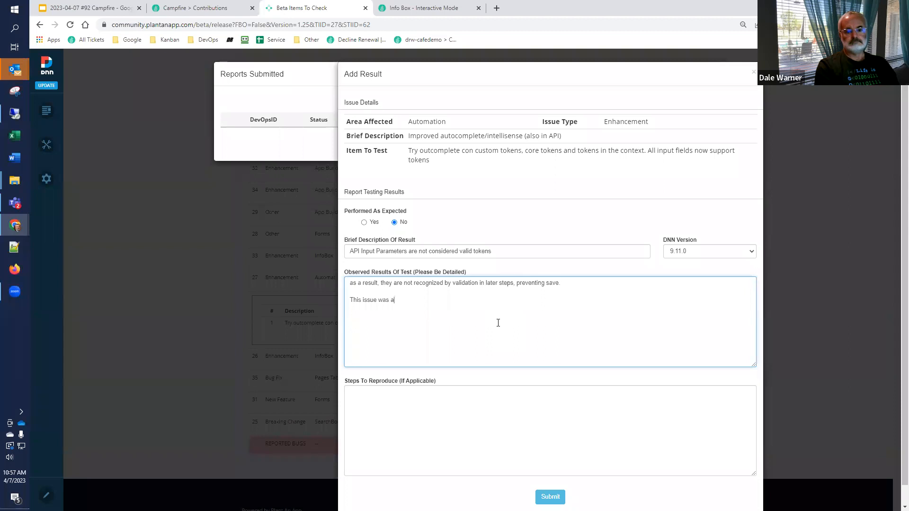
pyautogui.write('lso reported as a')
# Step: Add "This issue was also reported as an "Other" bug, but now I see that it's here in the list" and submit the result
pyautogui.hotkey('ctrl', 'shift', 'Left')
pyautogui.press('BackSpace')
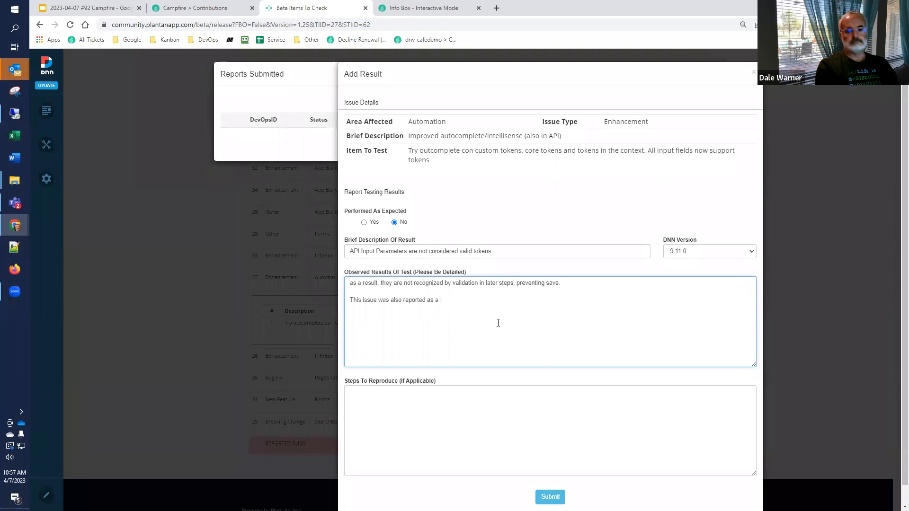
pyautogui.write('"Other" bug, but now I see that it\'s her')
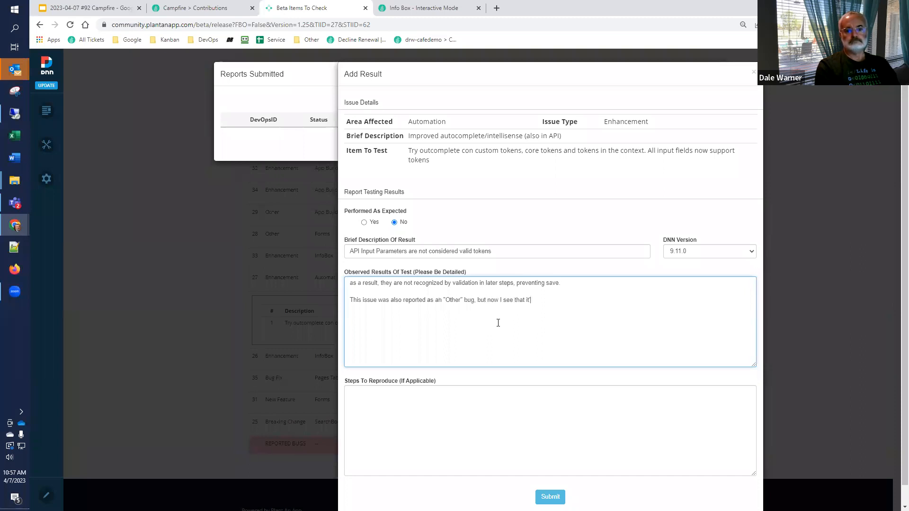
pyautogui.write('e in the list')
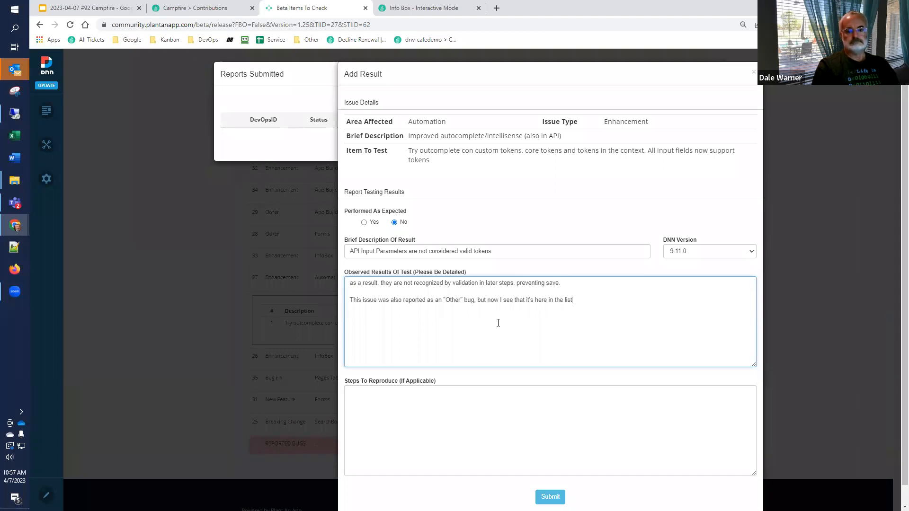
pyautogui.click(546, 496)
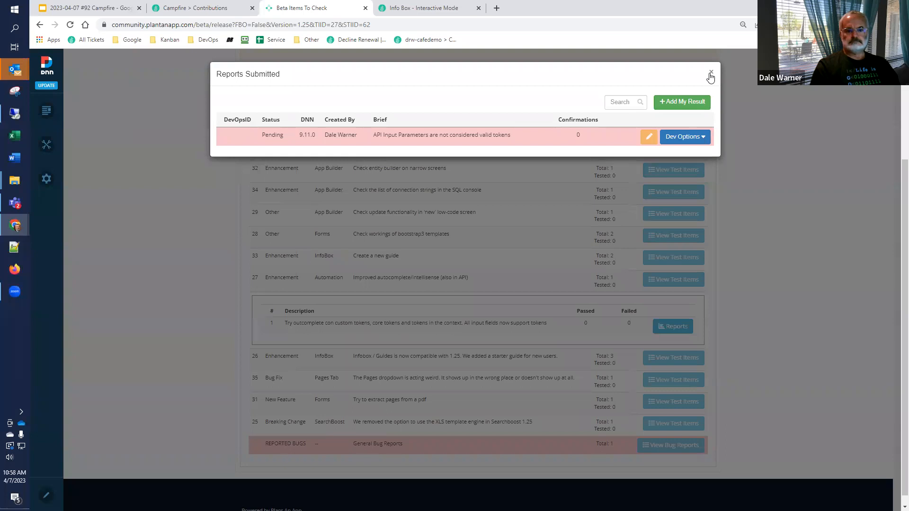
# Step: Switch to the Info Box interactive mode page and create an automation job named "test 1" in the Default namespace through the embedded site configuration
pyautogui.click(404, 8)
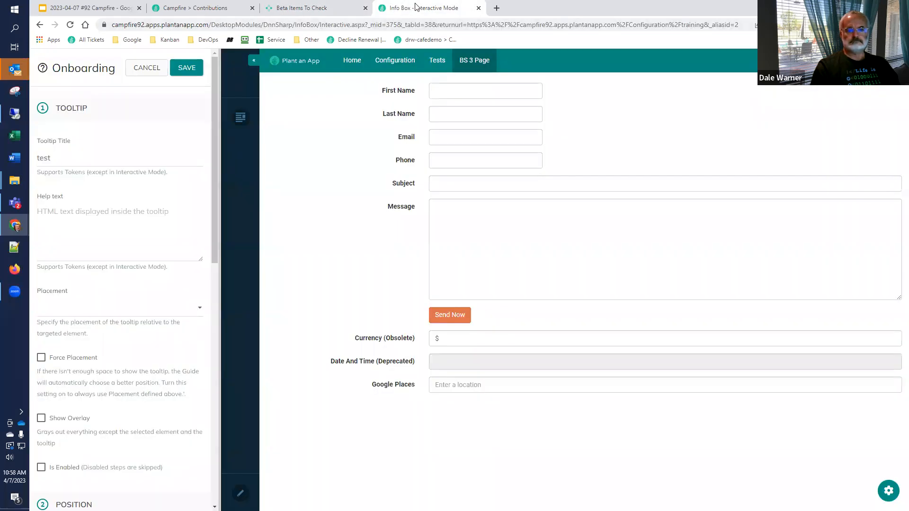
pyautogui.click(384, 61)
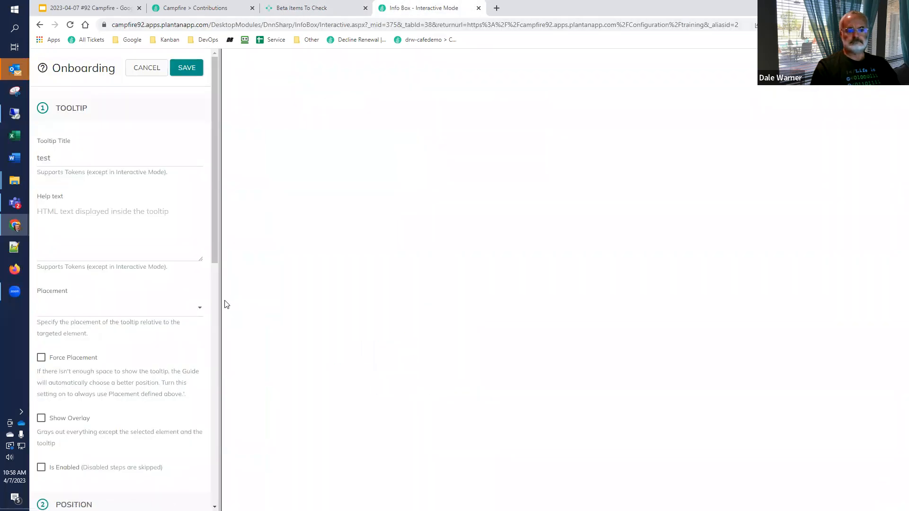
pyautogui.click(264, 266)
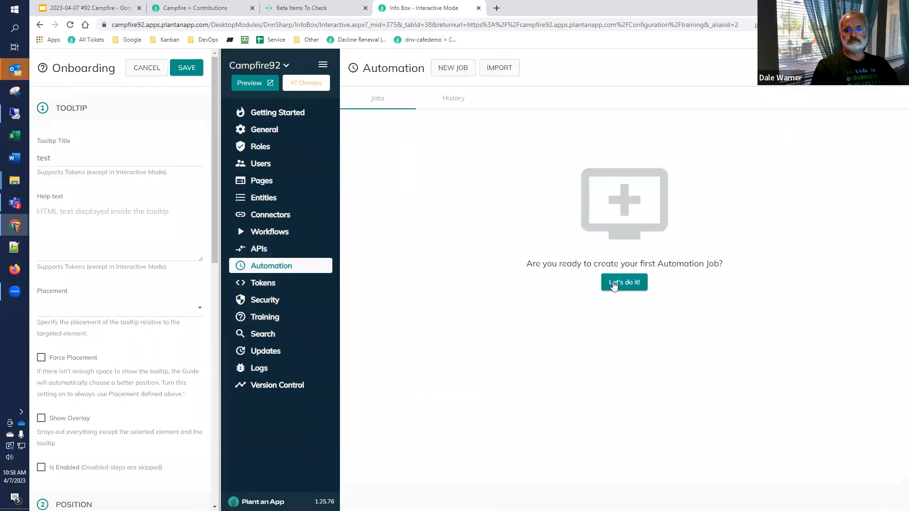
pyautogui.click(609, 281)
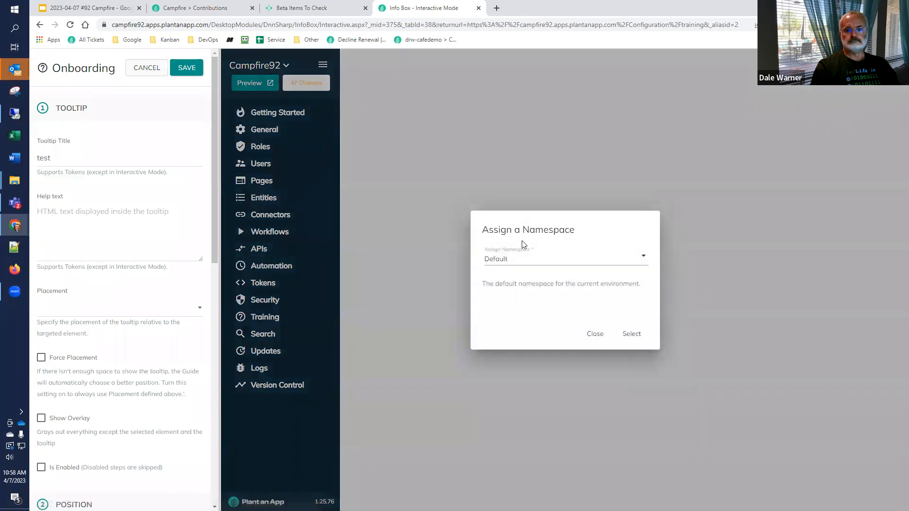
pyautogui.click(631, 334)
pyautogui.tripleClick(362, 141)
pyautogui.write('test 1')
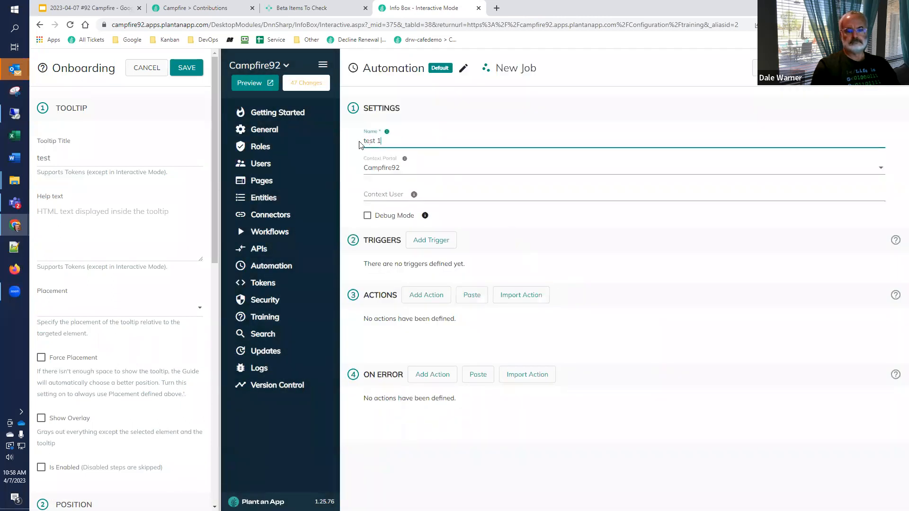
# Step: Add an On Database Update trigger for the app.Test table and view the trigger type's help text
pyautogui.click(444, 242)
pyautogui.click(493, 287)
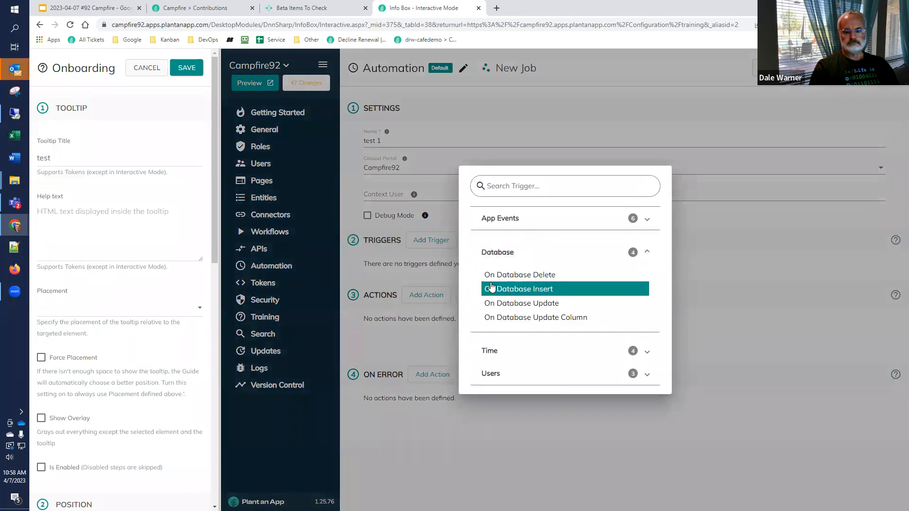
pyautogui.click(495, 303)
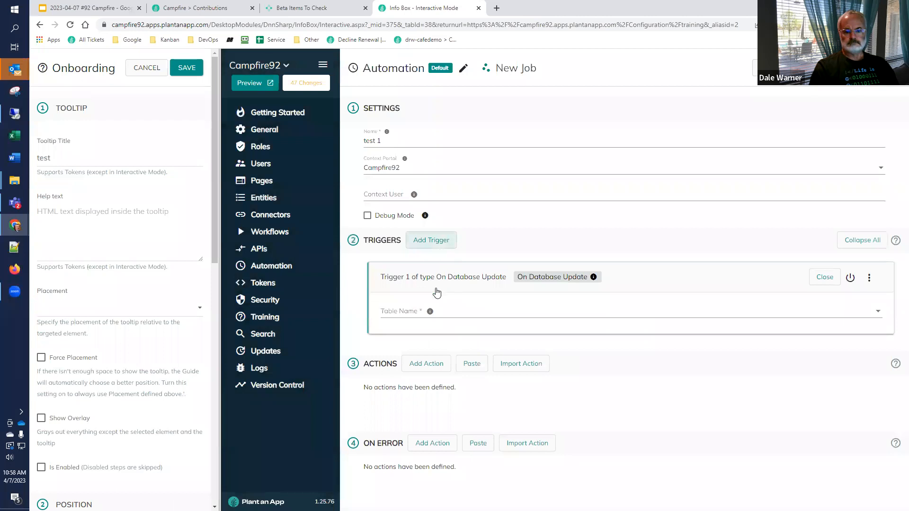
pyautogui.click(428, 312)
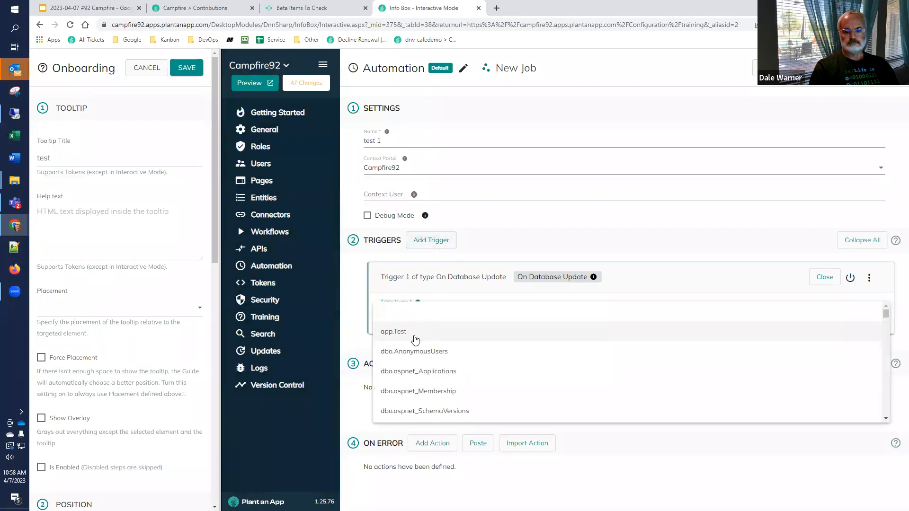
pyautogui.click(415, 336)
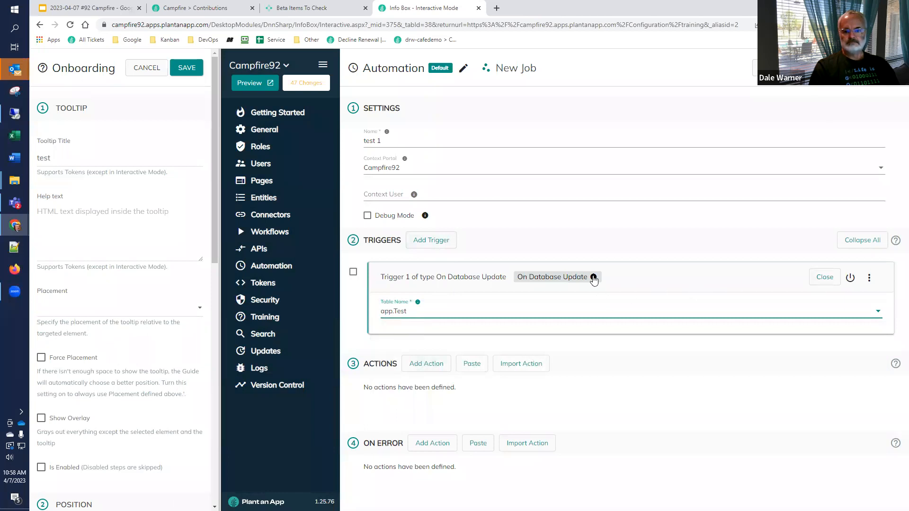
pyautogui.moveTo(594, 280)
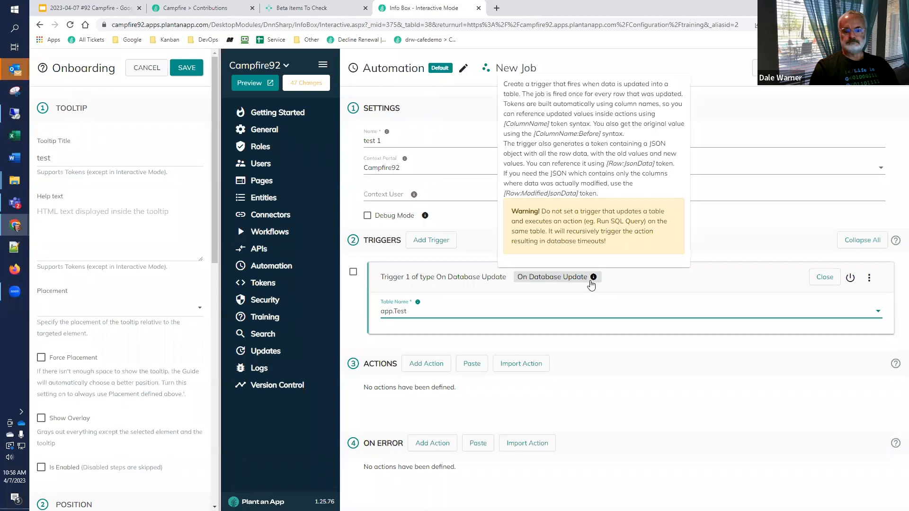
# Step: Add a Send email action to the automation job and review its fields
pyautogui.click(437, 370)
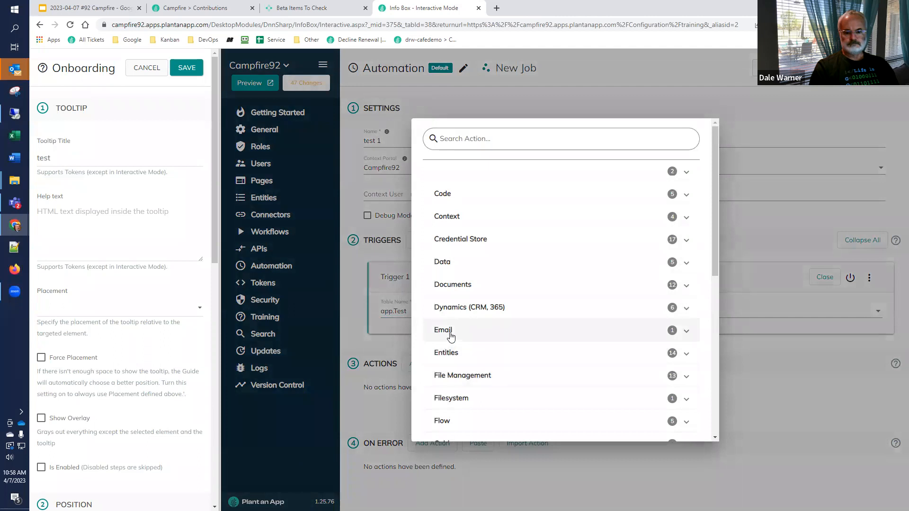
pyautogui.click(451, 334)
pyautogui.click(457, 367)
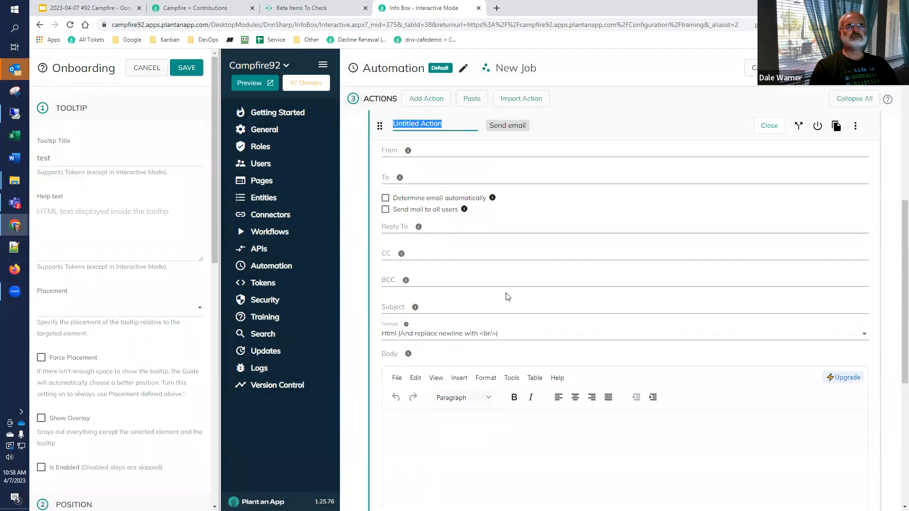
pyautogui.scroll(-1, 478, 305)
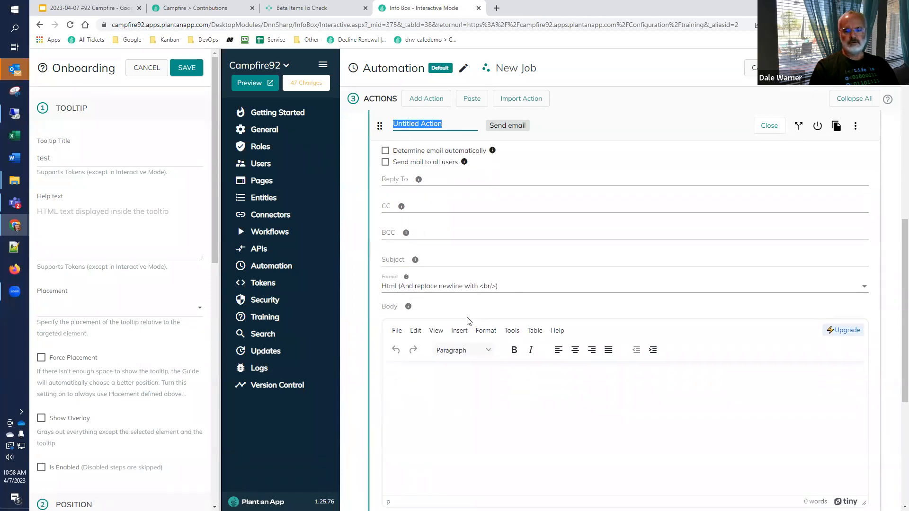
pyautogui.scroll(2, 436, 321)
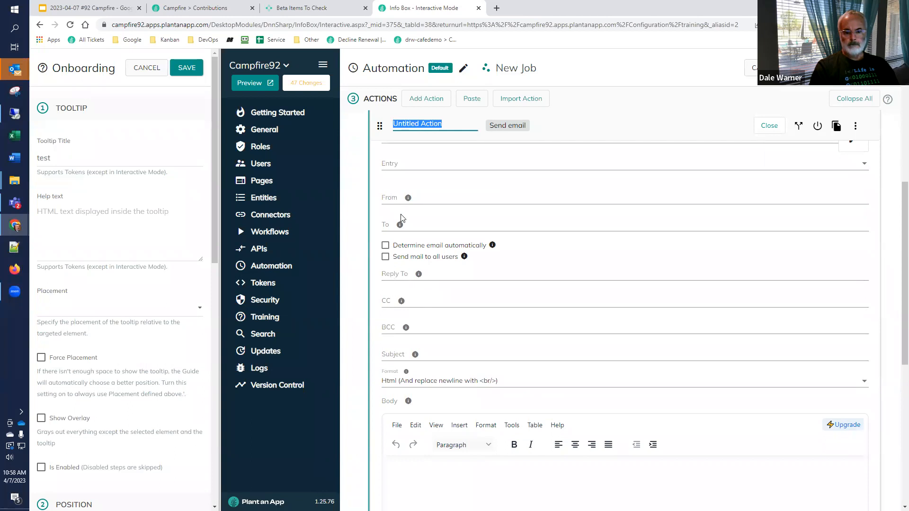
# Step: Enter [test:Name] as the Send email action's To value, checking the token suggestions and validation
pyautogui.click(389, 227)
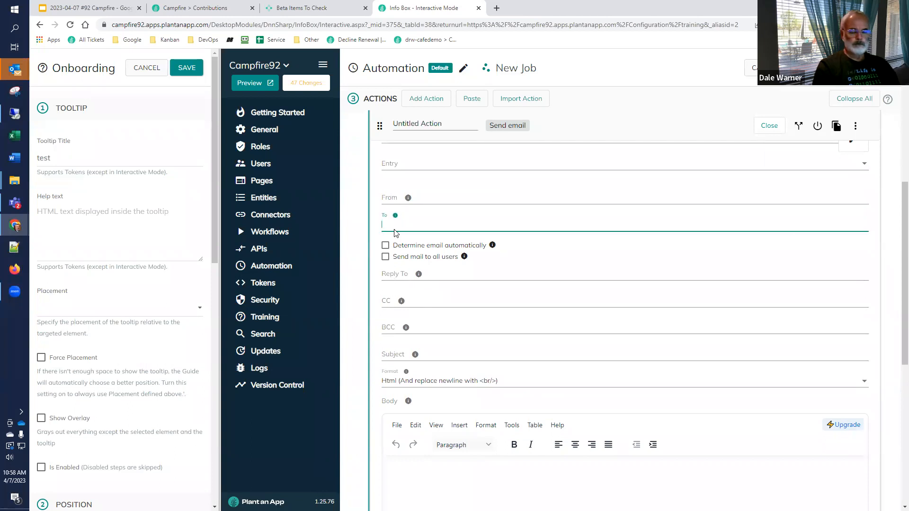
pyautogui.write('[')
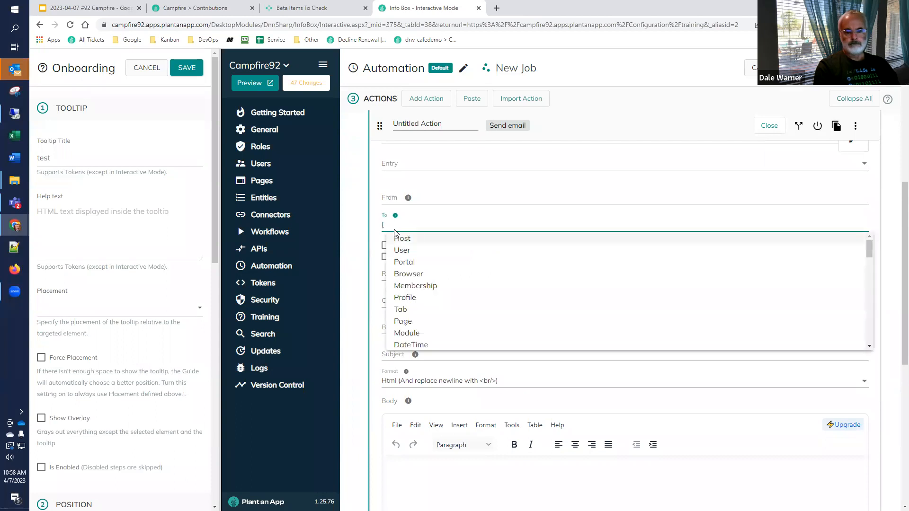
pyautogui.write('te')
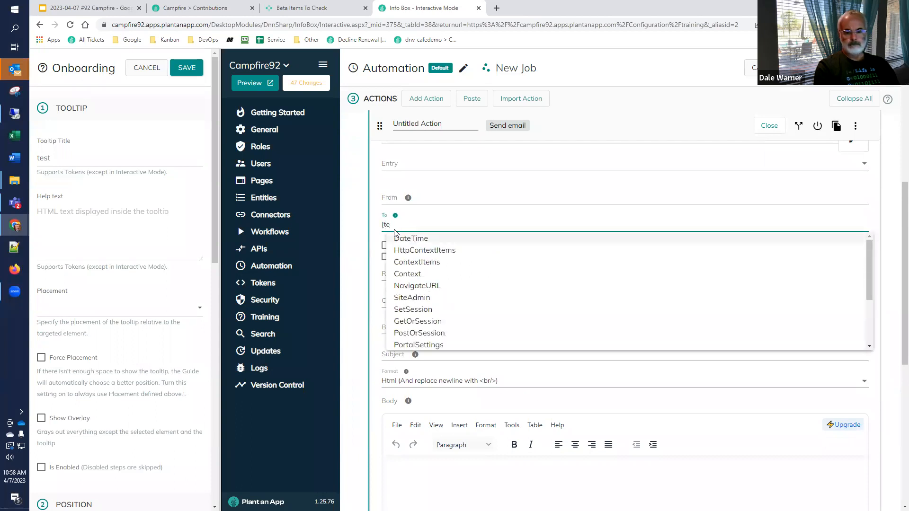
pyautogui.write('s')
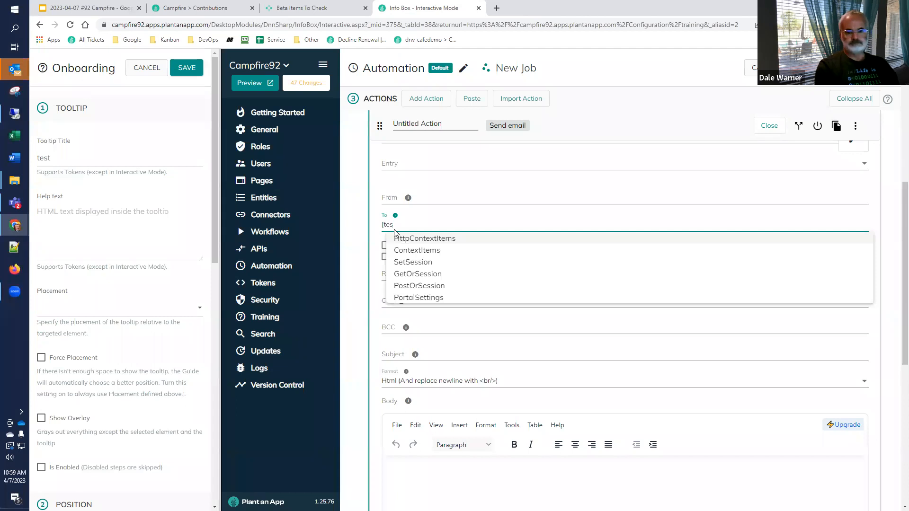
pyautogui.write('t:')
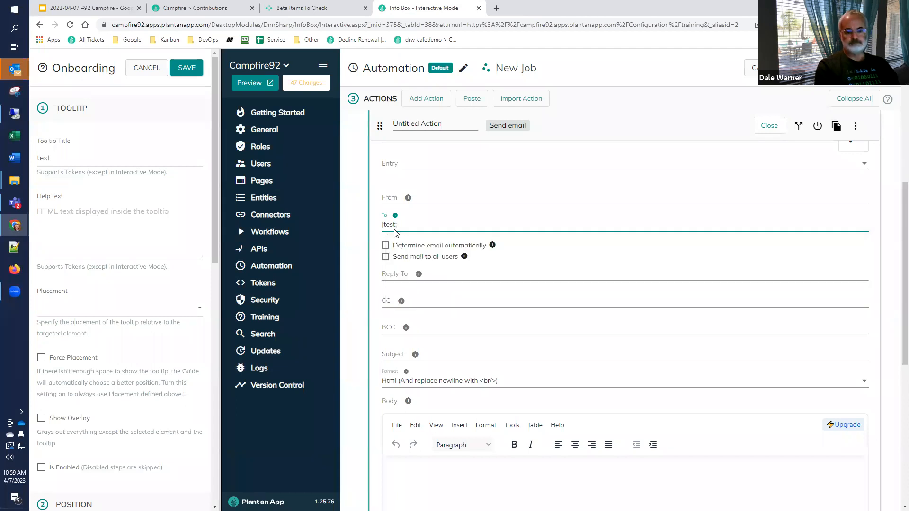
pyautogui.scroll(3, 395, 232)
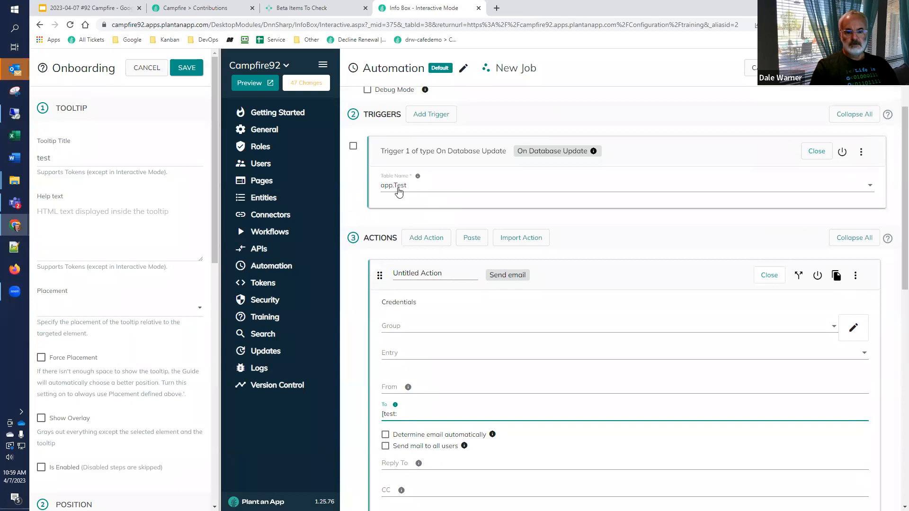
pyautogui.write(':Name]')
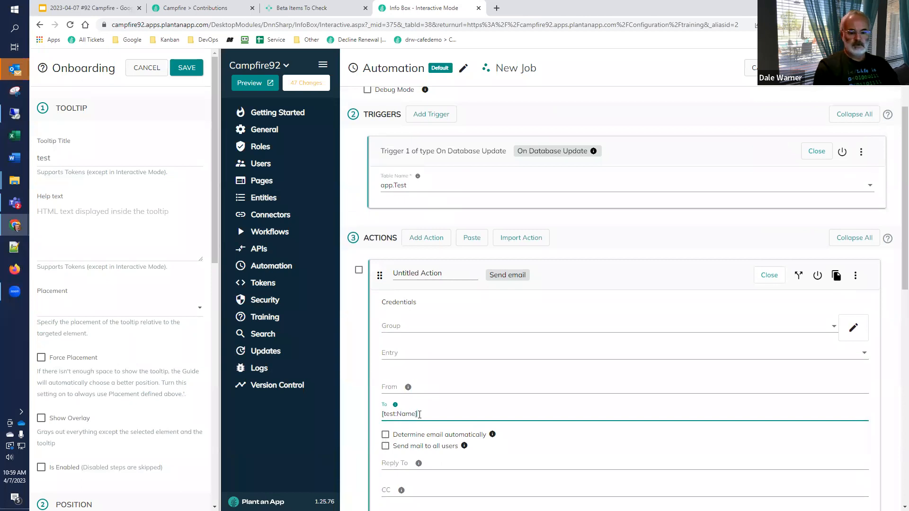
pyautogui.press('Tab')
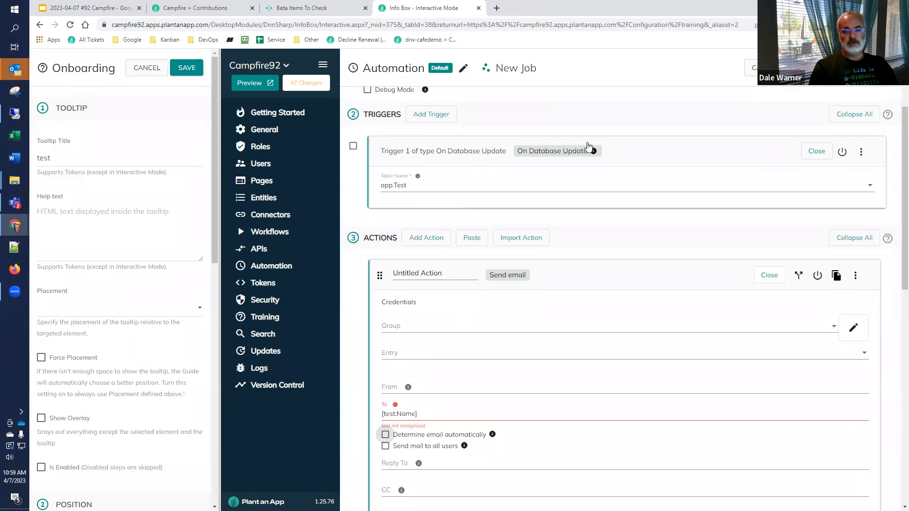
# Step: Add a Create/Update Tokens action that defines a token named abc with the value abcd
pyautogui.moveTo(594, 155)
pyautogui.click(429, 238)
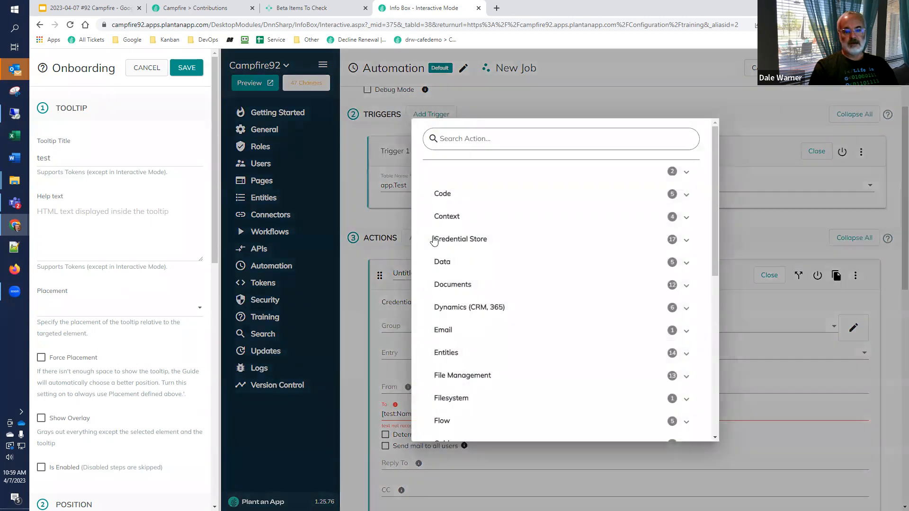
pyautogui.click(459, 217)
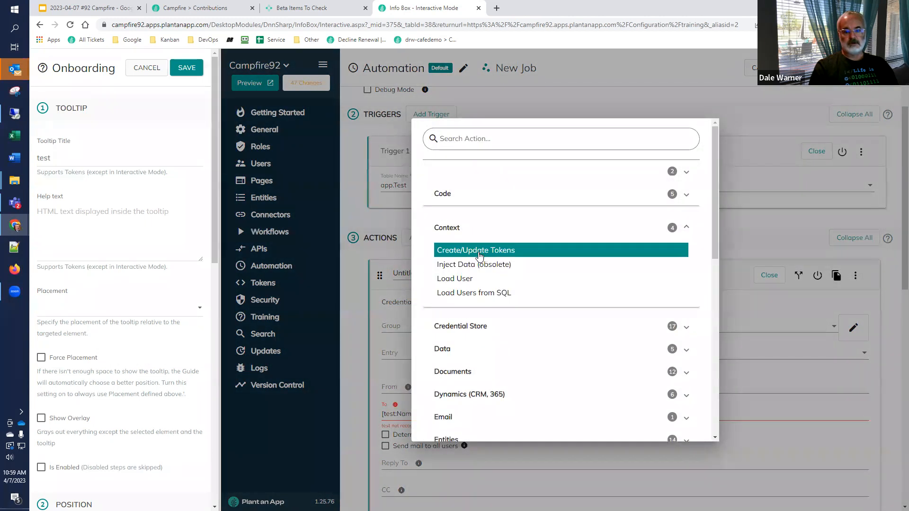
pyautogui.click(485, 248)
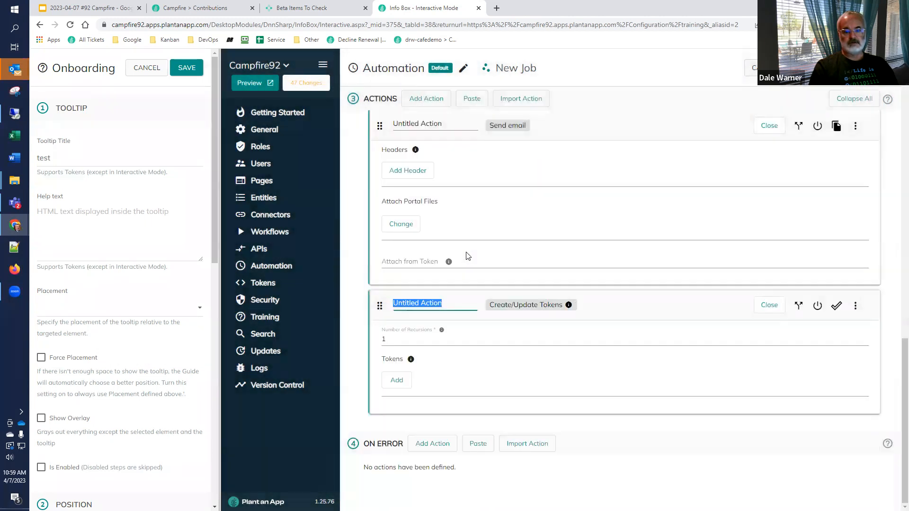
pyautogui.click(397, 380)
pyautogui.click(438, 390)
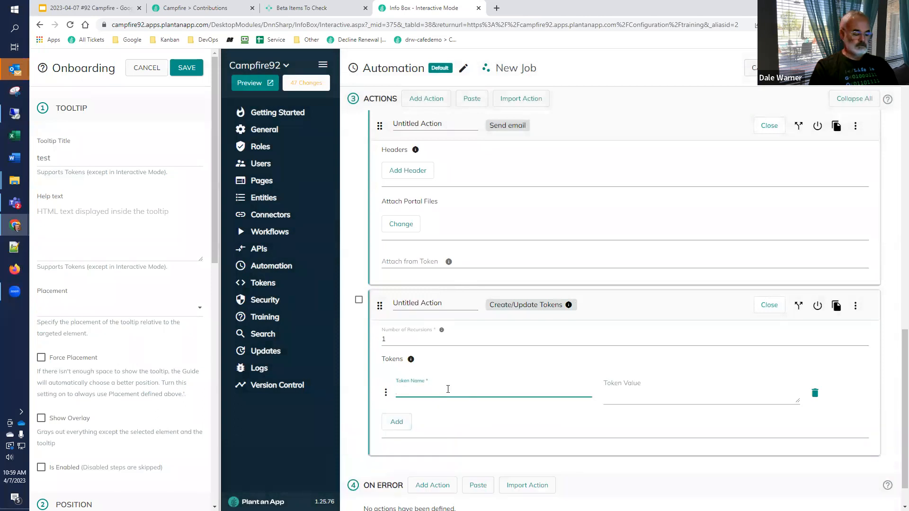
pyautogui.write('abc')
pyautogui.click(630, 393)
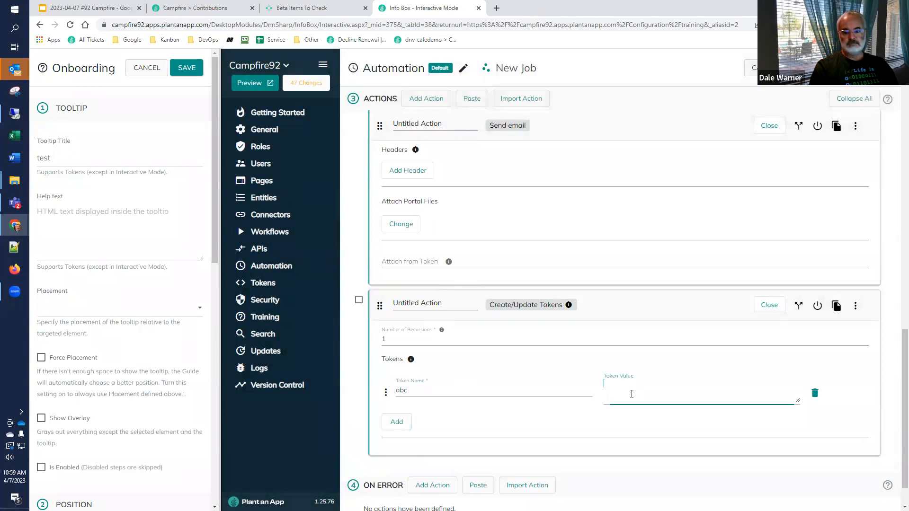
pyautogui.write('abcd')
# Step: Collapse all actions and move the Create/Update Tokens action above the Send email action
pyautogui.scroll(-1, 348, 330)
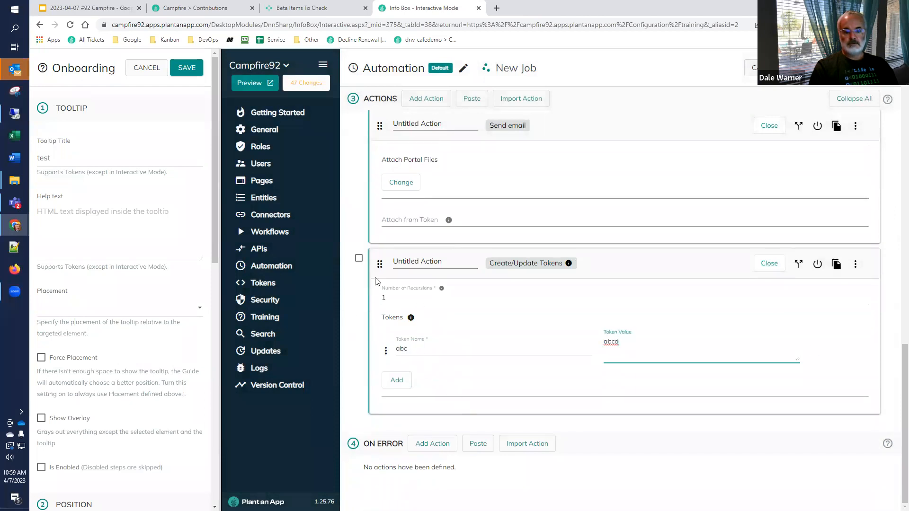
pyautogui.scroll(1, 381, 294)
pyautogui.moveTo(380, 311); pyautogui.dragTo(389, 128)
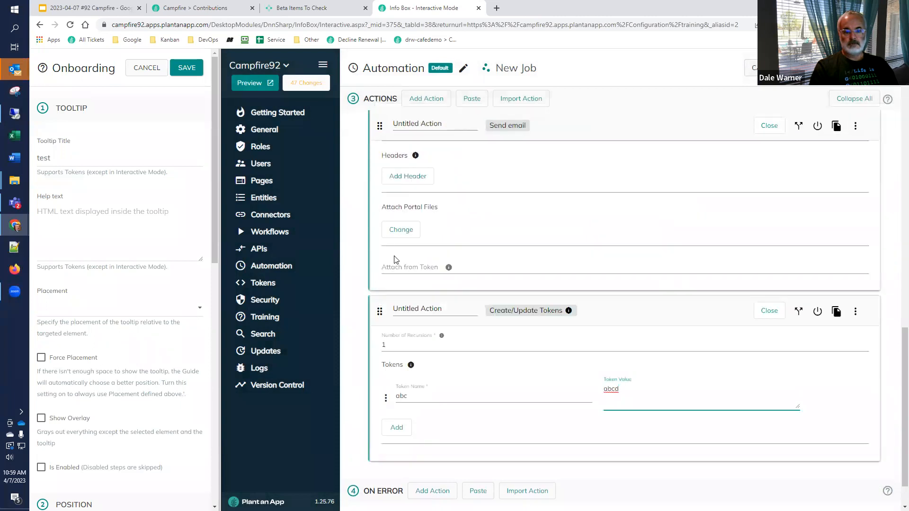
pyautogui.scroll(3, 881, 224)
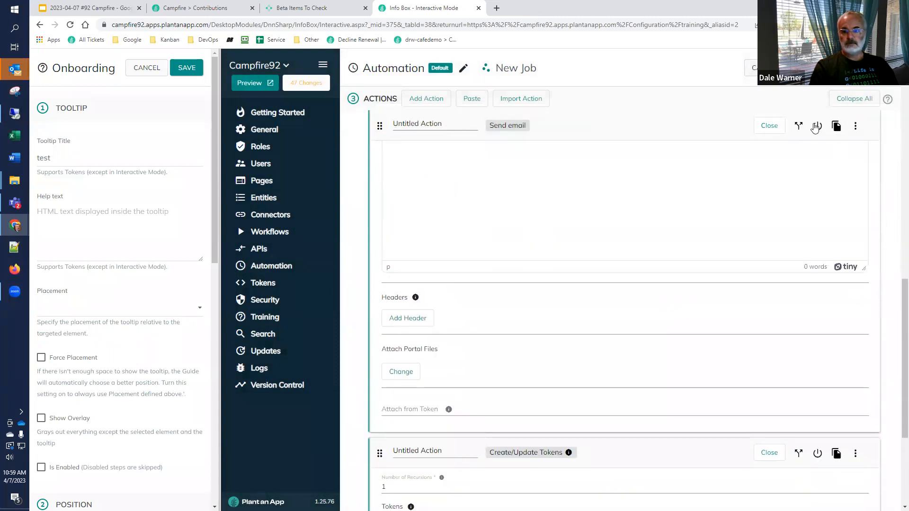
pyautogui.click(855, 100)
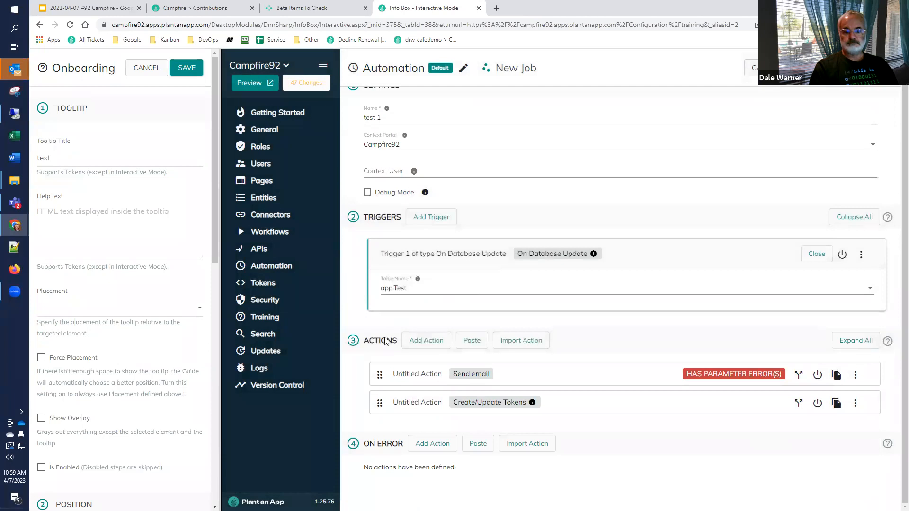
pyautogui.moveTo(380, 403); pyautogui.dragTo(411, 398)
# Step: Expand the Send email action and delete the stray text following [test:Name] in its To field
pyautogui.click(412, 403)
pyautogui.scroll(-6, 412, 284)
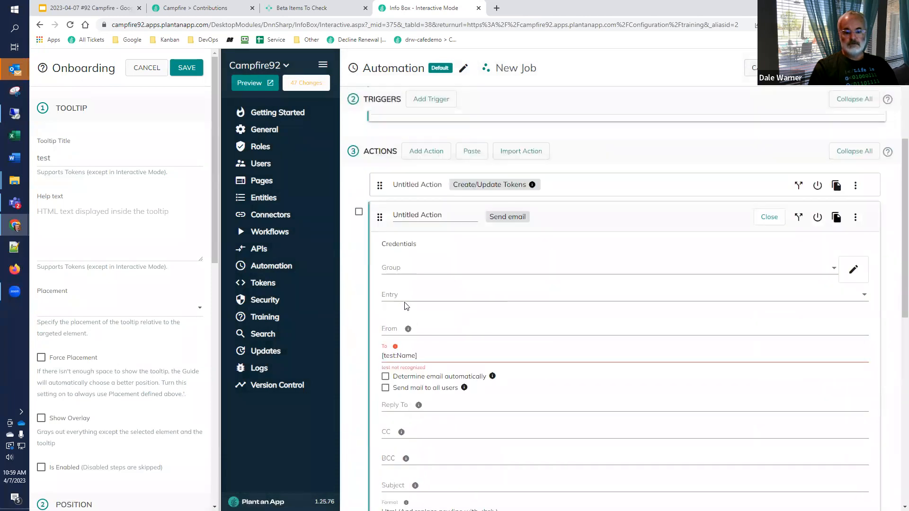
pyautogui.doubleClick(357, 170)
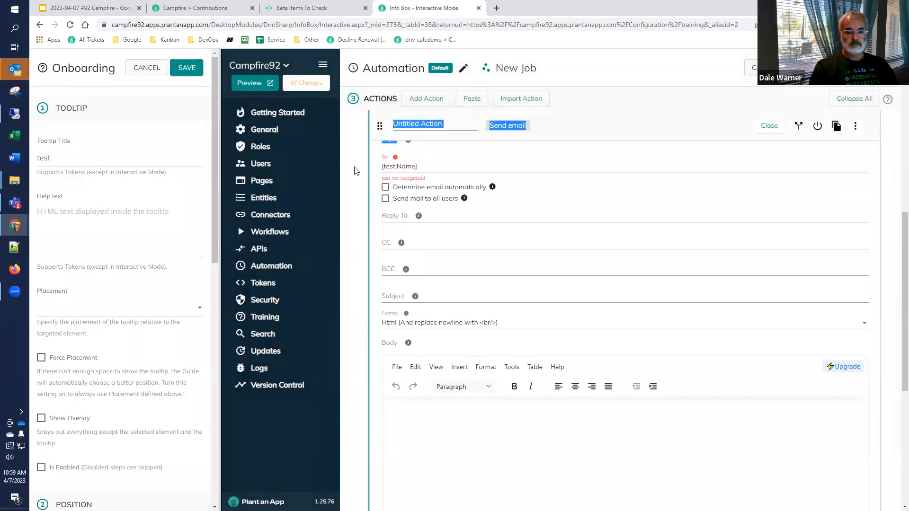
pyautogui.moveTo(482, 137); pyautogui.dragTo(427, 164)
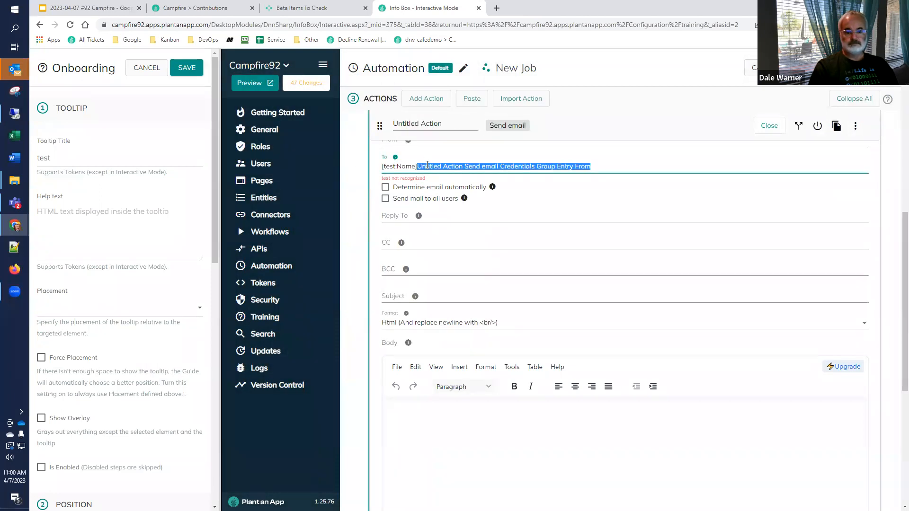
pyautogui.press('Delete')
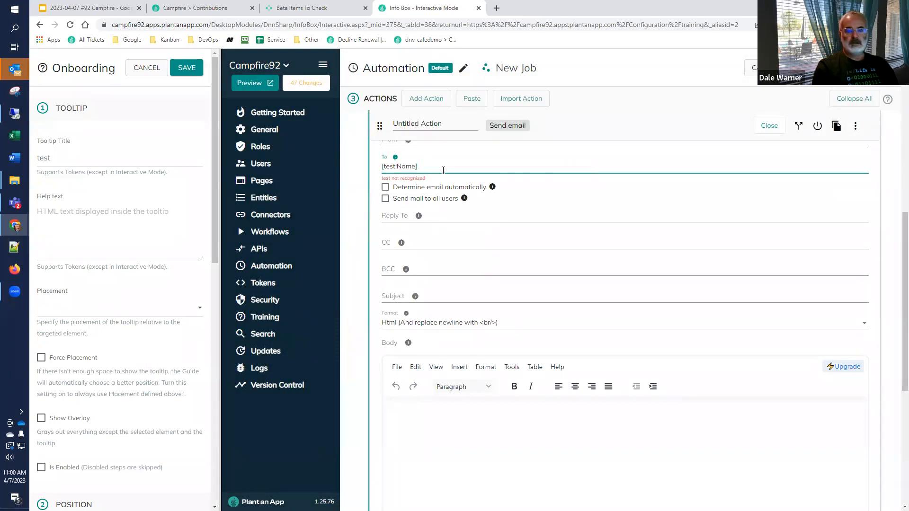
pyautogui.hotkey('ctrl', 'a')
pyautogui.write('[')
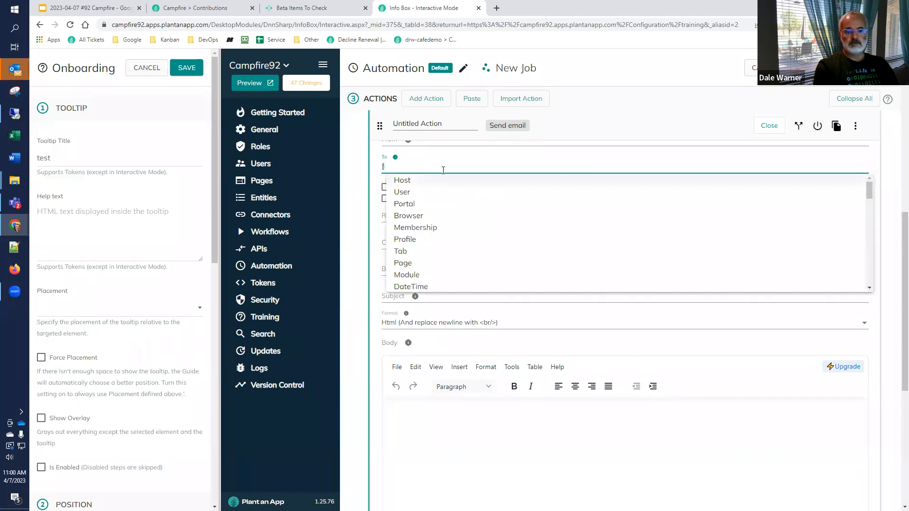
pyautogui.write('ab')
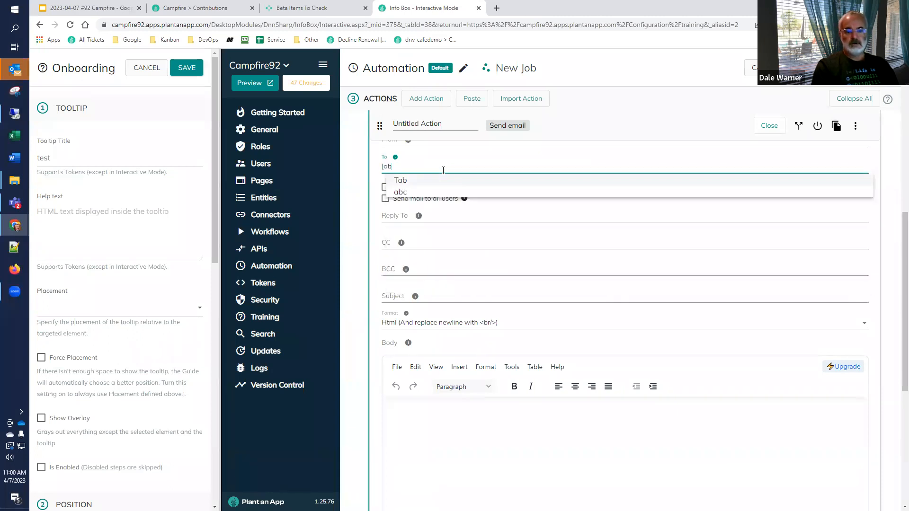
pyautogui.press('Return')
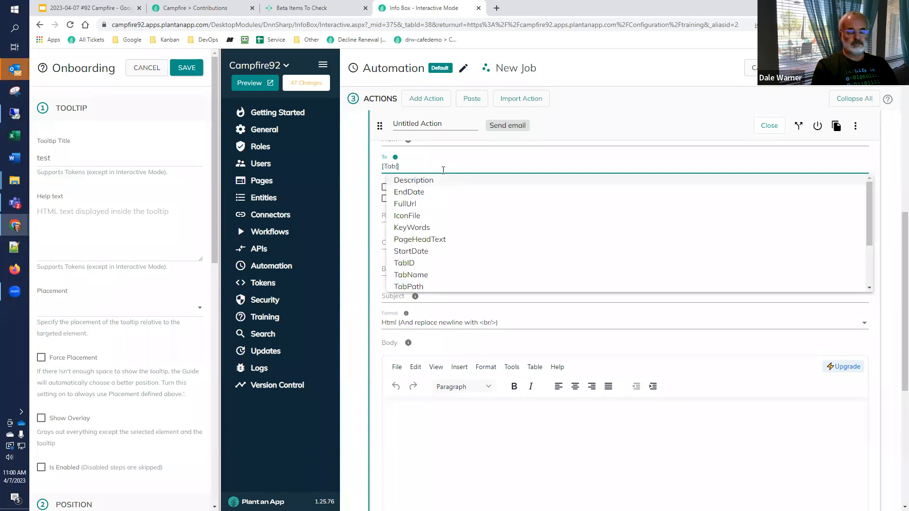
# Step: Replace the Send email To value with the [abc] token from the autocomplete suggestions
pyautogui.tripleClick(444, 170)
pyautogui.write('[')
pyautogui.press('BackSpace')
pyautogui.write('[ab')
pyautogui.press('Down')
pyautogui.press('Return')
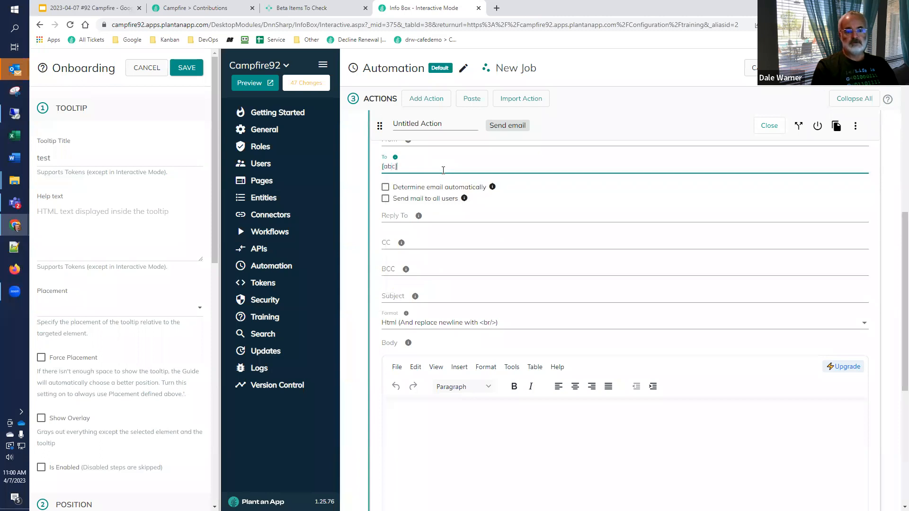
# Step: Replace the To value with "[Test" to check the table token suggestions, and switch to the #92 Campfire presentation in Google Slides
pyautogui.tripleClick(443, 170)
pyautogui.write('[')
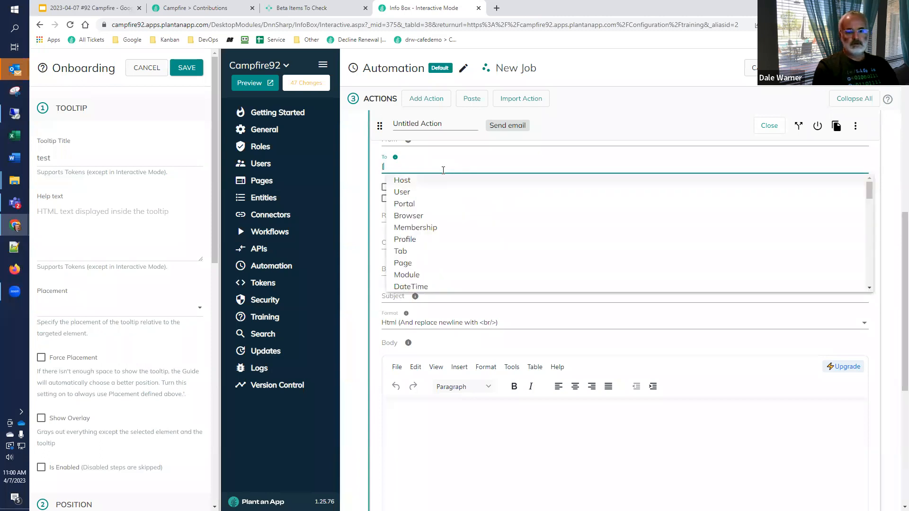
pyautogui.write('Tes')
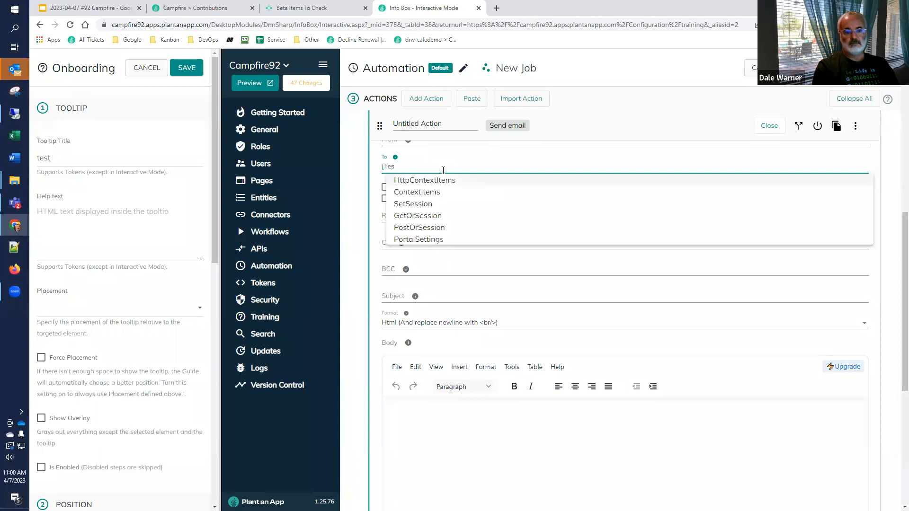
pyautogui.write('t')
pyautogui.scroll(6, 443, 171)
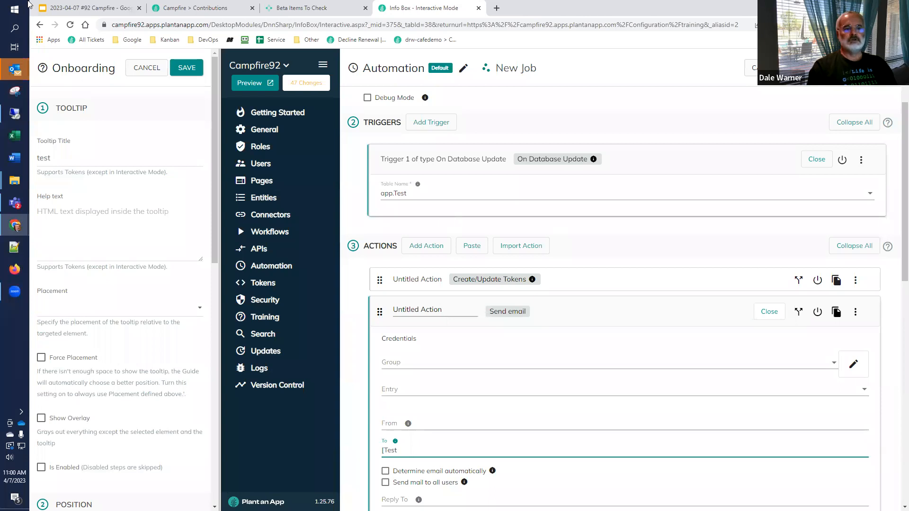
pyautogui.click(118, 8)
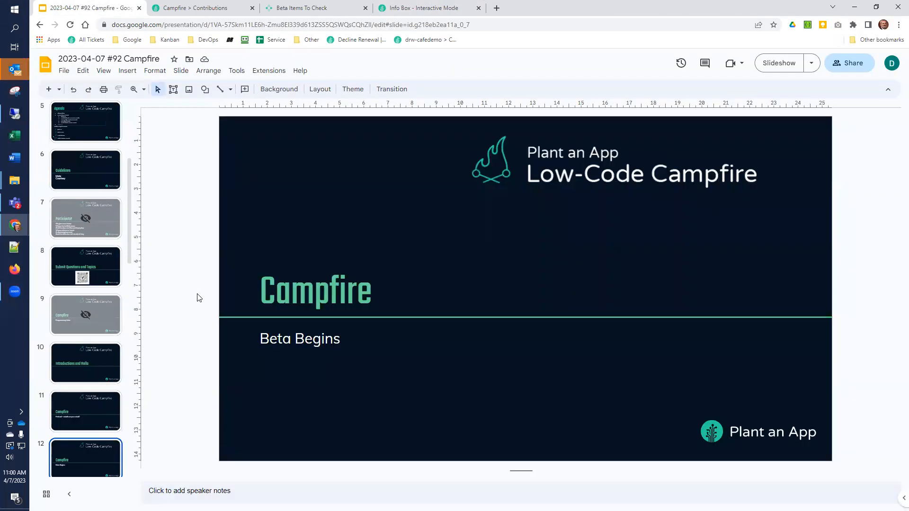